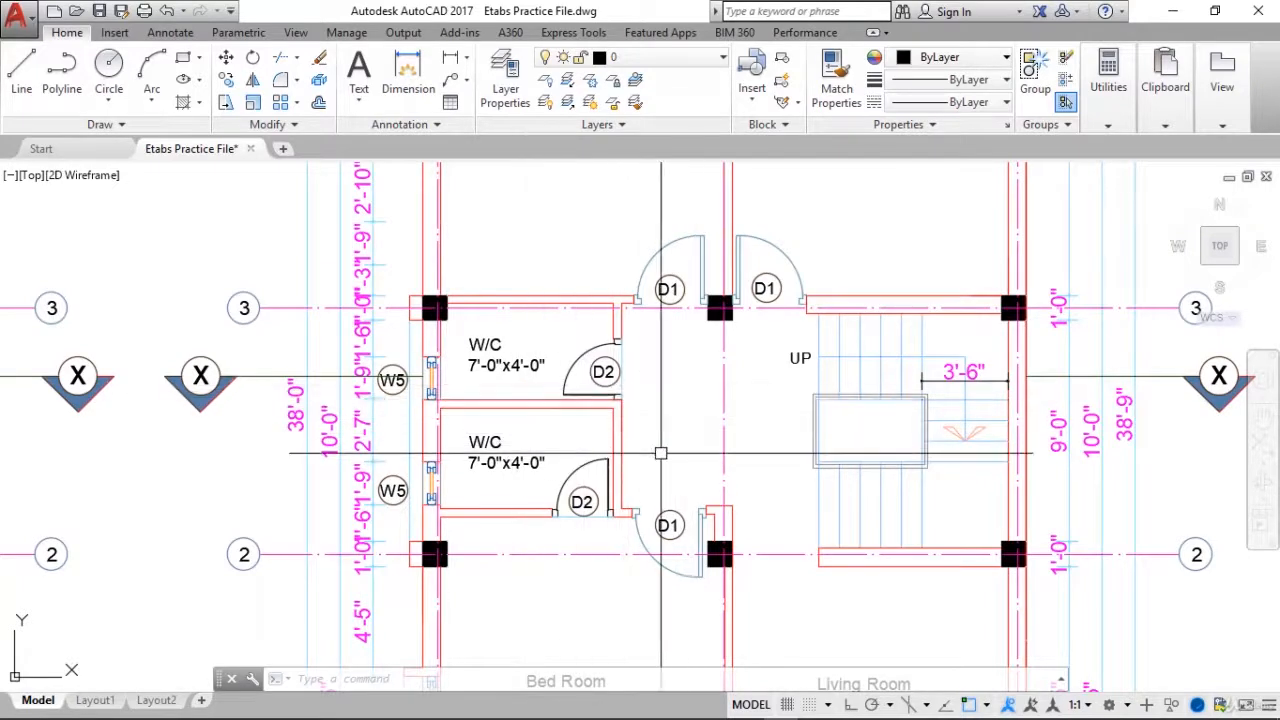
Examine the ground, first and second floor plans, focusing on the first floor W/C walls and staircase area
middle_click_drag(666, 394, 652, 361)
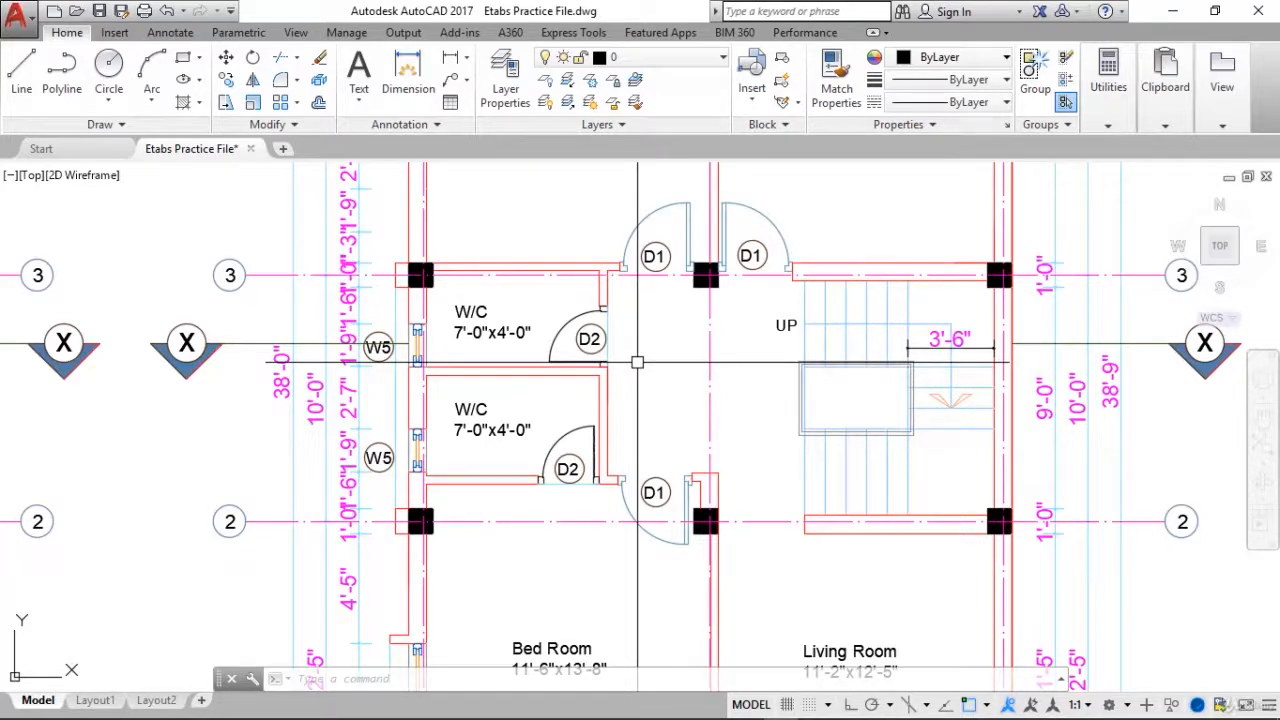
scroll(637, 362, "down", 3)
middle_click_drag(637, 362, 602, 370)
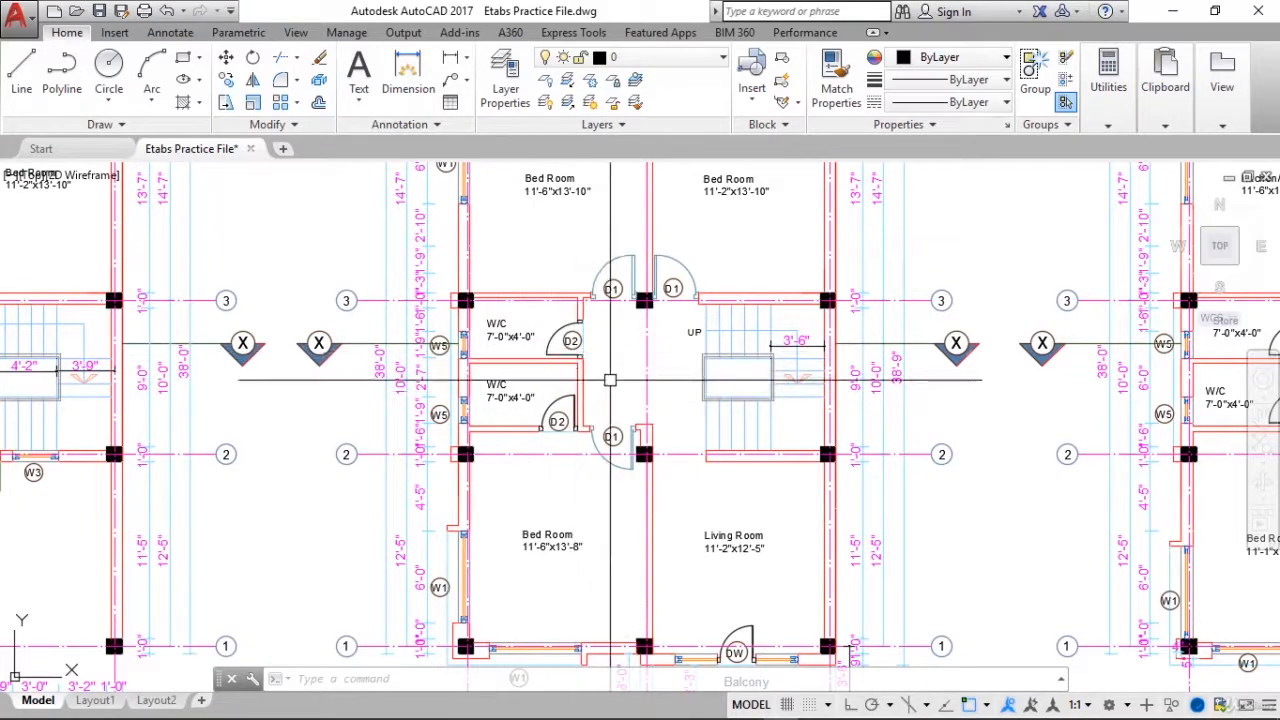
scroll(613, 381, "down", 5)
scroll(620, 365, "up", 5)
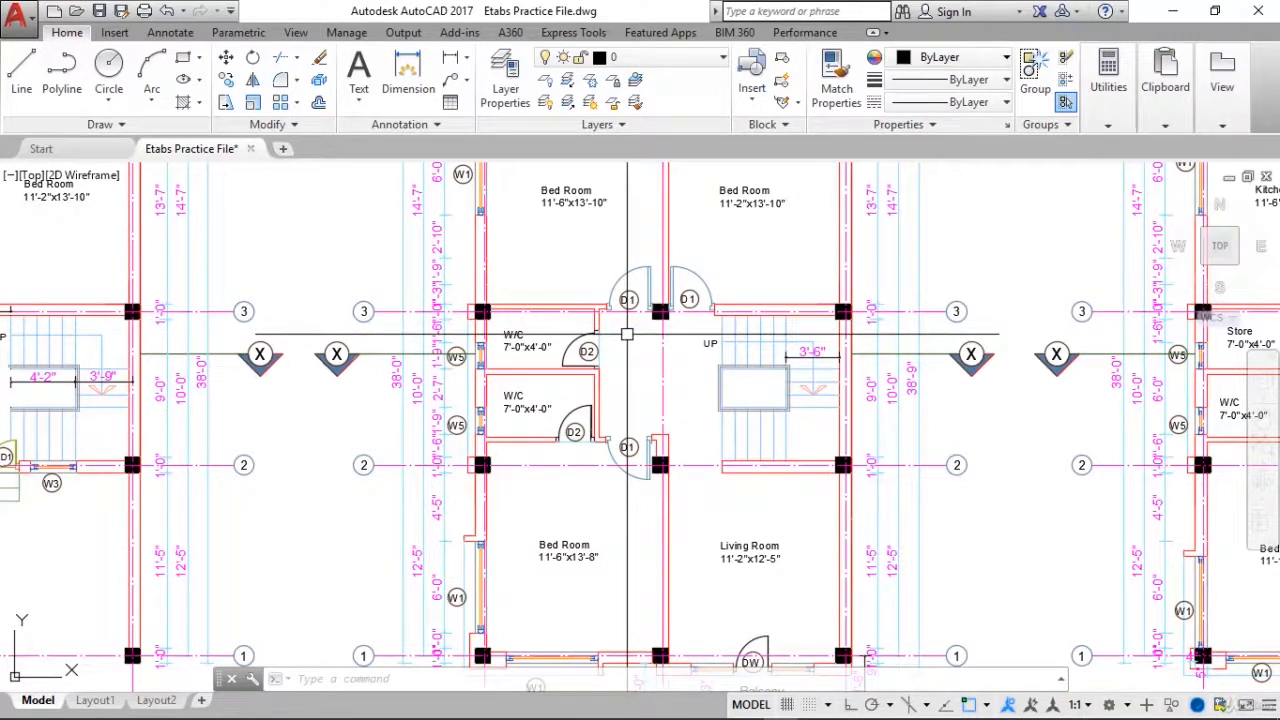
scroll(655, 361, "down", 3)
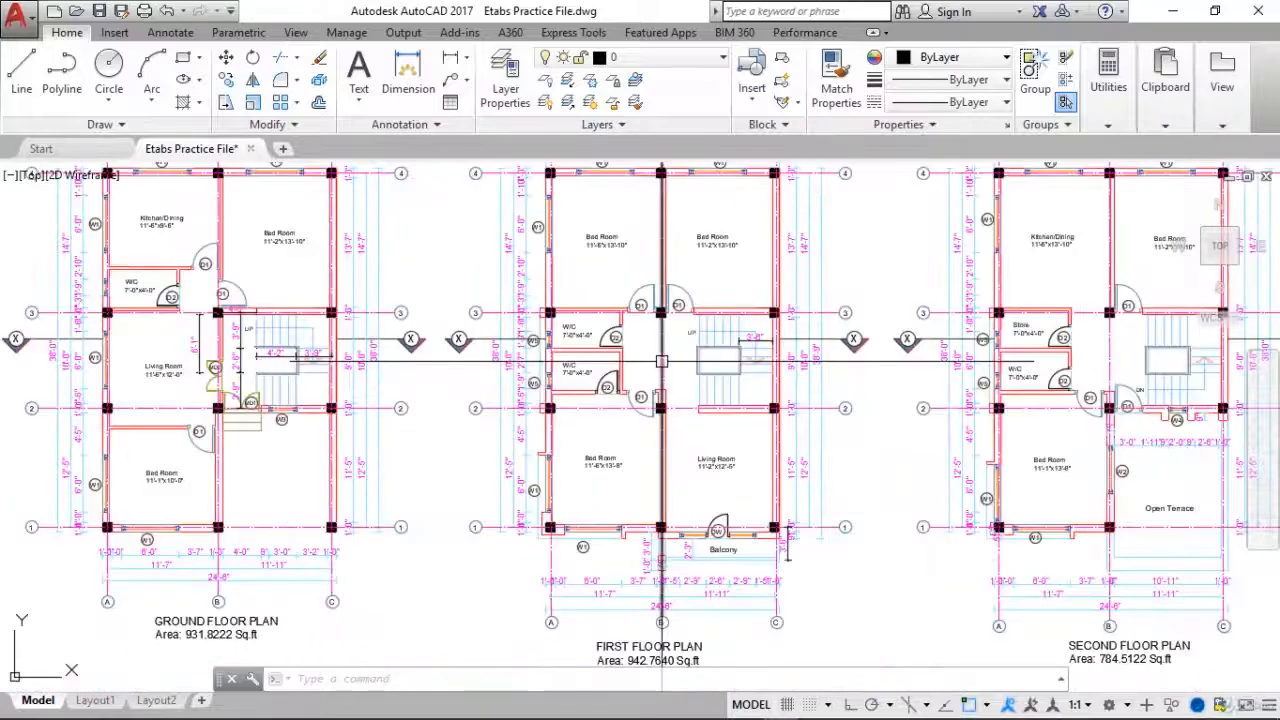
scroll(449, 423, "down", 2)
scroll(420, 275, "up", 4)
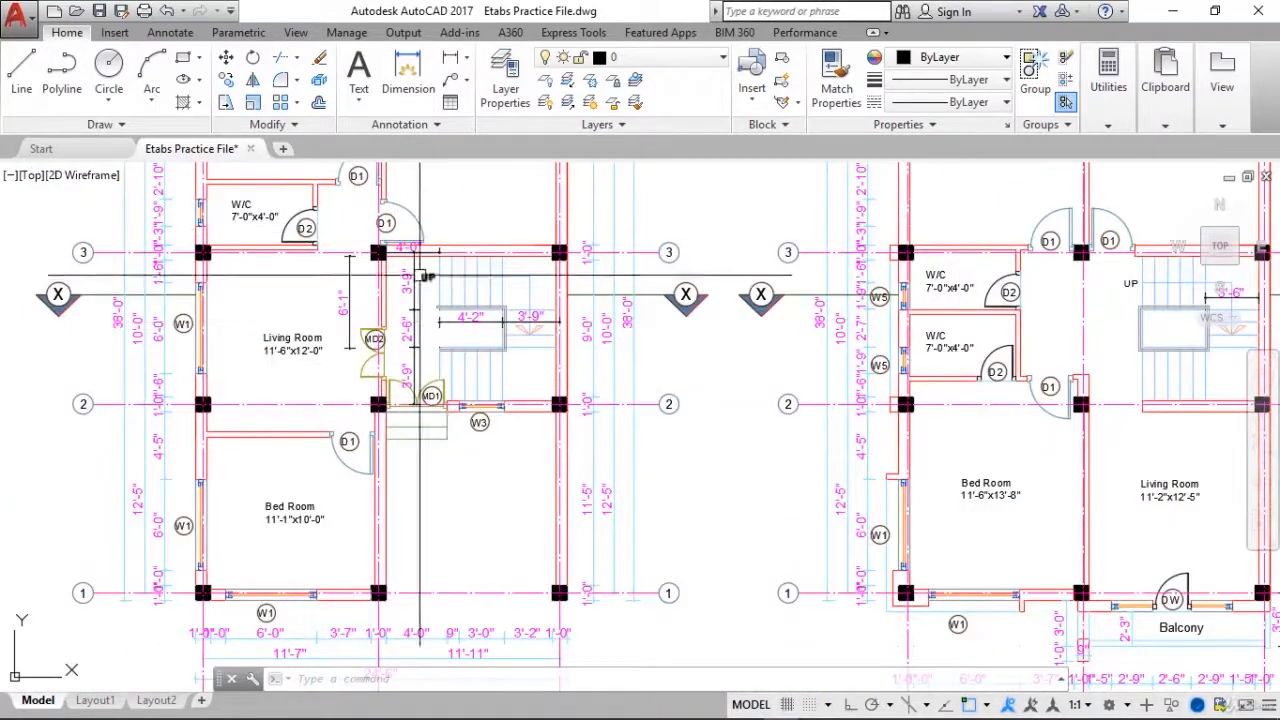
scroll(420, 275, "down", 2)
middle_click_drag(698, 355, 495, 396)
scroll(604, 338, "up", 2)
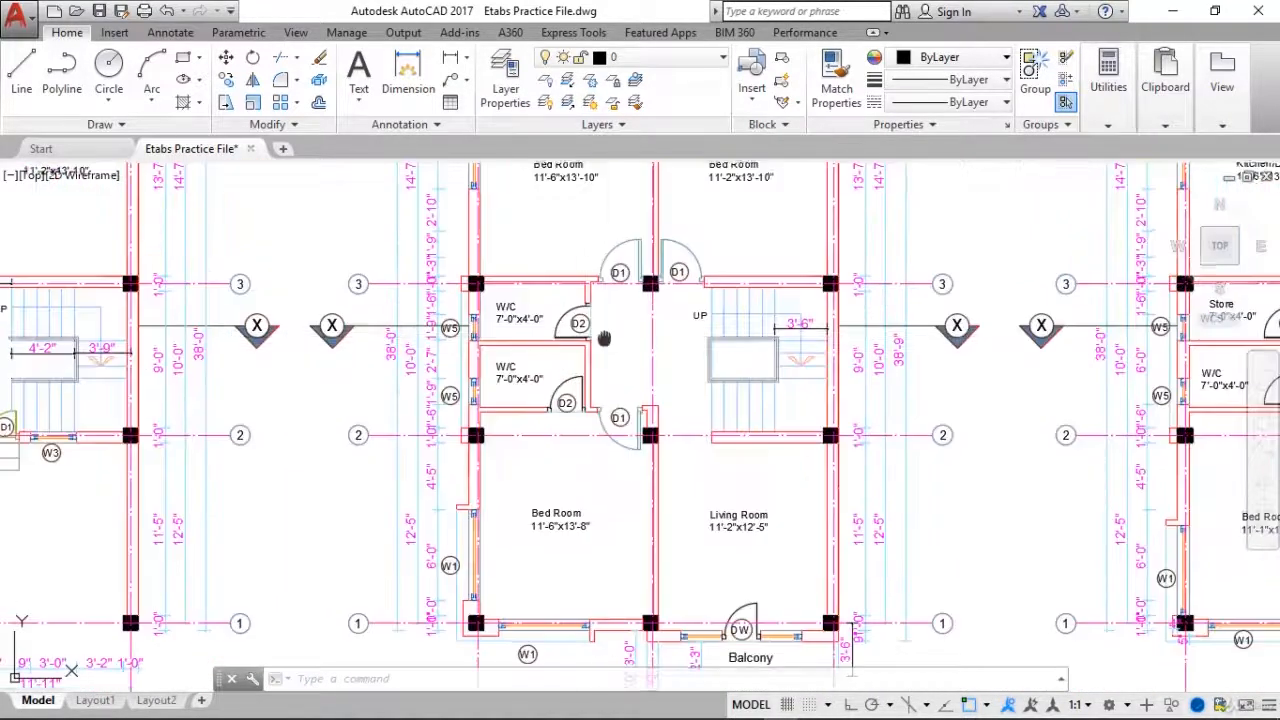
mouse_move(604, 338)
middle_mouse_down()
mouse_move(622, 405)
mouse_move(628, 369)
middle_mouse_up()
scroll(616, 397, "up", 4)
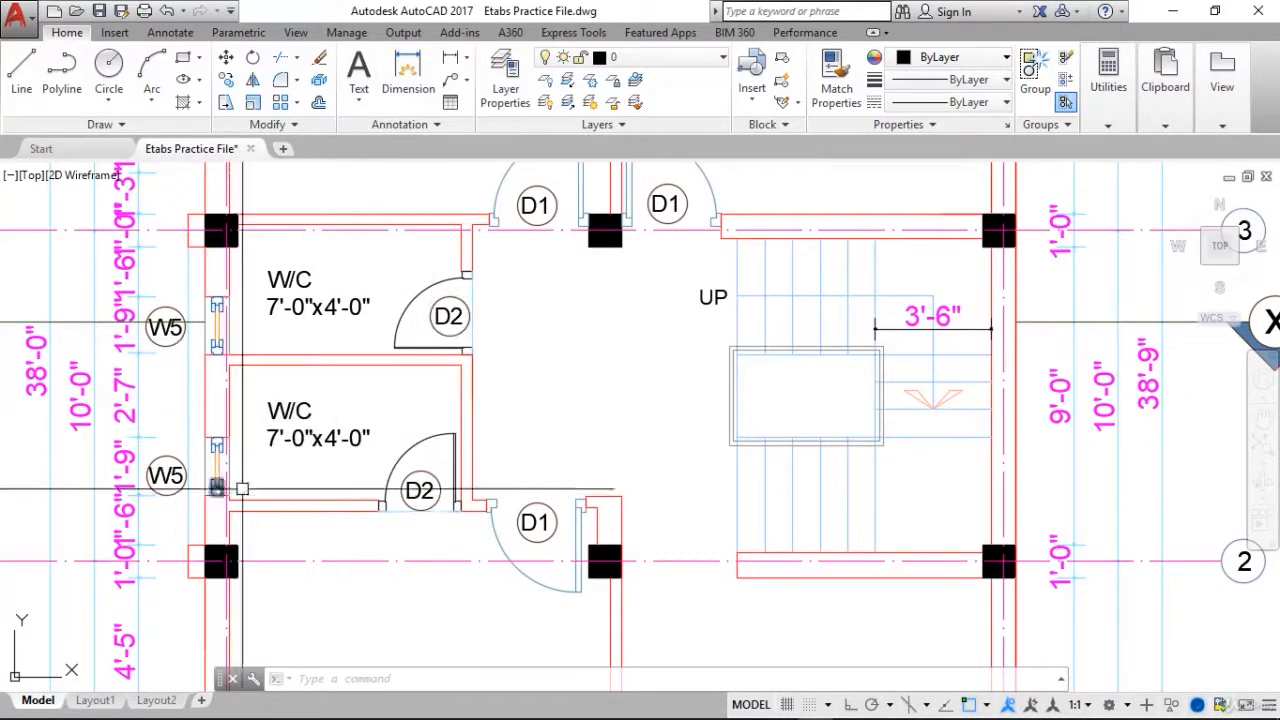
Add a horizontal linear dimension along the first floor wall between the lower W/C and the bedroom, up to the wall return beside door D1
left_click(408, 72)
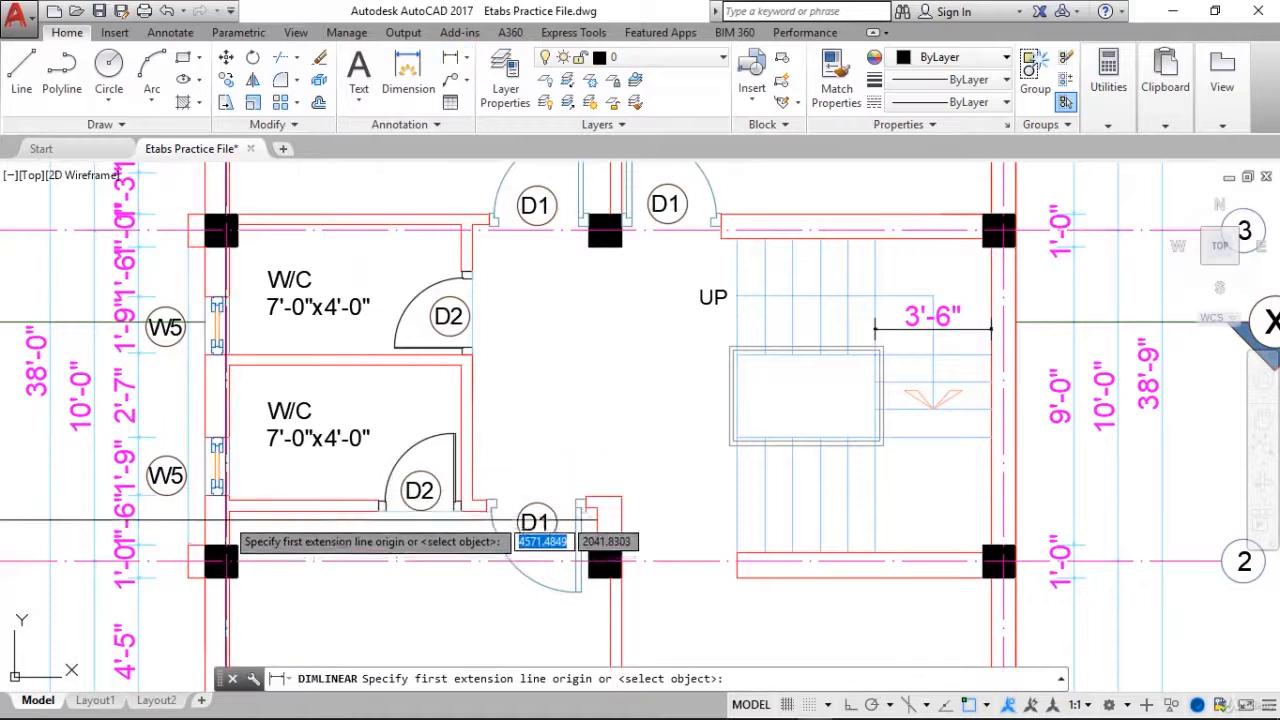
left_click(228, 514)
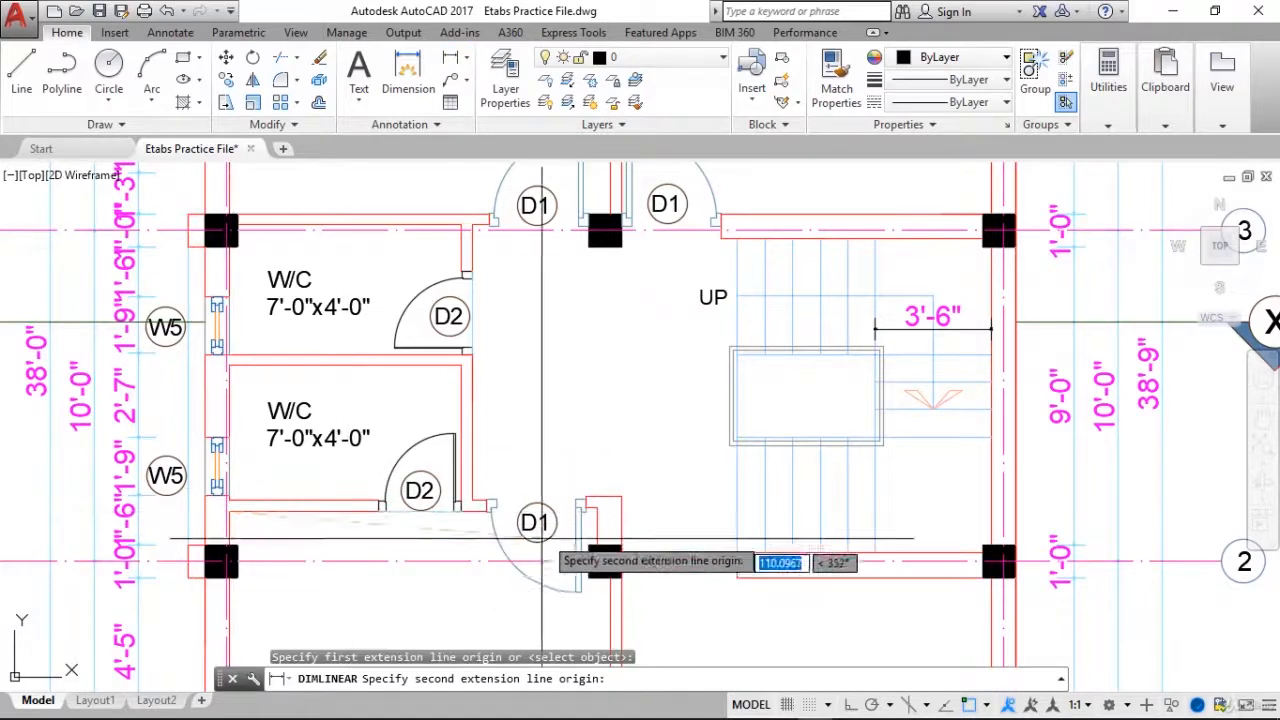
left_click(597, 508)
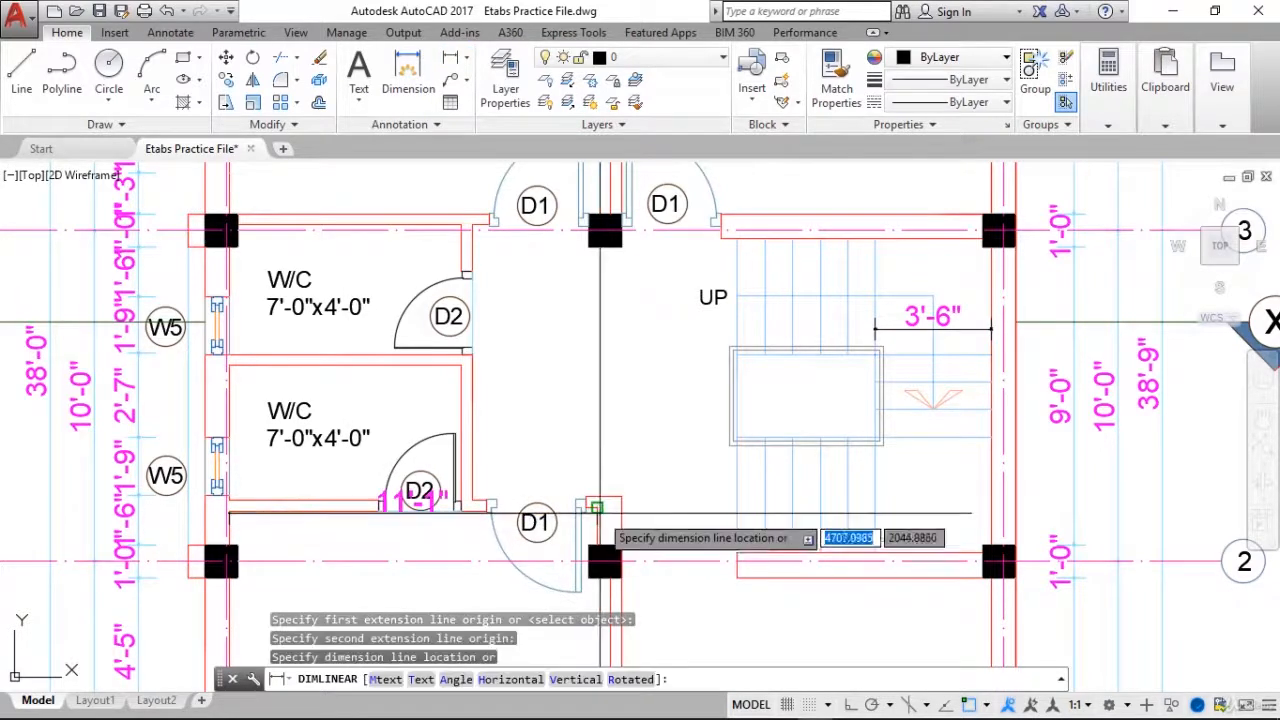
left_click(444, 549)
Add a horizontal linear dimension along the inner face of the partition wall between the two W/Cs
left_click(447, 60)
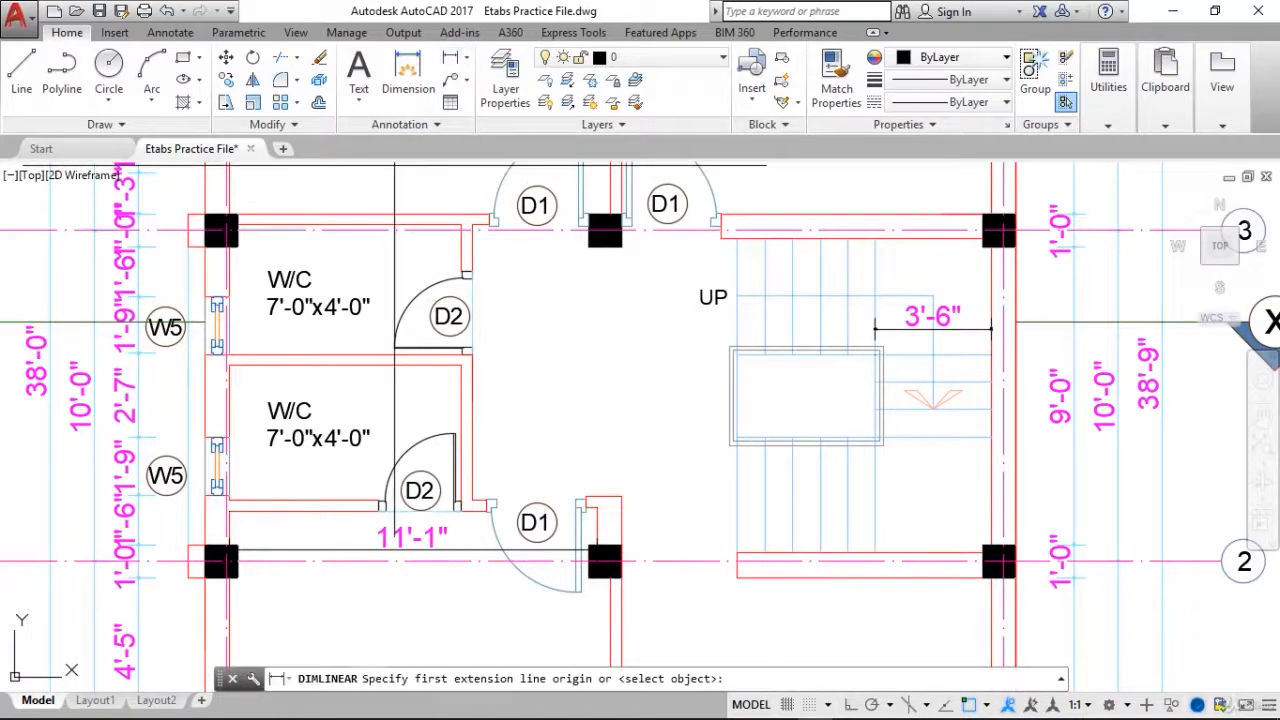
left_click(460, 365)
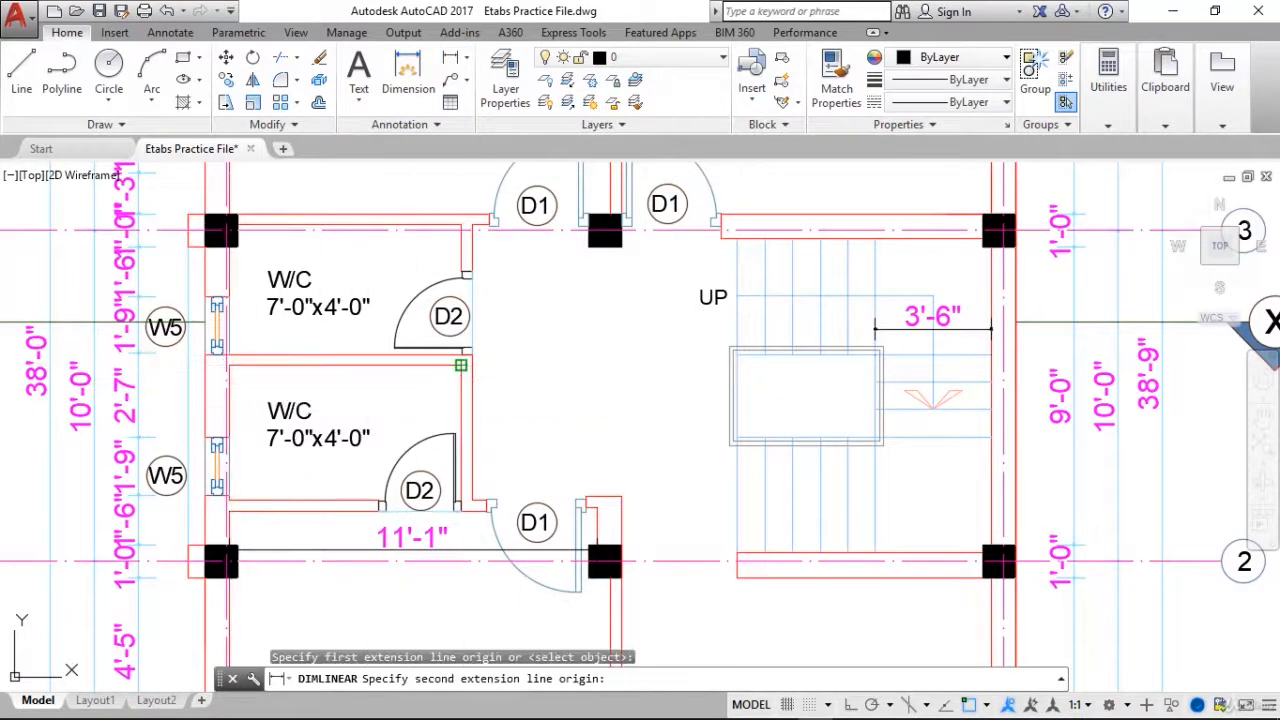
left_click(229, 366)
left_click(300, 393)
Dimension the clear distance between the two column faces along grid line 3, above the upper W/C
key("Return")
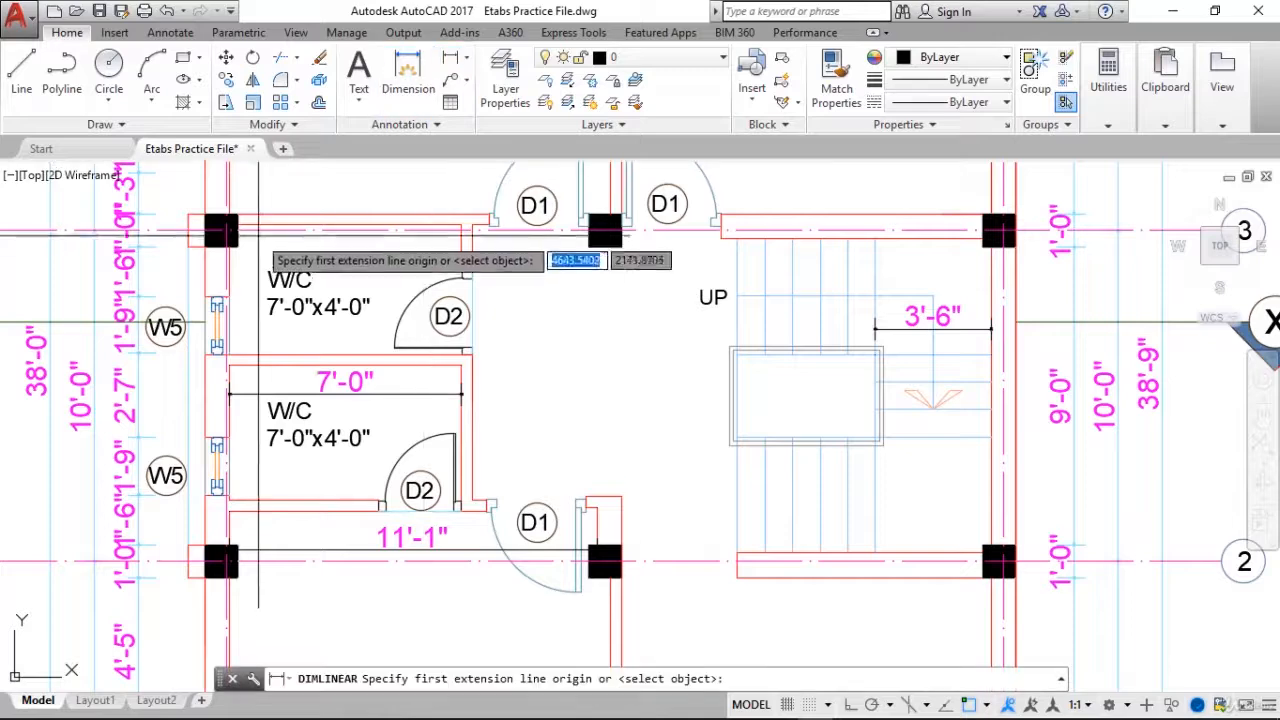
left_click(256, 245)
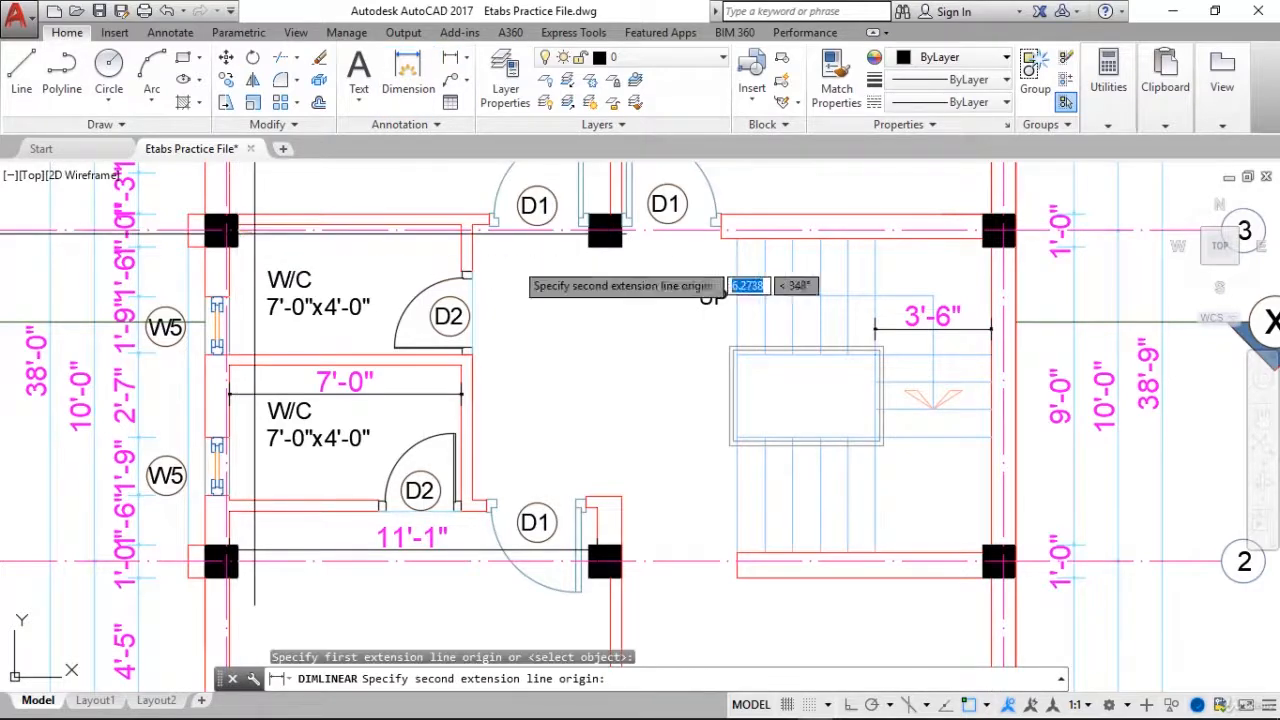
left_click(588, 243)
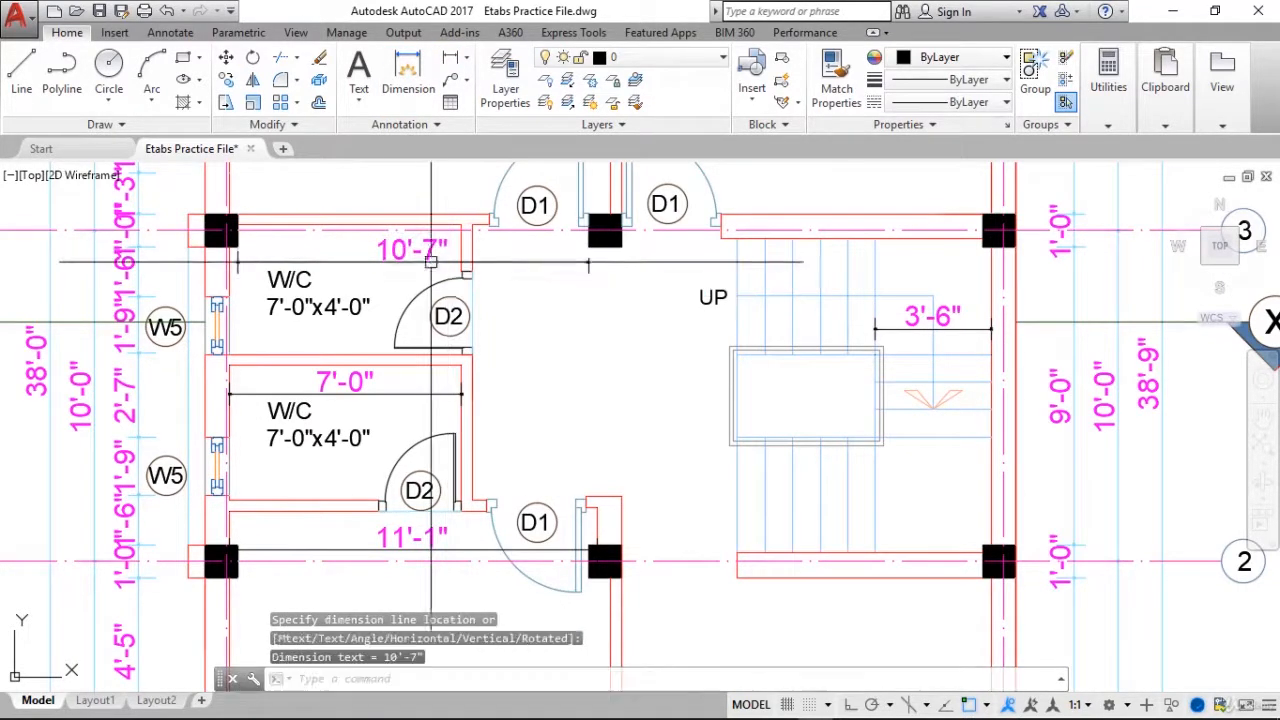
Add a vertical linear dimension along the corridor side of the W/C wall, between the upper and lower cross walls
key("Return")
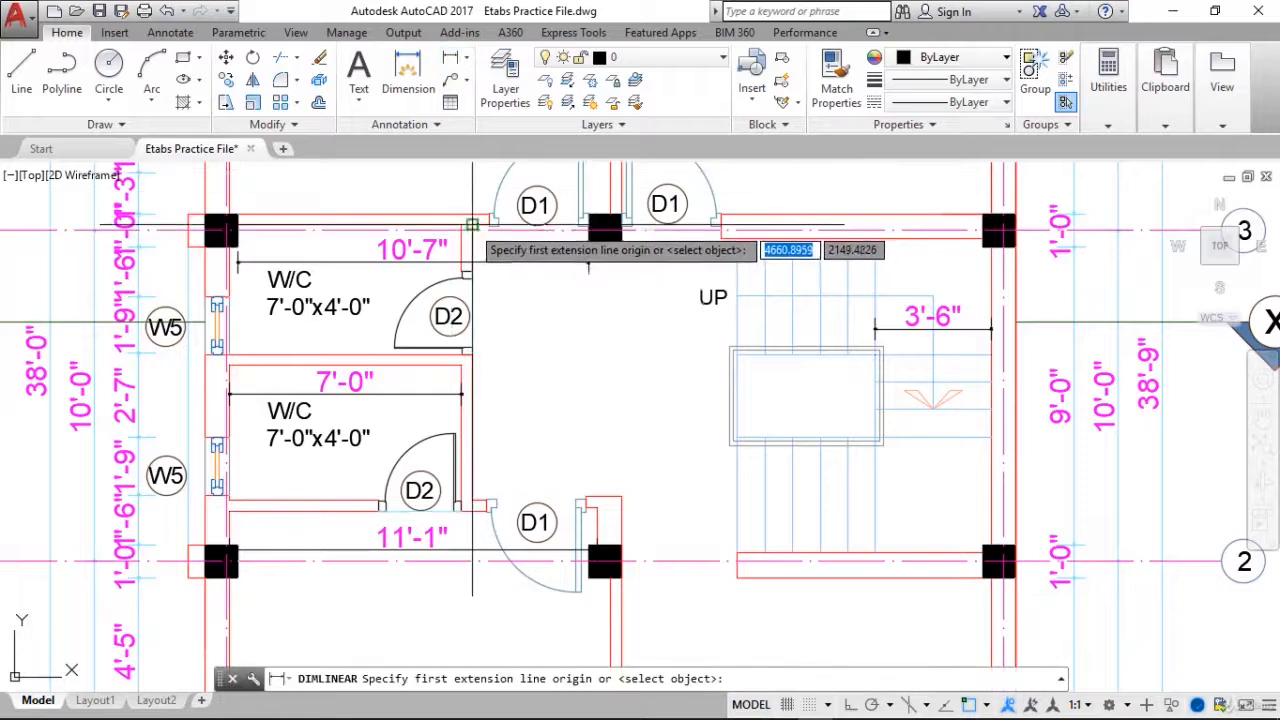
left_click(472, 225)
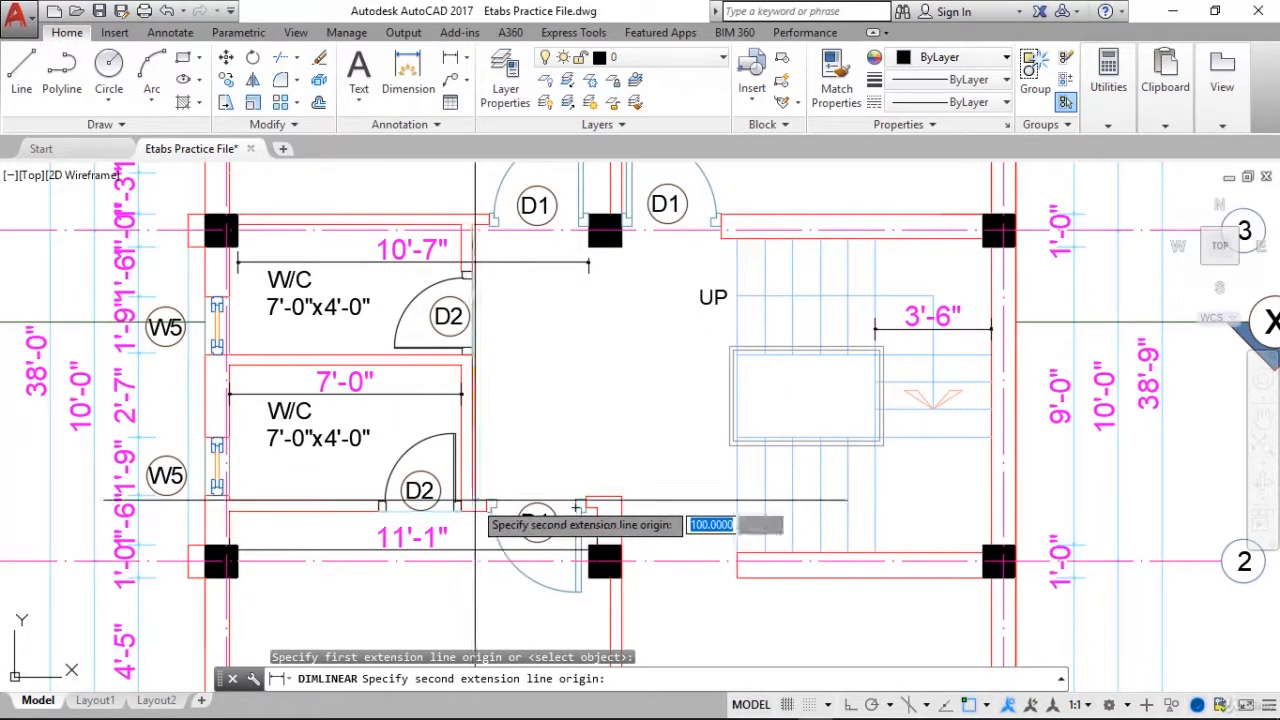
left_click(475, 500)
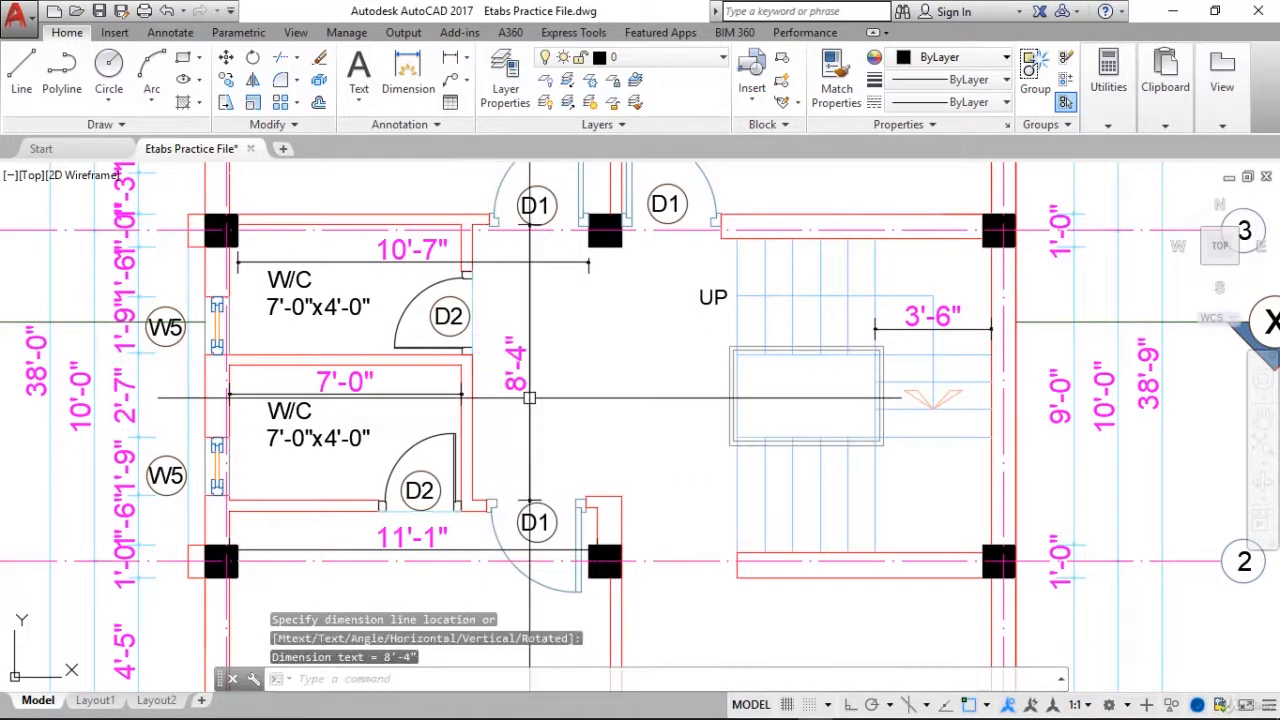
left_click(529, 398)
scroll(529, 398, "down", 2)
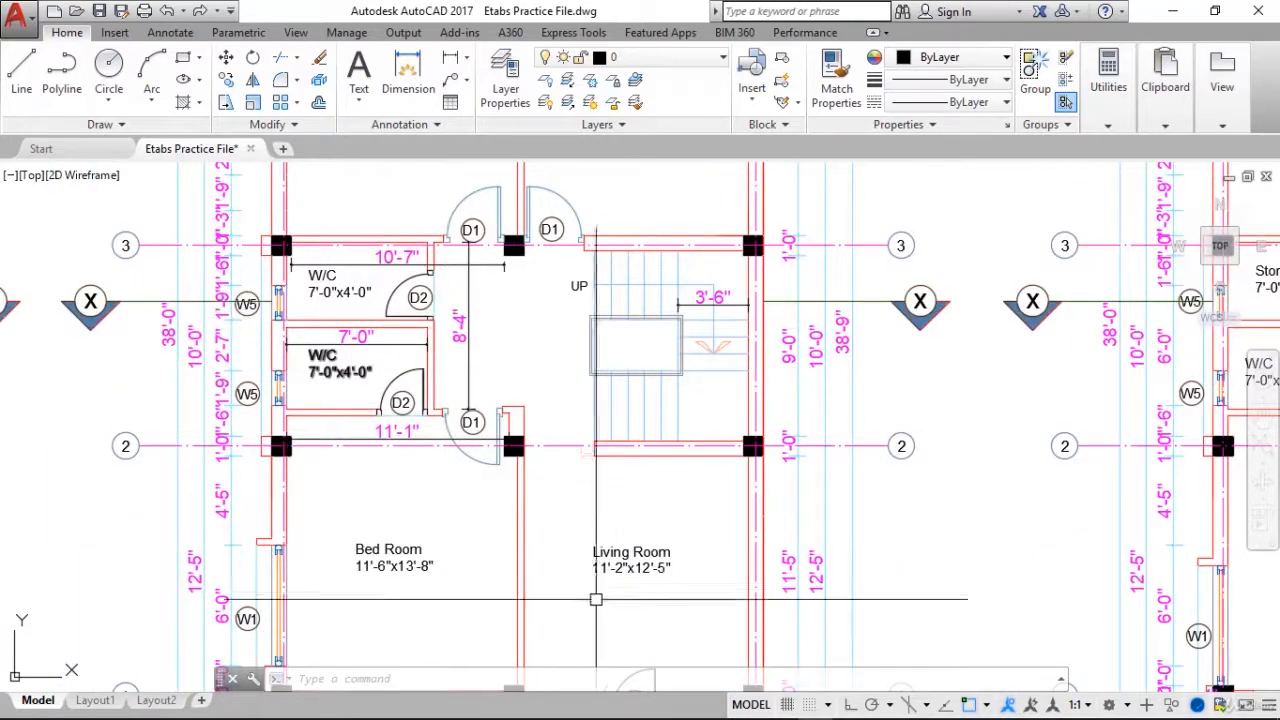
Switch to the Casio calculator emulator and add up the wall lengths as 11+7+8+5÷12
left_click(676, 707)
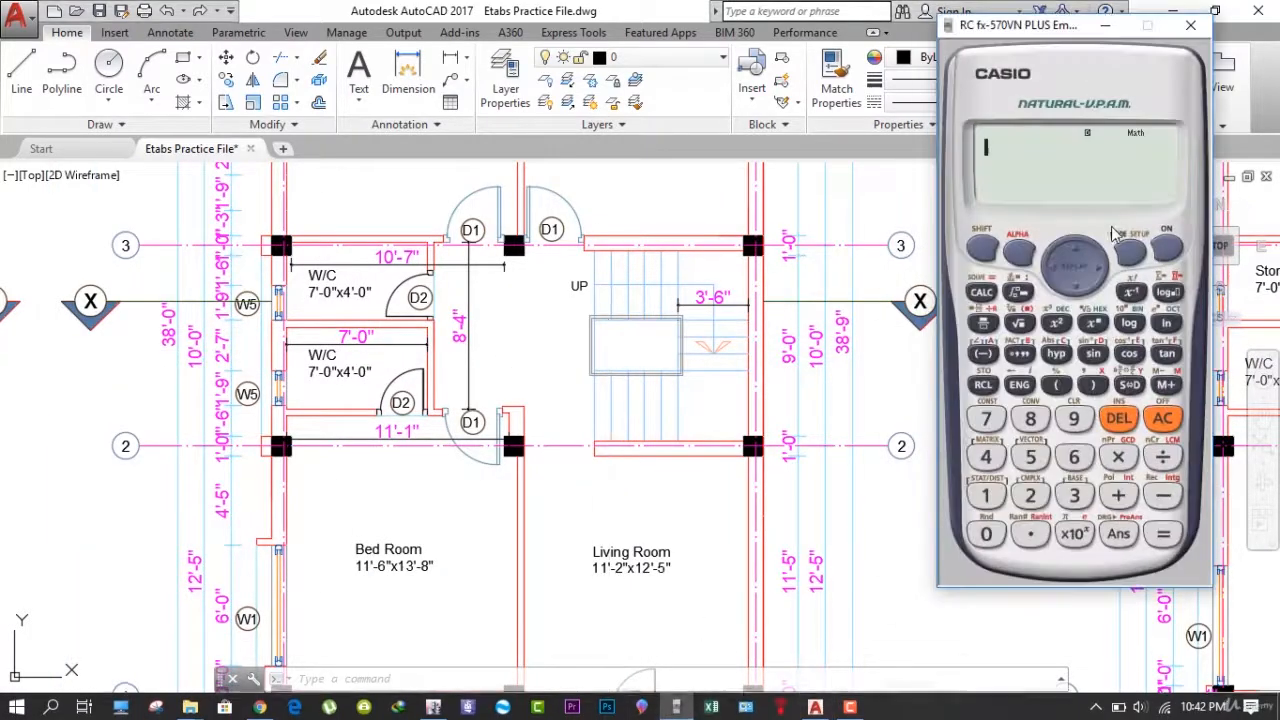
type("11+")
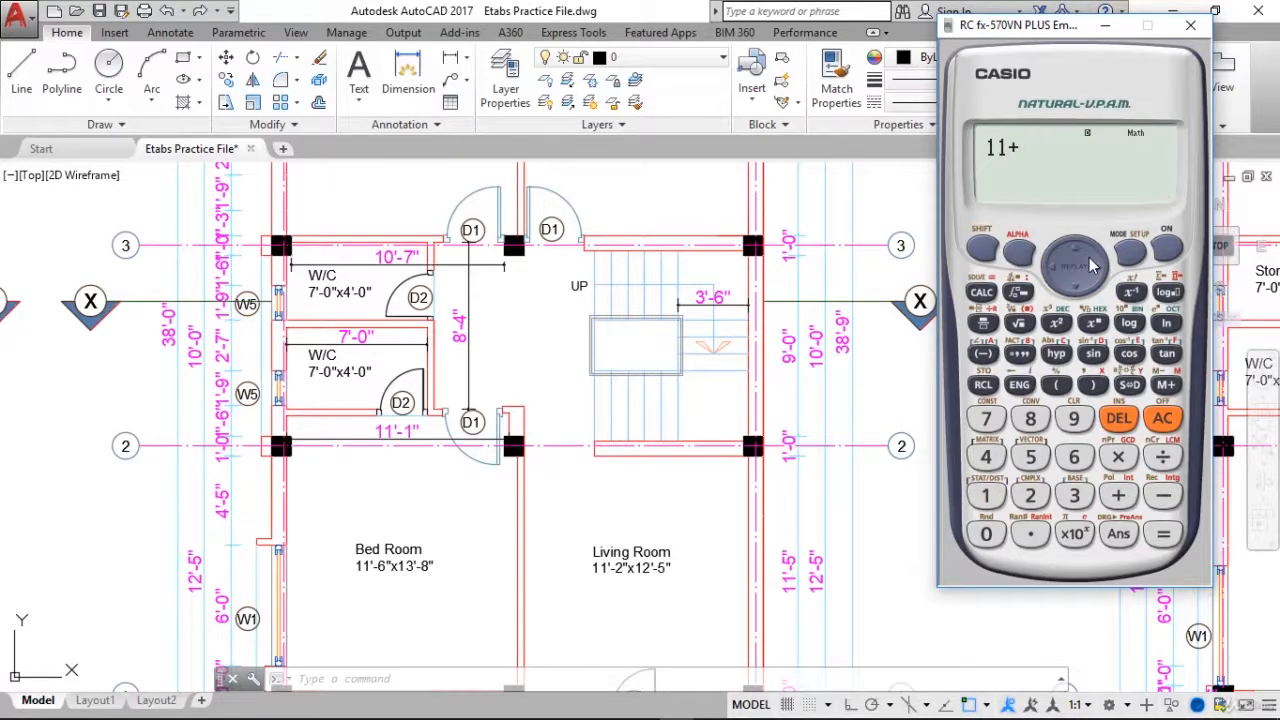
type("7+8+5÷12")
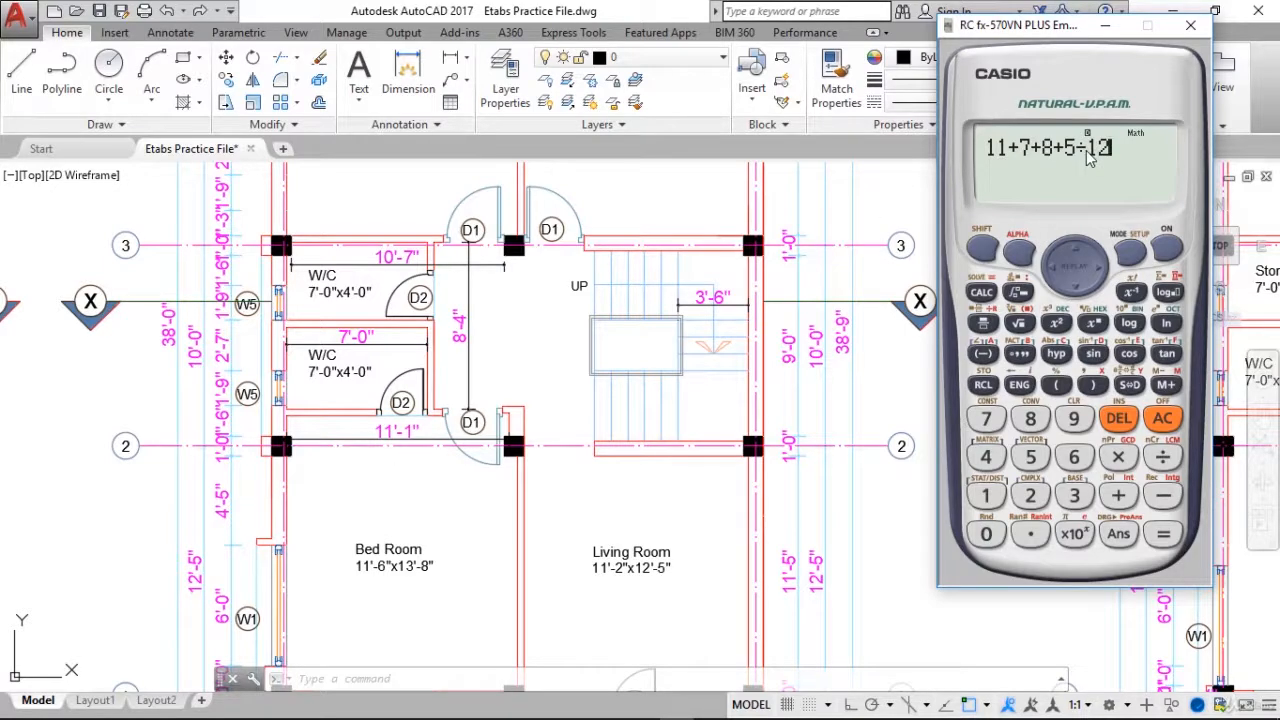
key("Return")
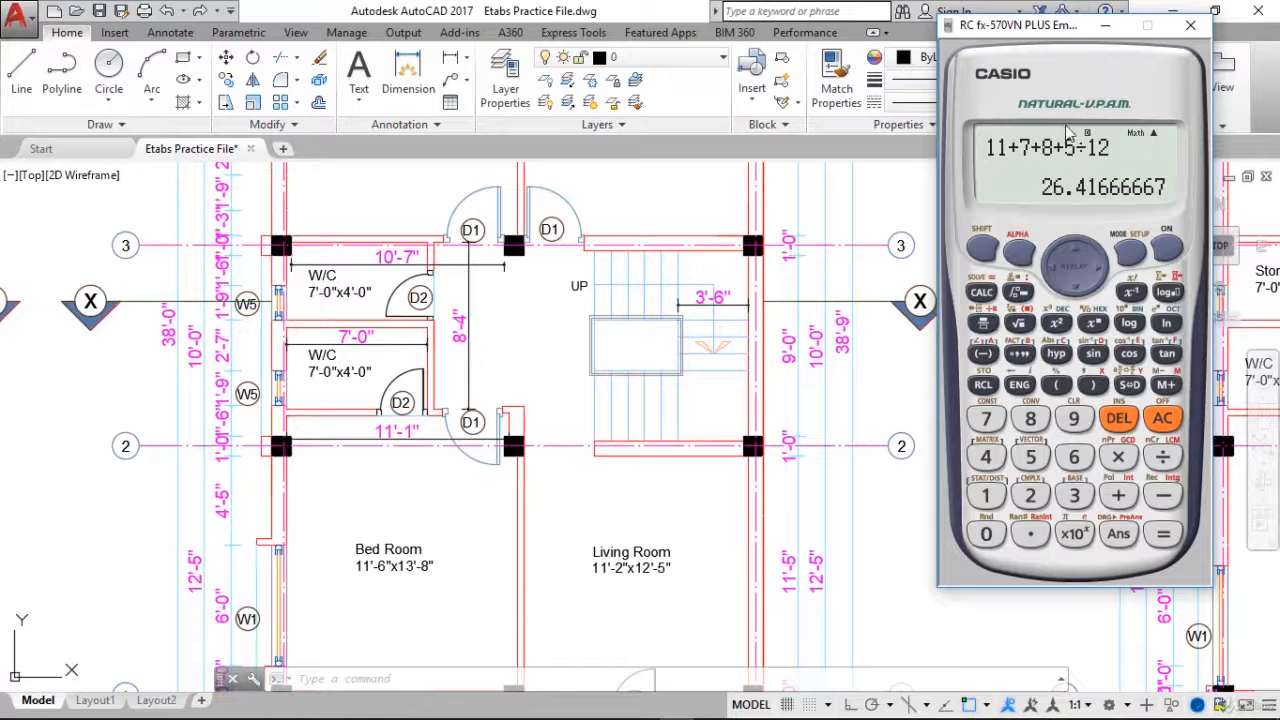
Convert the total wall length from feet to metres by dividing the last answer by 3.281
type("/3000")
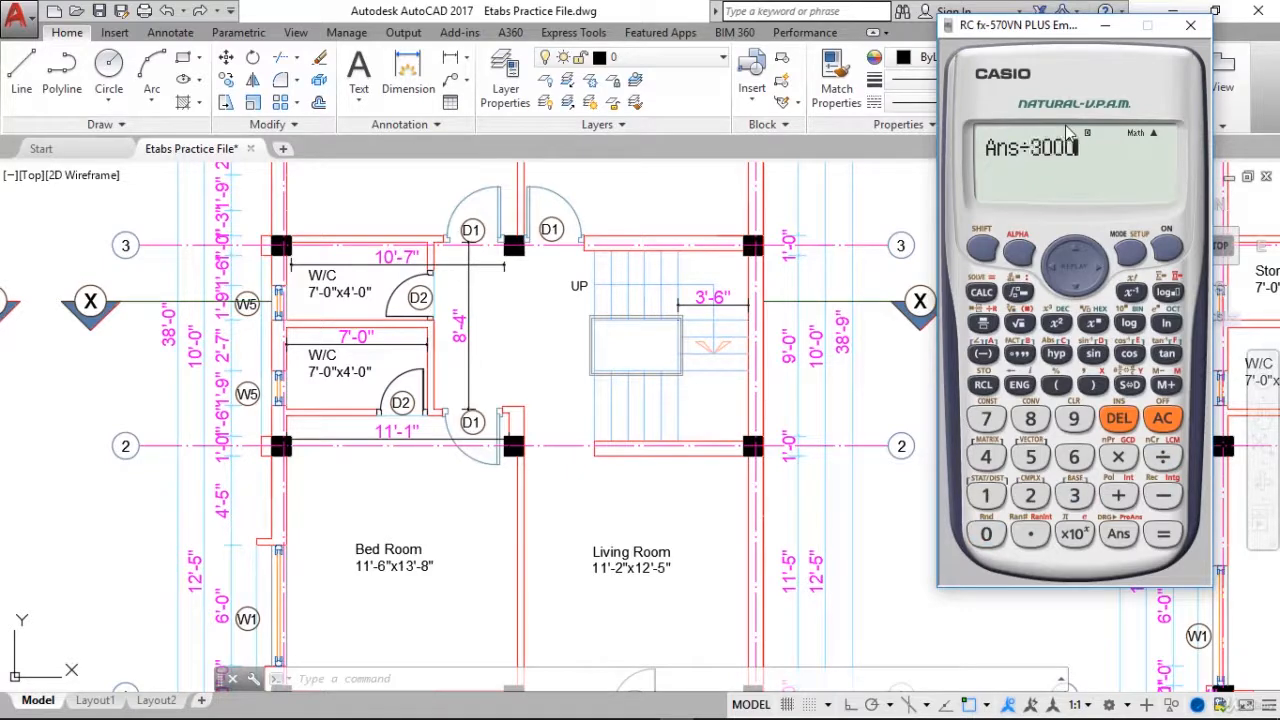
key("BackSpace")
key("BackSpace")
key("BackSpace")
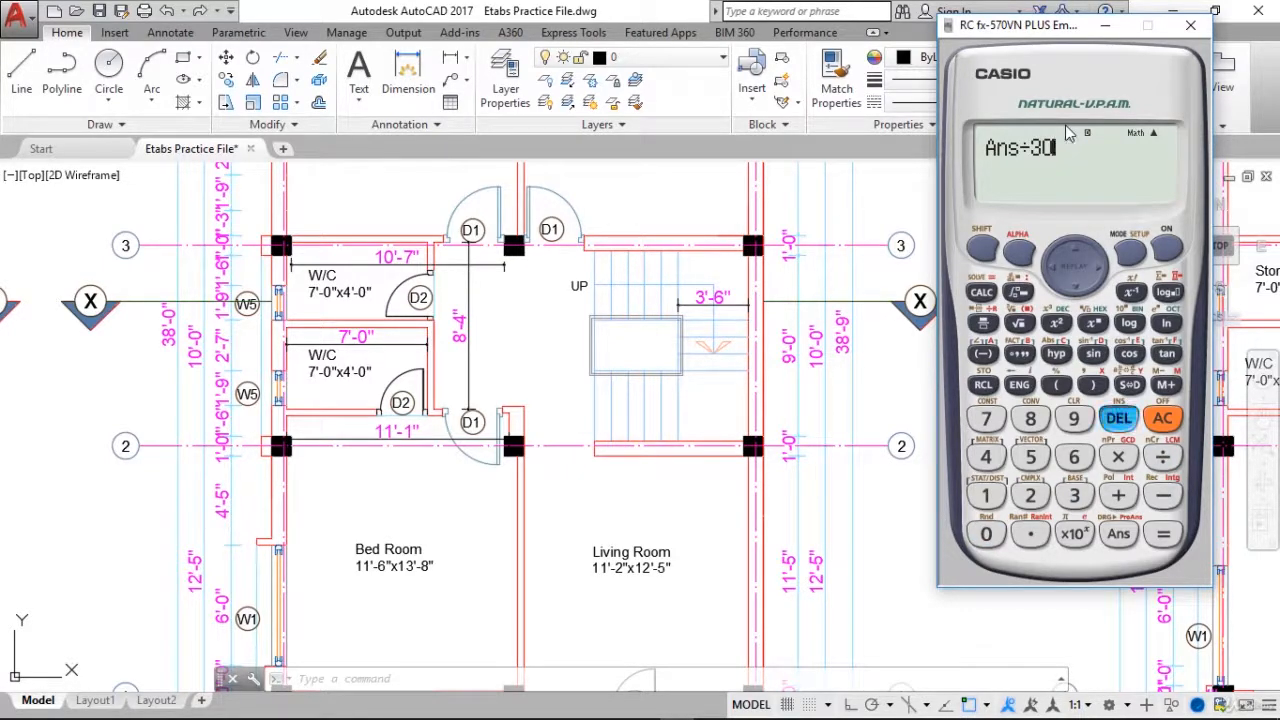
type(".281")
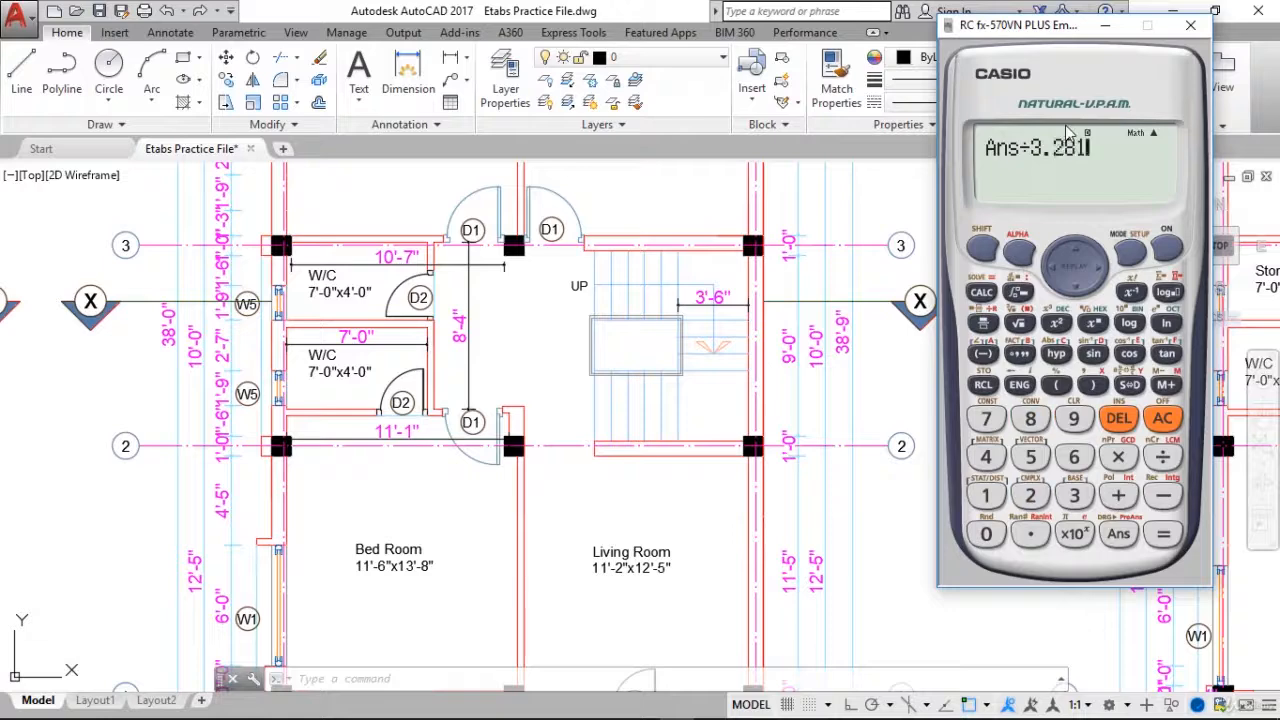
key("Return")
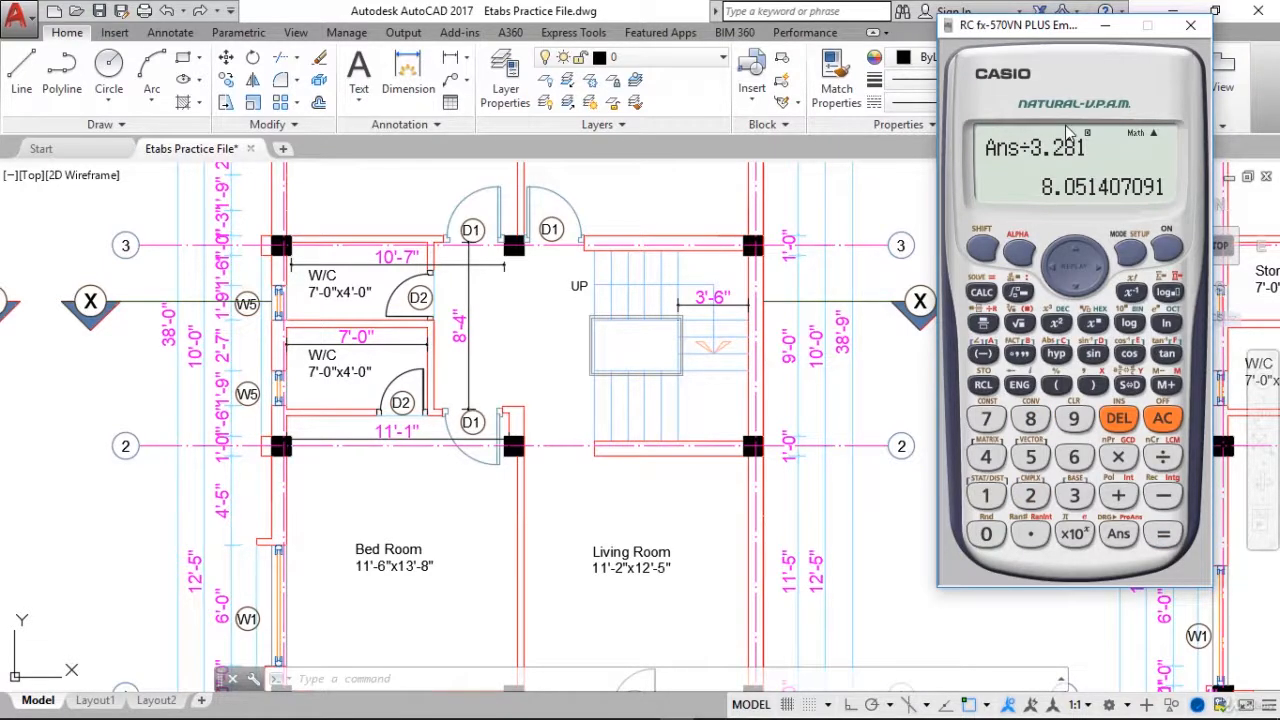
Store the converted wall length in the calculator's memory variable A
left_click(983, 250)
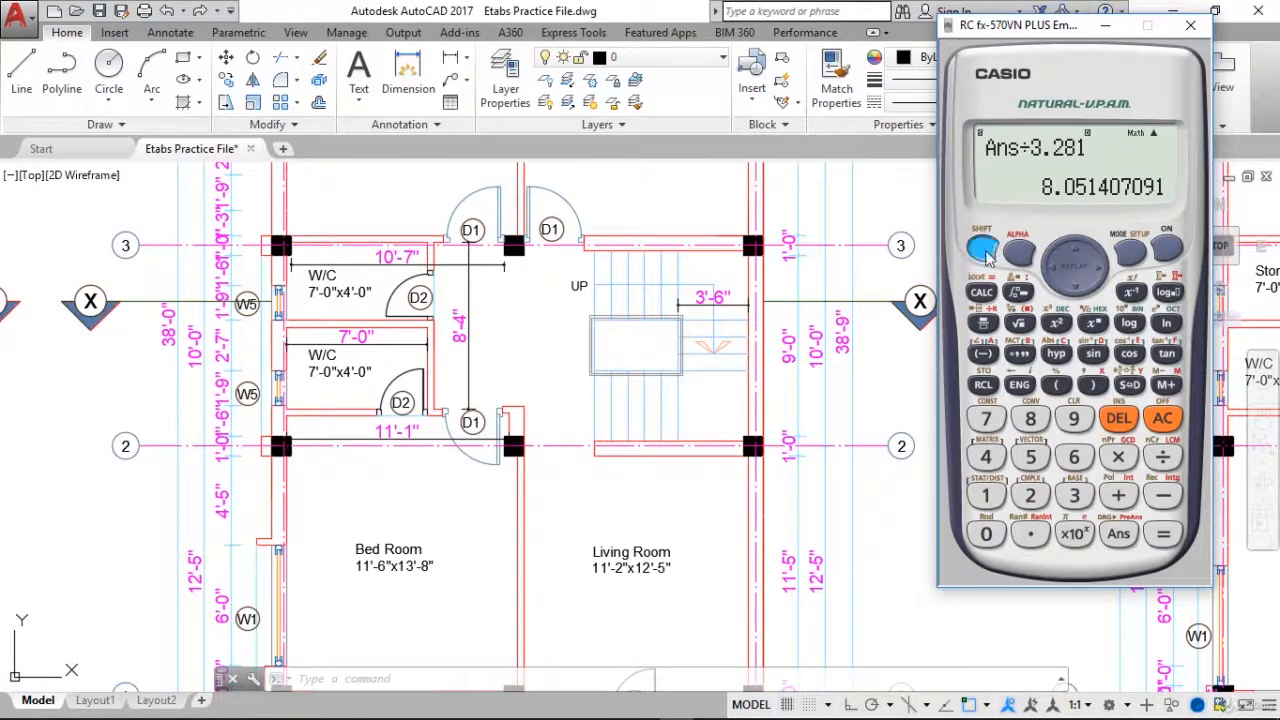
left_click(983, 384)
left_click(986, 353)
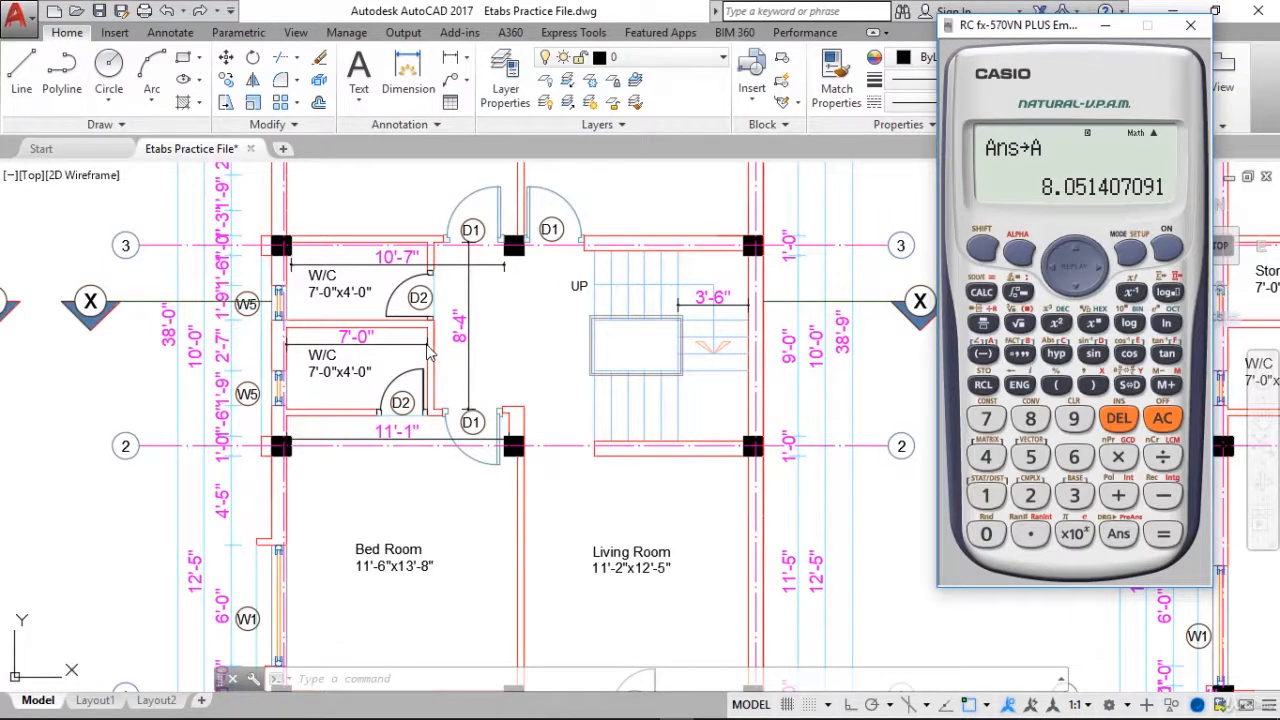
Return to AutoCAD and add a vertical dimension of the first floor's clear height in the section, from its floor slab to the second floor slab
left_click(502, 336)
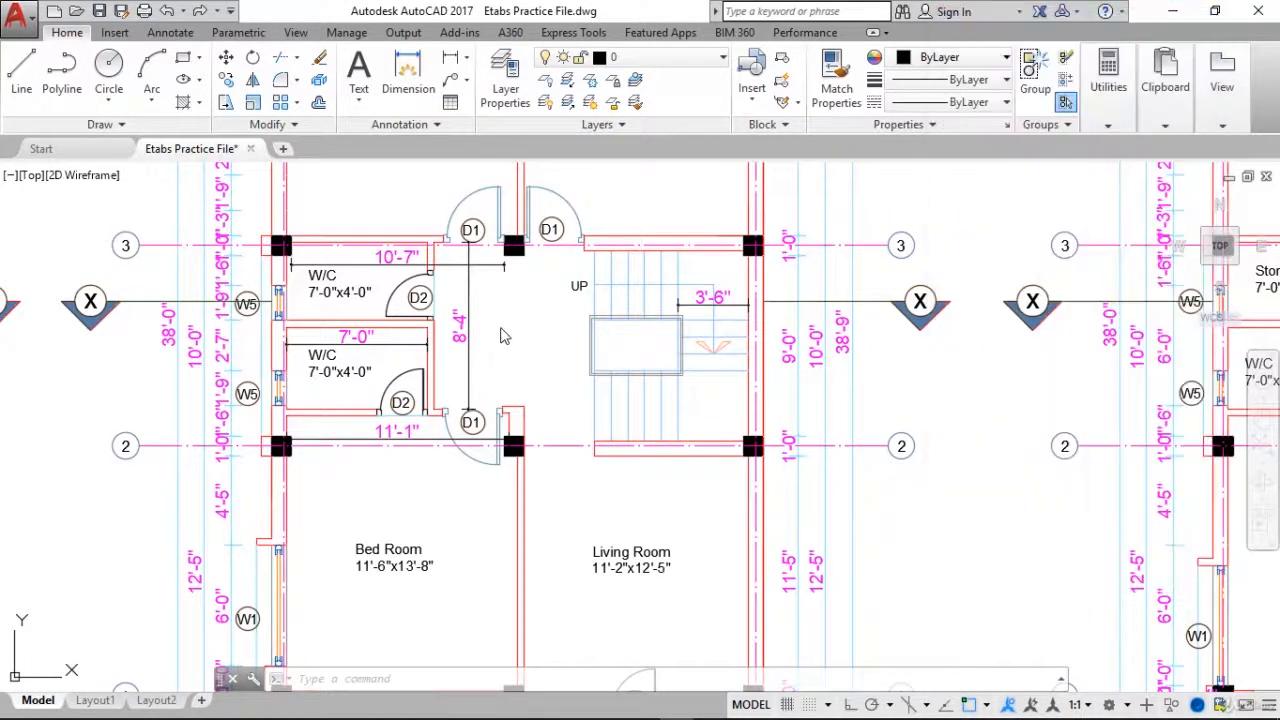
scroll(755, 598, "down", 6)
mouse_move(770, 604)
middle_mouse_down()
mouse_move(664, 463)
mouse_move(464, 374)
mouse_move(725, 583)
mouse_move(757, 523)
mouse_move(677, 386)
middle_mouse_up()
scroll(711, 475, "up", 5)
scroll(711, 475, "down", 5)
scroll(706, 434, "up", 6)
middle_click_drag(710, 436, 686, 394)
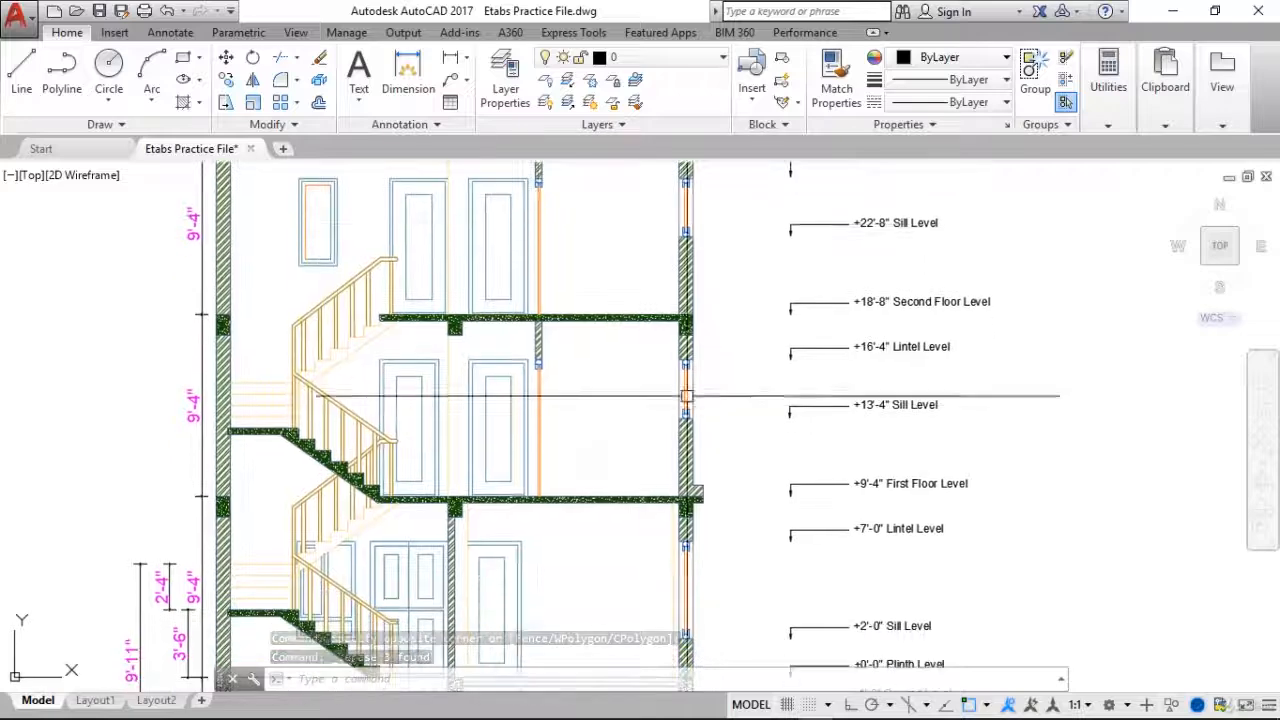
left_click(452, 57)
scroll(681, 443, "up", 3)
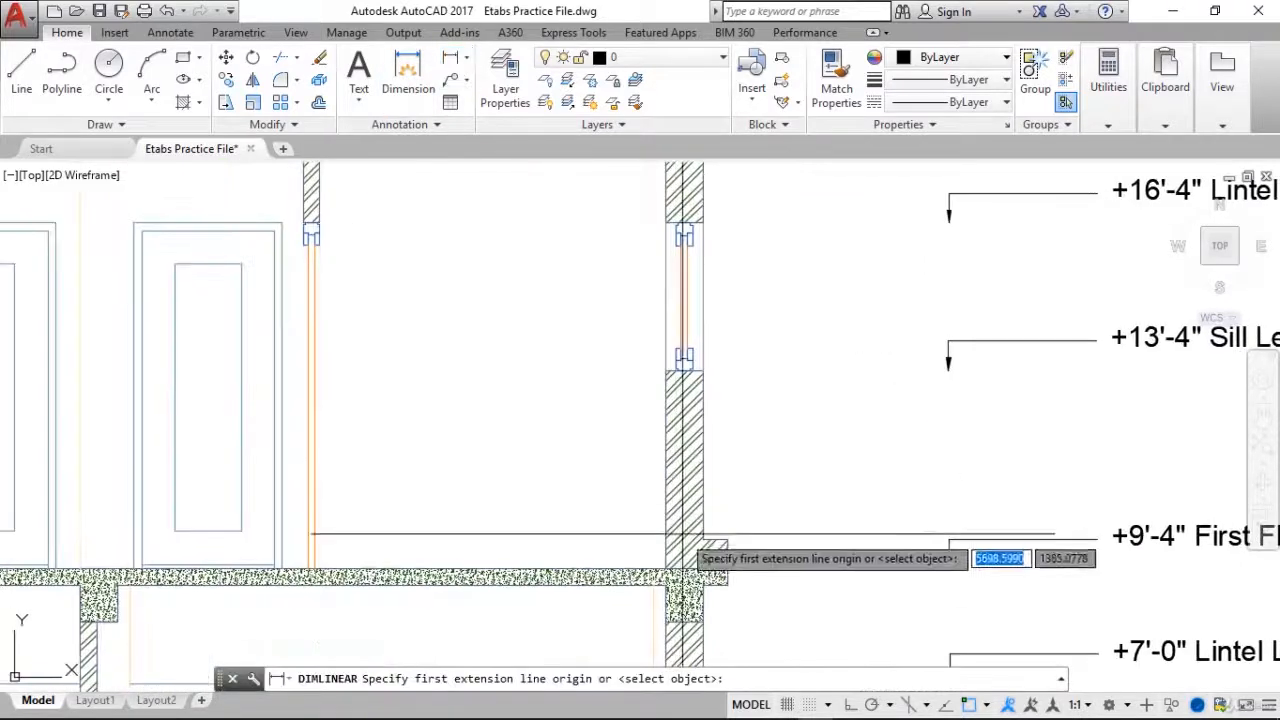
scroll(666, 571, "up", 2)
left_click(666, 571)
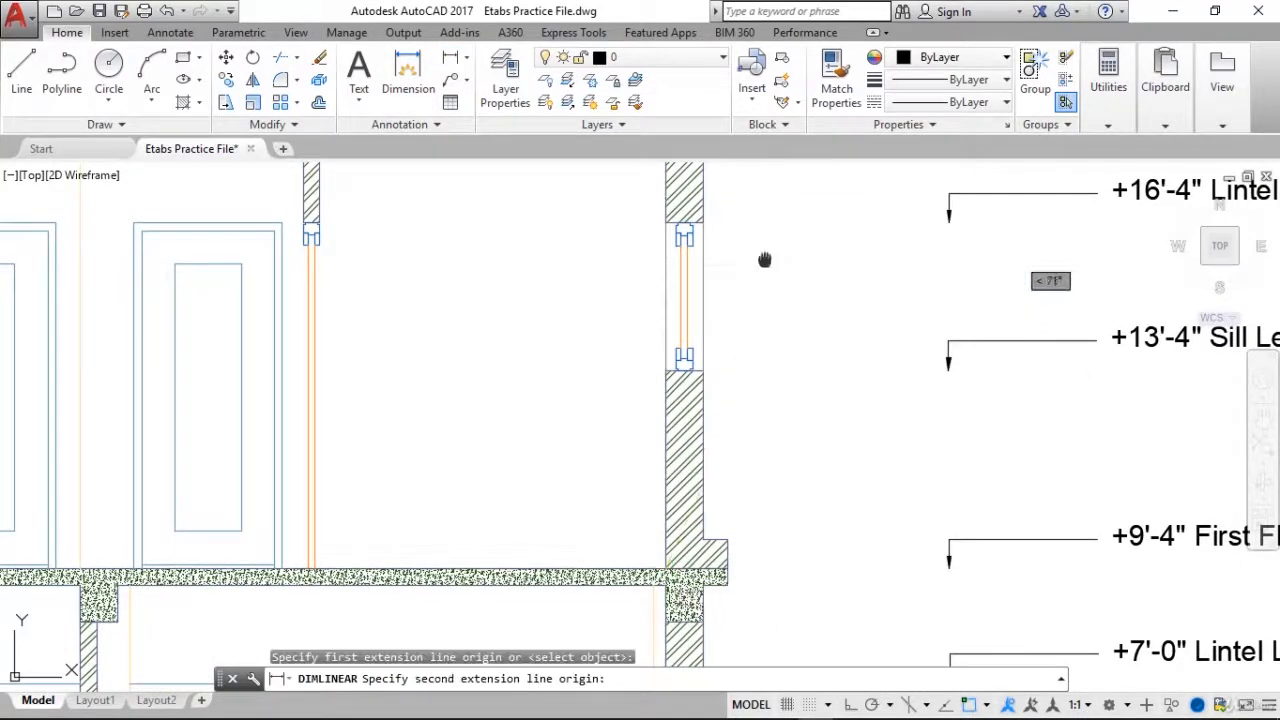
middle_click_drag(763, 263, 815, 535)
left_click(713, 404)
middle_click_drag(820, 454, 784, 318)
left_click(834, 452)
scroll(835, 452, "down", 2)
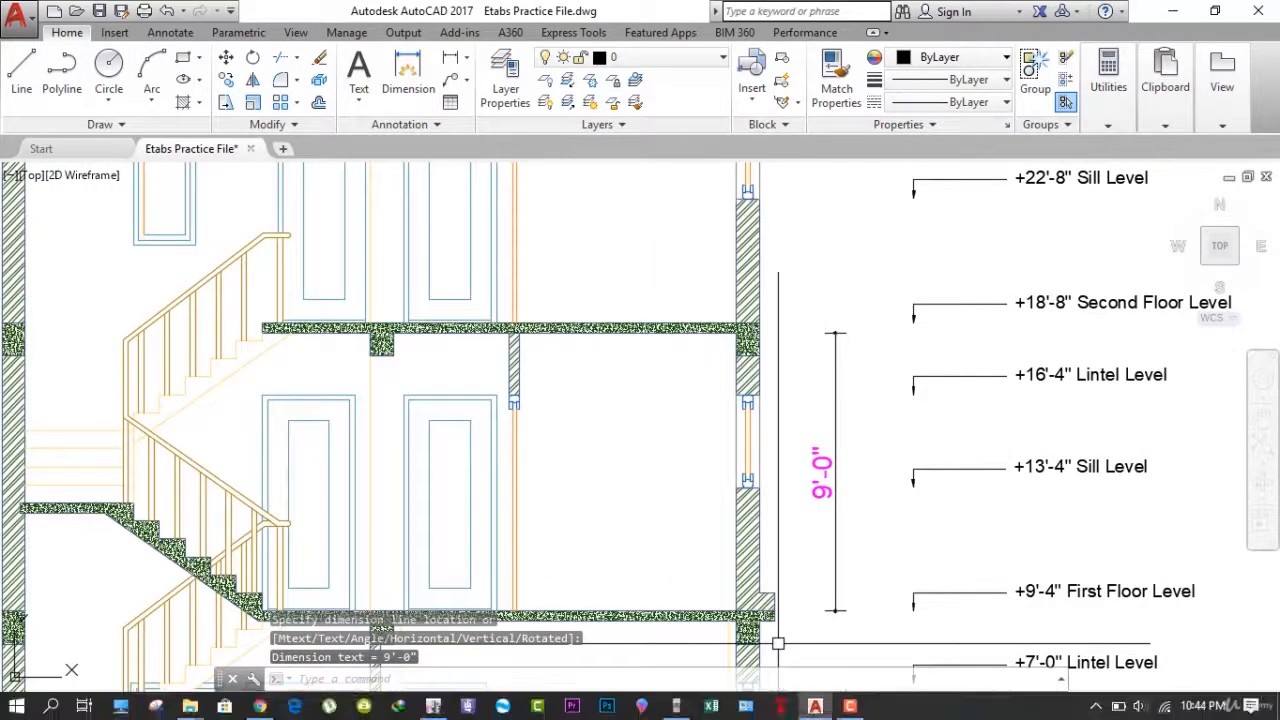
Switch to the calculator emulator and convert the 9 ft clear floor height to metres by dividing it by 3.281
left_click(676, 707)
left_click(1072, 417)
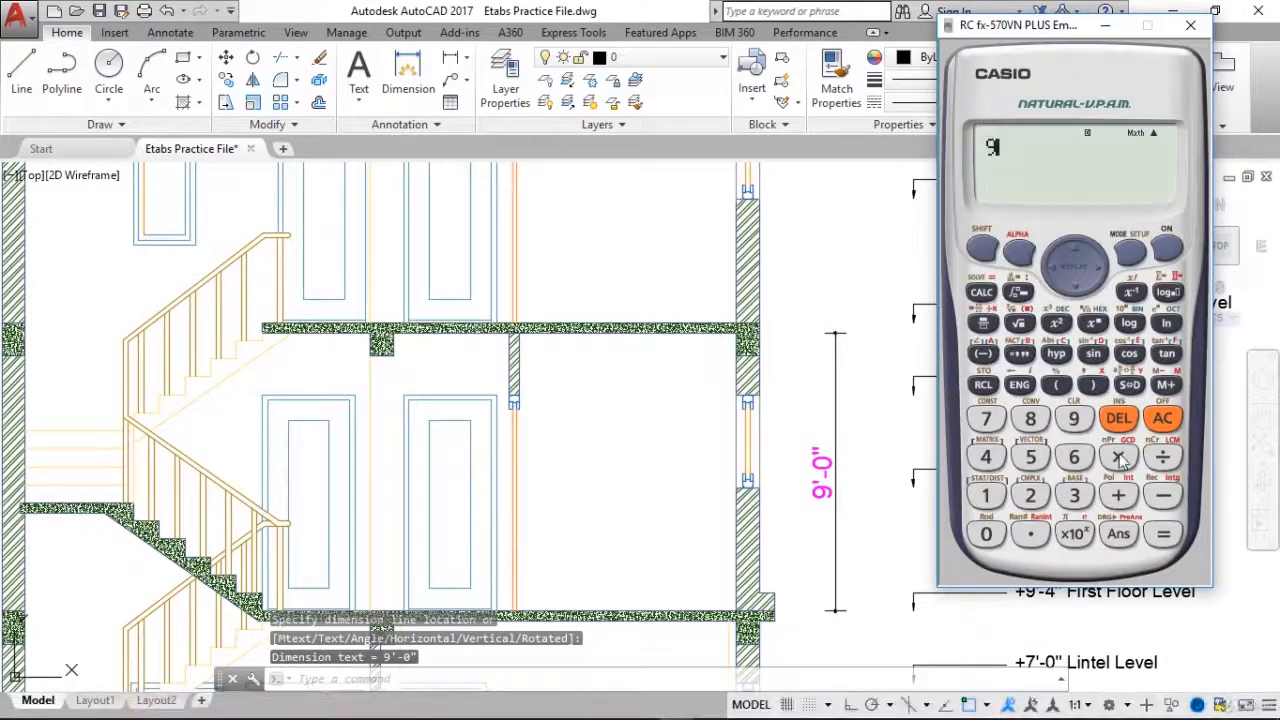
left_click(1152, 458)
left_click(1030, 533)
left_click(1030, 495)
left_click(1030, 418)
left_click(985, 495)
left_click(1163, 533)
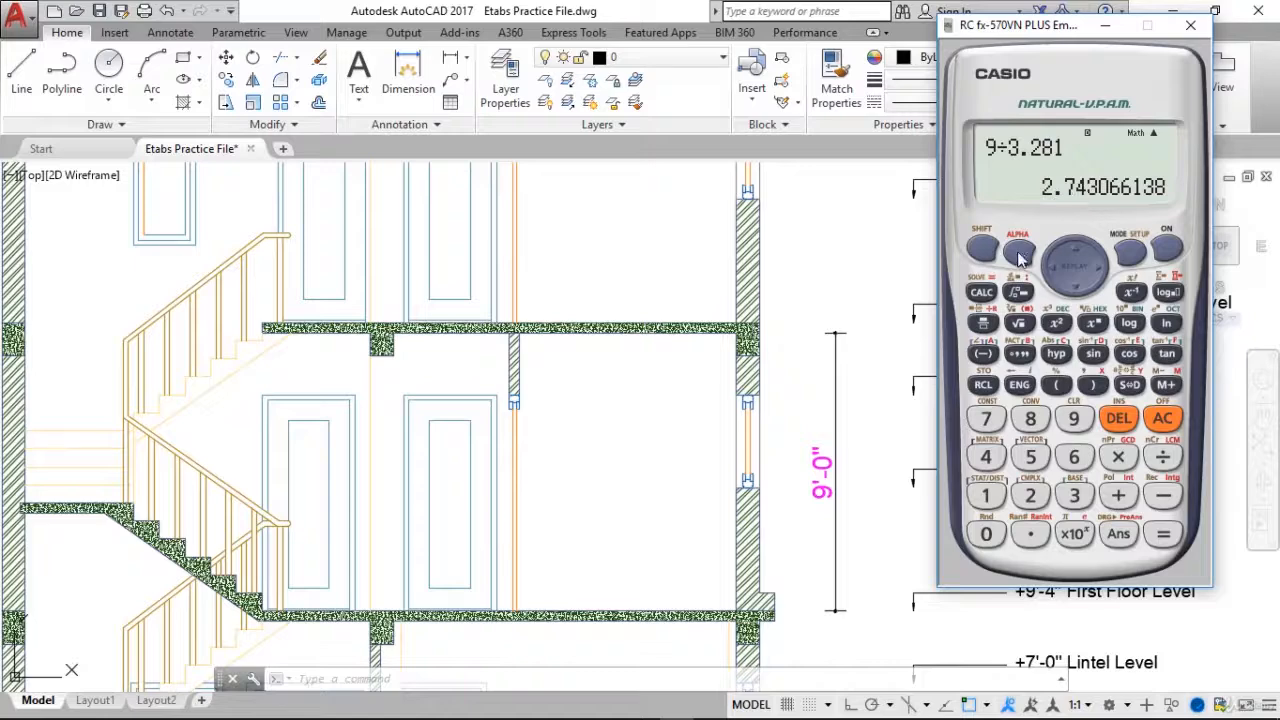
Calculate the wall volume by multiplying the stored length A by 2.74 and 0.11
left_click(1019, 252)
left_click(983, 354)
left_click(1118, 457)
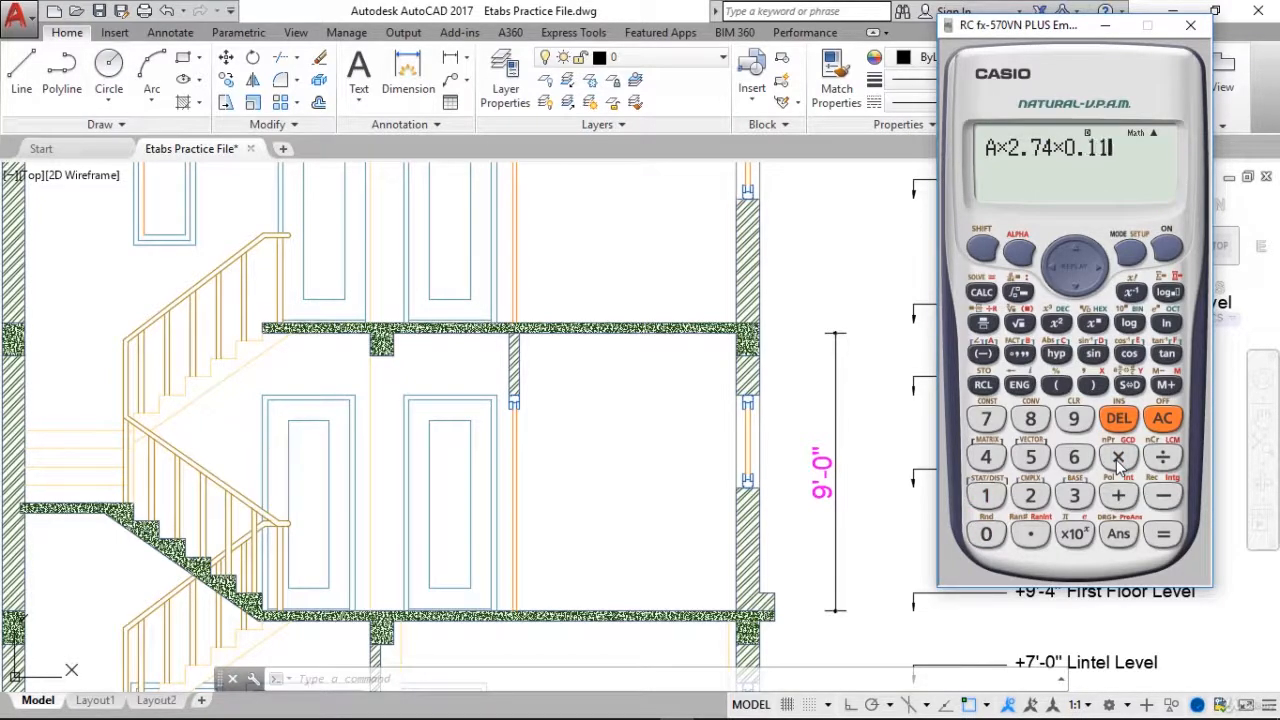
key("Return")
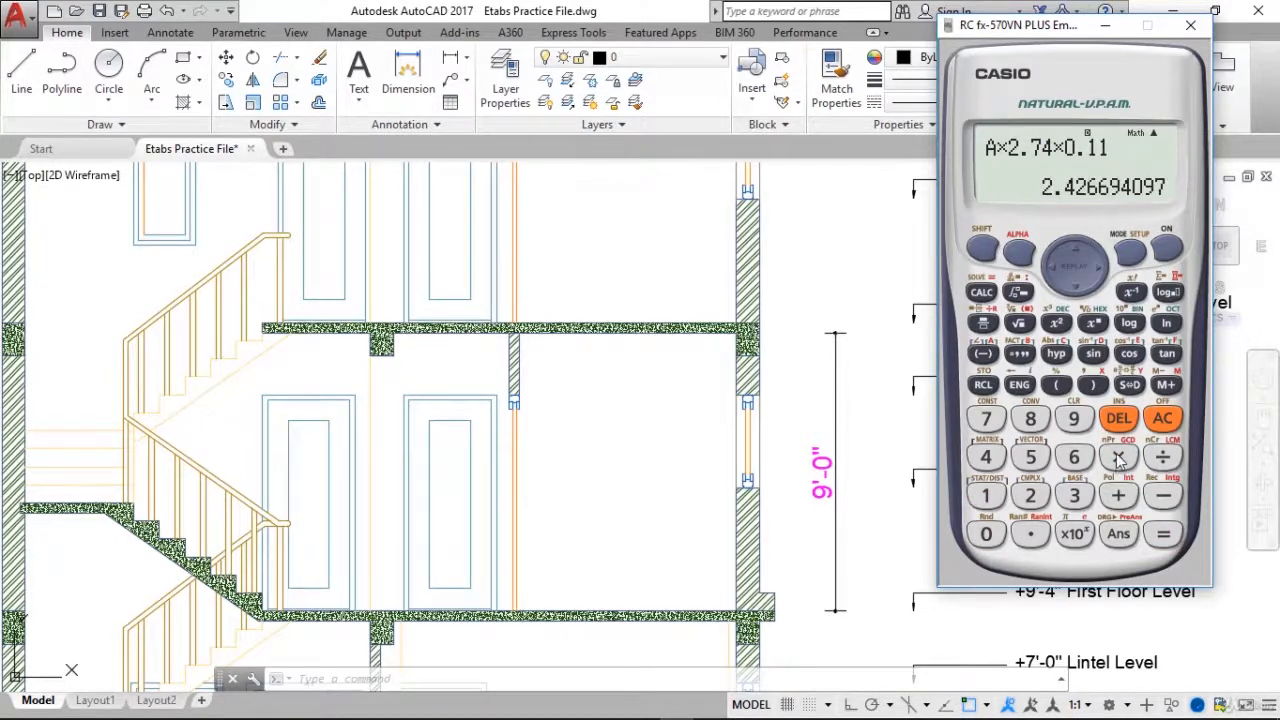
Check the W/C walls in the AutoCAD first floor plan, then return to the calculator and multiply the last answer by 0.7
left_click(611, 414)
scroll(600, 400, "down", 5)
scroll(930, 400, "up", 6)
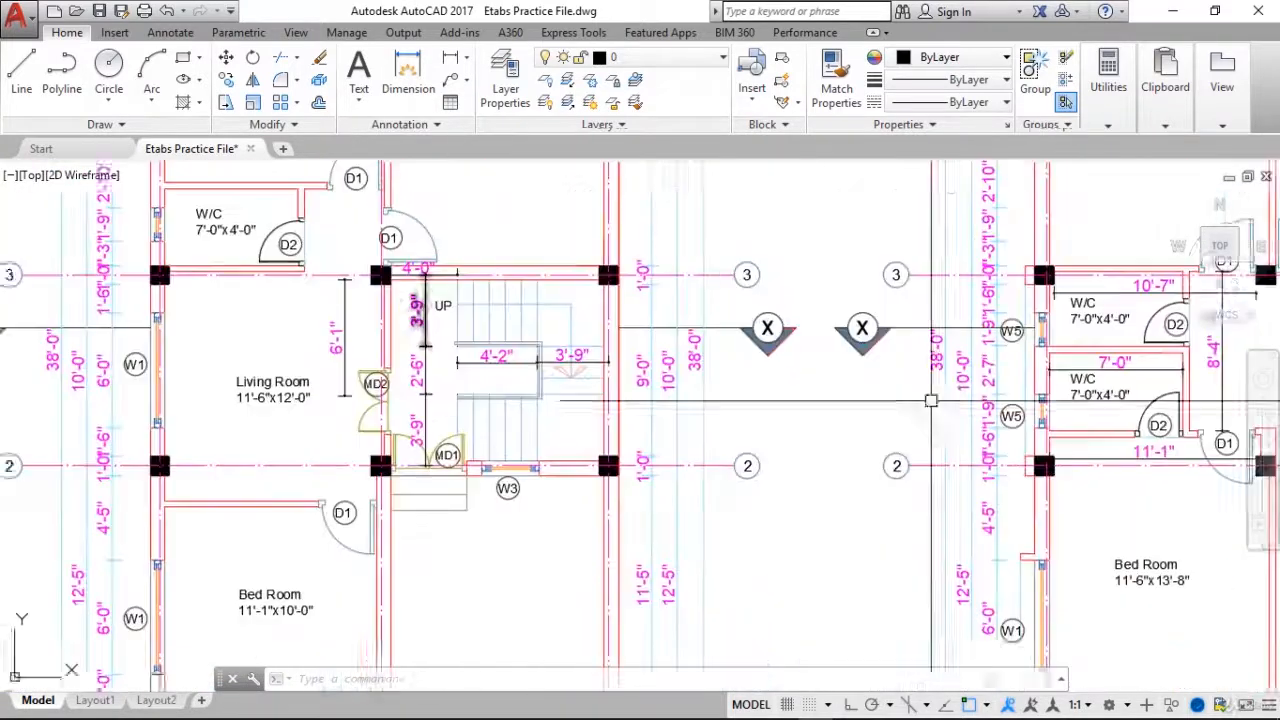
middle_click_drag(930, 400, 502, 382)
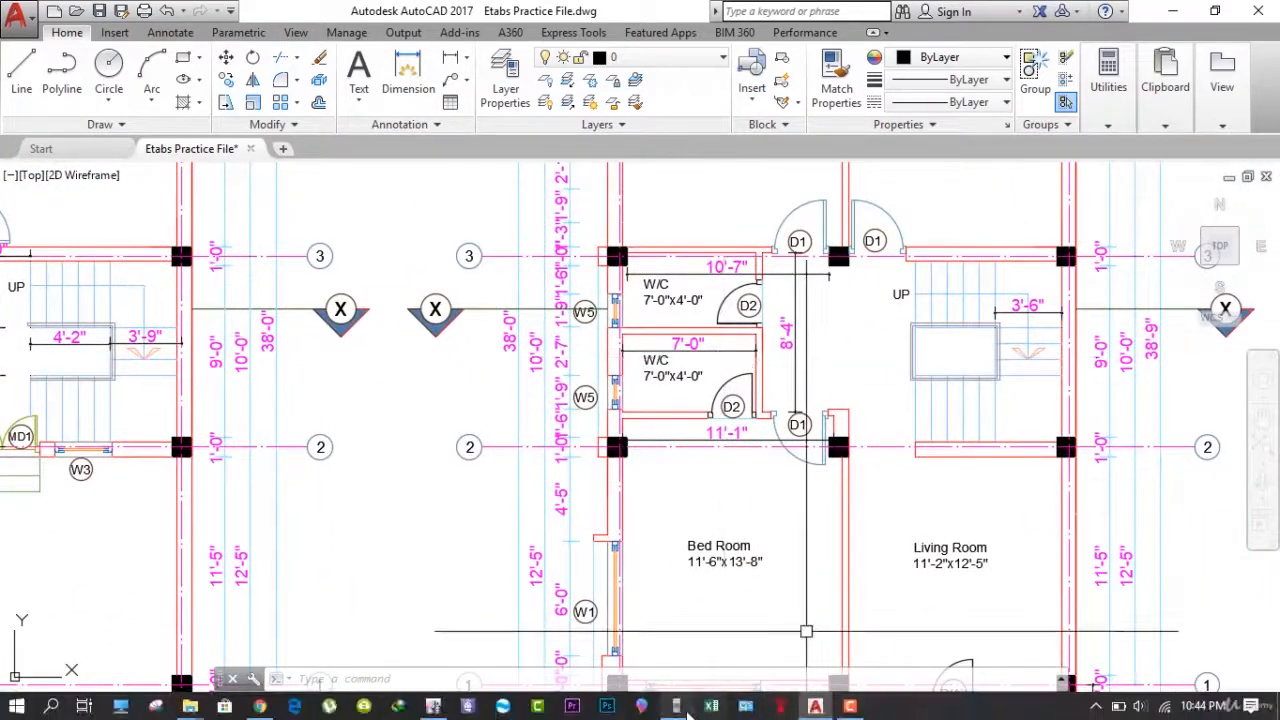
left_click(678, 707)
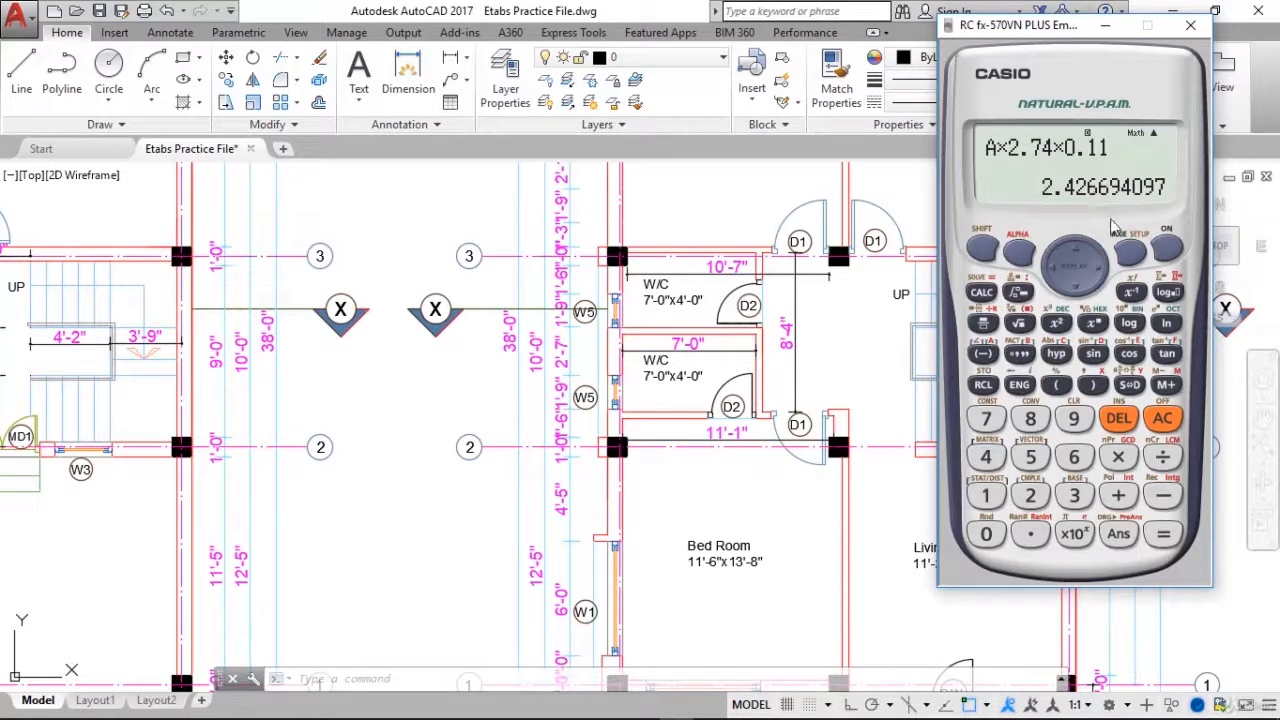
key("asterisk")
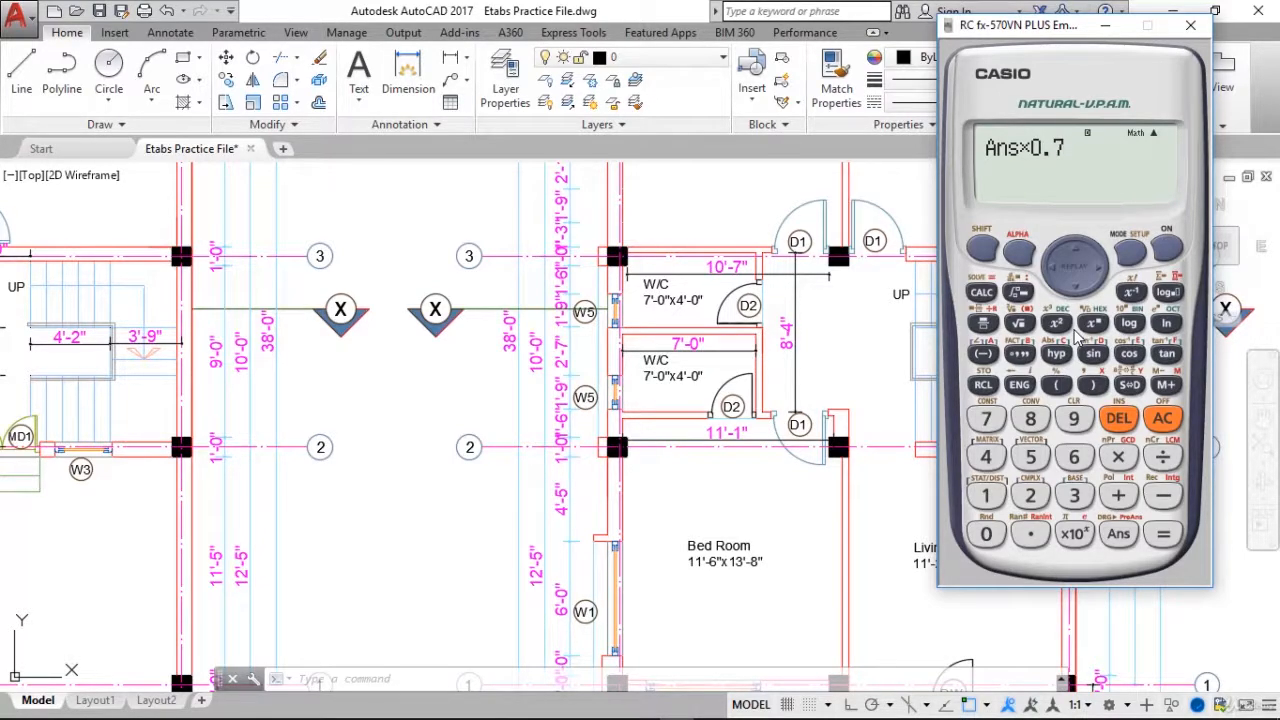
key("Return")
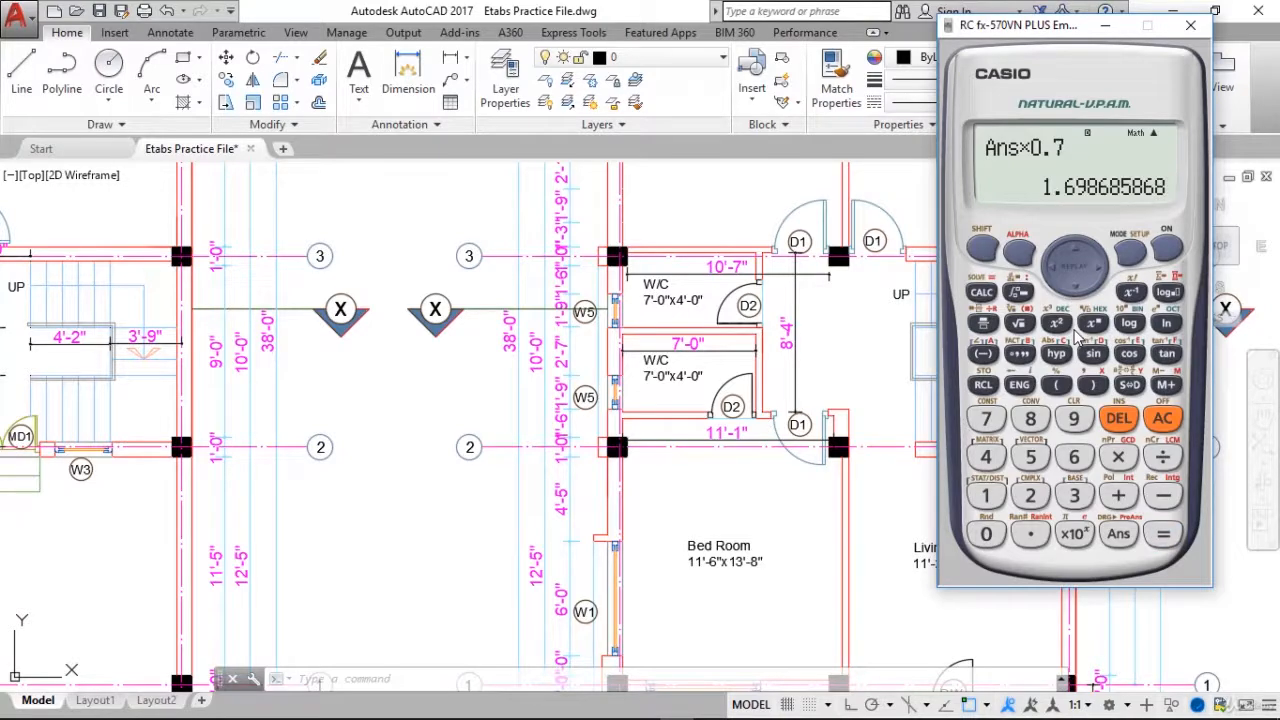
Multiply the last answer by 19.2 and store the product in the calculator's memory variable A
key("asterisk")
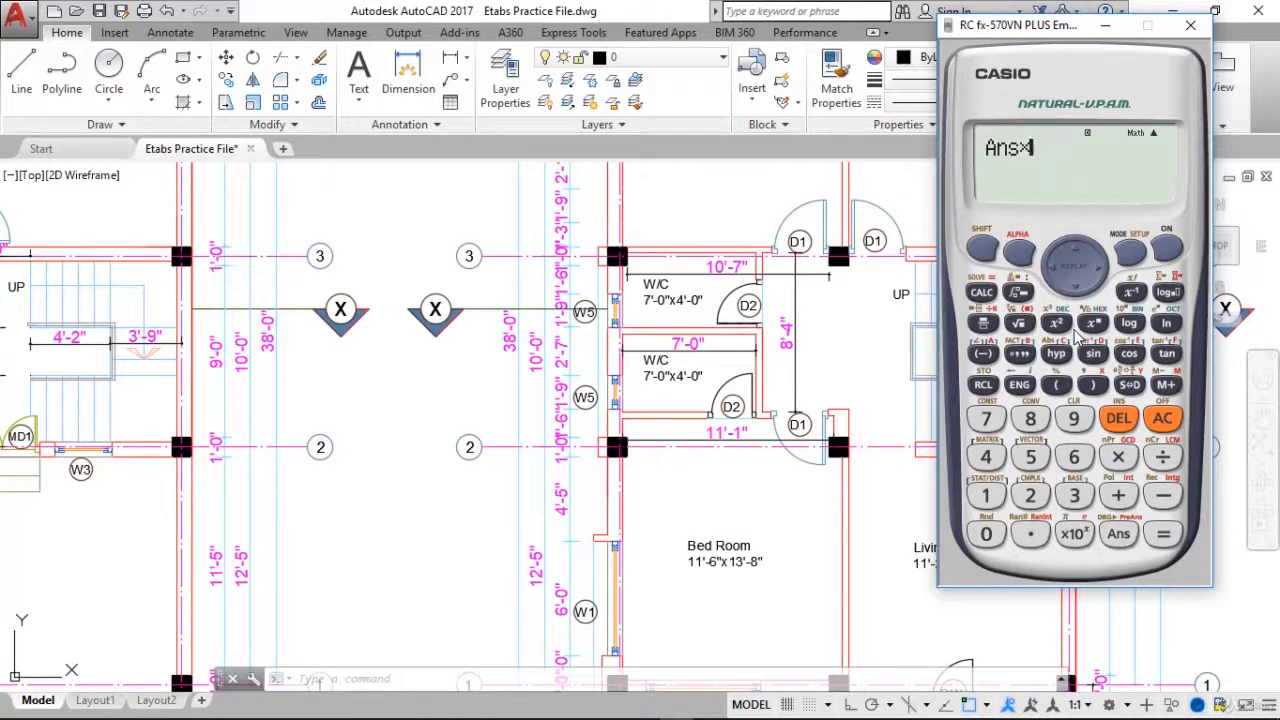
type("19.12")
key("Return")
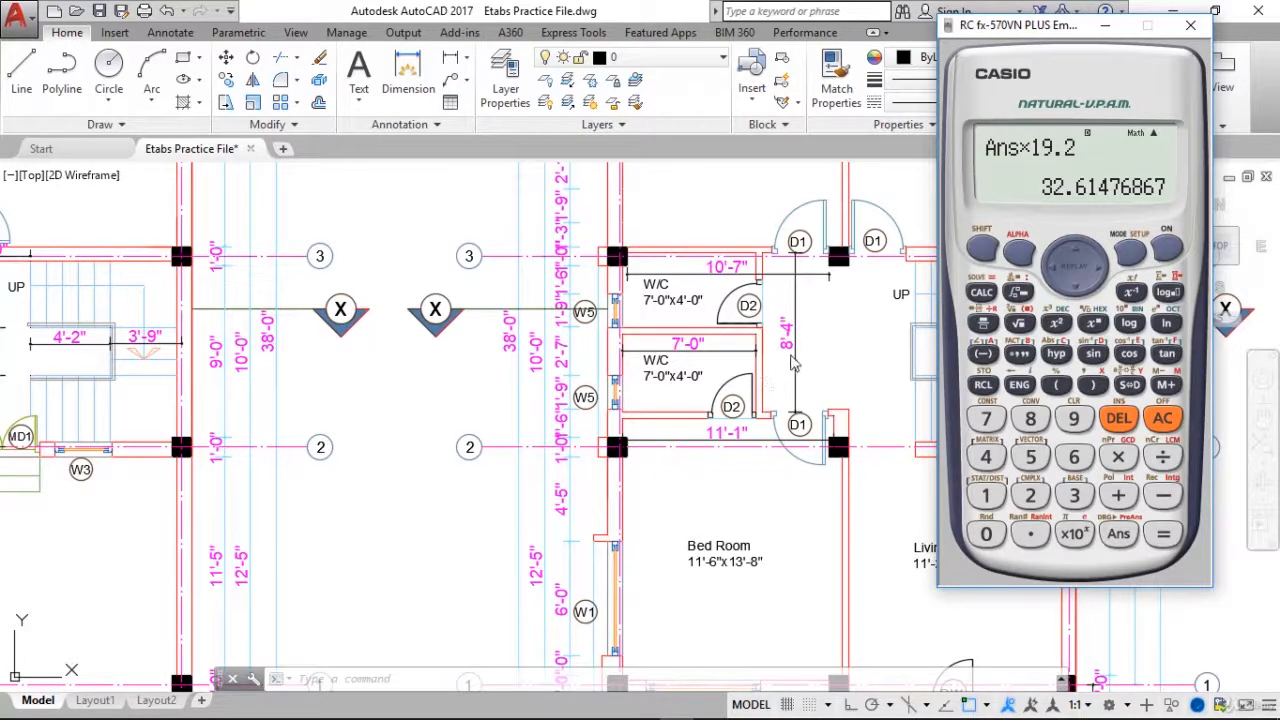
left_click(980, 388)
left_click(986, 354)
Switch to AutoCAD and add a horizontal linear dimension between the grid A and grid B wall centrelines at grid 3, through the upper W/C
left_click(849, 345)
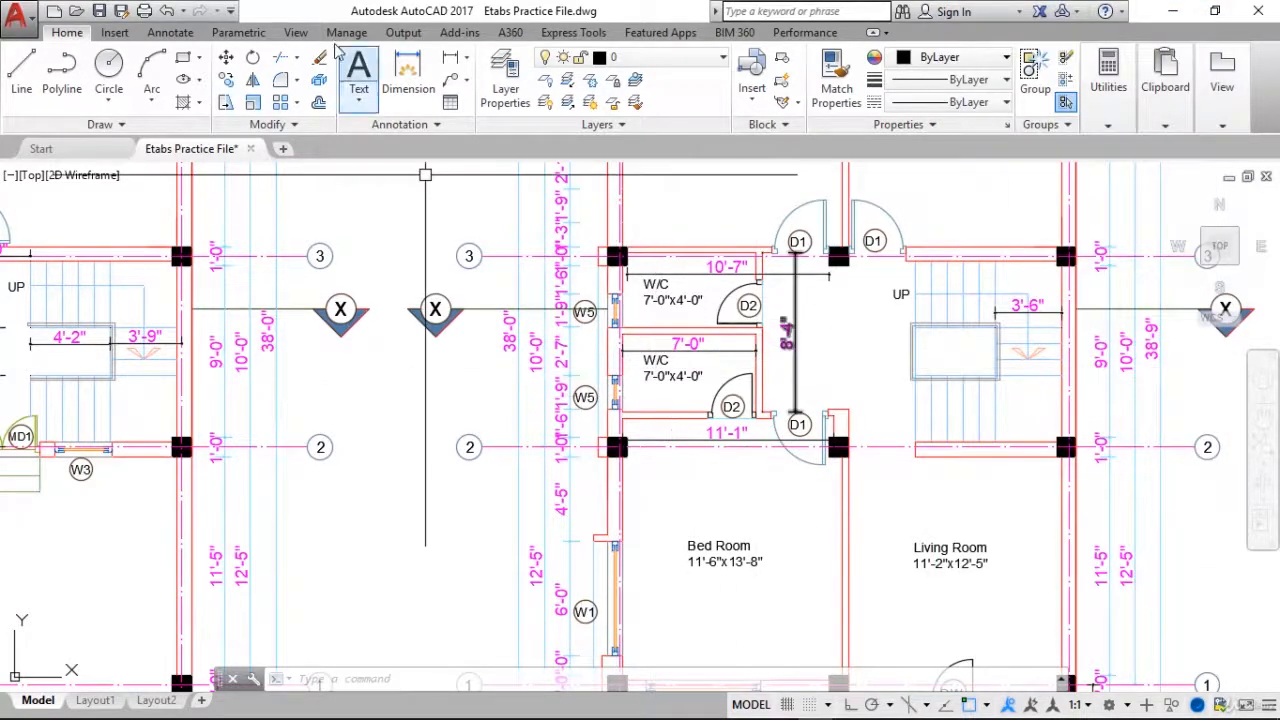
left_click(453, 80)
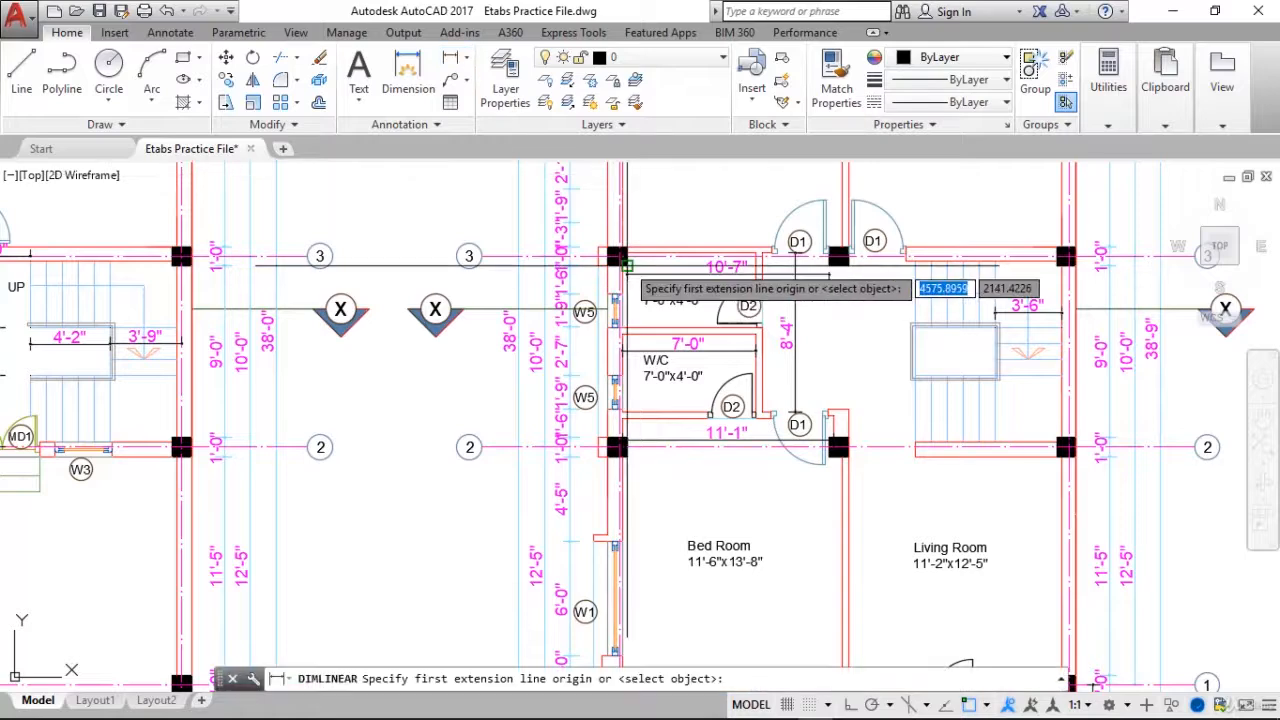
scroll(622, 290, "up", 4)
left_click(609, 268)
mouse_move(1050, 331)
middle_mouse_down()
mouse_move(893, 296)
mouse_move(942, 313)
middle_mouse_up()
scroll(848, 298, "down", 2)
scroll(944, 265, "down", 2)
scroll(944, 281, "up", 4)
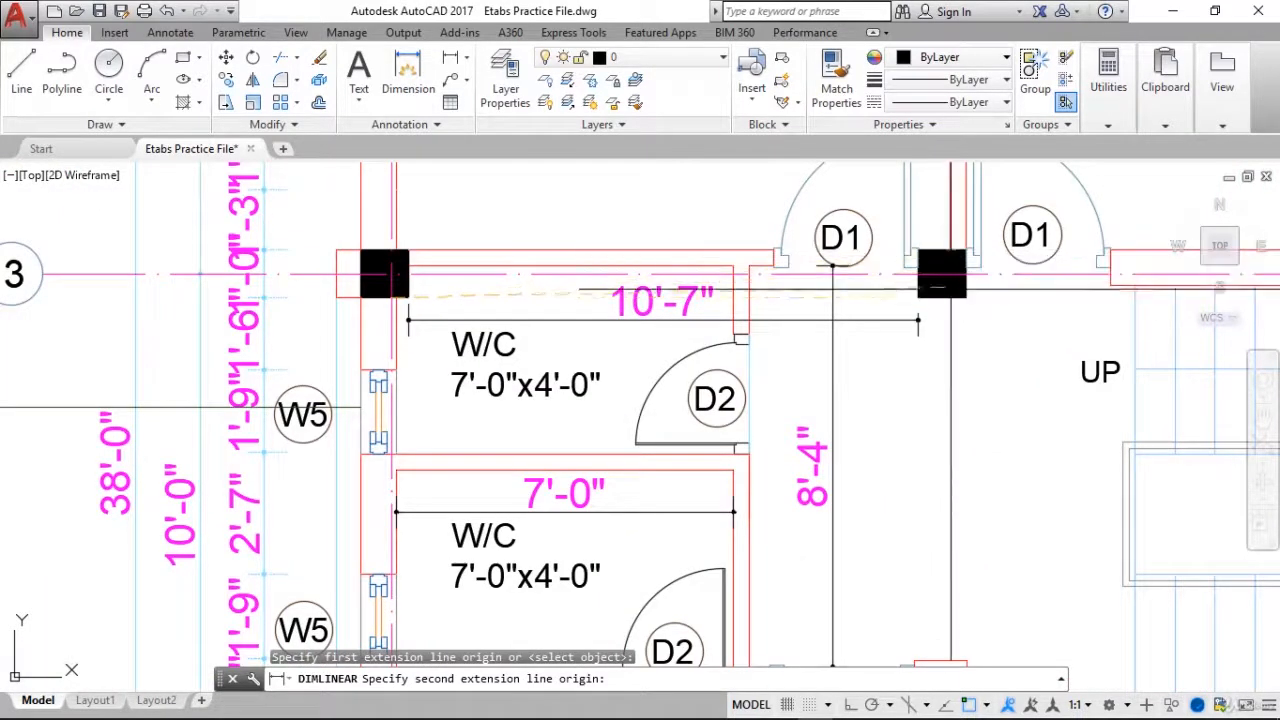
left_click(950, 297)
left_click(935, 349)
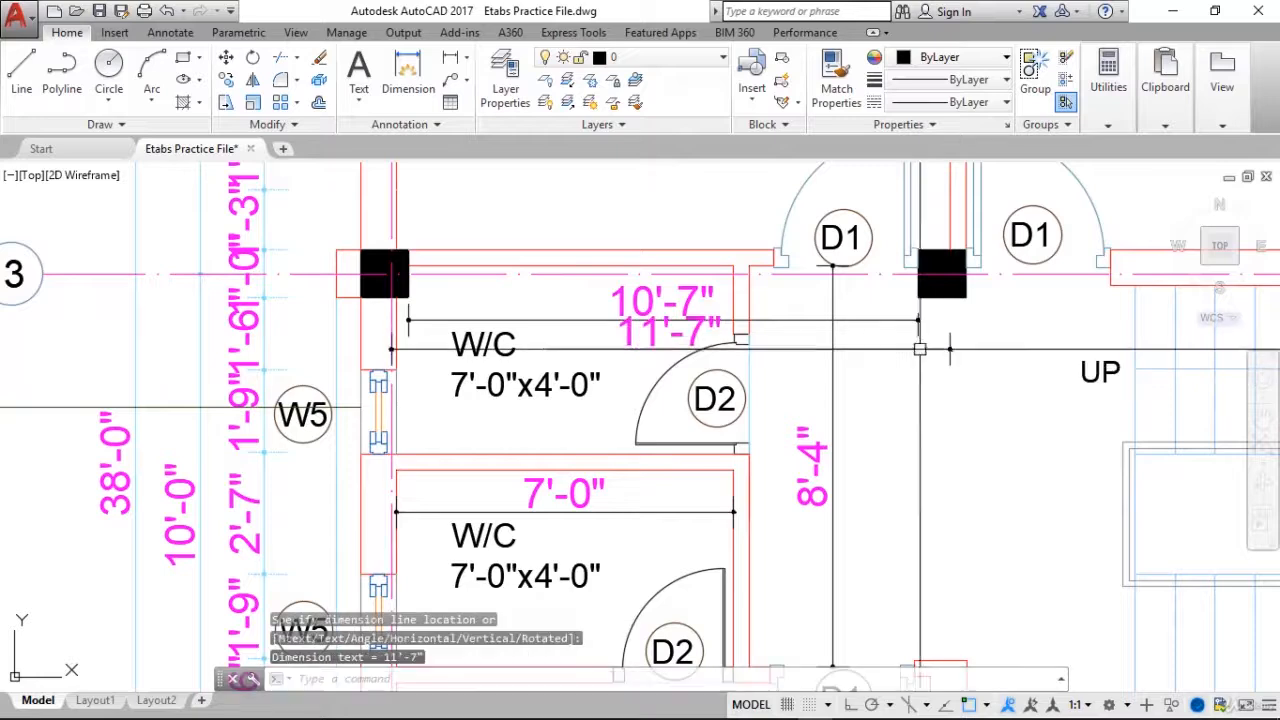
Add a vertical linear dimension from the grid 3 column to the grid 2 column on grid B, placed beside the staircase
left_click(408, 70)
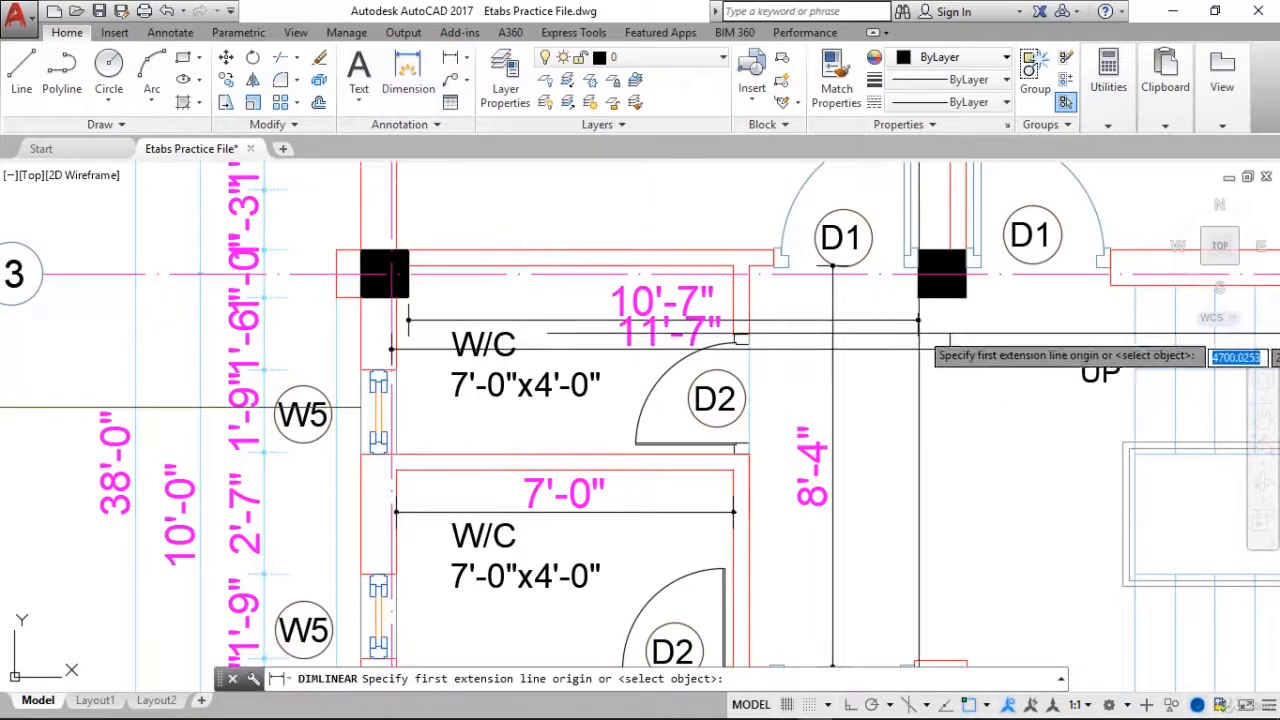
left_click(919, 277)
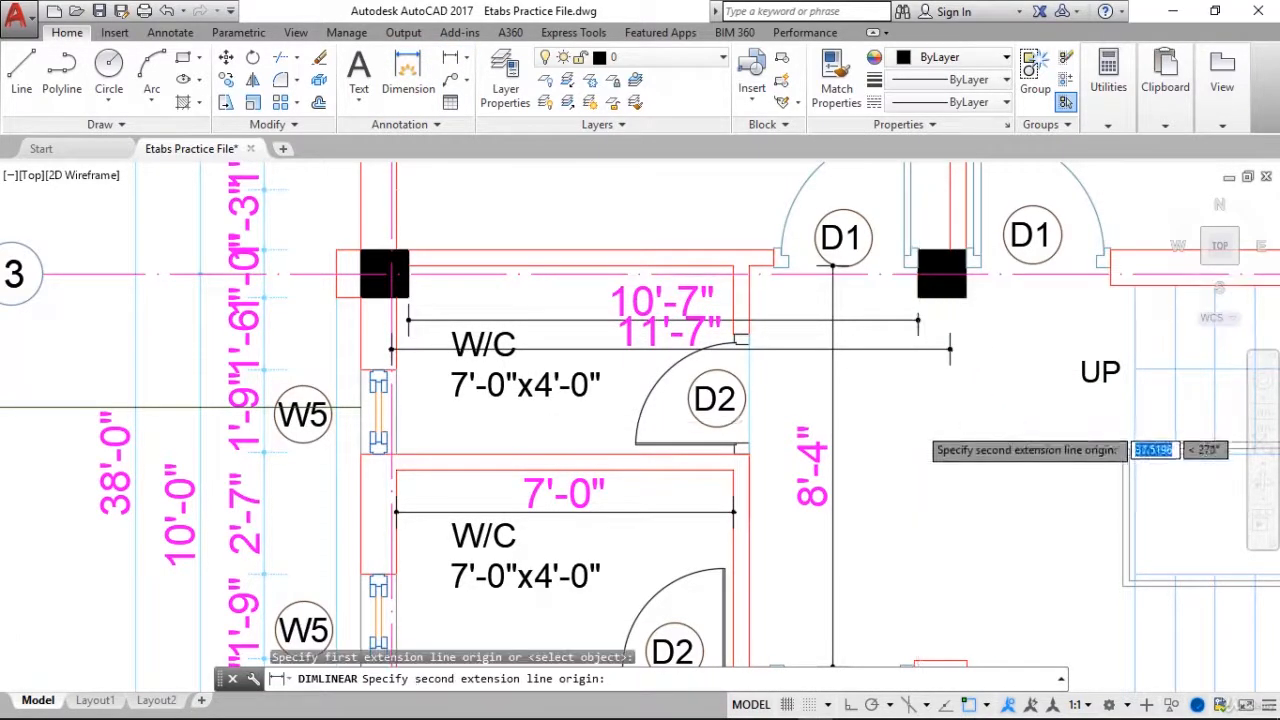
scroll(918, 430, "down", 2)
middle_click_drag(918, 430, 882, 235)
scroll(882, 437, "up", 4)
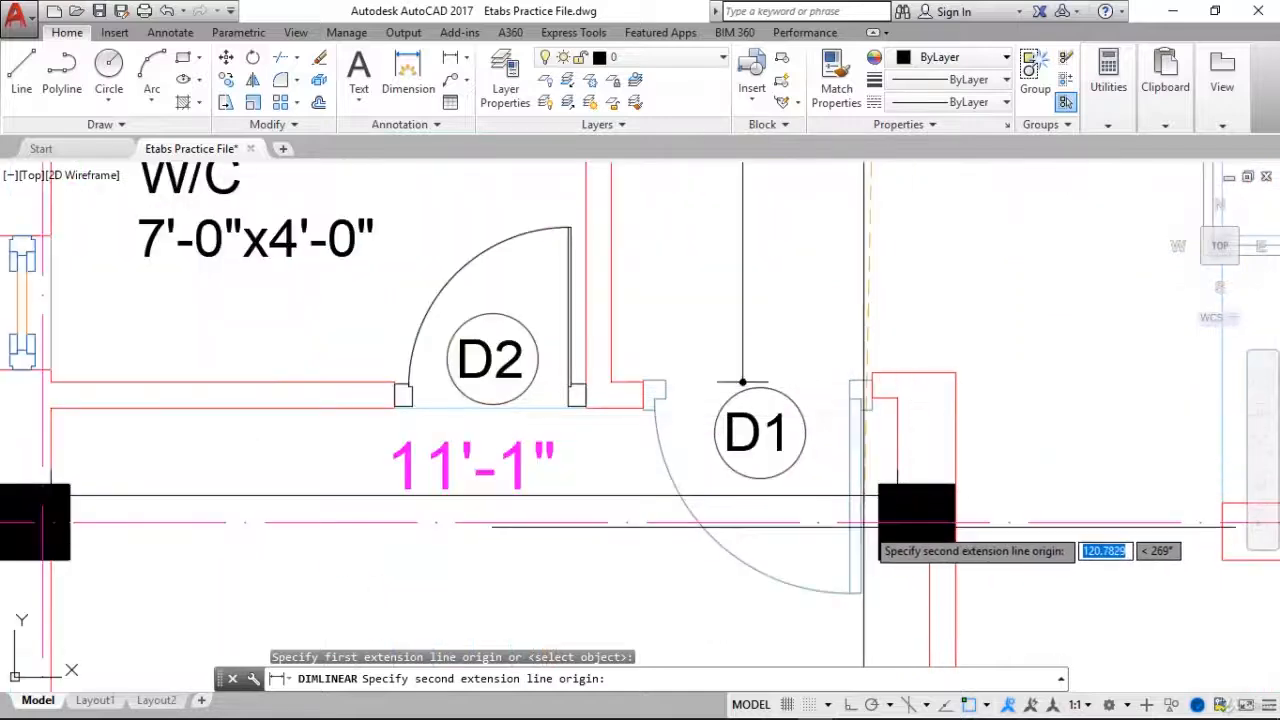
left_click(878, 522)
scroll(933, 397, "down", 4)
left_click(983, 355)
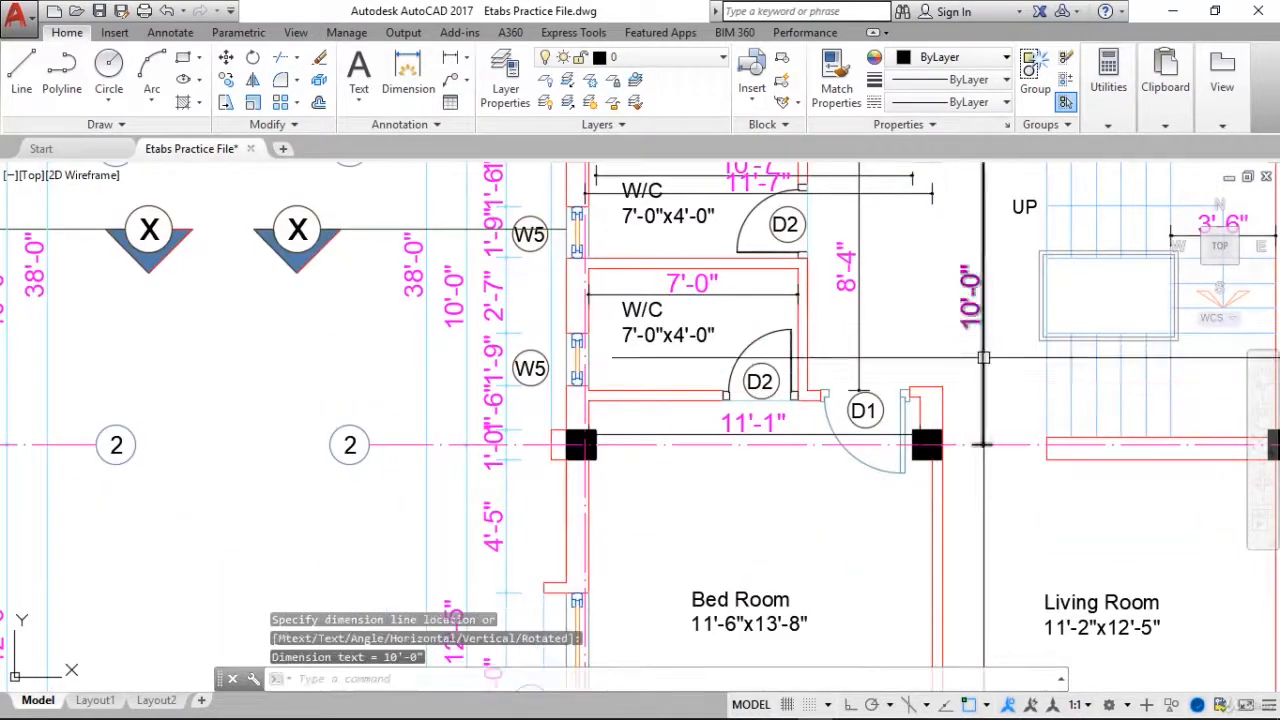
Switch to the calculator, compute the slab panel area in square metres as (11+7÷12)×10÷10.76, and store it in memory variable B
mouse_move(812, 708)
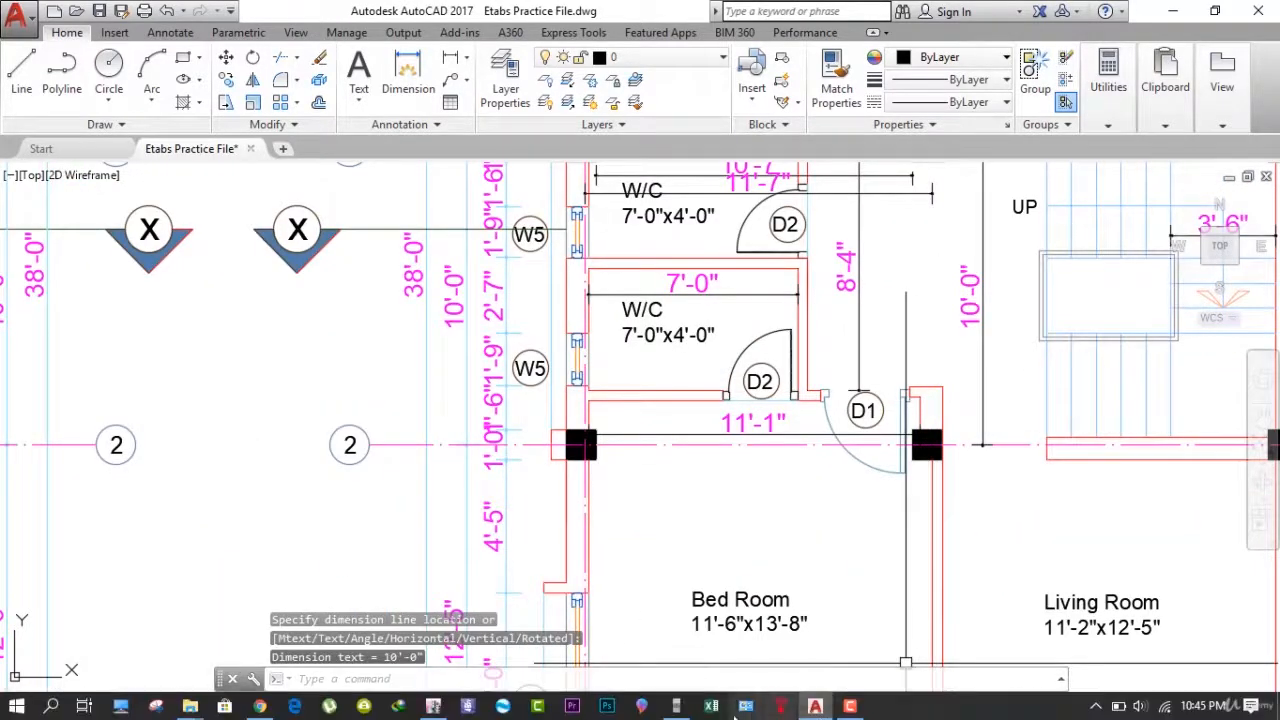
left_click(676, 706)
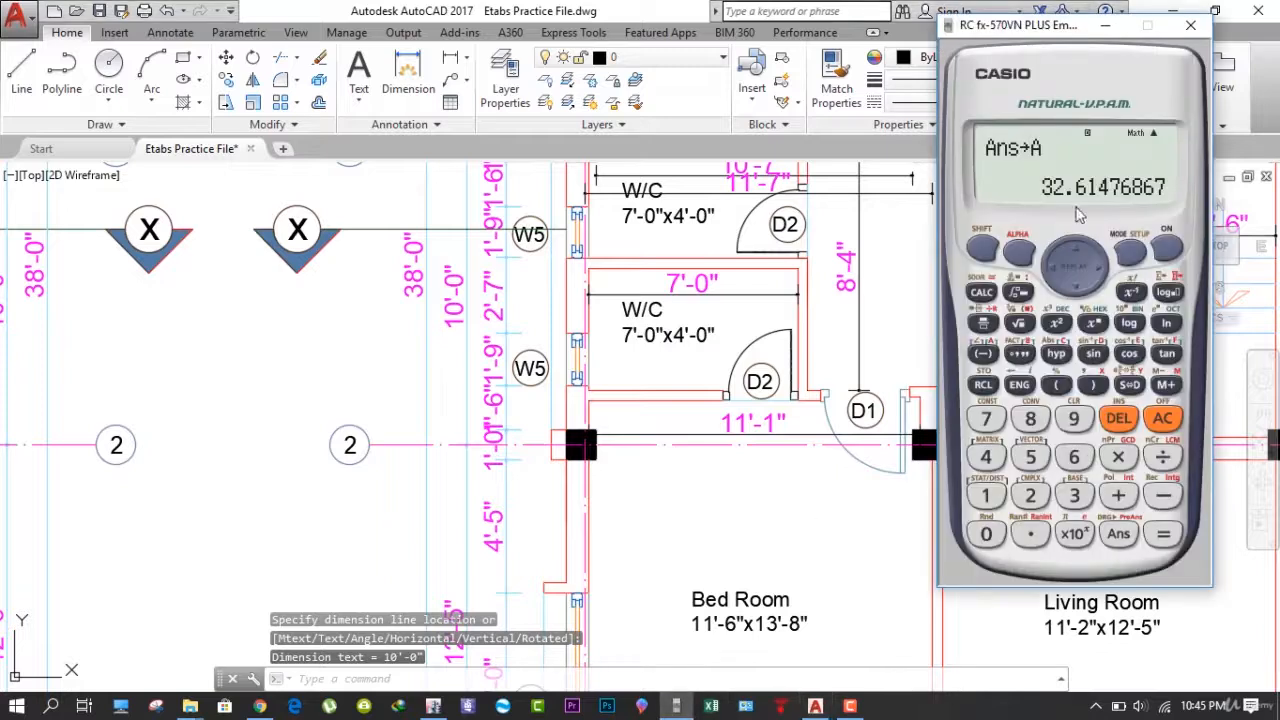
left_click(1163, 420)
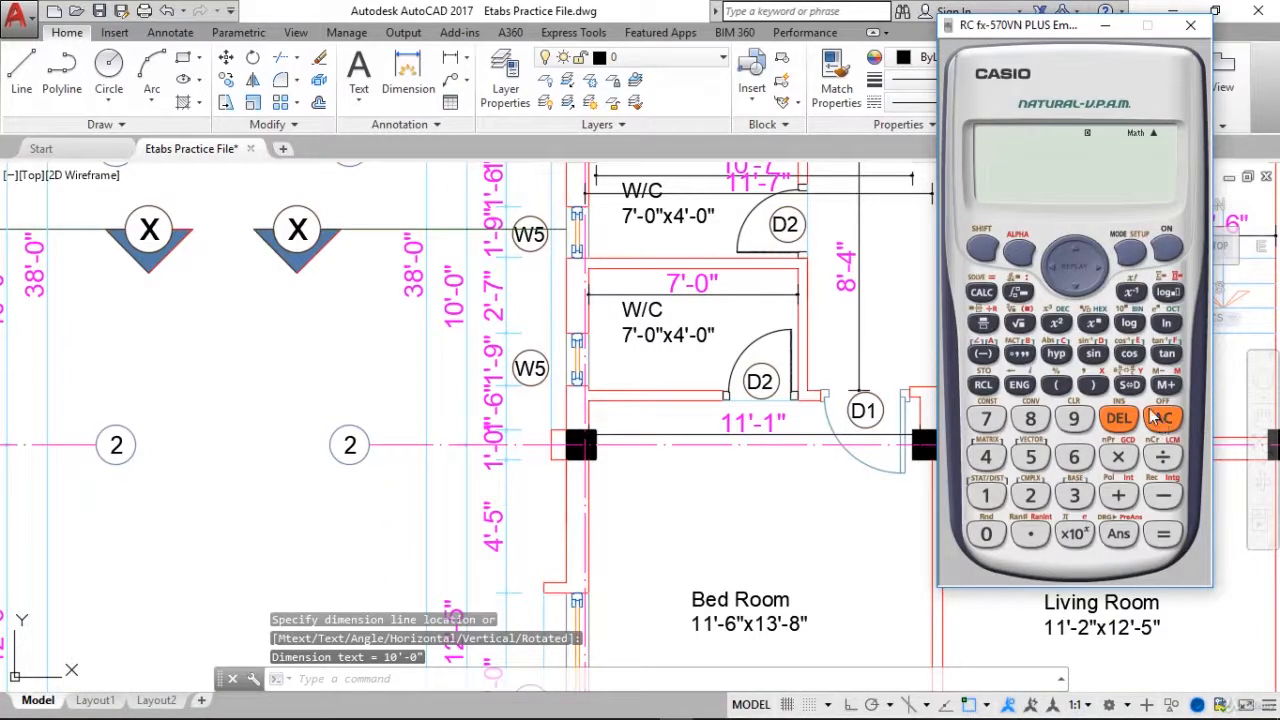
type("(")
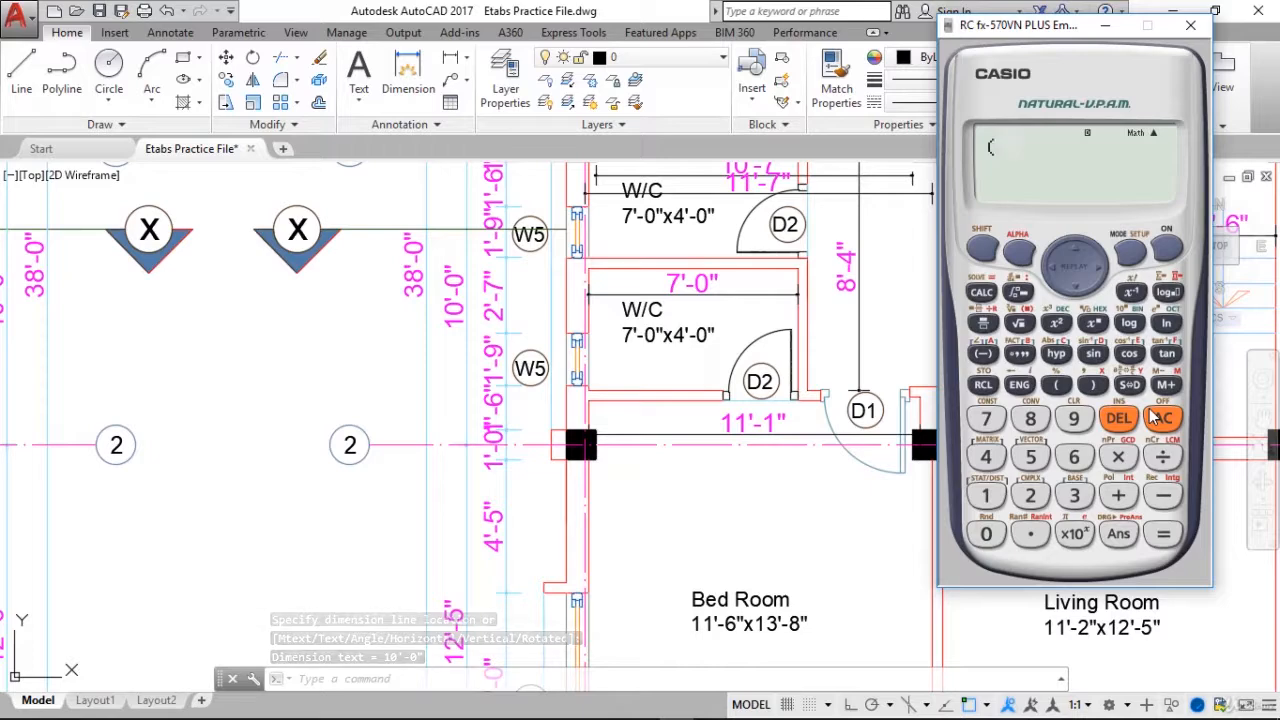
type("11+7÷12)×10÷")
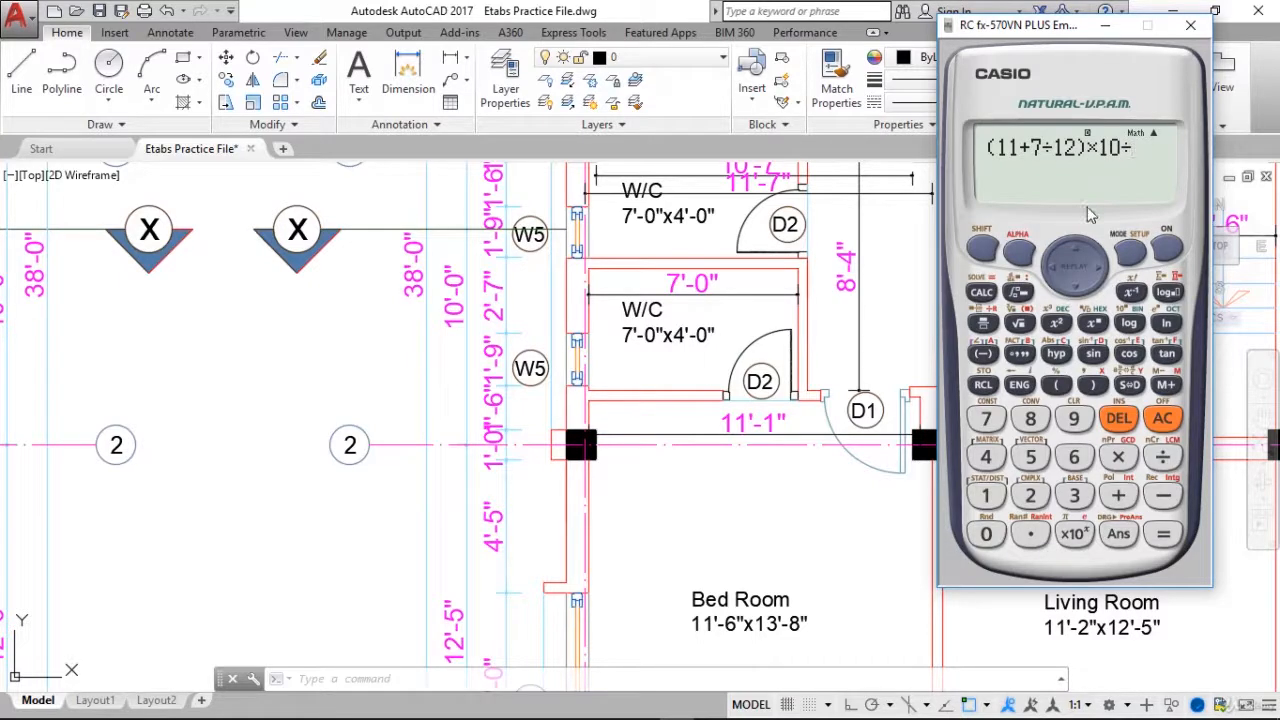
type("10.76")
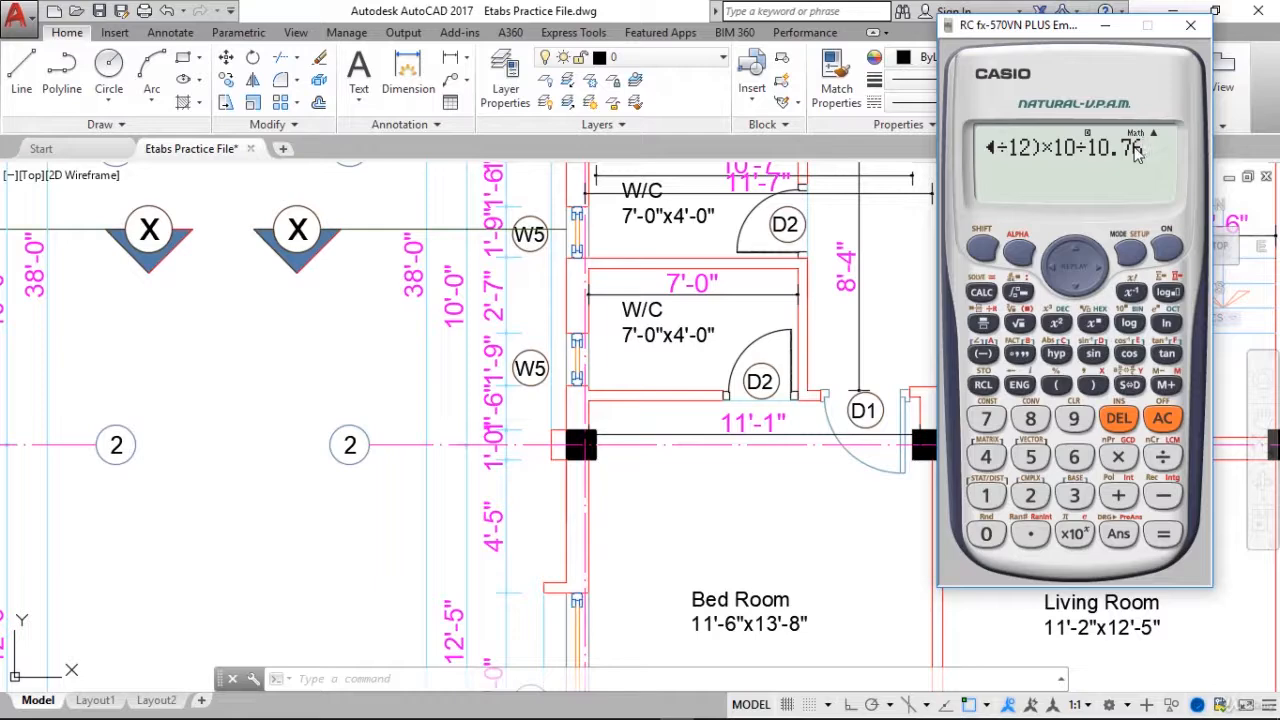
key("Return")
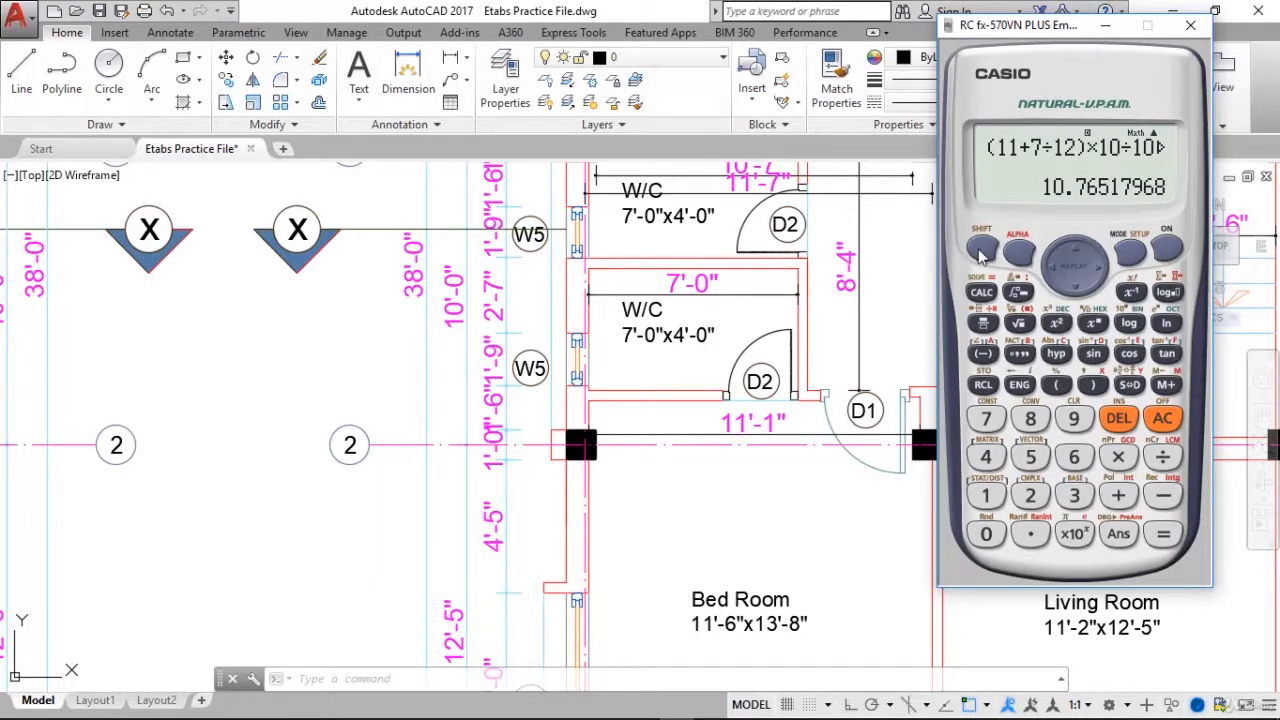
left_click(984, 385)
left_click(1019, 353)
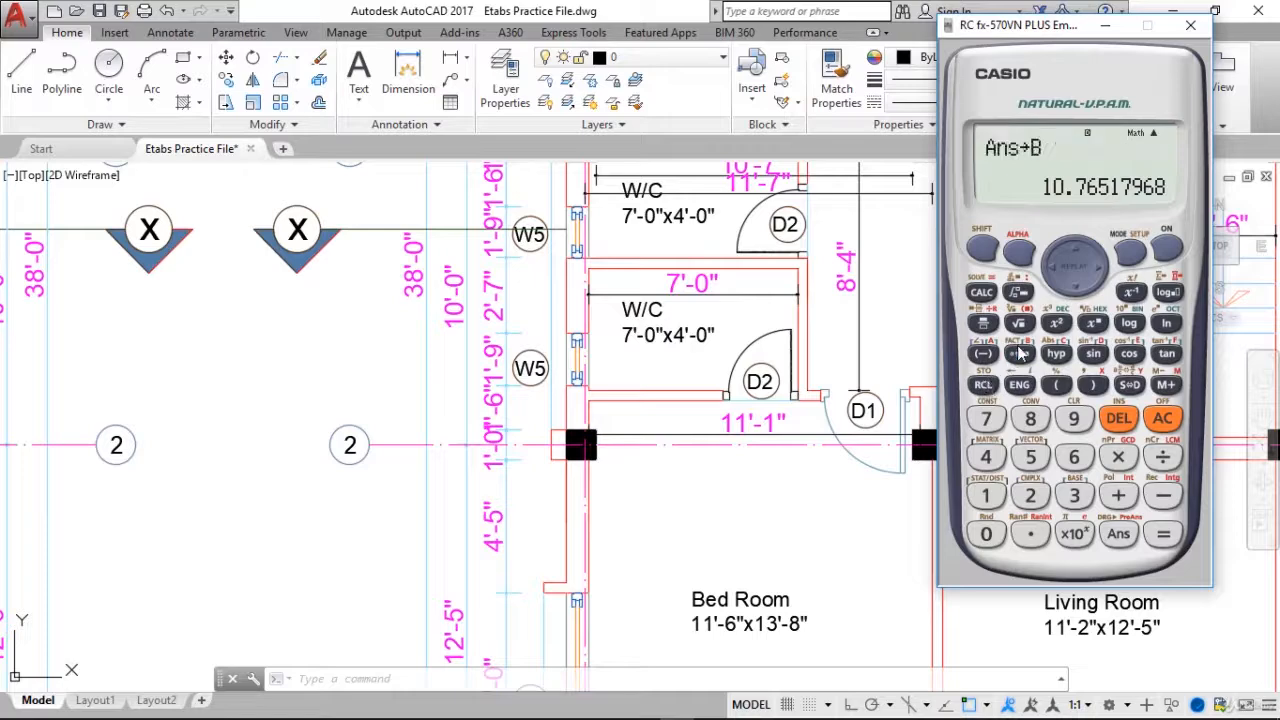
Clear the calculator display and check the value held in memory variable F
left_click(1162, 418)
left_click(1118, 533)
left_click(1163, 533)
left_click(1166, 354)
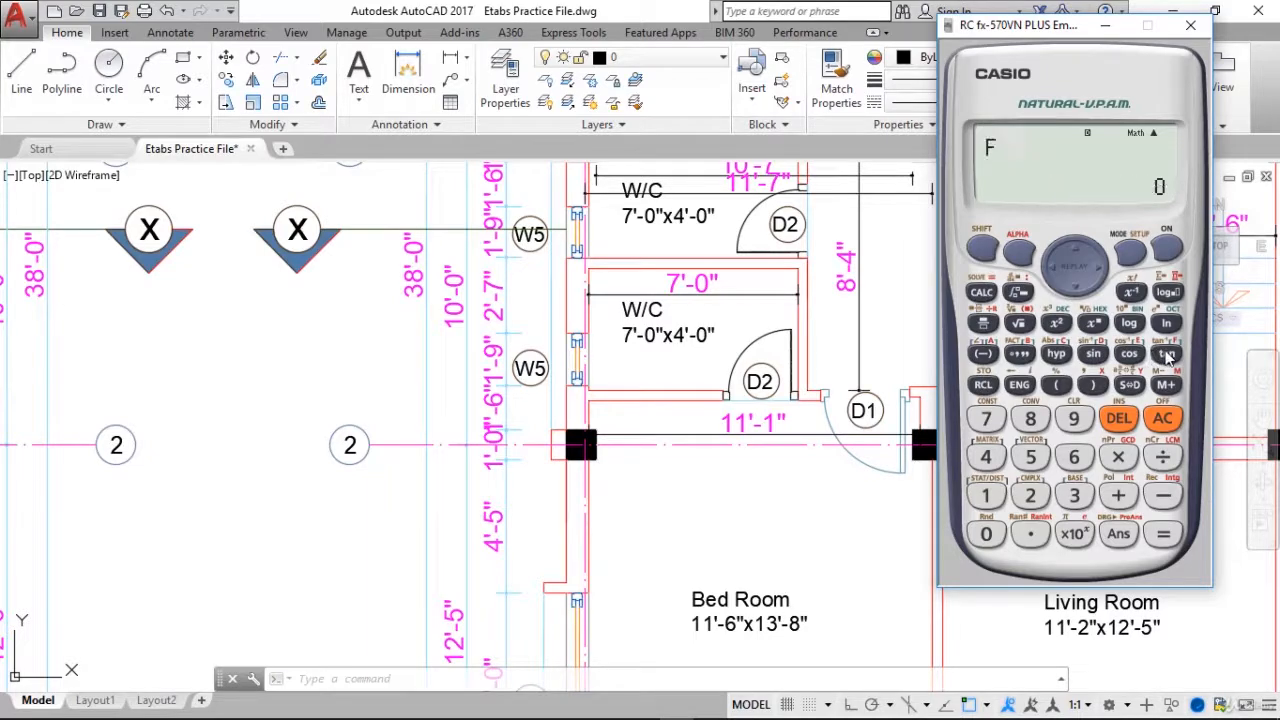
Recall the panel area from memory variable B and store it in variable F as well
left_click(1165, 420)
left_click(1118, 533)
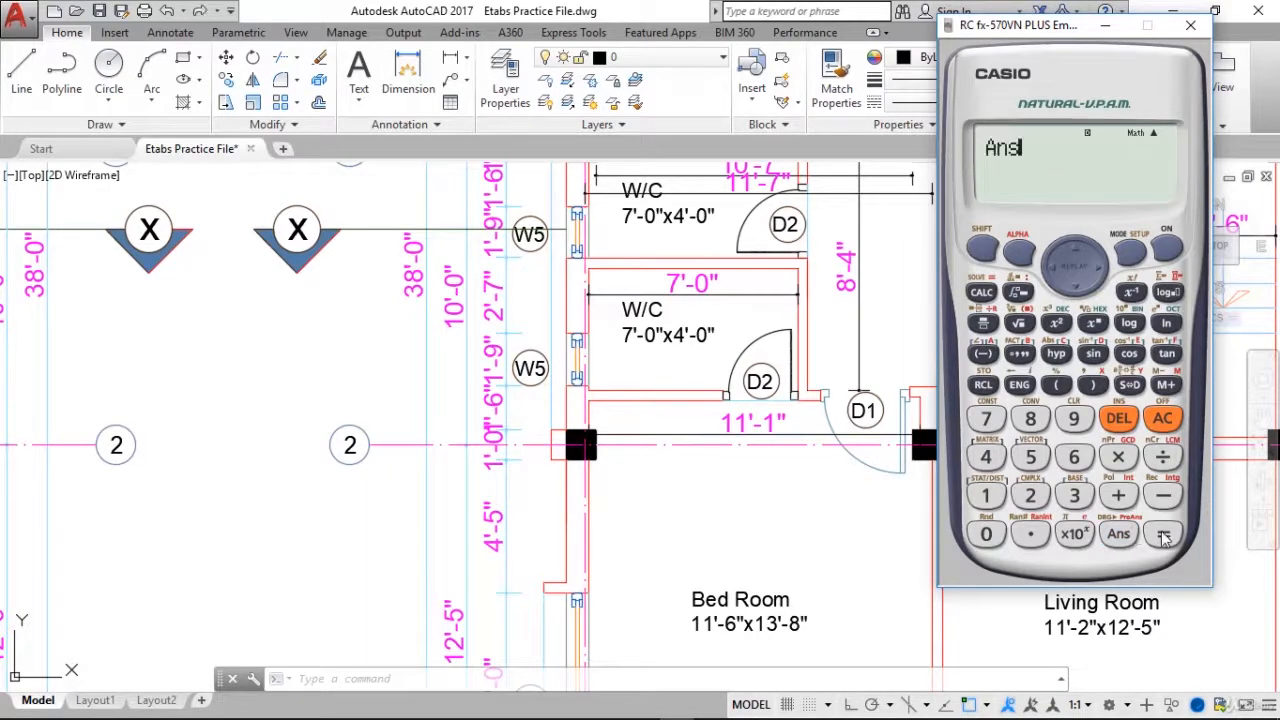
left_click(1018, 252)
left_click(1018, 354)
left_click(1166, 533)
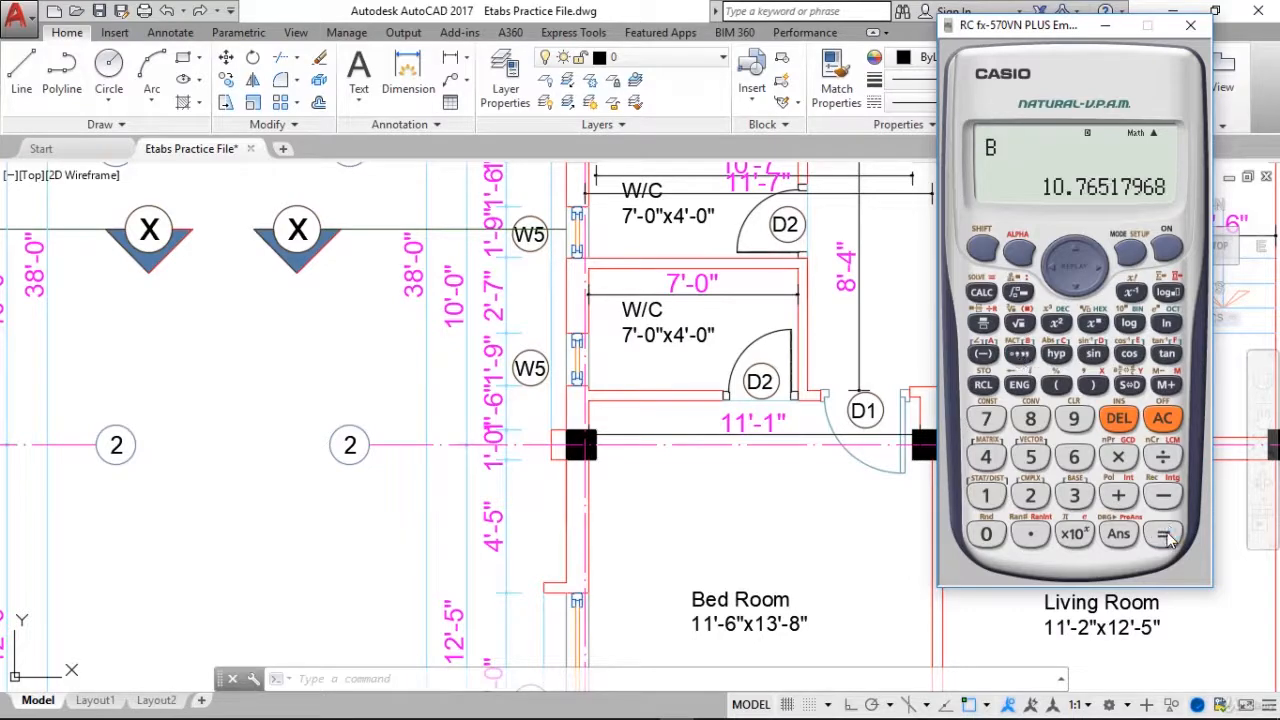
left_click(983, 250)
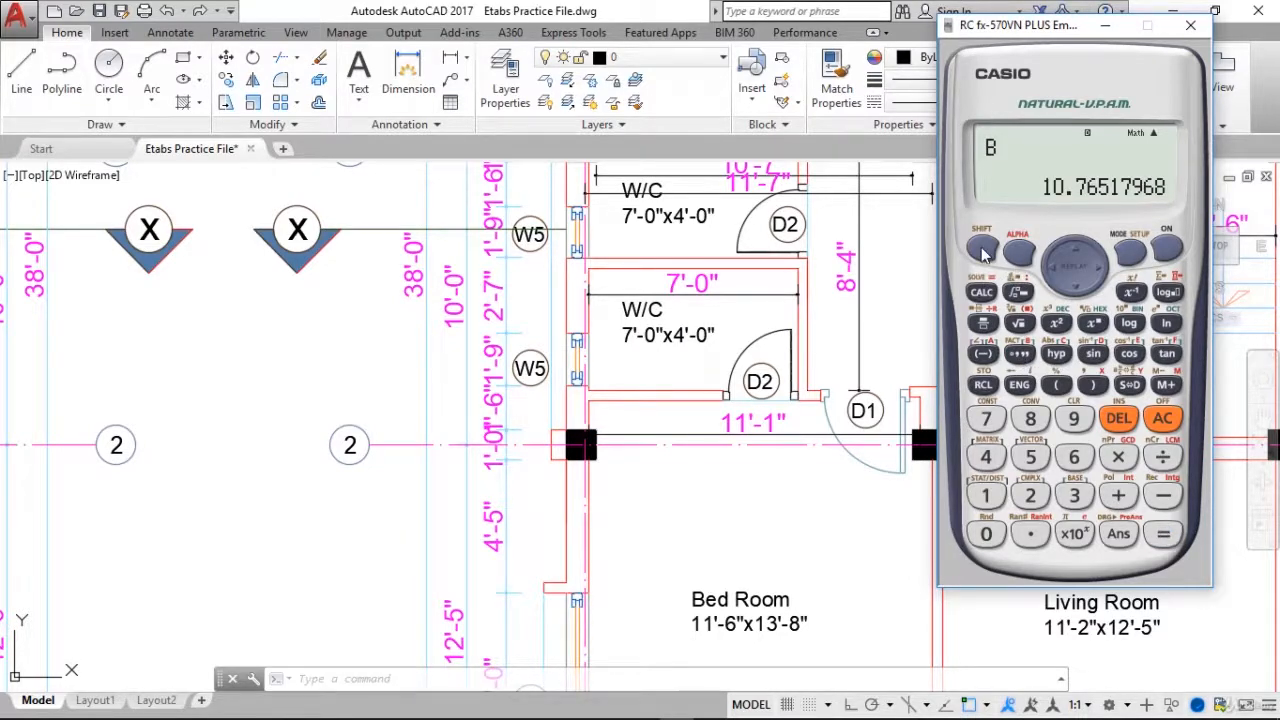
left_click(984, 386)
left_click(1164, 356)
Compute the wall load per square metre of slab by dividing memory variable A by memory variable B on the calculator
left_click(752, 330)
scroll(760, 330, "down", 4)
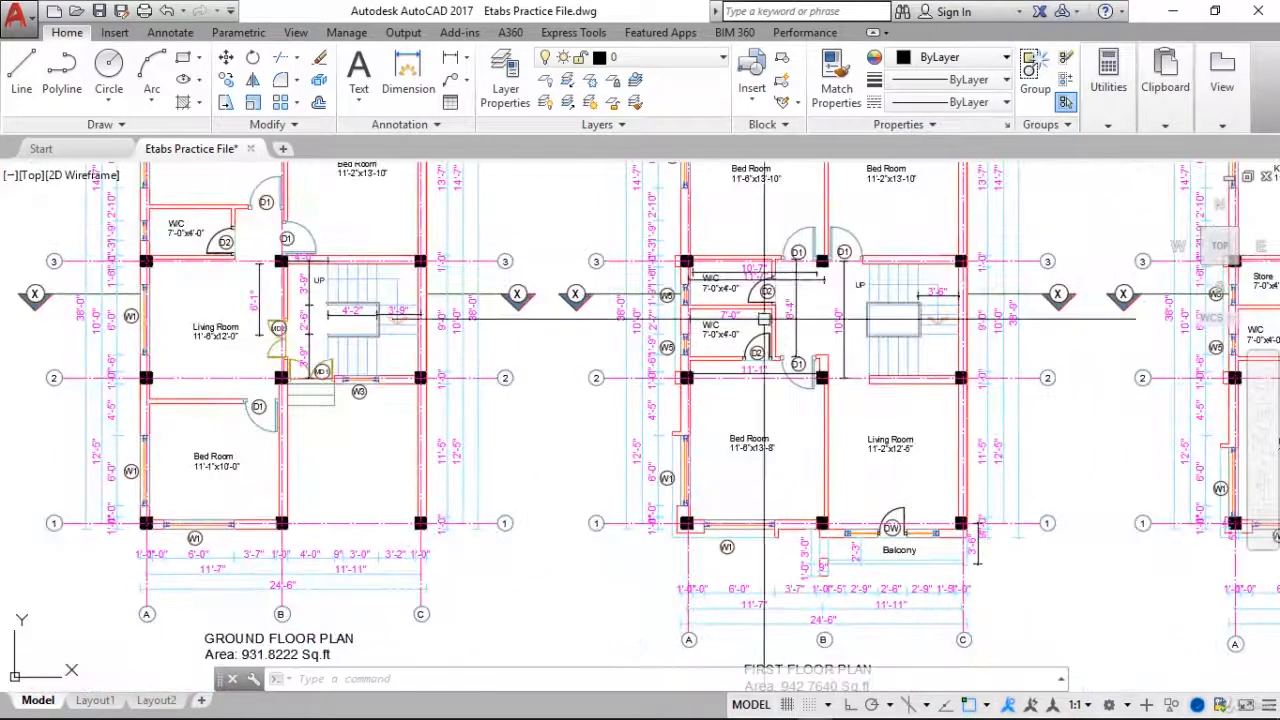
middle_click_drag(769, 316, 498, 330)
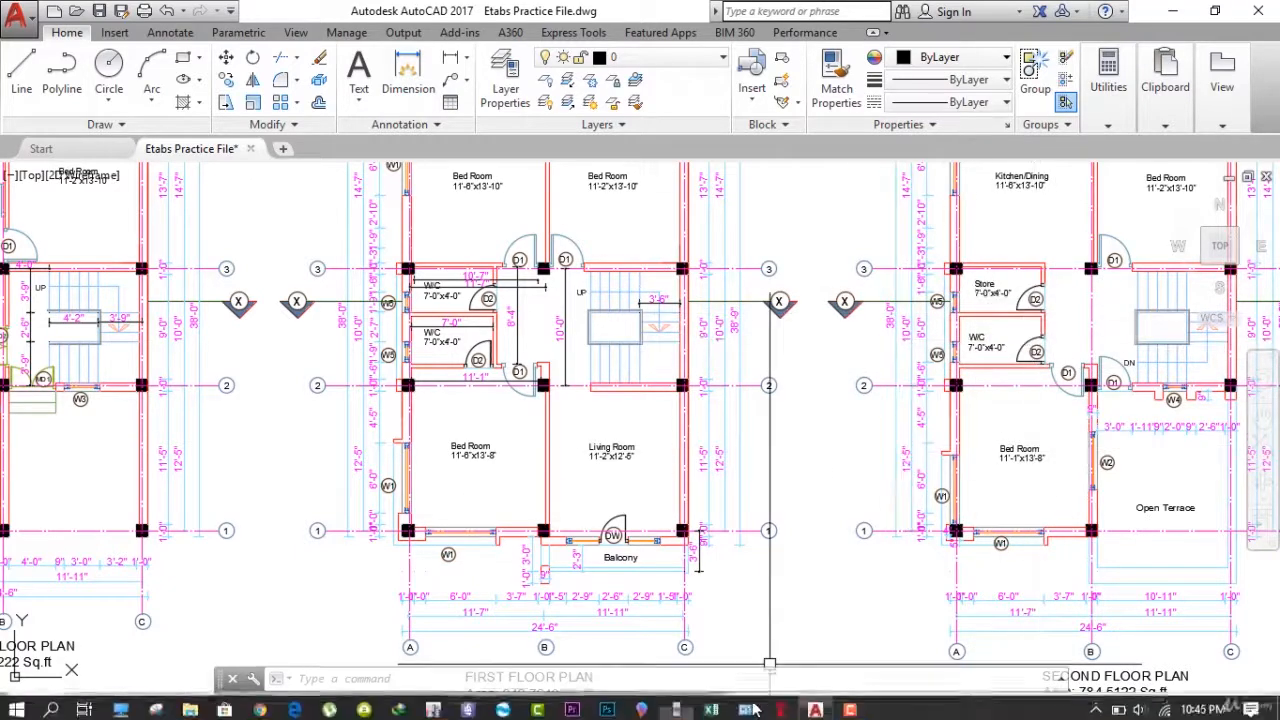
left_click(677, 706)
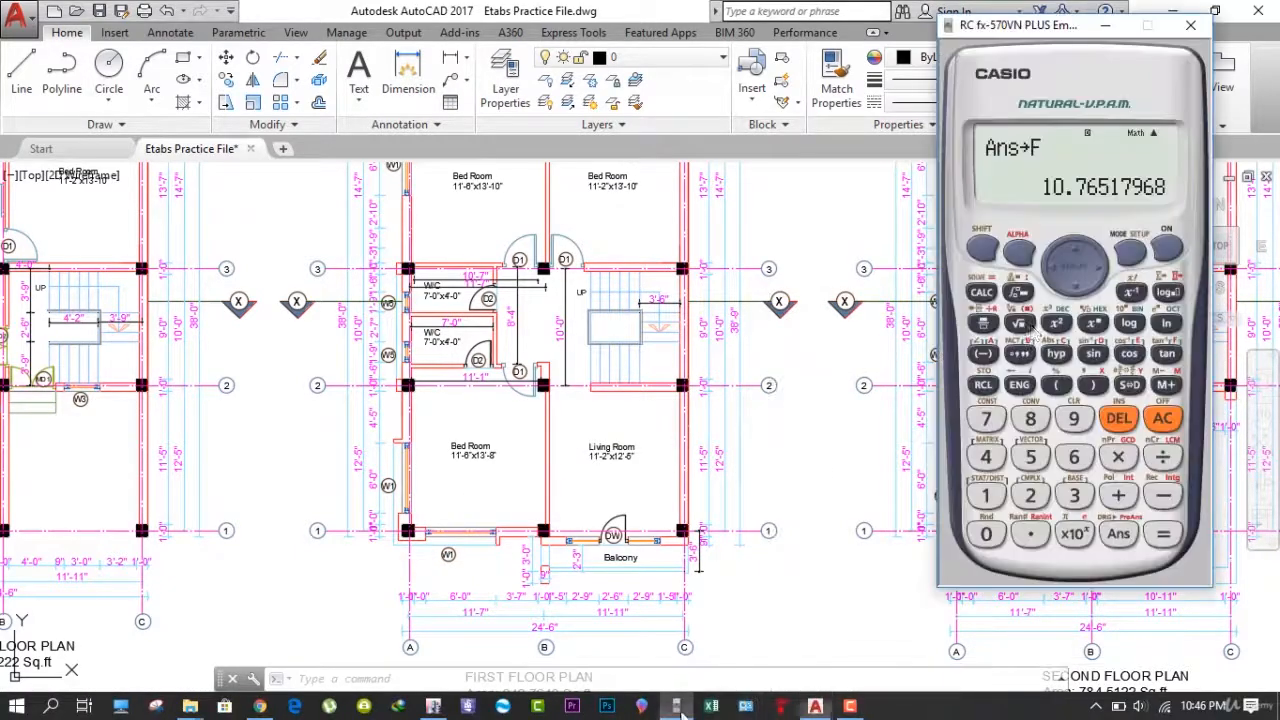
left_click(1160, 418)
left_click(1020, 250)
left_click(985, 355)
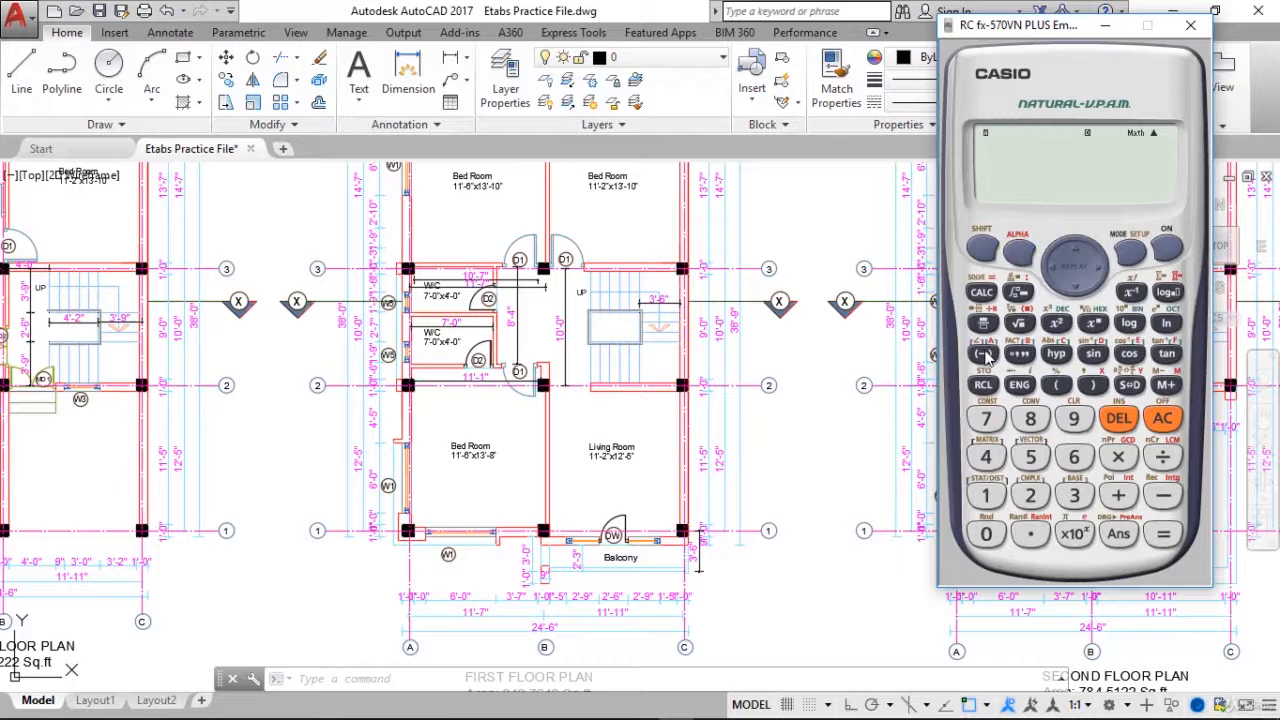
left_click(1163, 458)
left_click(1020, 250)
left_click(1026, 356)
left_click(1118, 418)
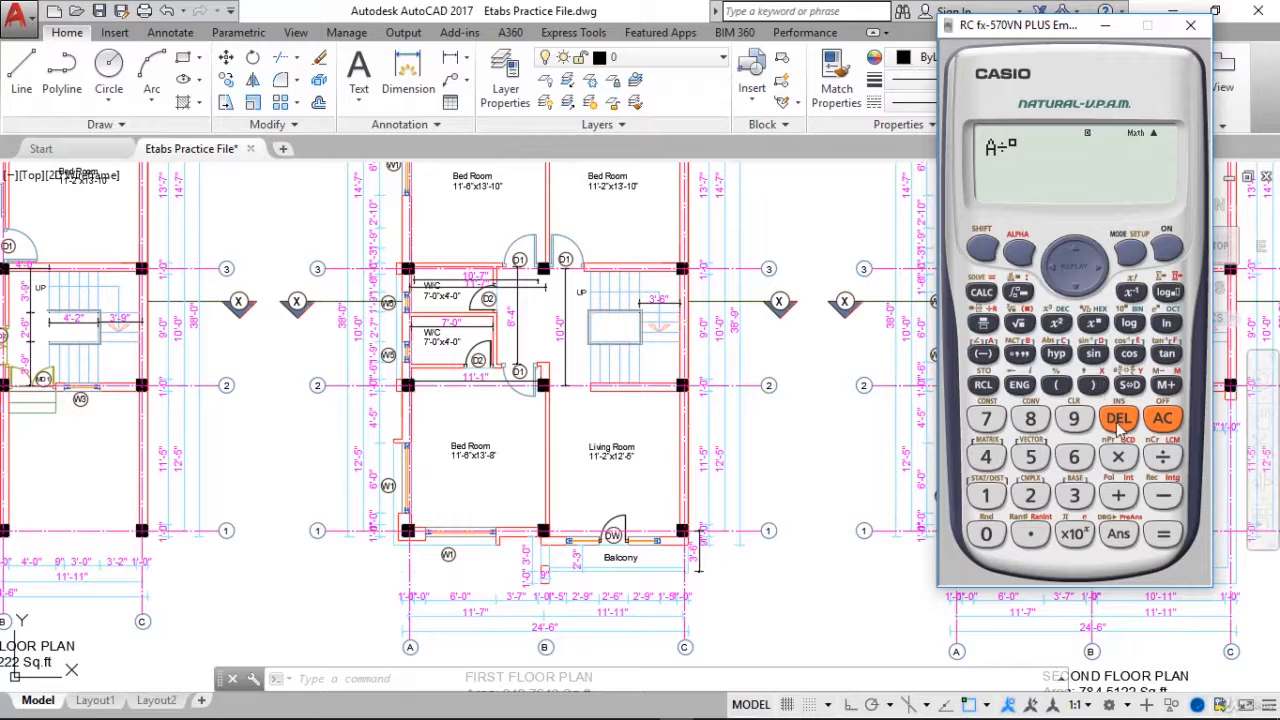
left_click(1022, 357)
left_click(1161, 536)
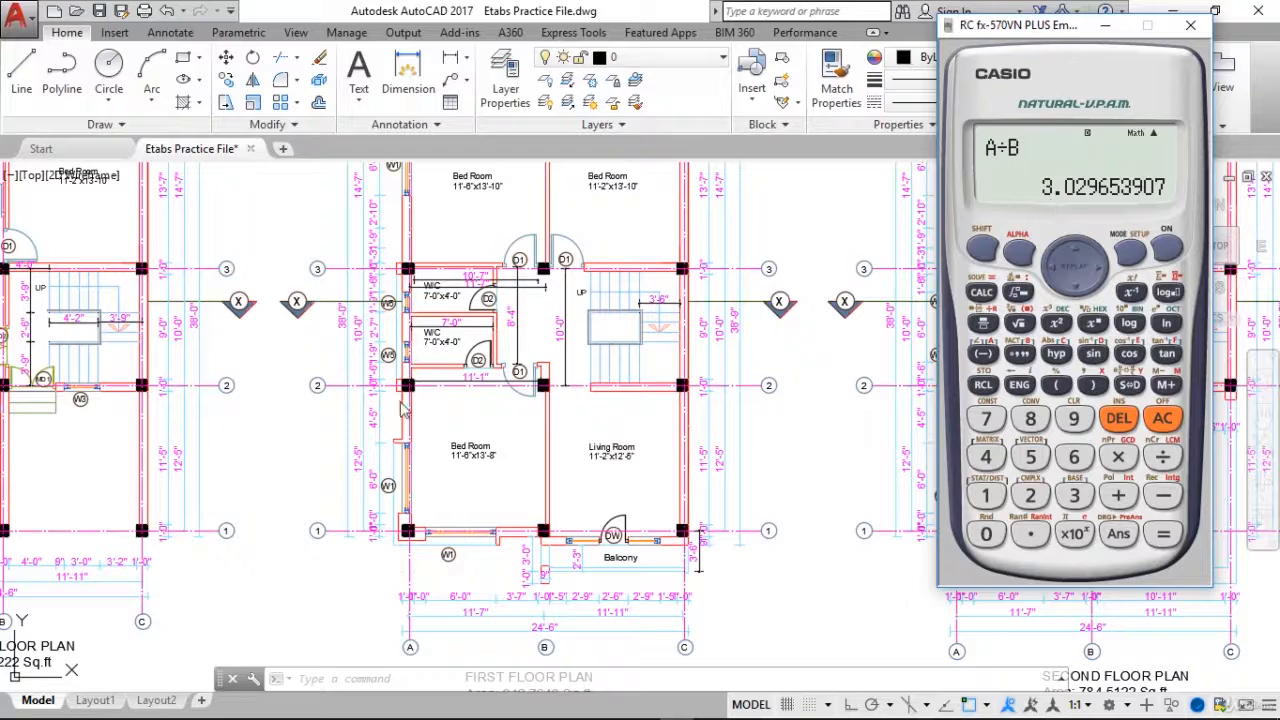
Switch to ETABS and start a uniform shell load with the Wall Load pattern on the first-floor panel between grids A–B and 2–3
left_click(435, 711)
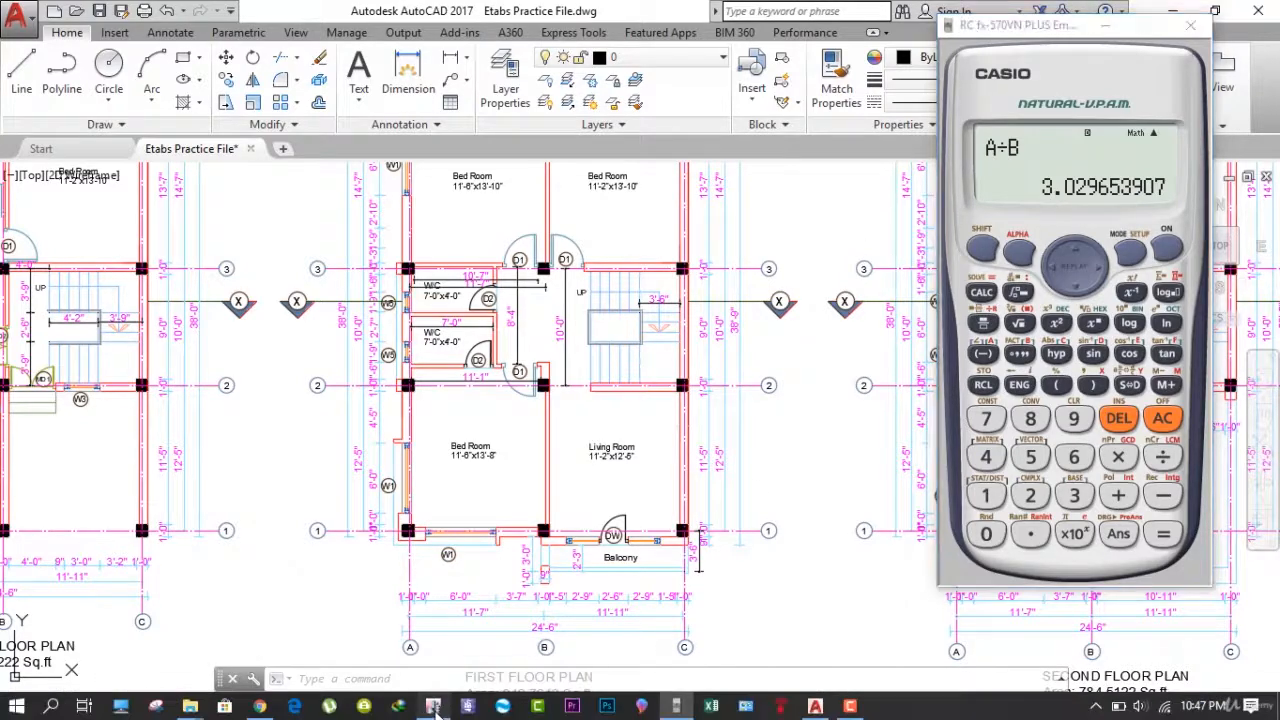
left_click(313, 451)
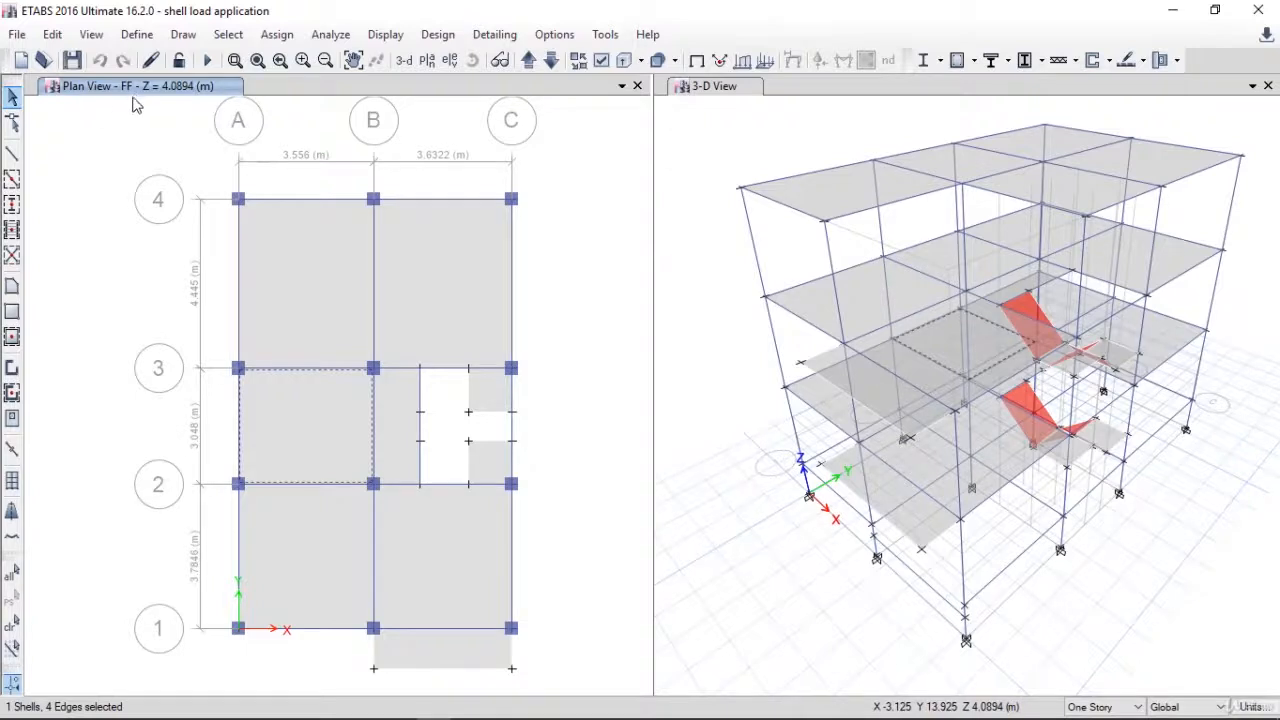
left_click(277, 34)
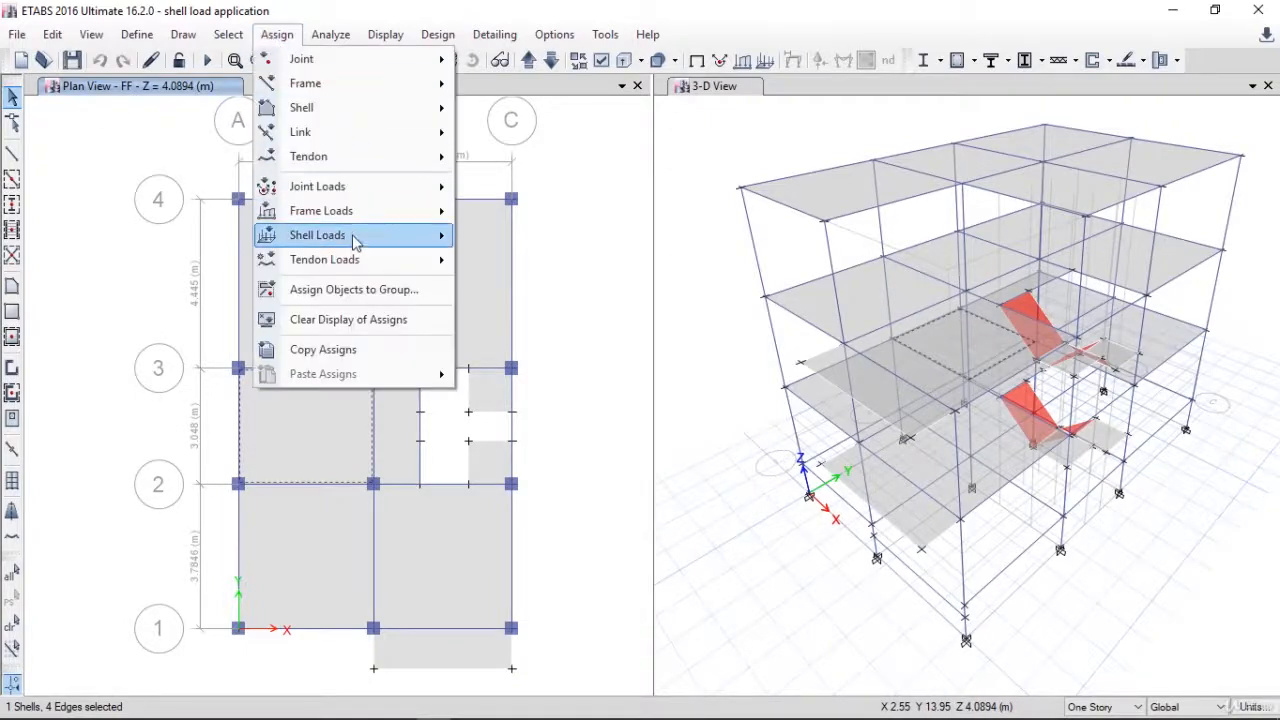
mouse_move(355, 240)
left_click(475, 260)
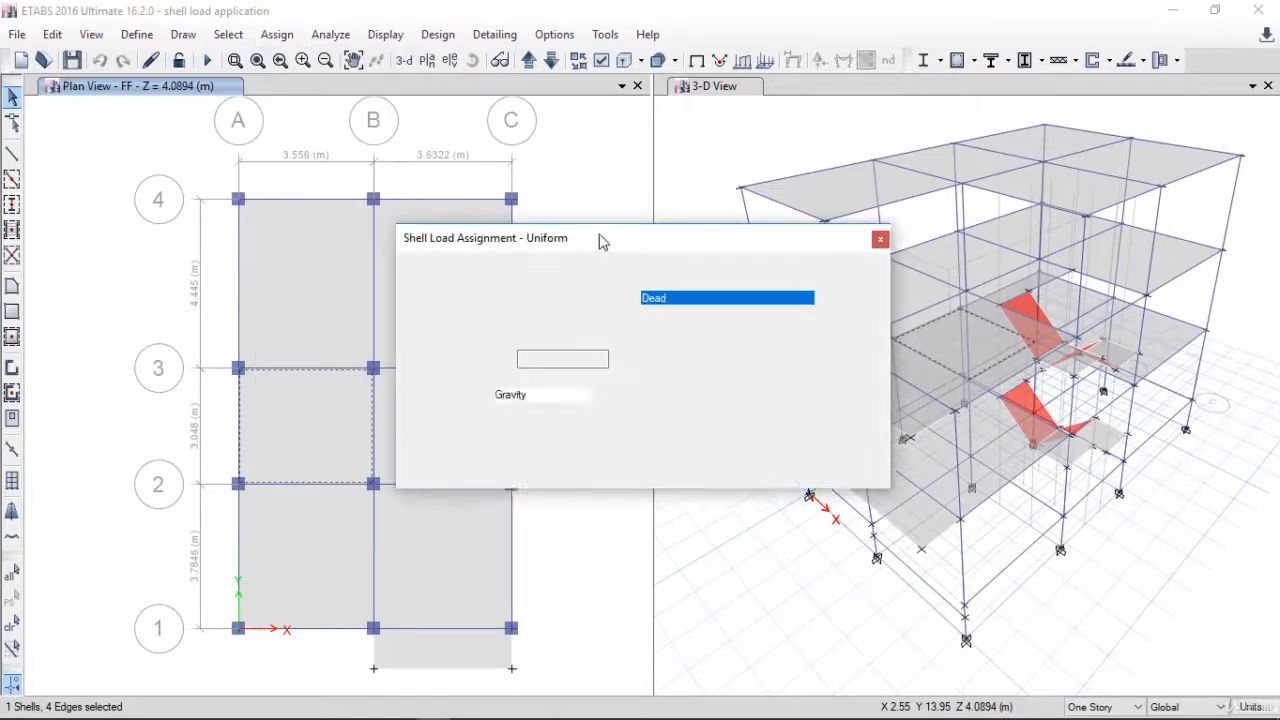
left_click_drag(601, 241, 643, 183)
left_click(760, 235)
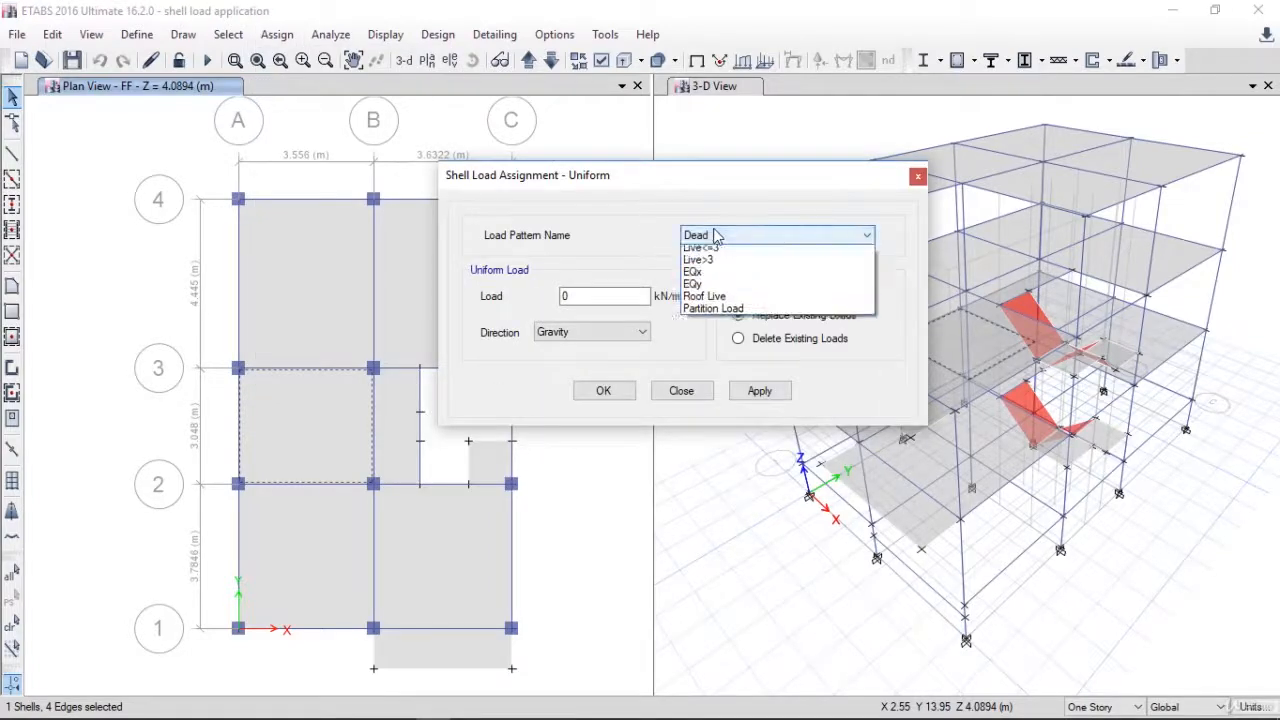
left_click(714, 266)
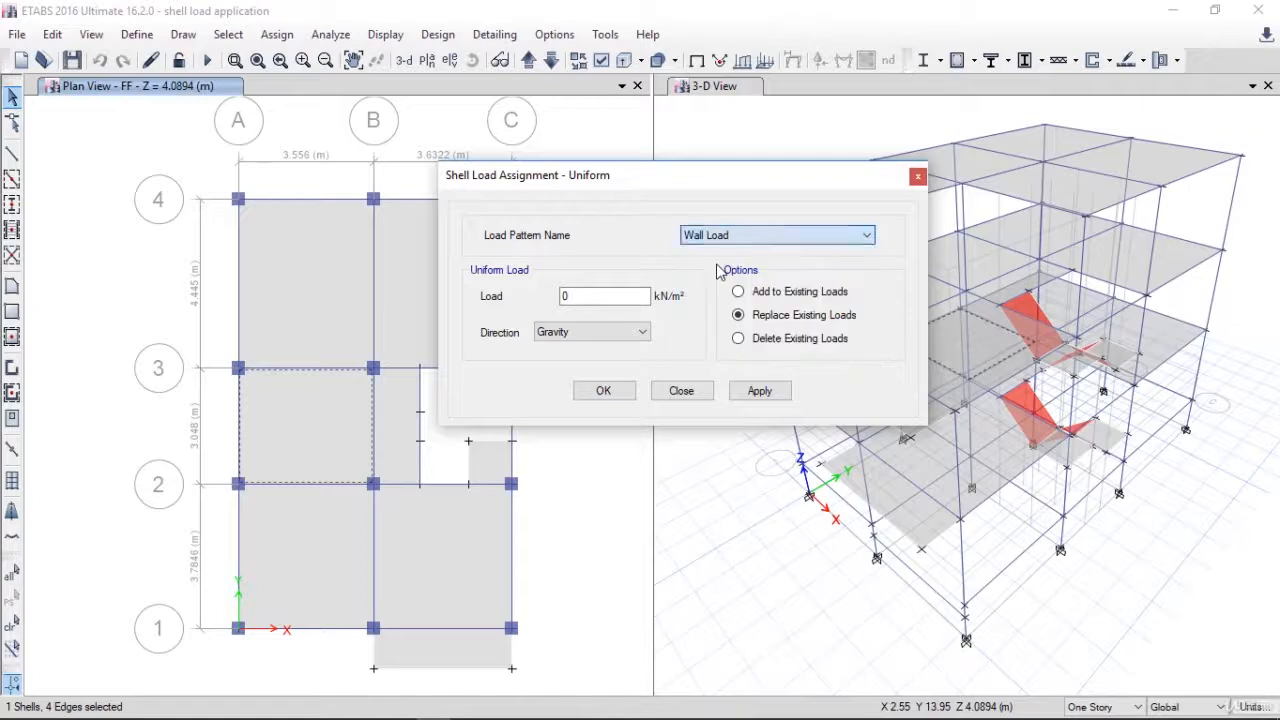
Set the uniform load to 3.029 kN/m² in the gravity direction, replacing existing loads, and assign it to the panel
double_click(586, 296)
left_click(678, 706)
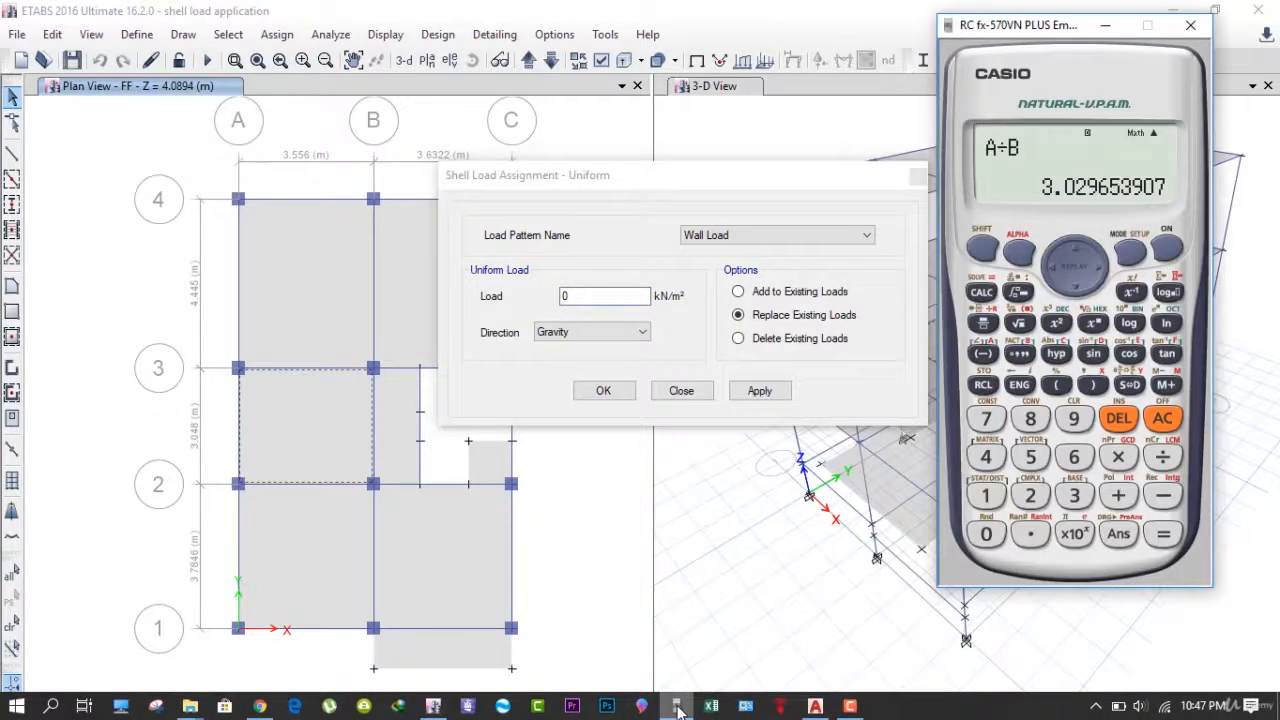
left_click(556, 298)
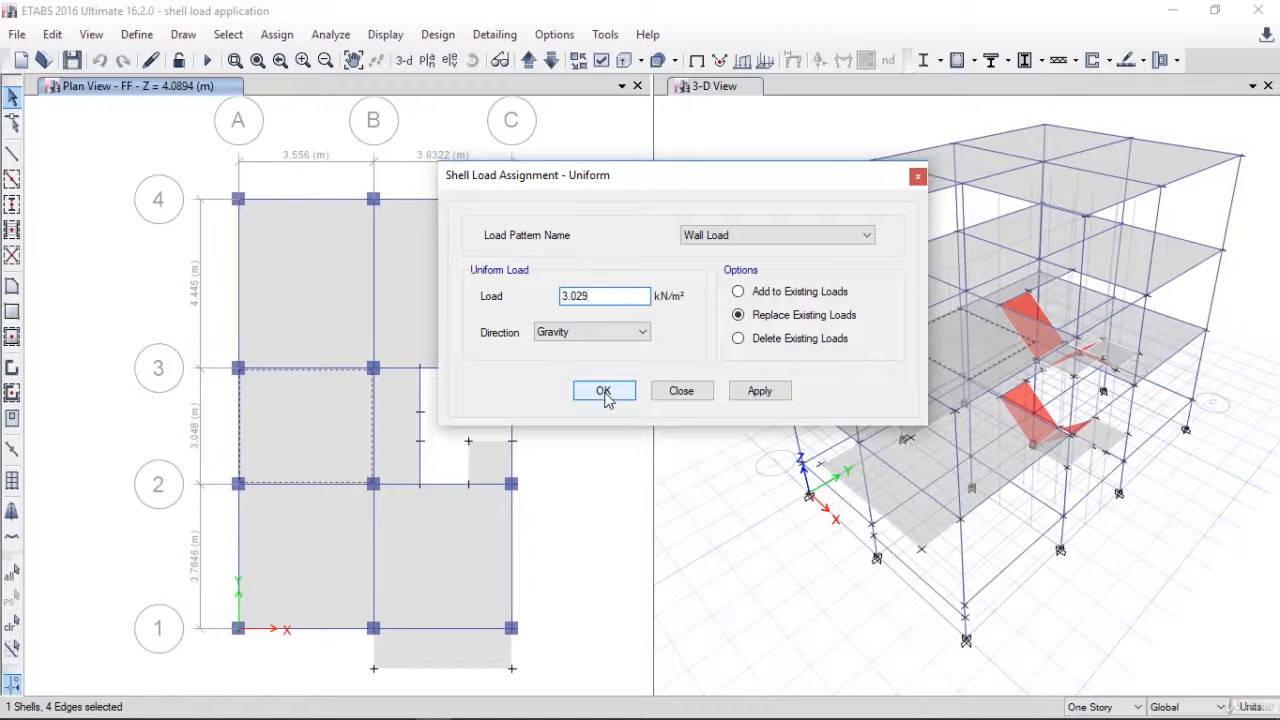
left_click(776, 395)
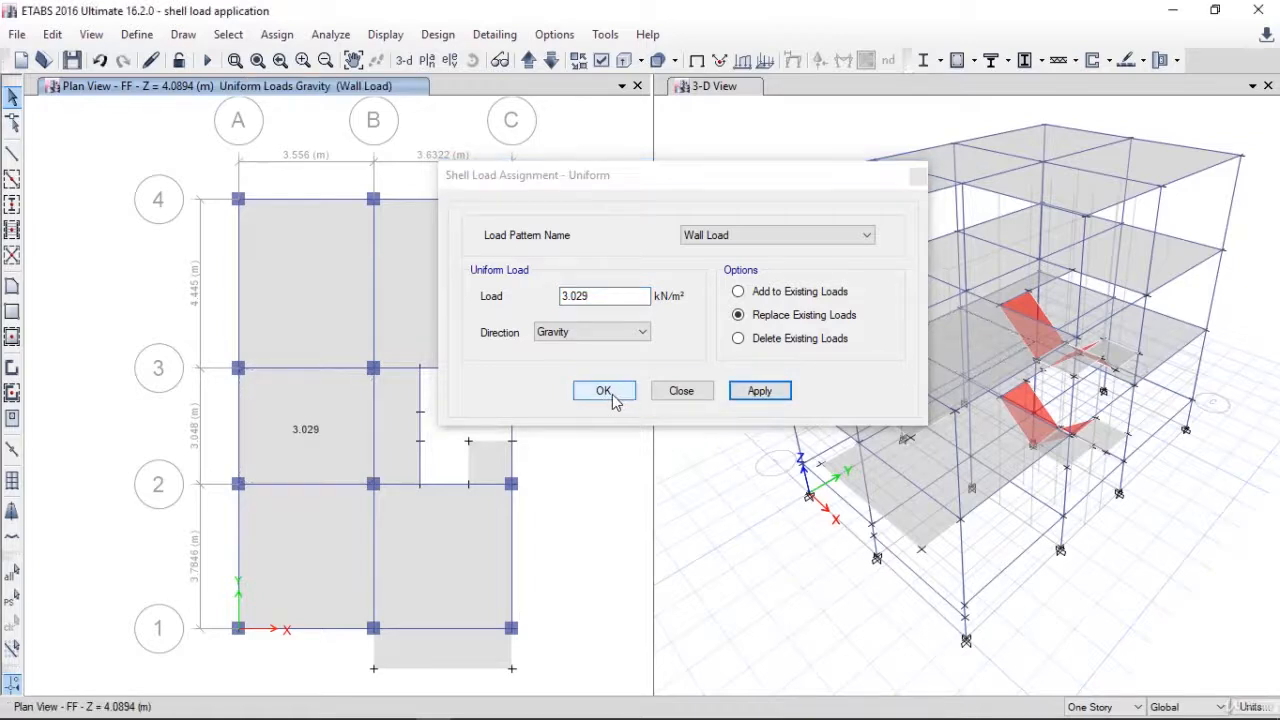
left_click(612, 396)
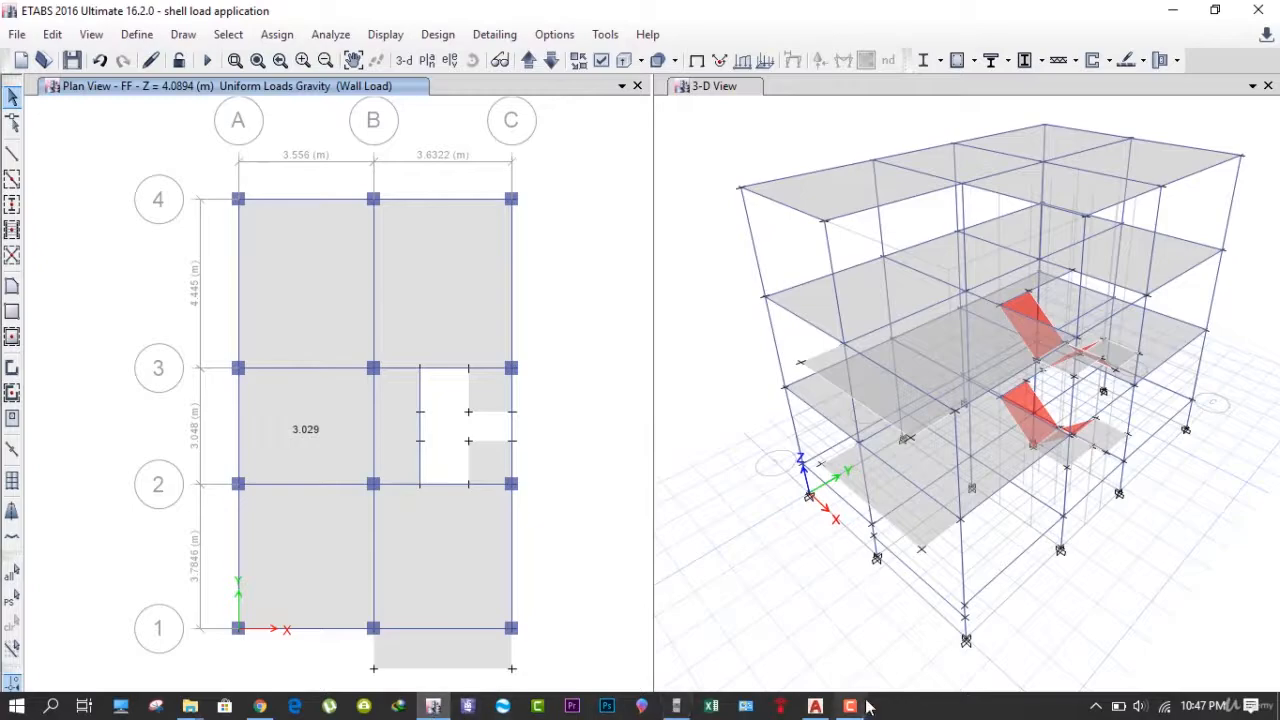
Switch to AutoCAD and examine the wall dimensions along grid 3 between columns A and B on the first floor plan
left_click(816, 707)
scroll(770, 440, "down", 2)
scroll(560, 324, "up", 4)
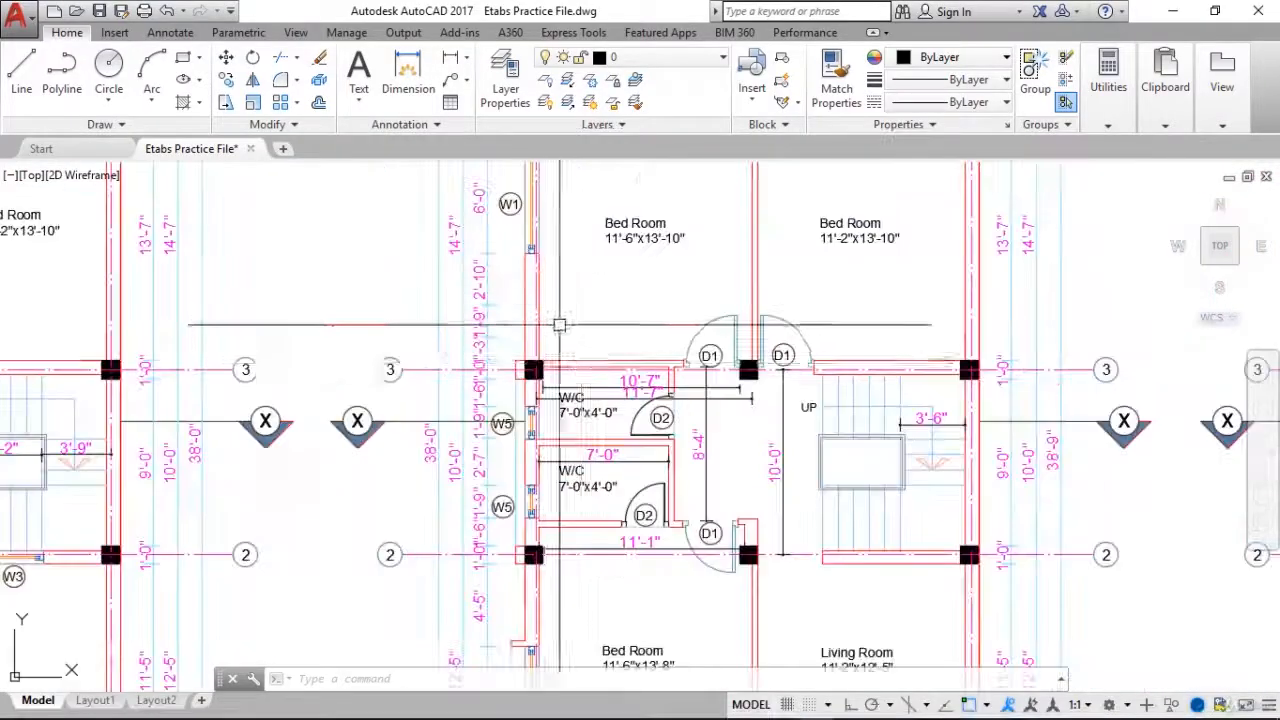
middle_click_drag(560, 324, 530, 360)
scroll(631, 385, "up", 4)
scroll(626, 352, "down", 2)
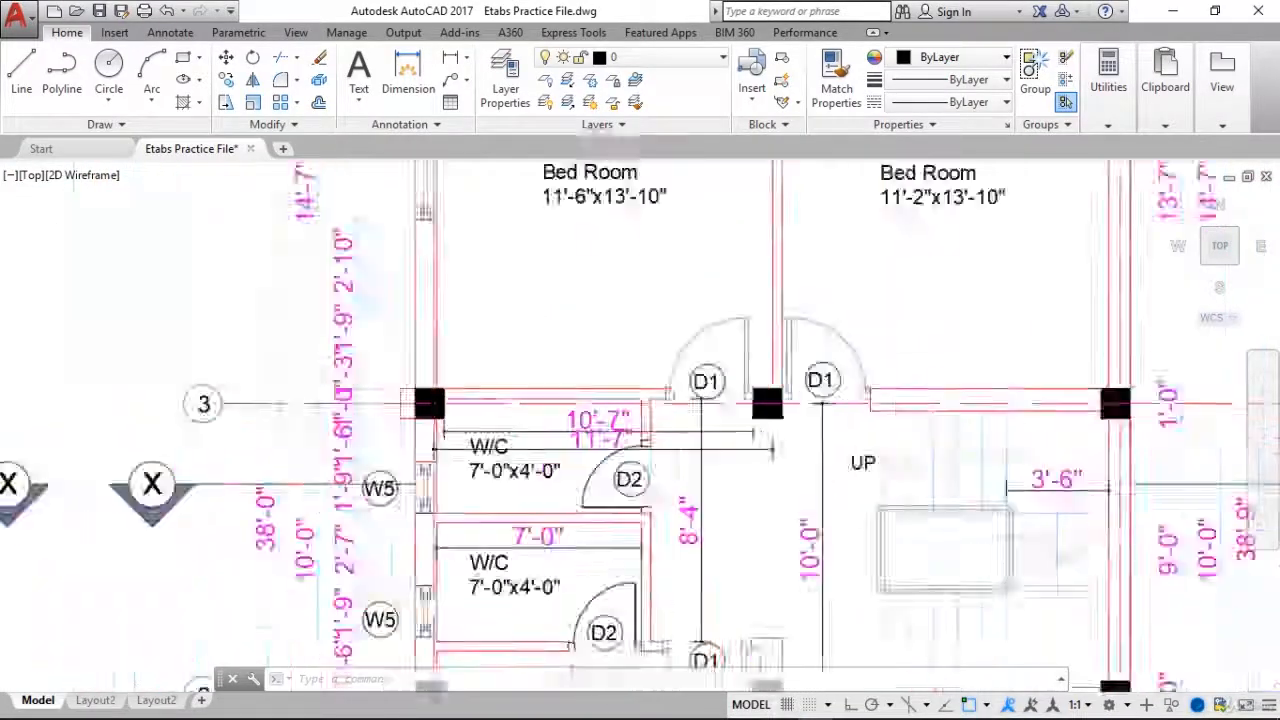
scroll(622, 345, "down", 2)
middle_click_drag(671, 284, 620, 322)
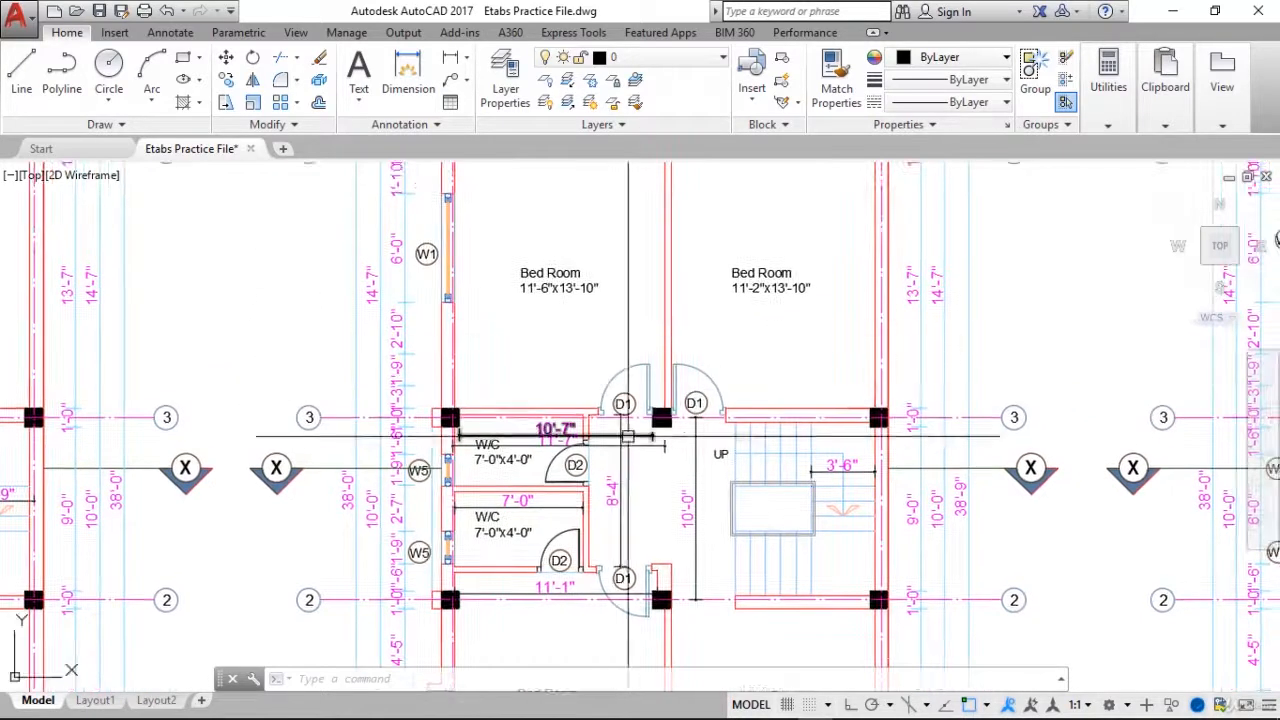
scroll(627, 437, "up", 2)
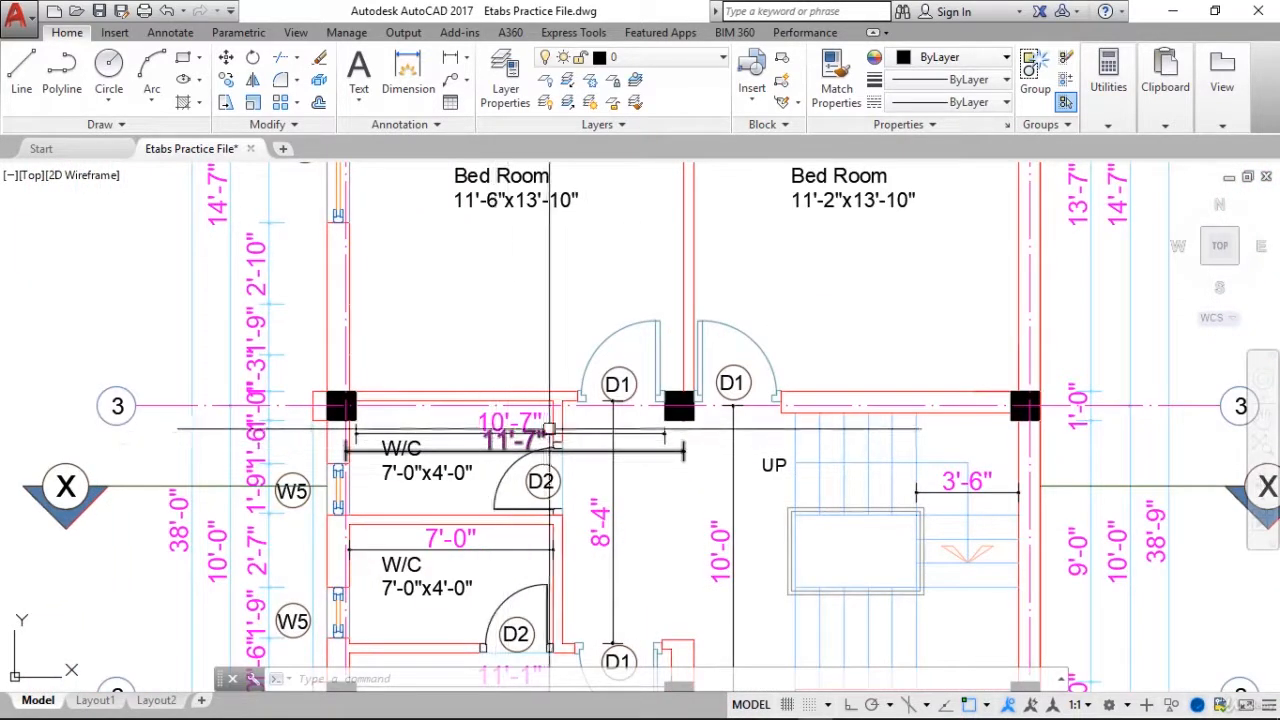
Switch to the calculator and convert the grid 3 wall length to metres as 10+7÷12, divided by 3.281
left_click(677, 711)
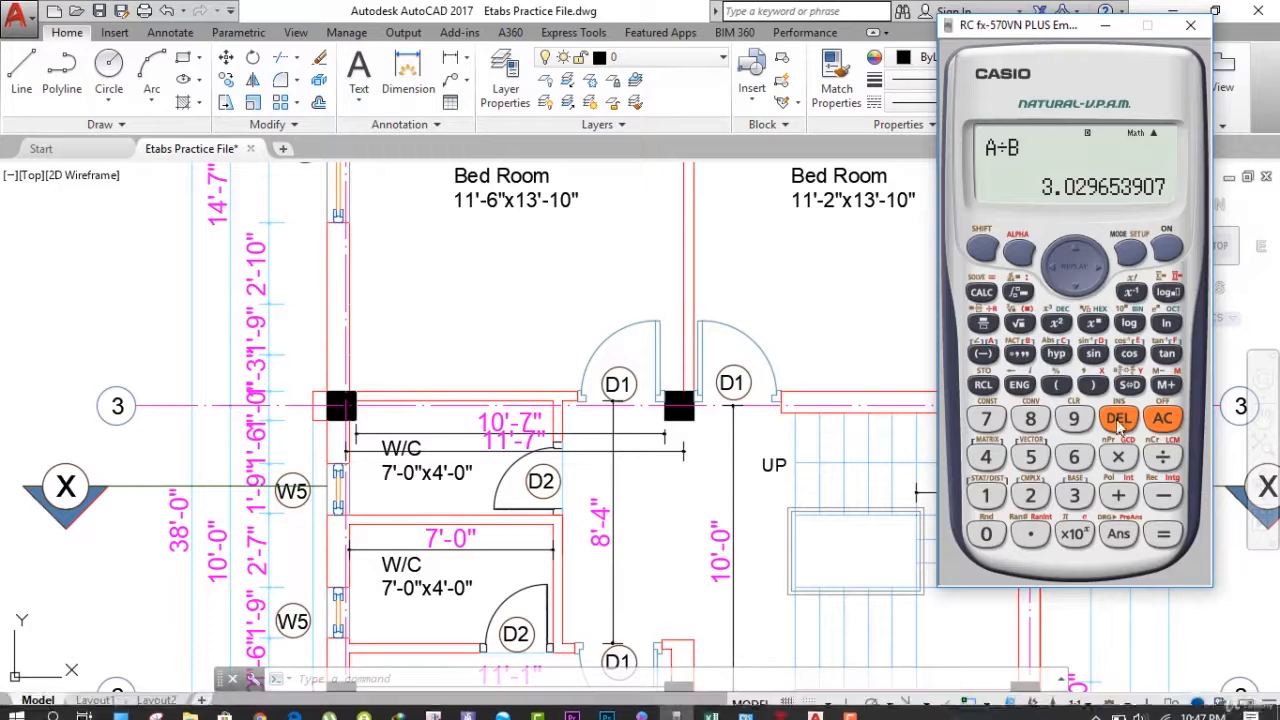
left_click(1160, 419)
type("10+7÷12")
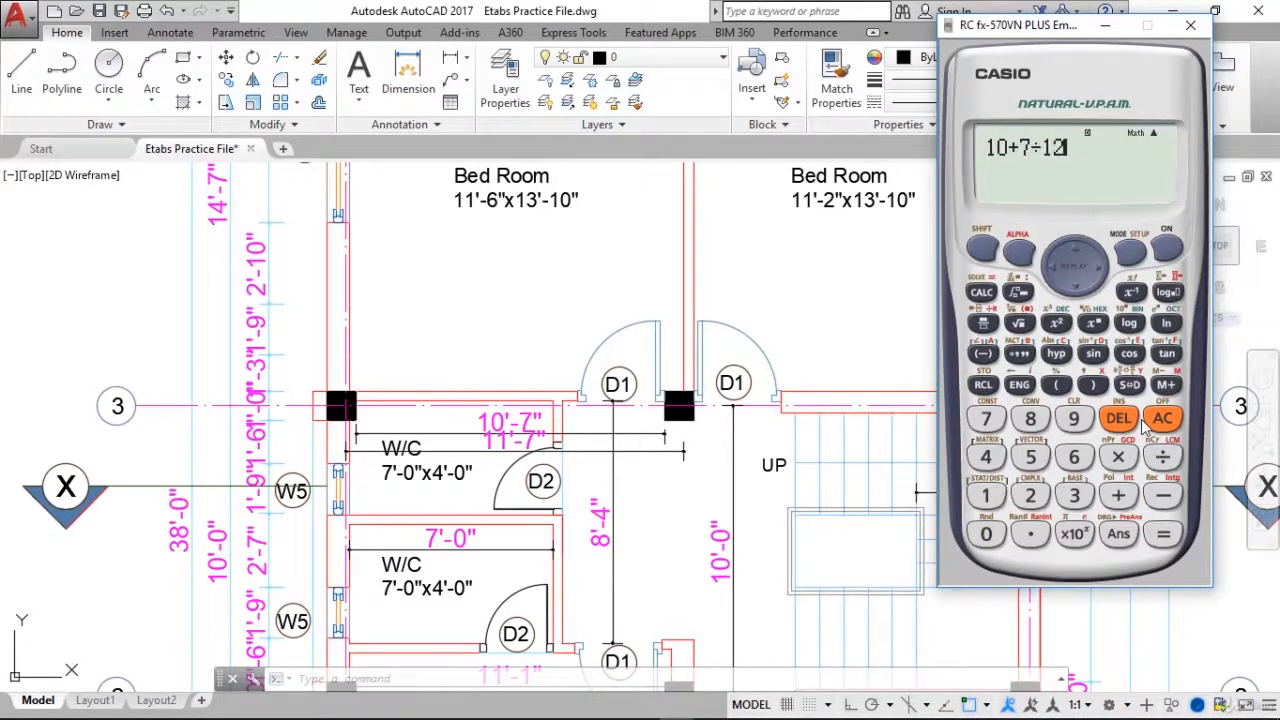
key("Return")
type("/3.")
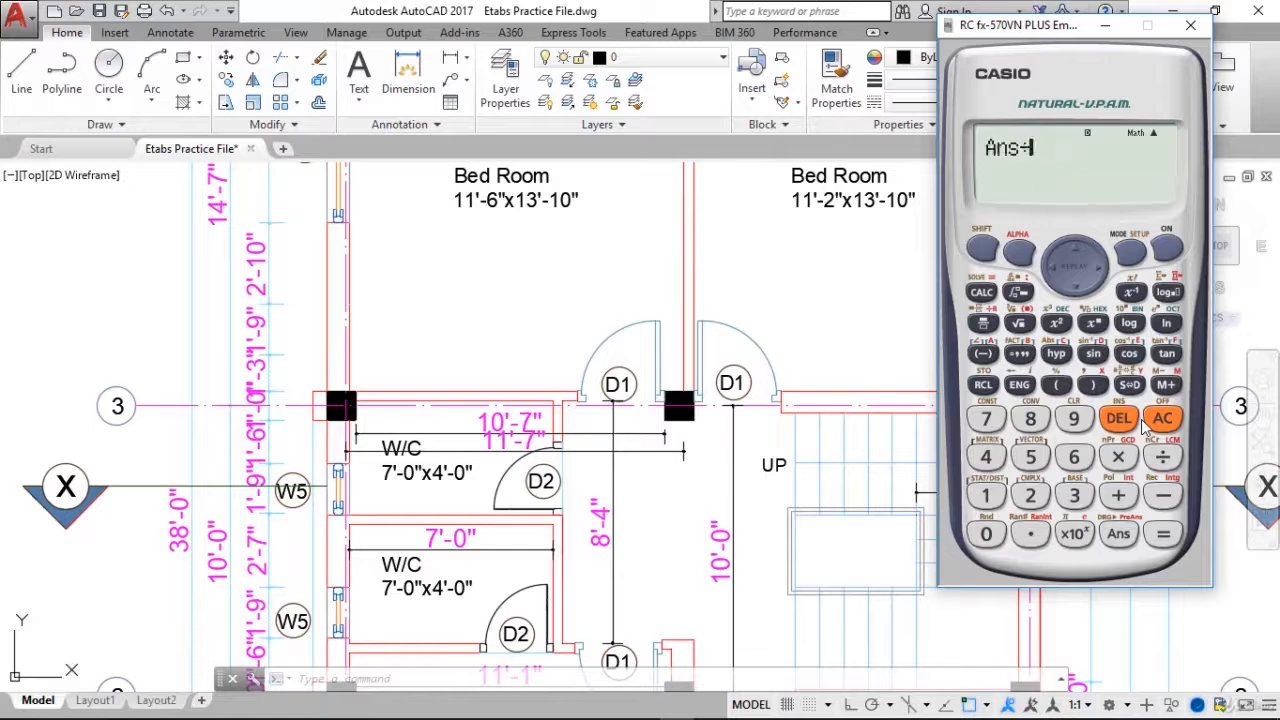
type("281")
key("Return")
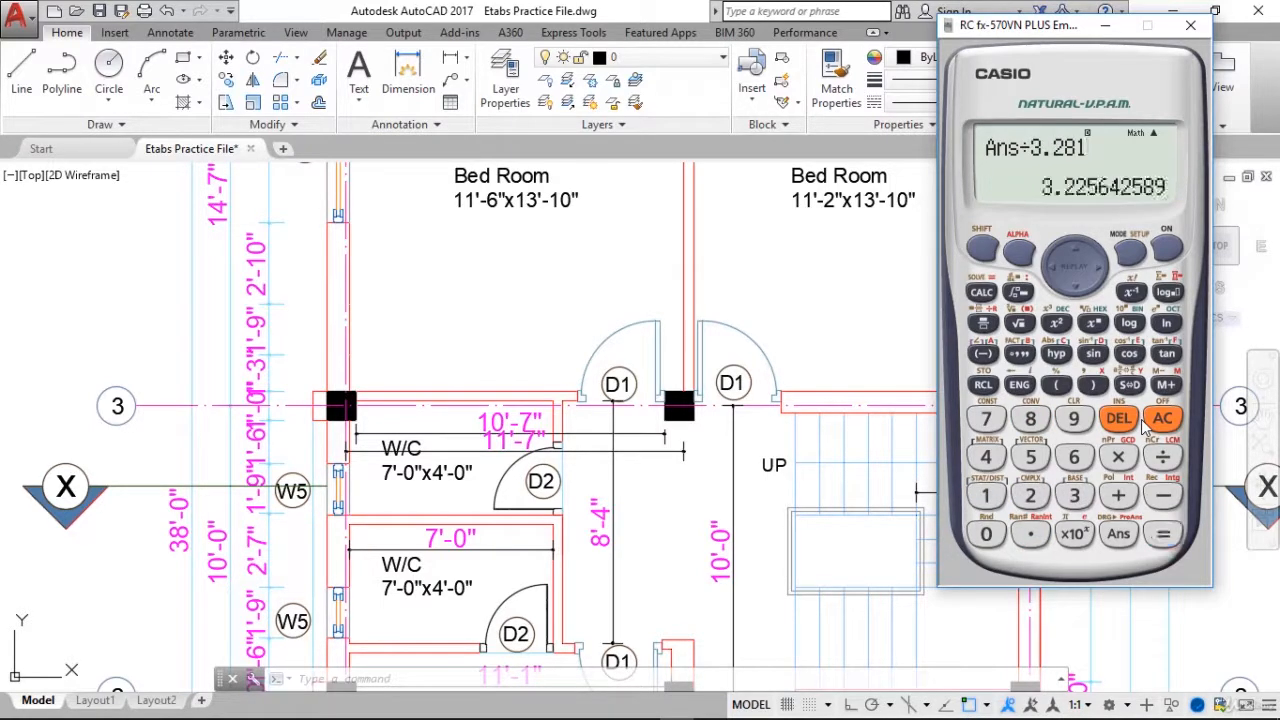
Multiply the wall length by 0.11×2.74, by 19.2, and by the factor 0.7 to get the wall load
type("*")
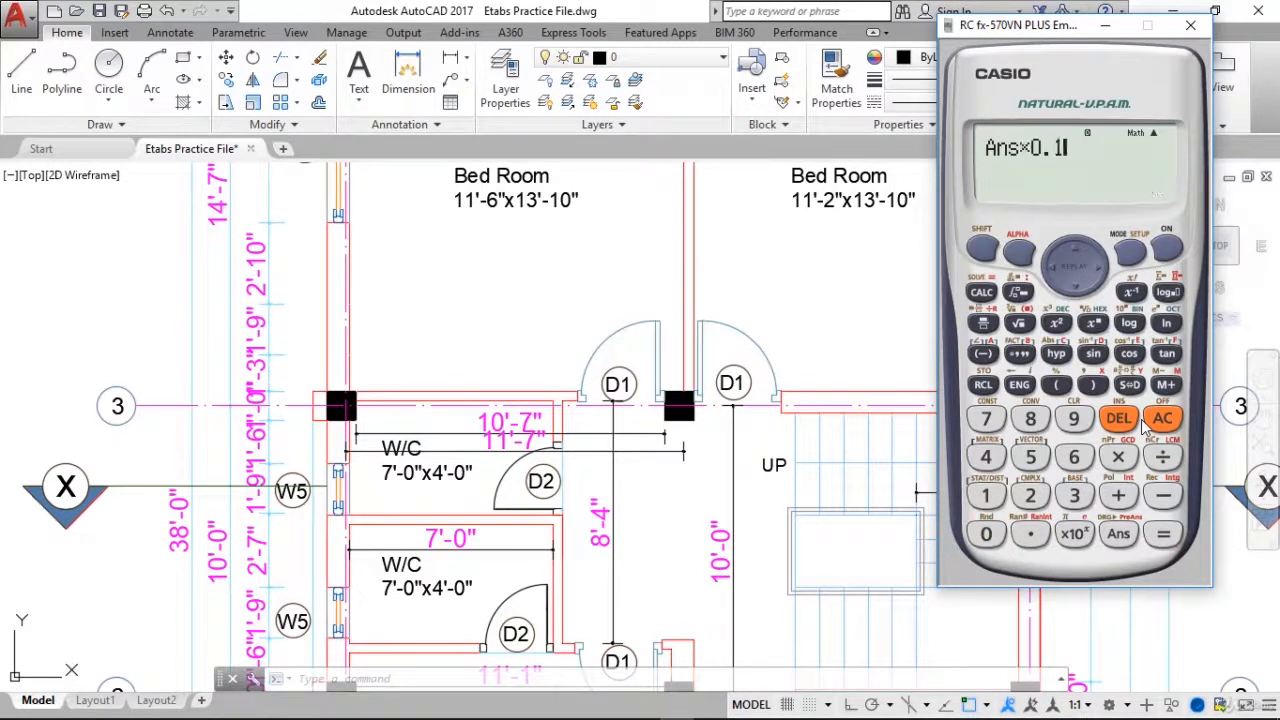
type("0.11*2.74")
key("Return")
type("*19.2")
key("Return")
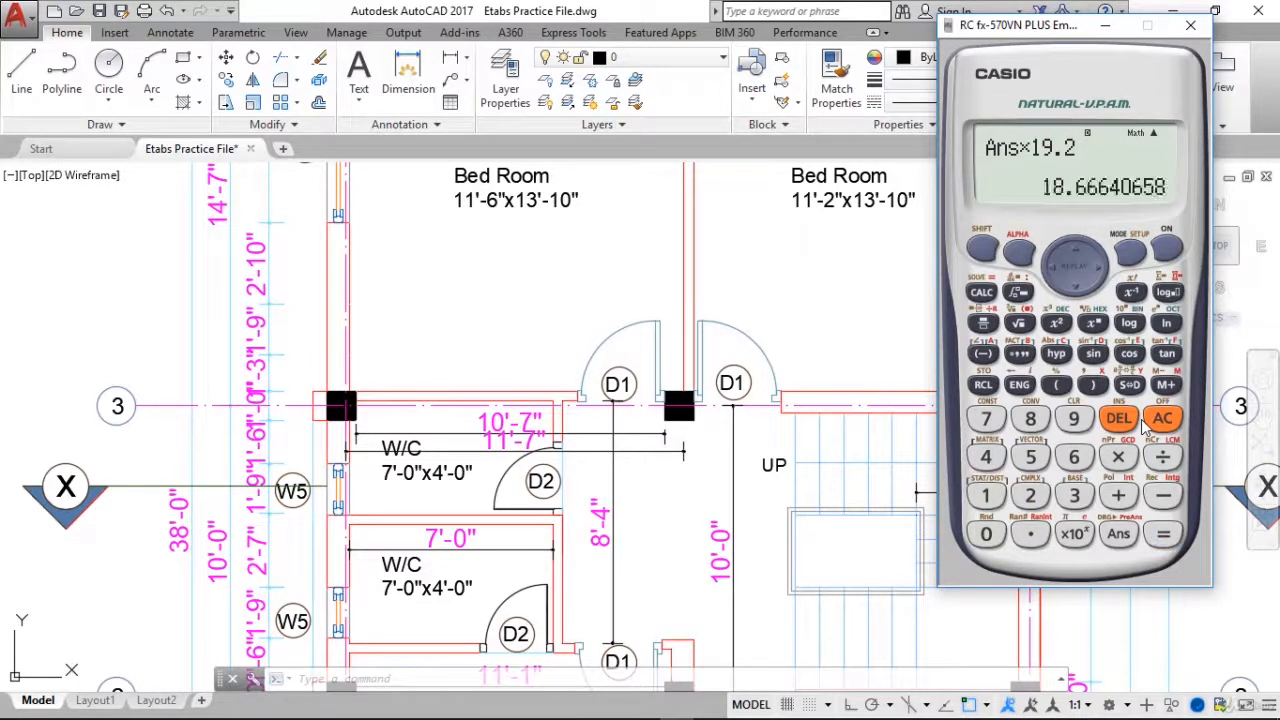
type("*")
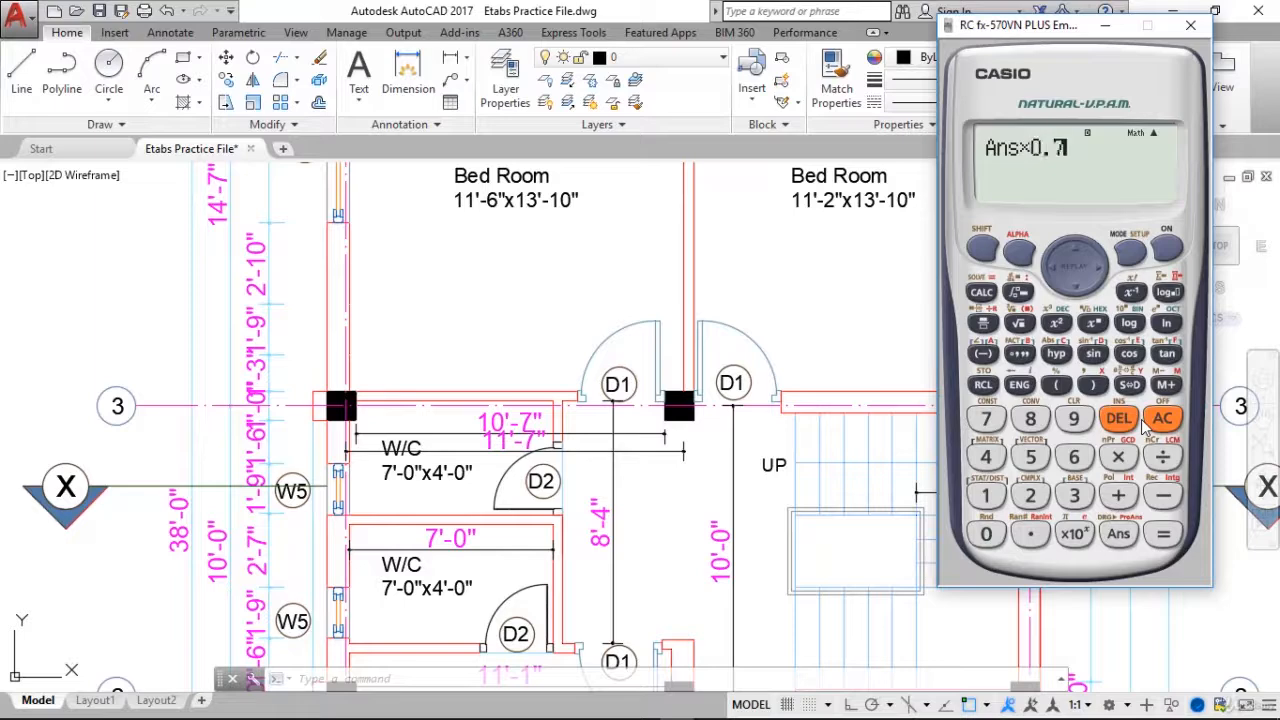
key("Return")
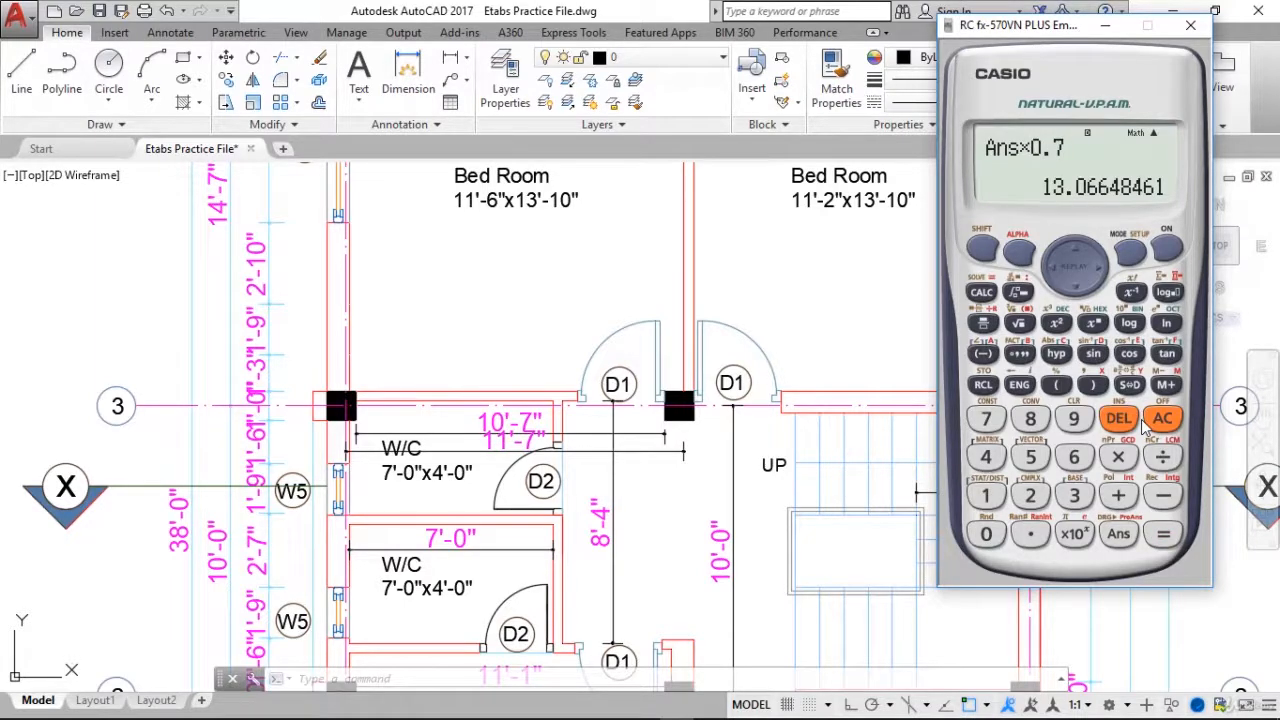
Store the calculated wall load in memory variable A
left_click(984, 250)
left_click(984, 385)
left_click(985, 356)
left_click(1014, 252)
left_click(983, 354)
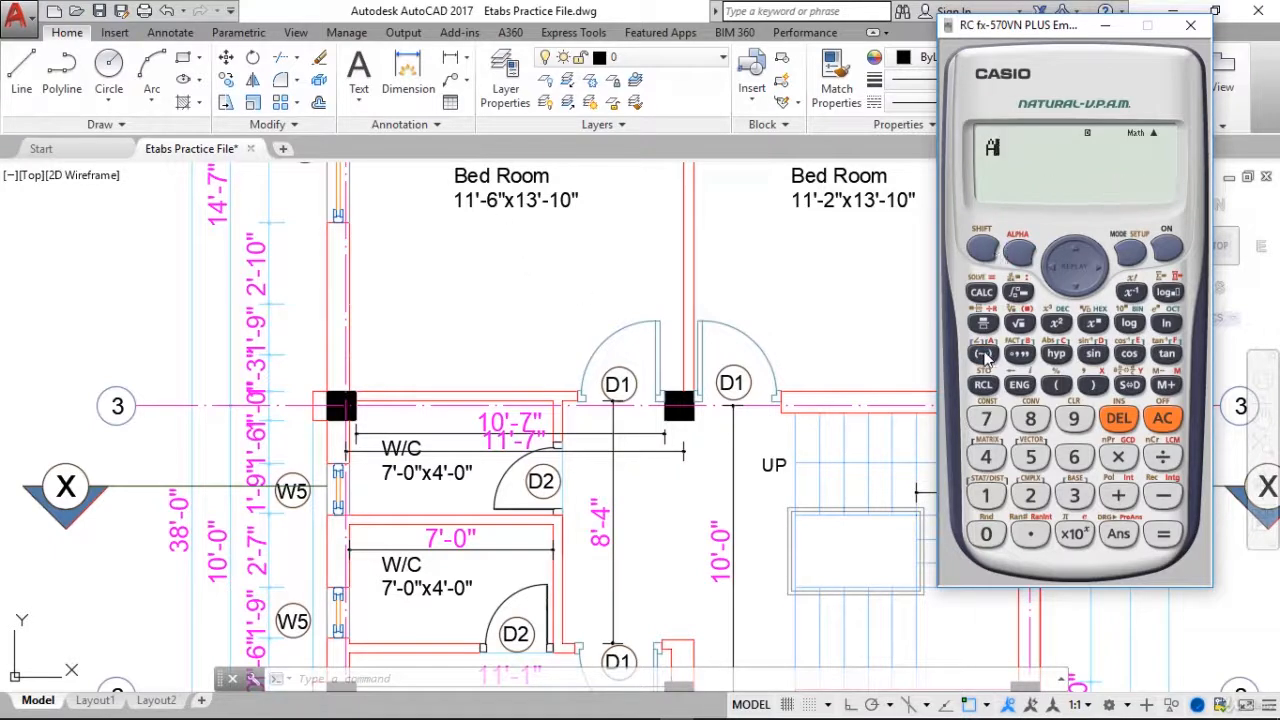
left_click(1160, 418)
Divide the stored wall load A by the slab area in square metres, entered as (11.5×(13+10÷12))÷10.76
left_click(983, 323)
left_click(1018, 252)
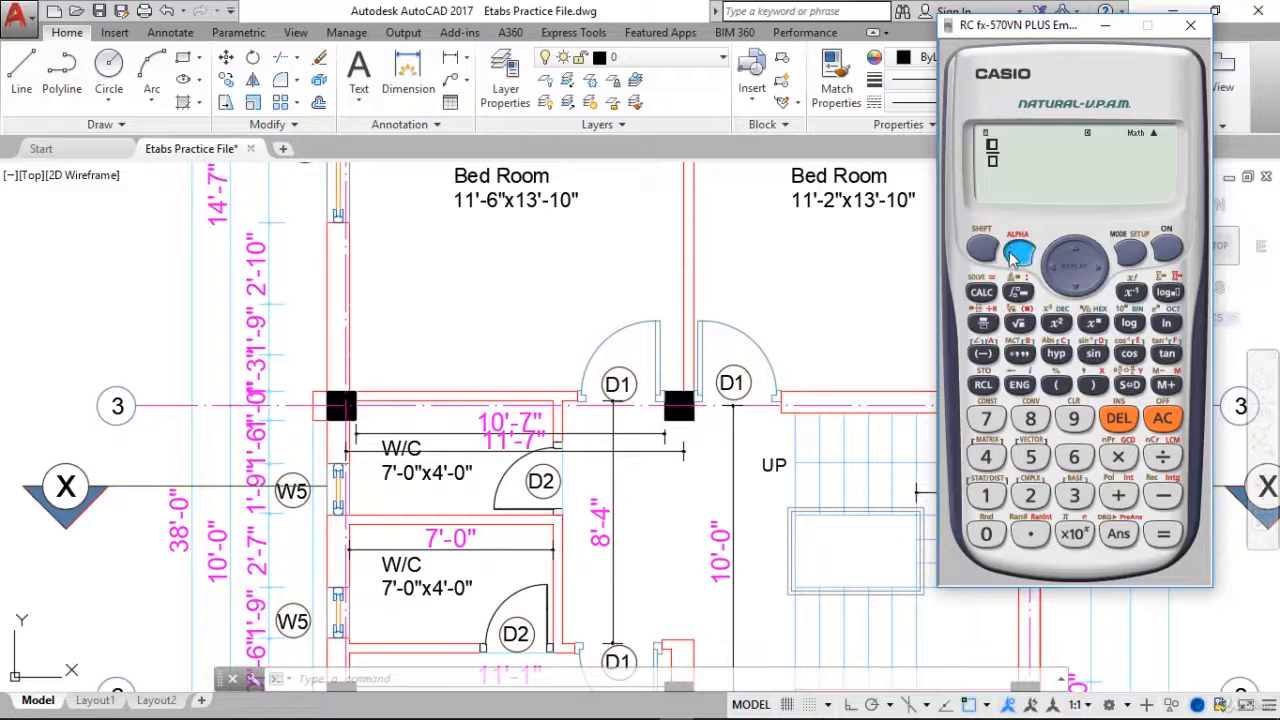
left_click(983, 354)
left_click(1073, 287)
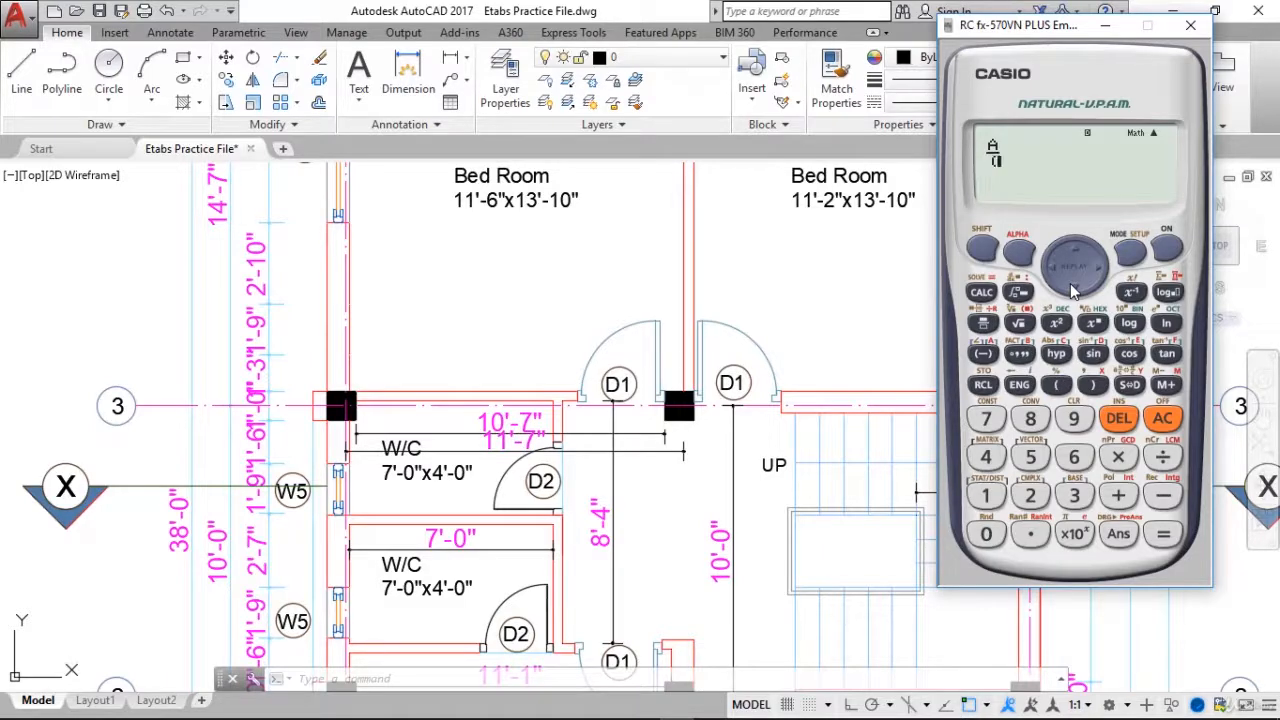
type("(11.5")
key("asterisk")
key("parenleft")
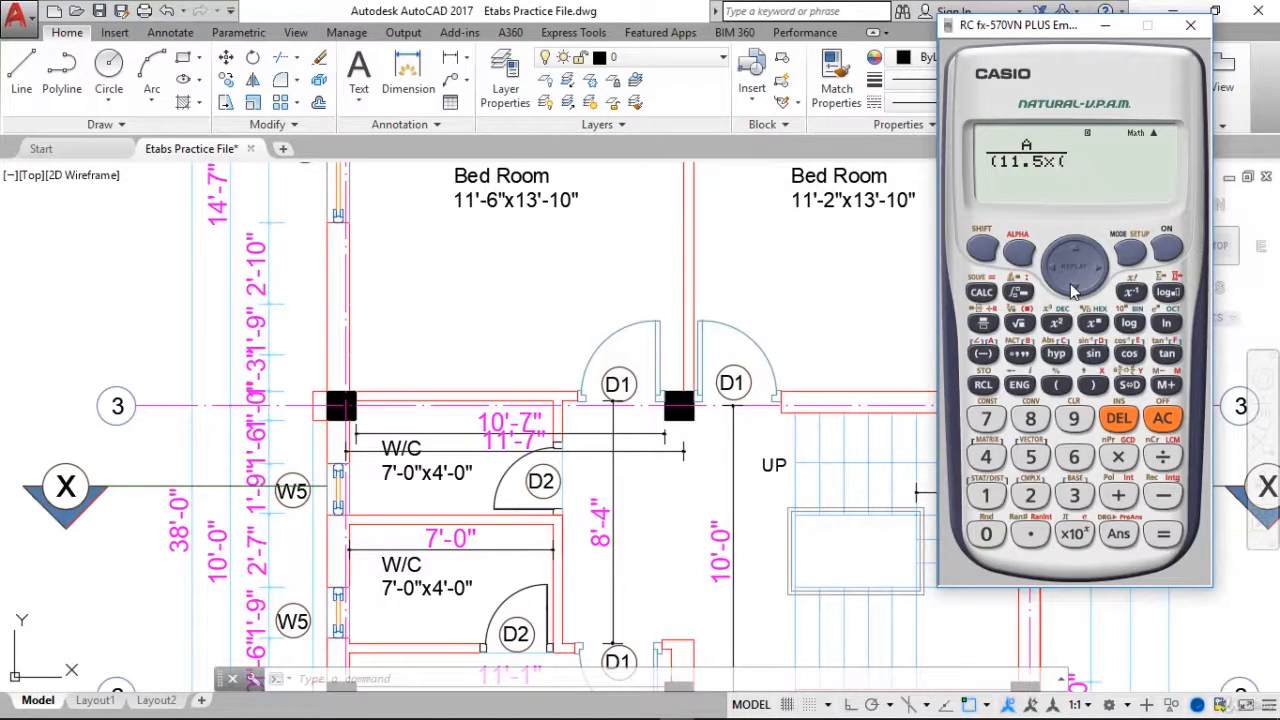
type("13")
type("+10/")
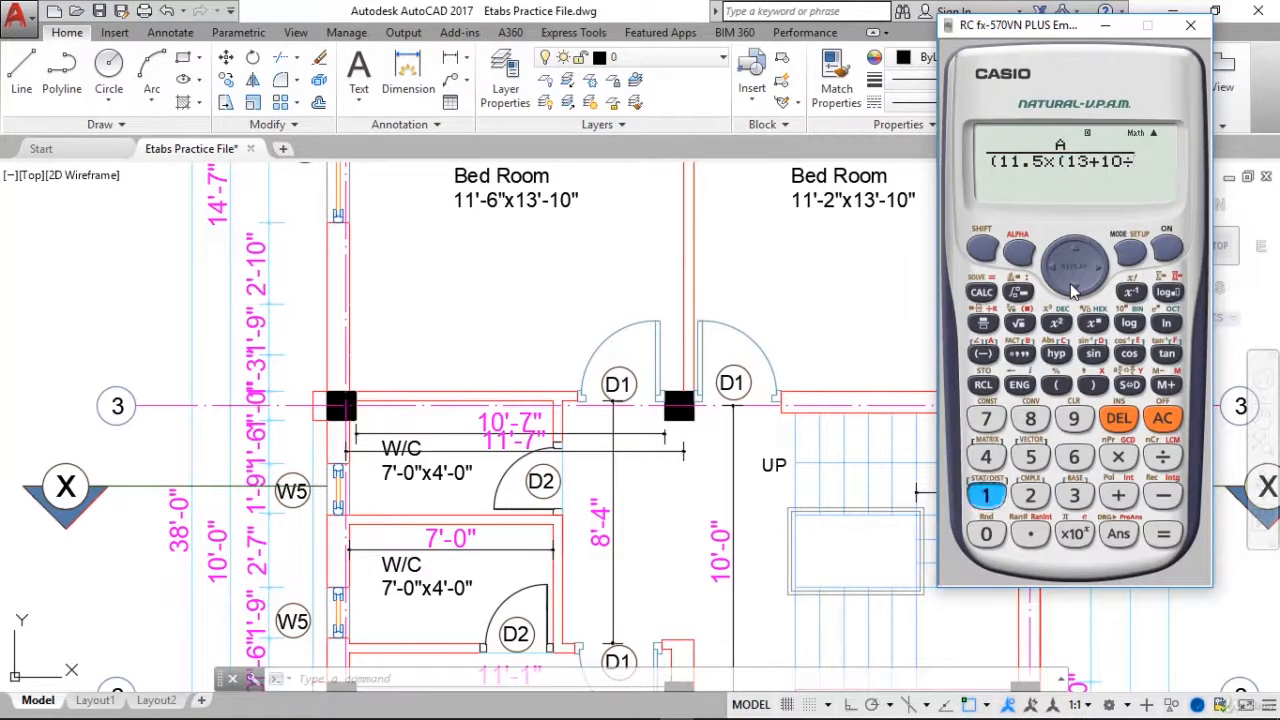
type("12")
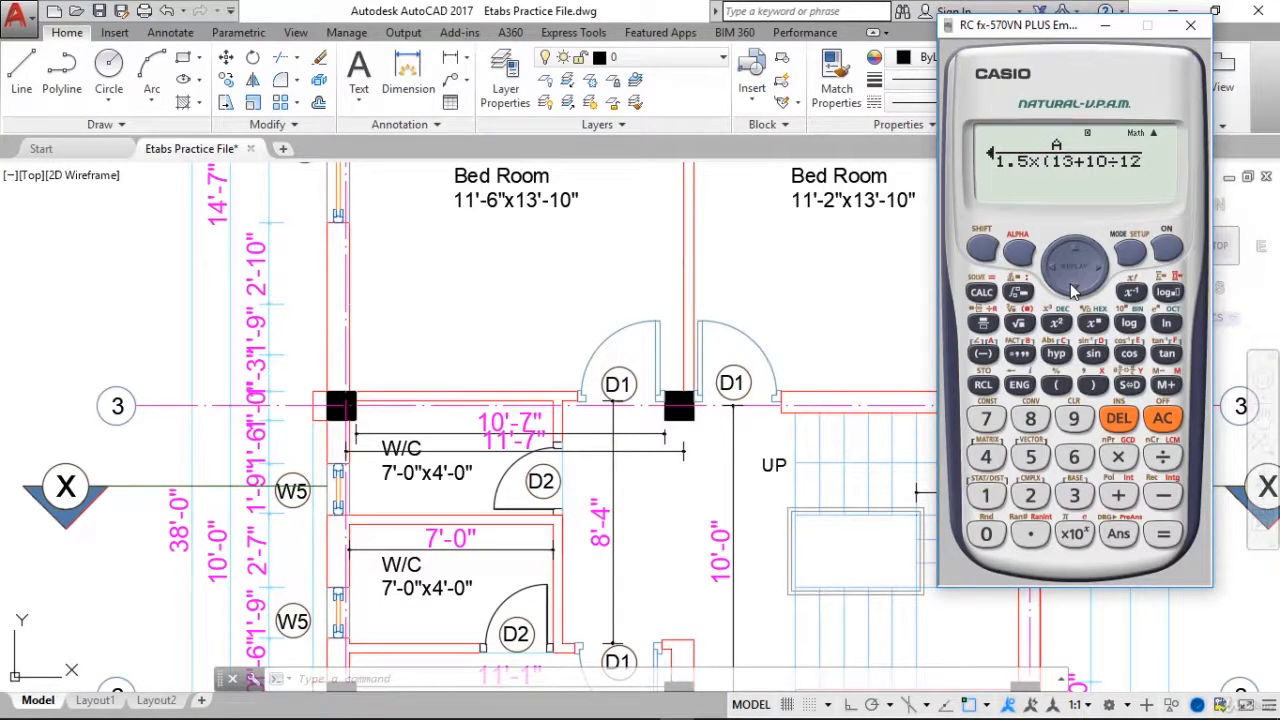
type("))")
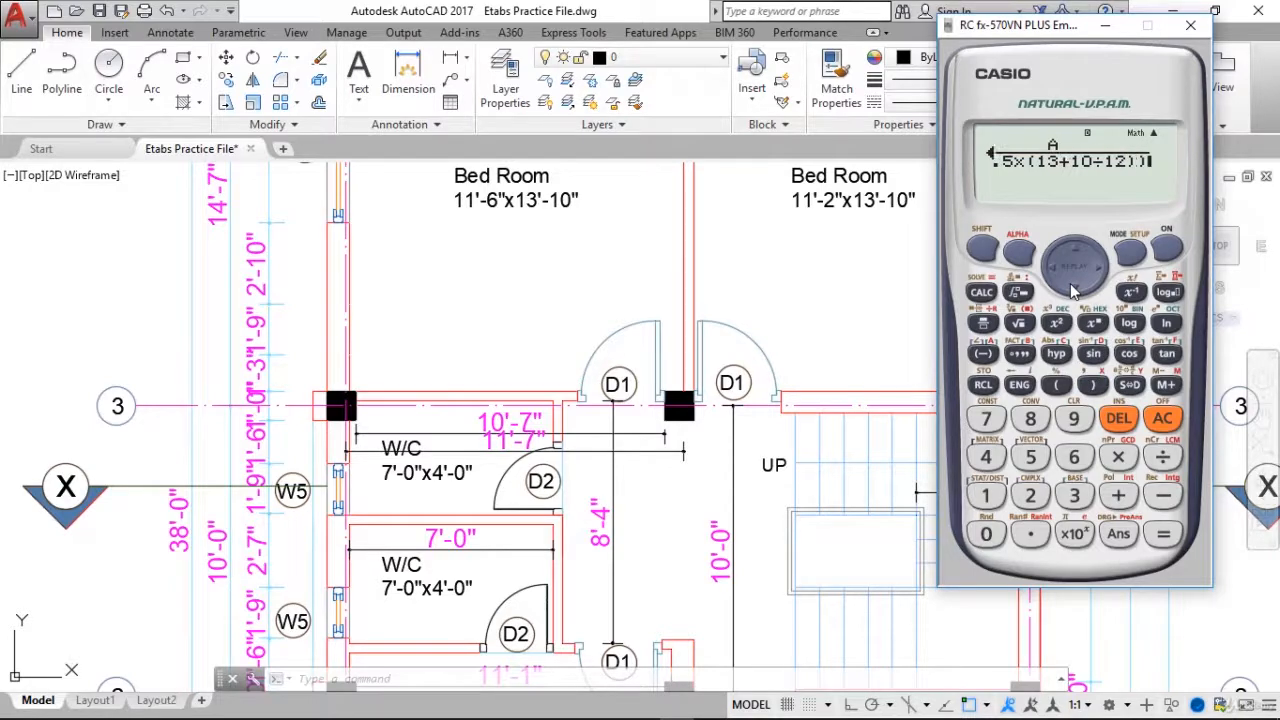
type("/")
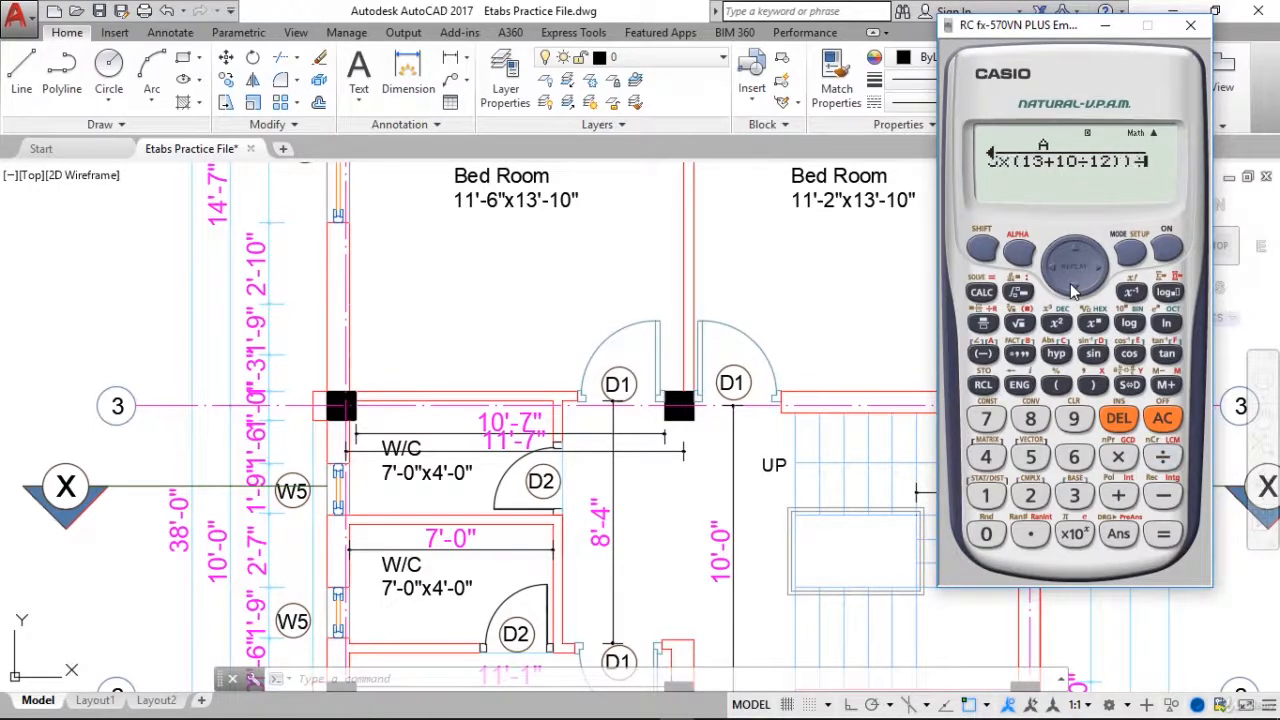
type("10.76")
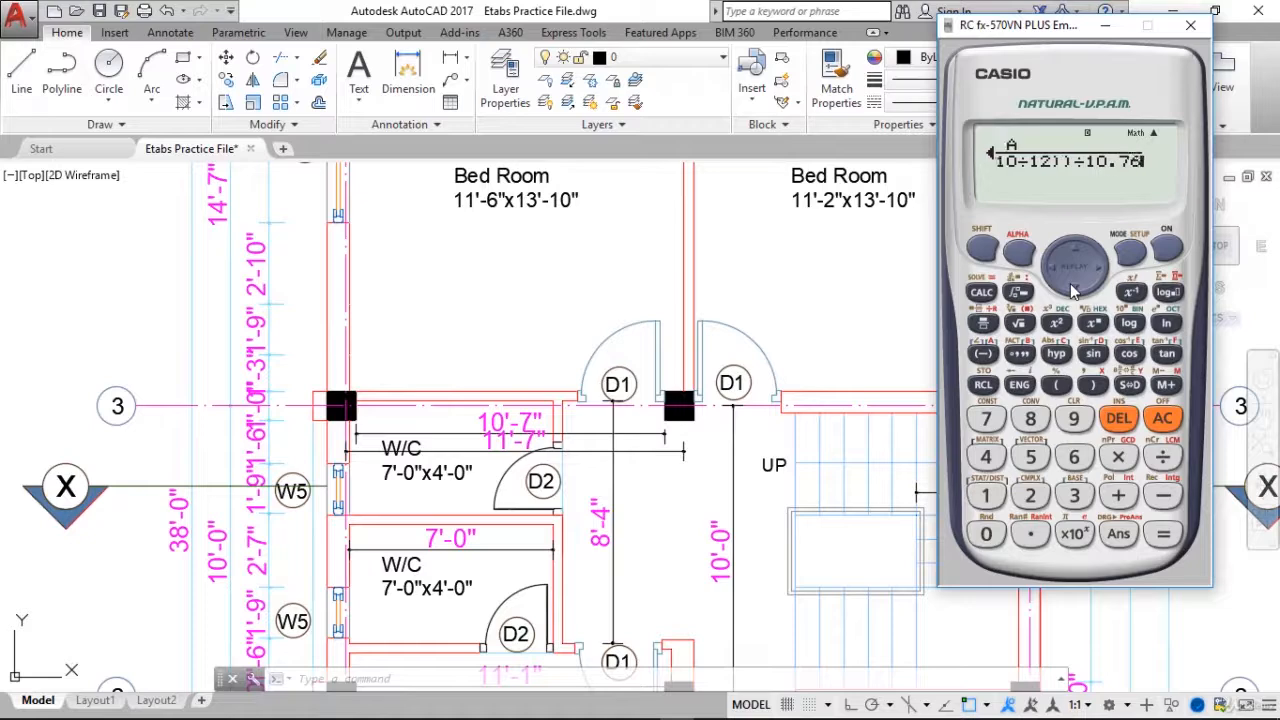
key("Return")
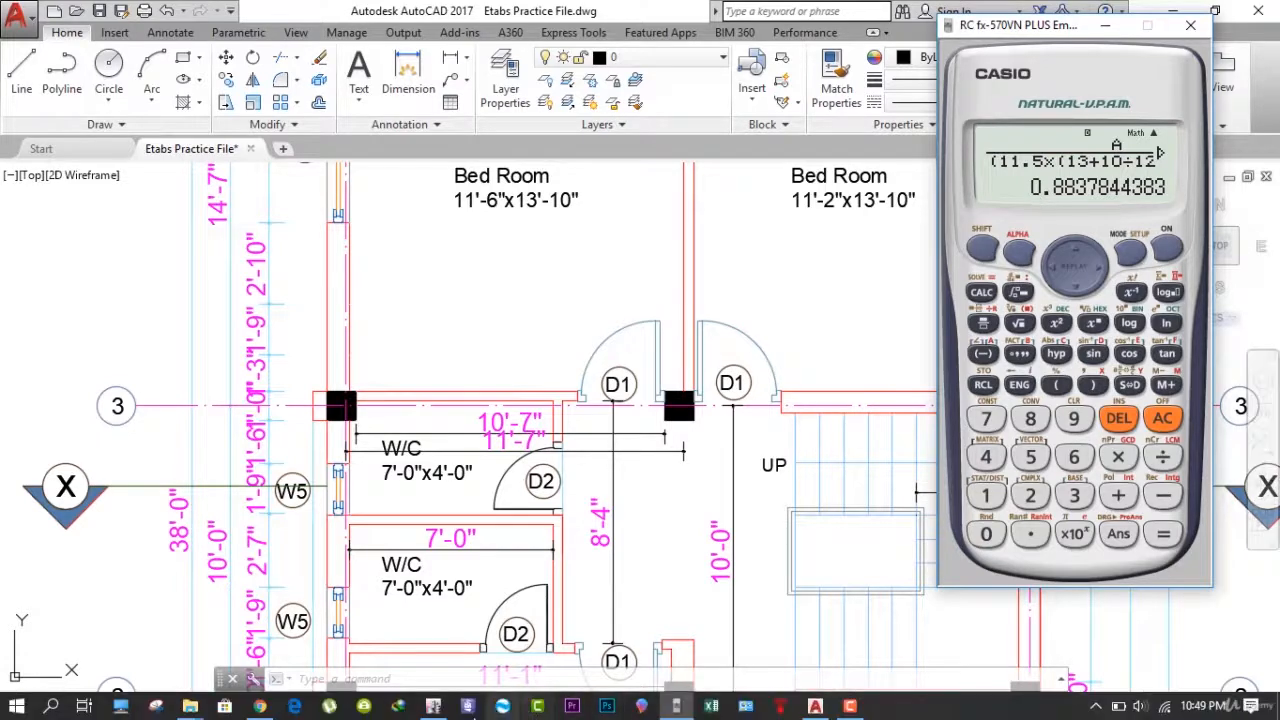
Switch to ETABS and assign a 0.88 kN/m² uniform Wall Load to the slab between grids A–B and 3–4, replacing existing loads
left_click(433, 706)
left_click(305, 337)
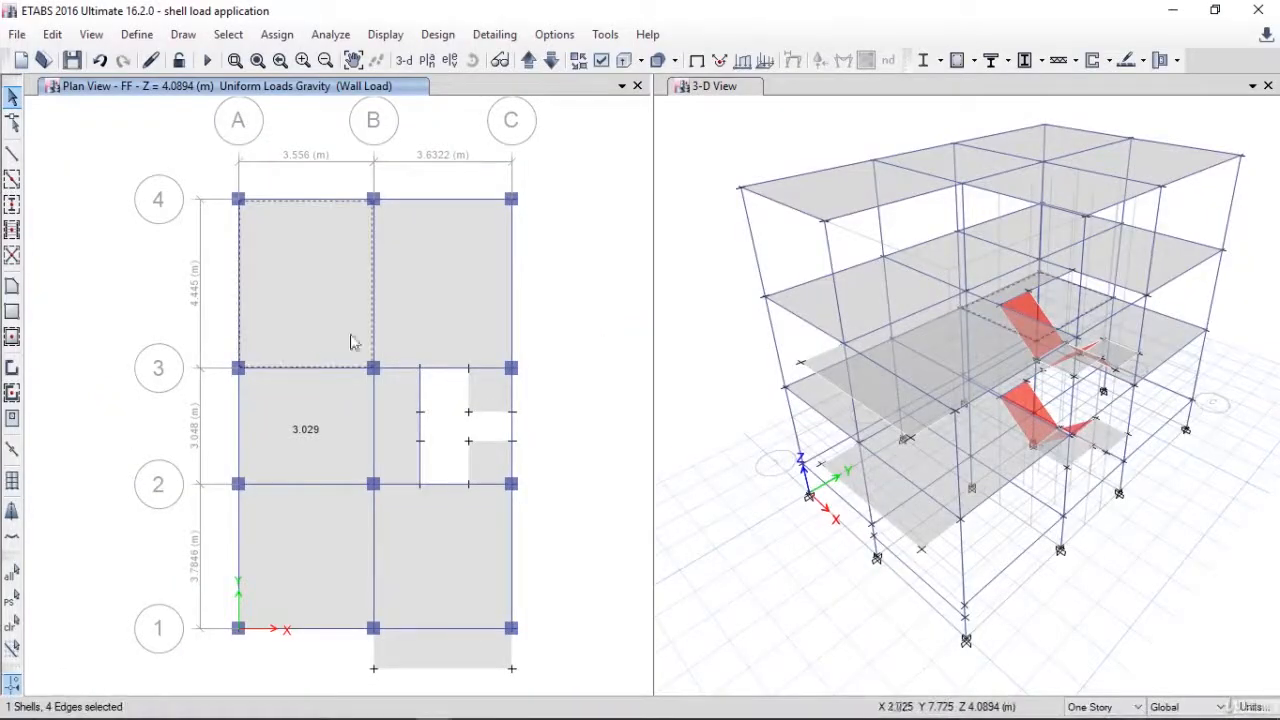
left_click(288, 44)
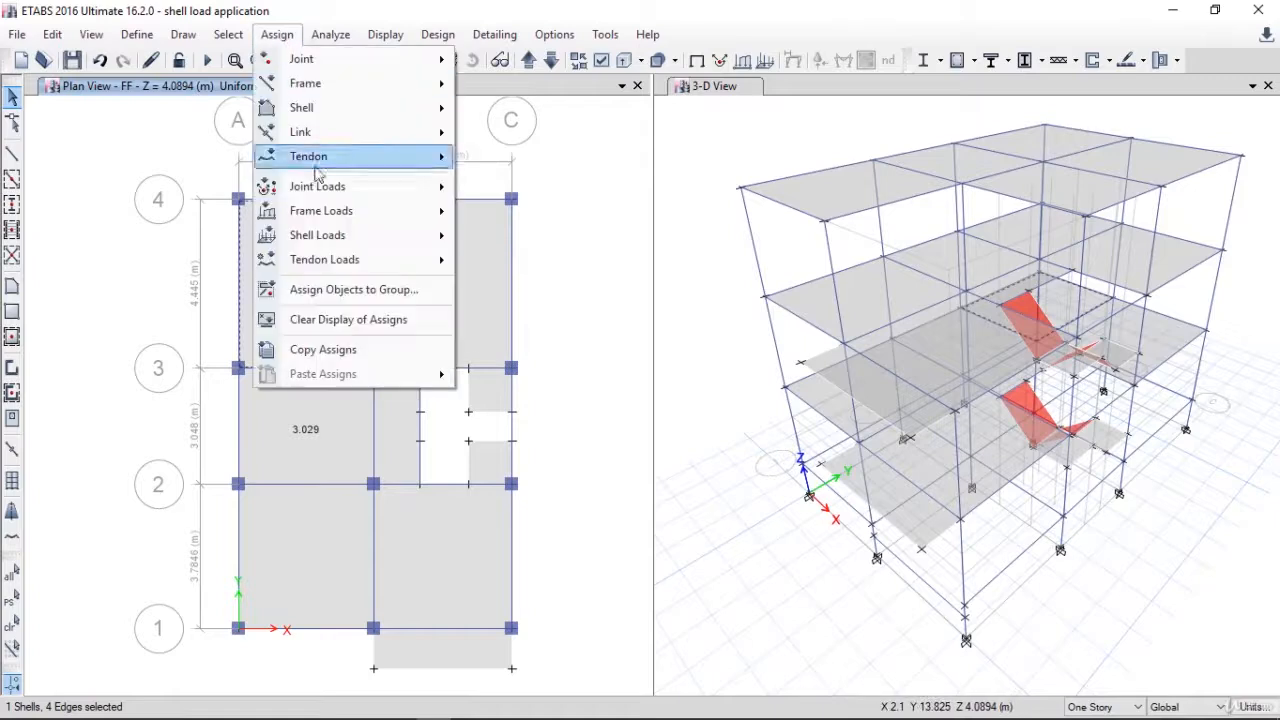
mouse_move(348, 240)
left_click(497, 260)
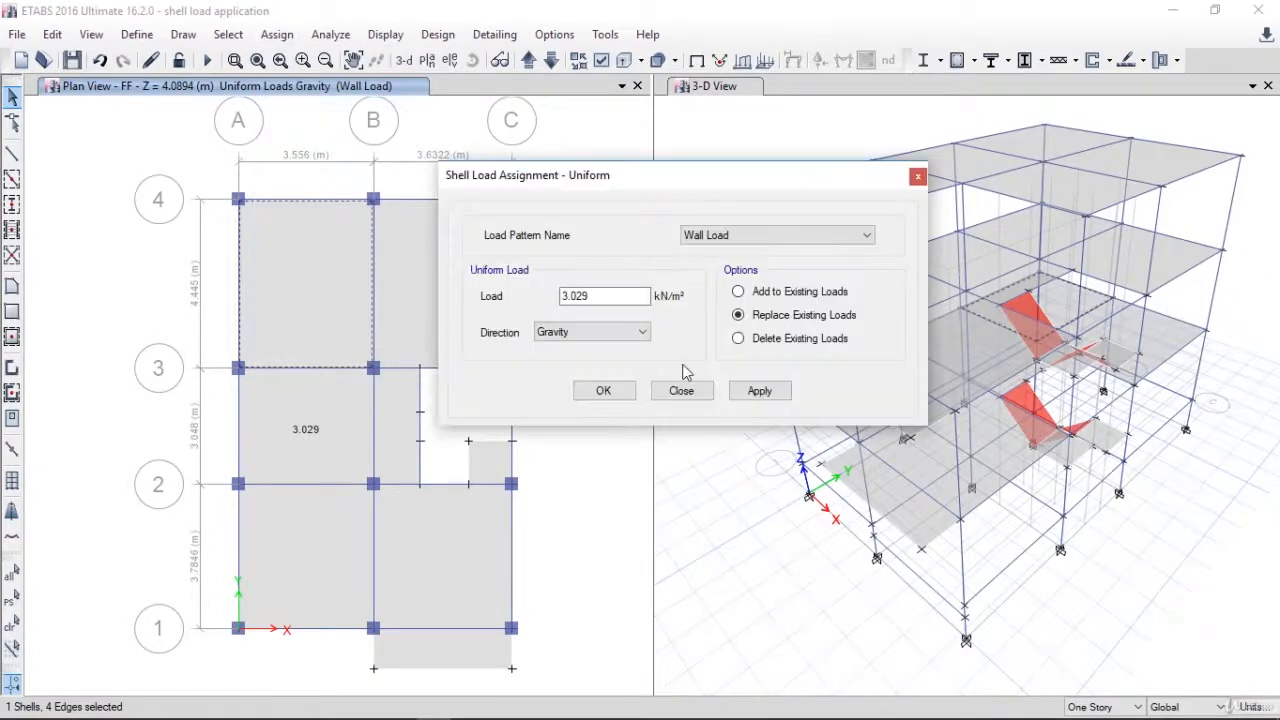
mouse_move(815, 690)
left_click(676, 706)
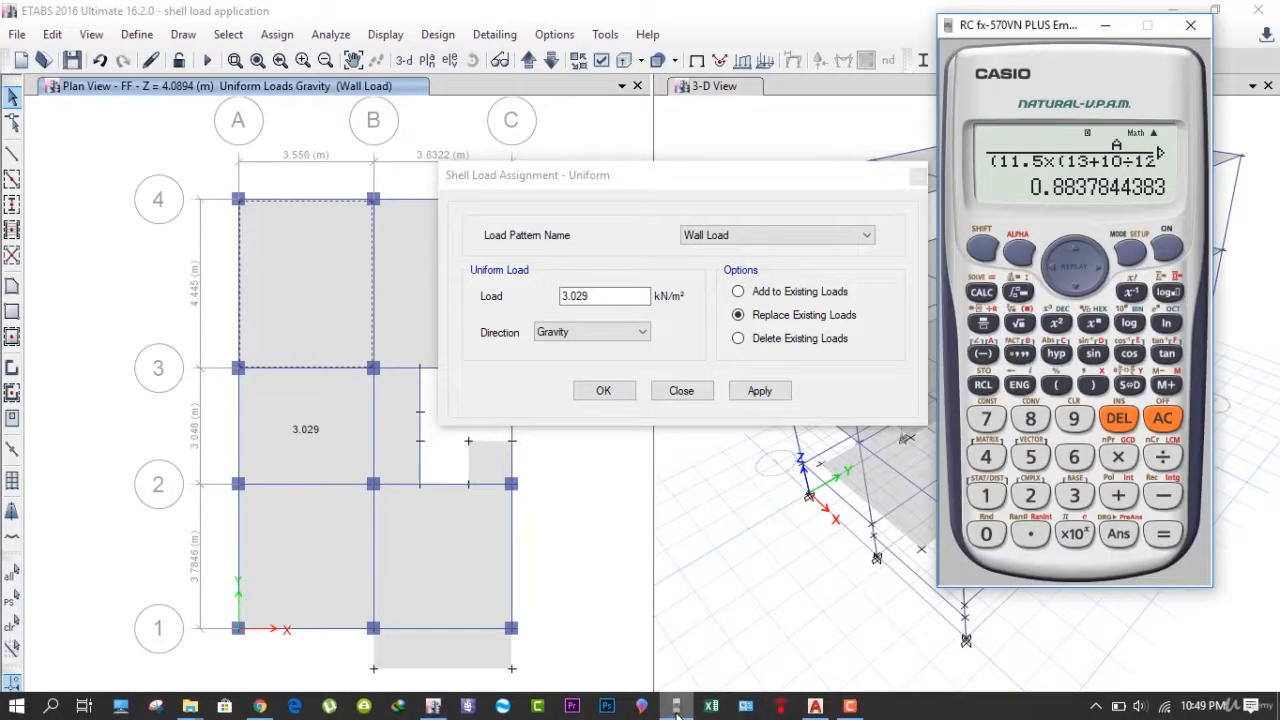
left_click_drag(627, 296, 474, 296)
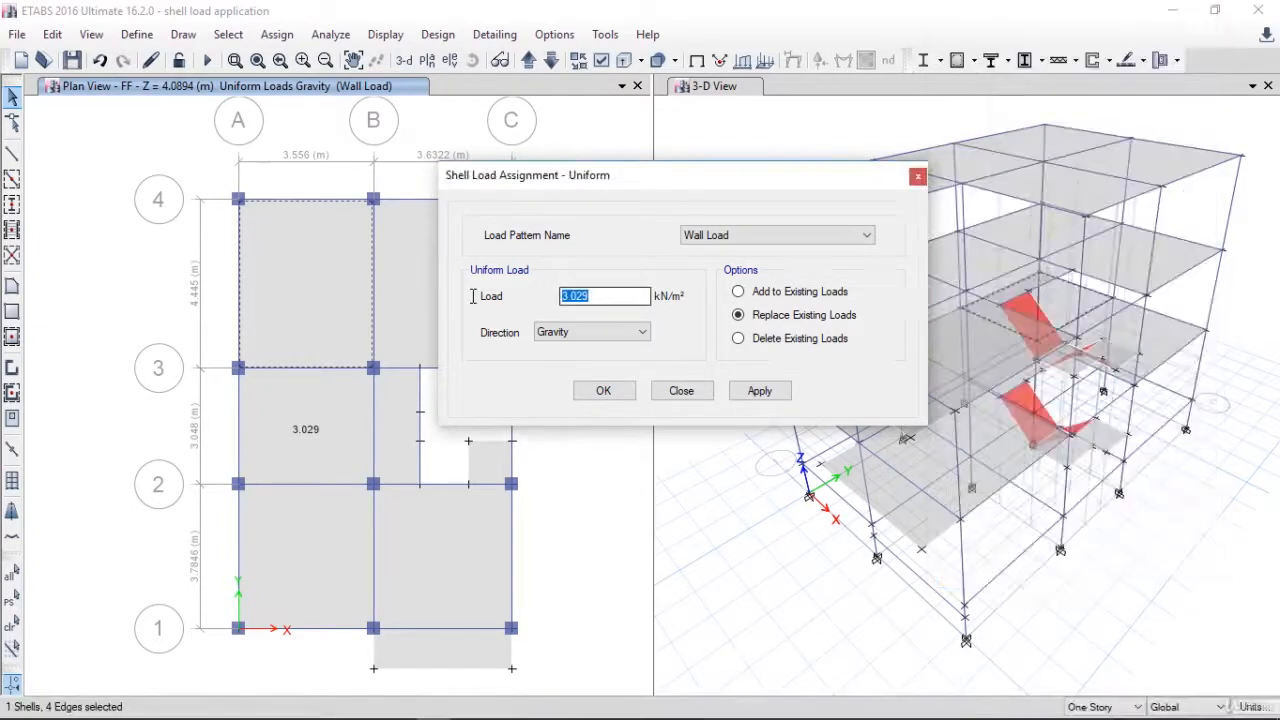
type("0.88")
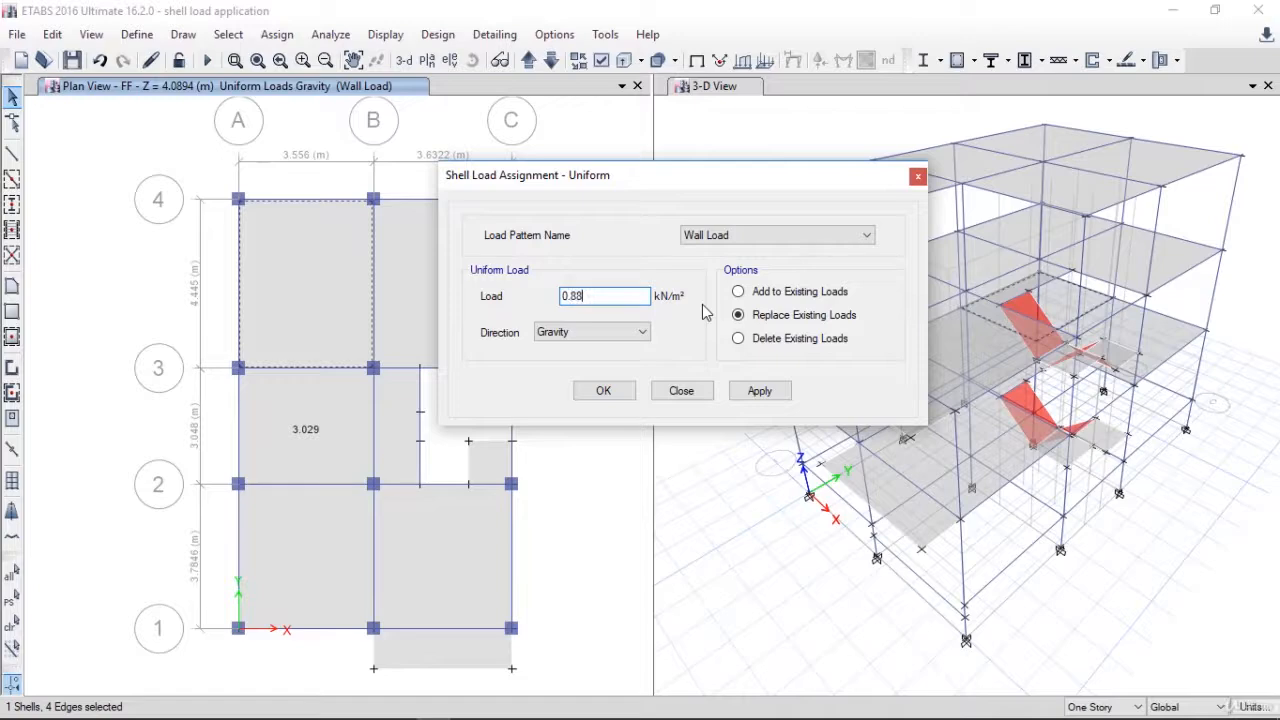
left_click(762, 392)
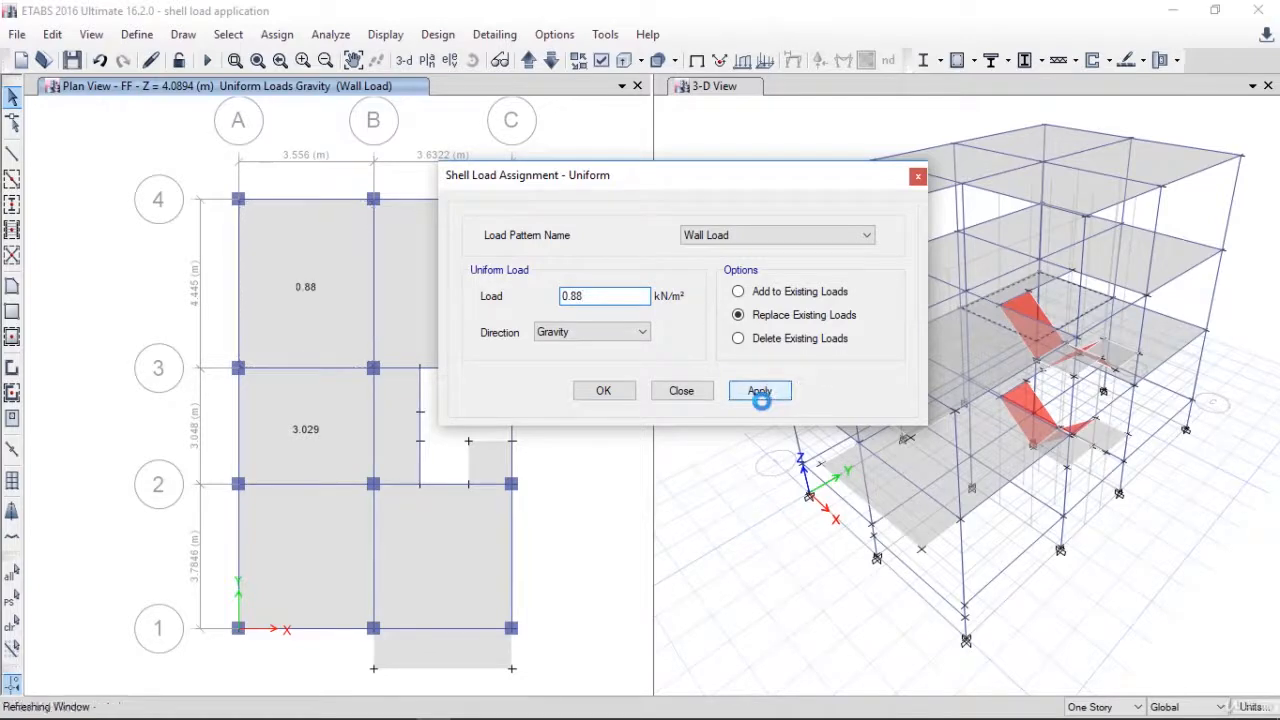
left_click(605, 395)
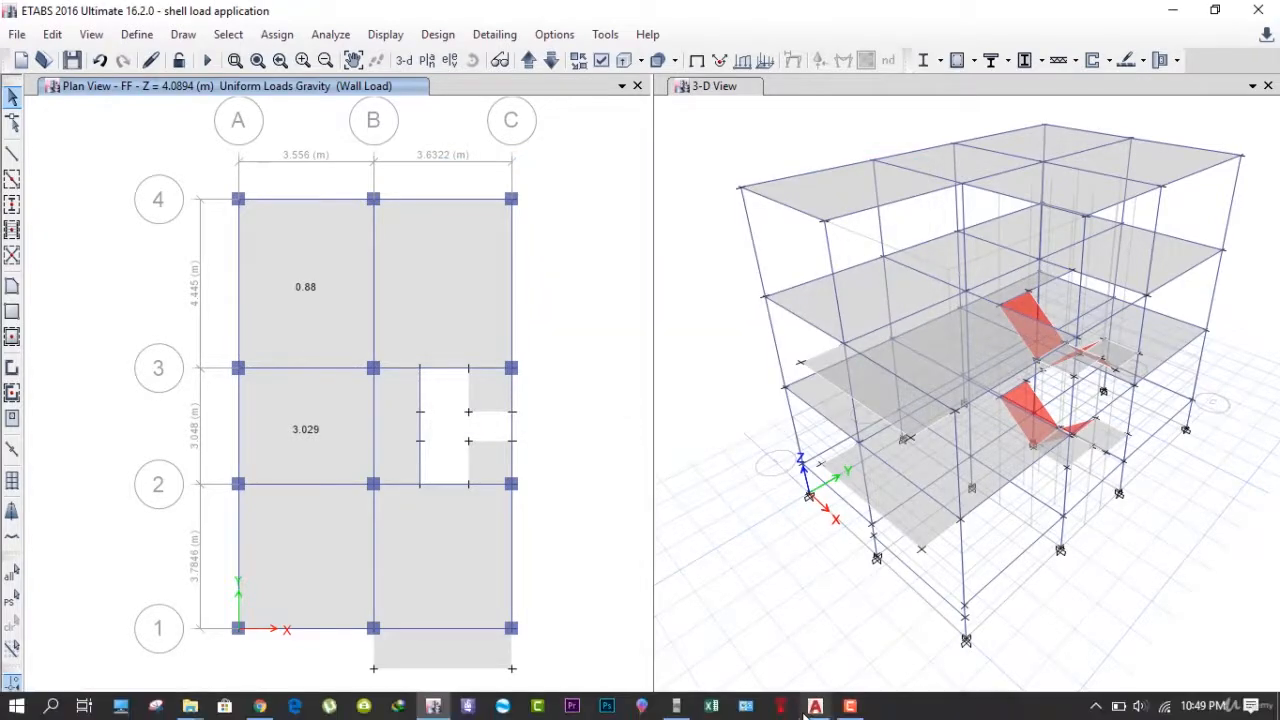
Switch to AutoCAD and add a linear dimension along the first-floor living room wall facing the balcony, from grid B to C
left_click(814, 707)
scroll(692, 464, "down", 4)
middle_click_drag(715, 538, 655, 309)
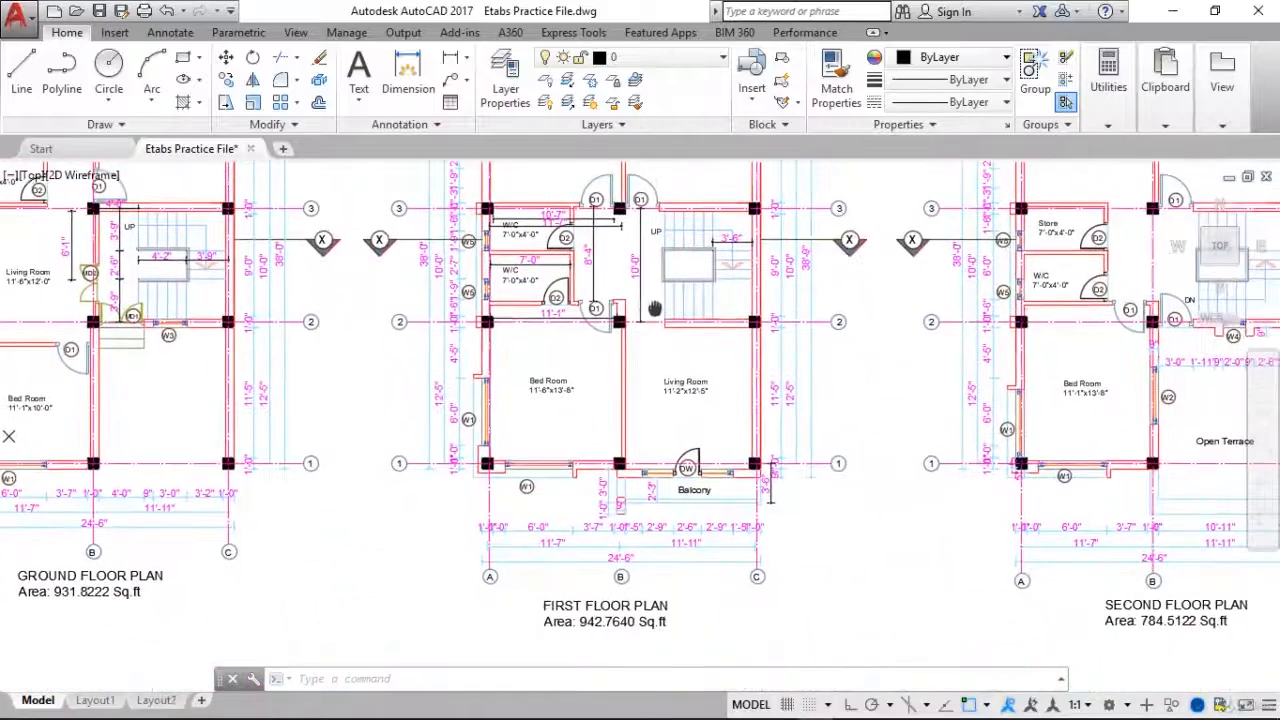
scroll(662, 506, "up", 4)
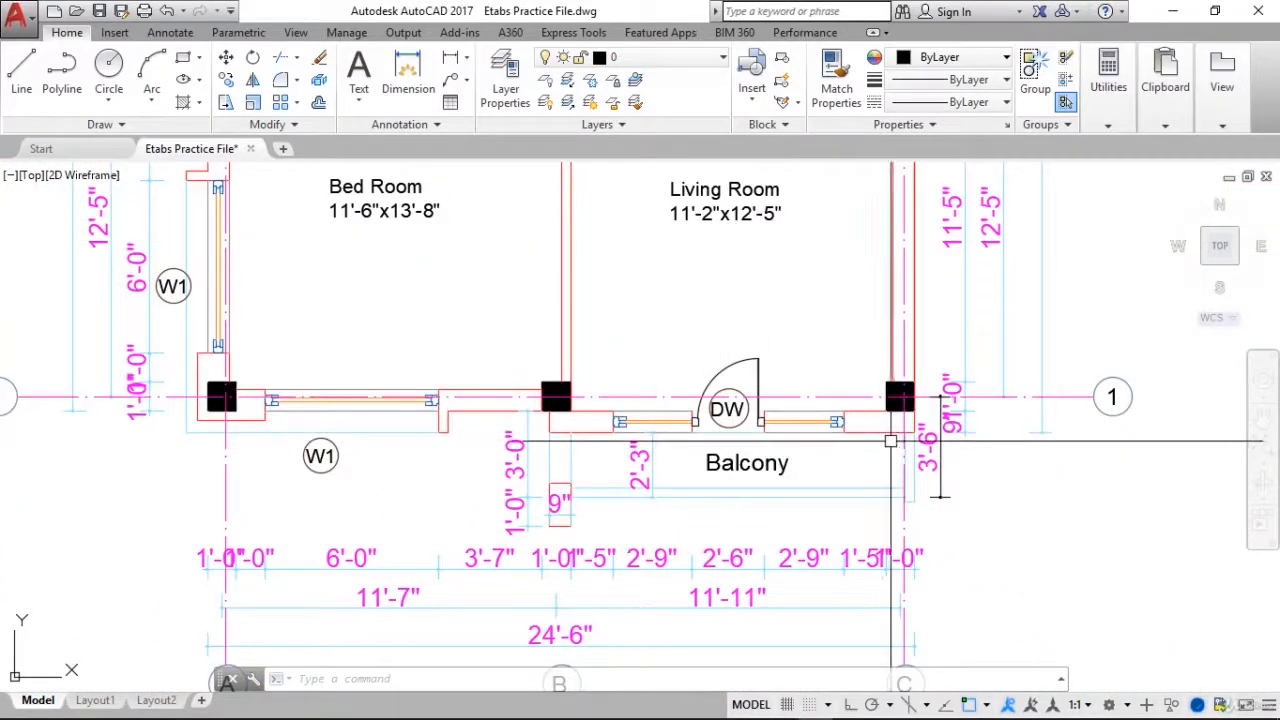
left_click(451, 58)
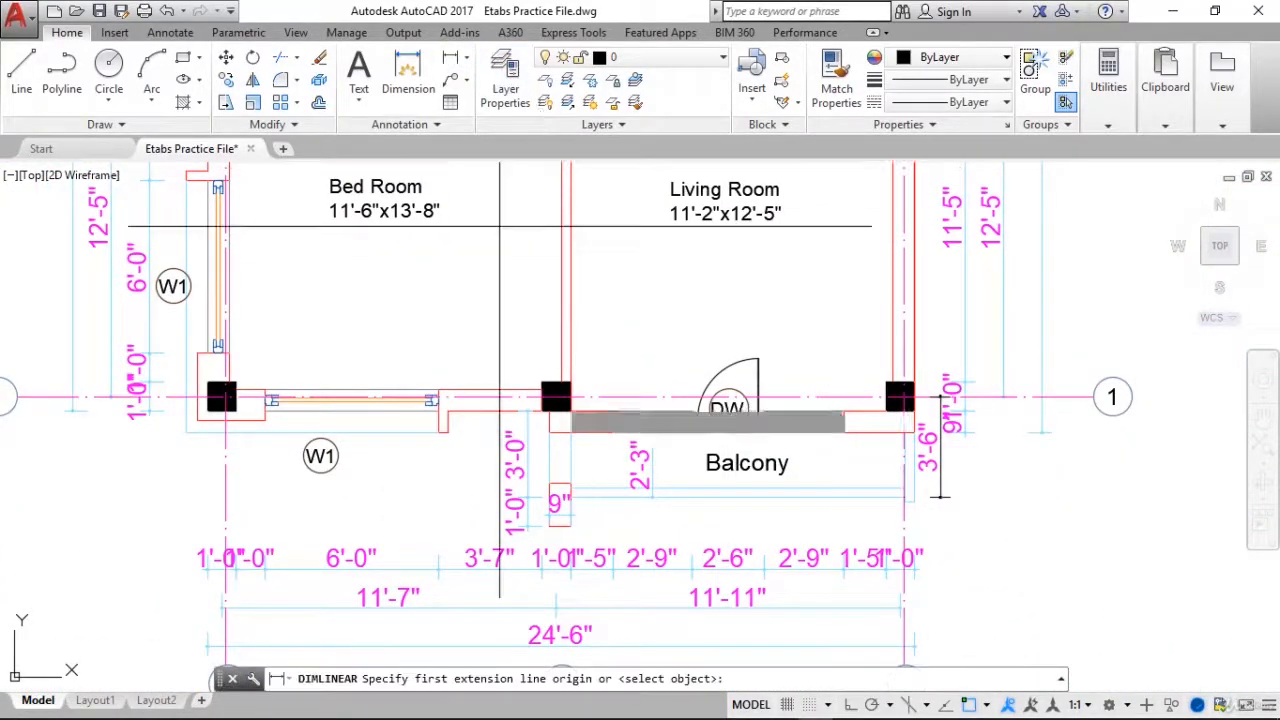
left_click(550, 433)
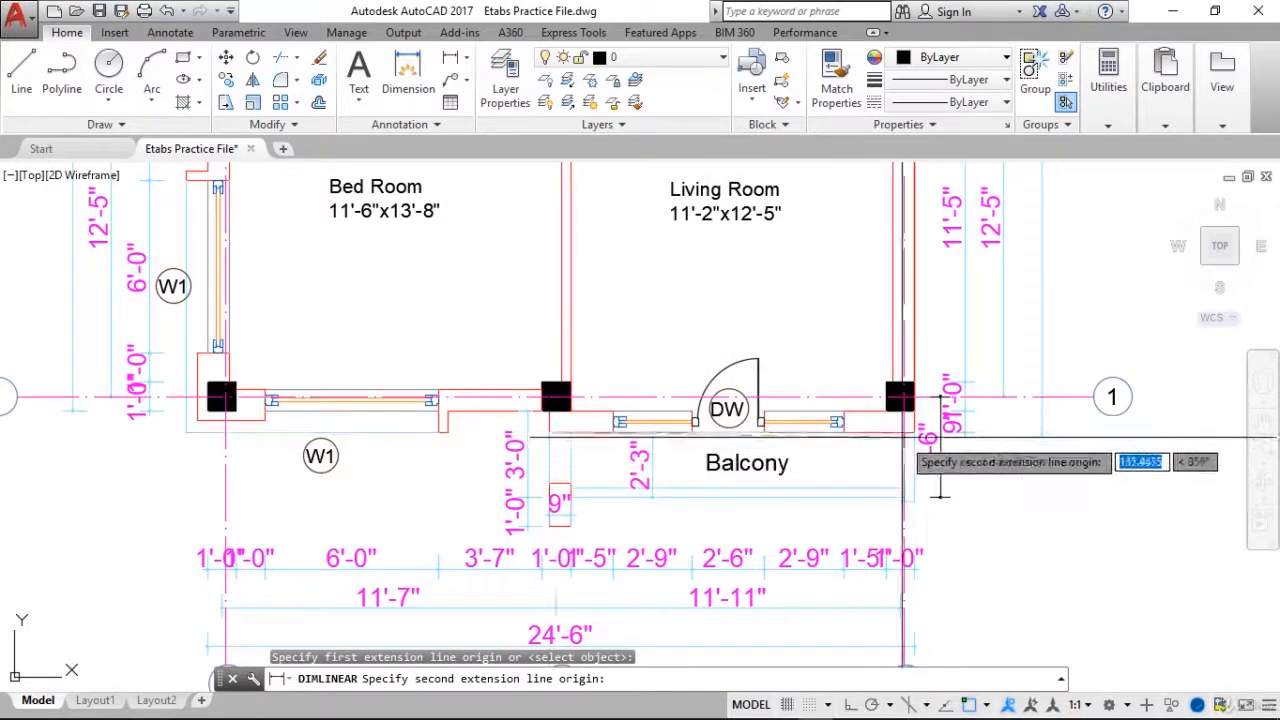
left_click(910, 435)
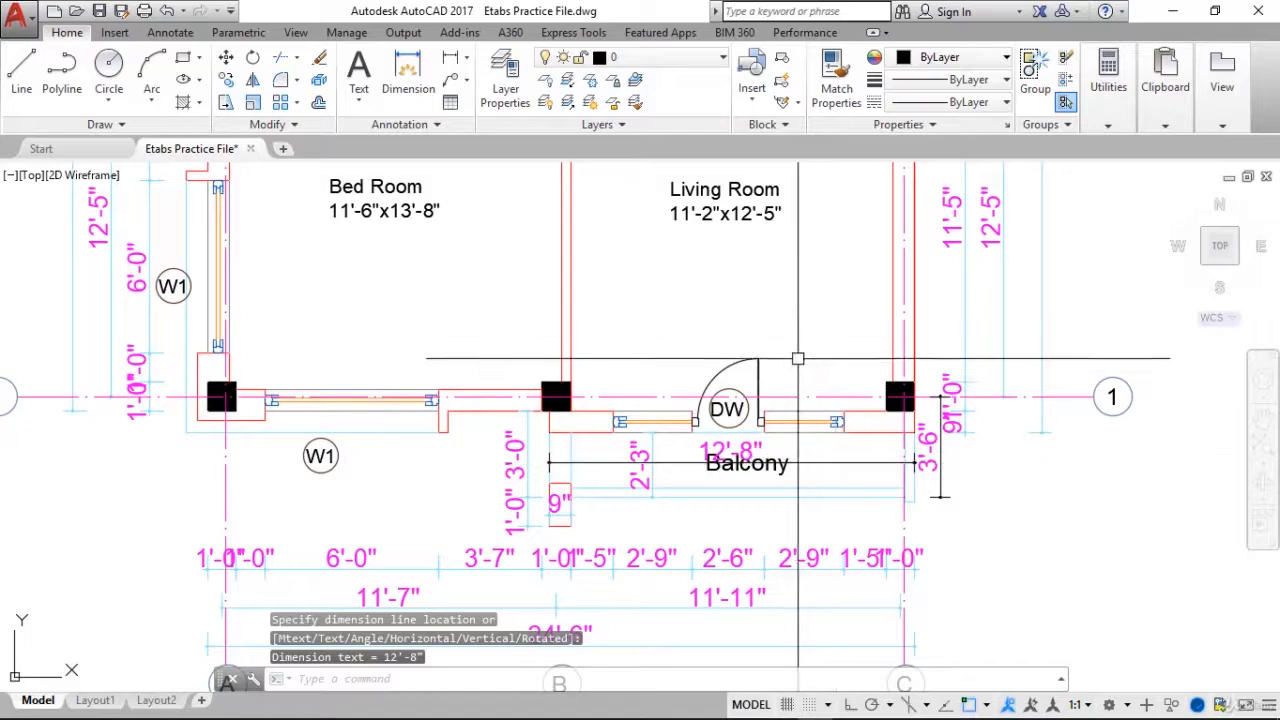
Add a vertical linear dimension from the grid 2 column at C to the balcony's outer edge on the first floor plan
middle_click_drag(877, 357, 802, 447)
scroll(715, 487, "down", 2)
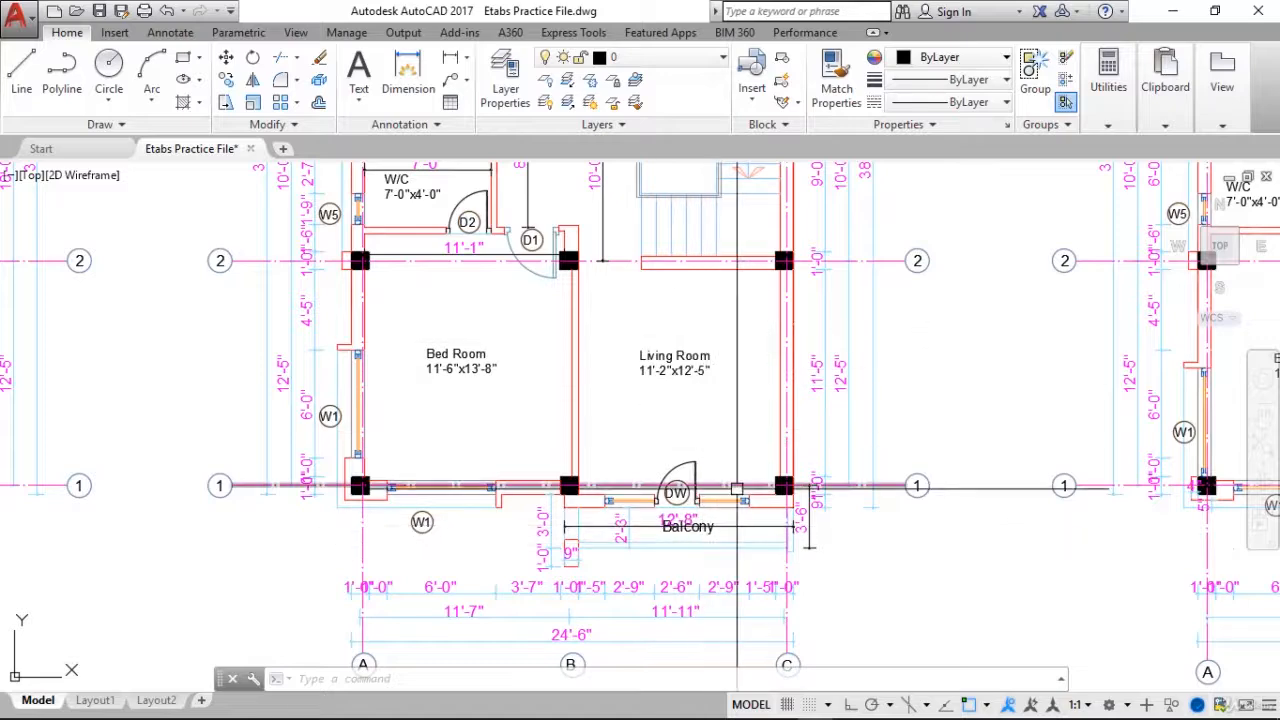
mouse_move(743, 472)
middle_mouse_down()
mouse_move(692, 401)
mouse_move(707, 466)
middle_mouse_up()
scroll(692, 401, "up", 2)
scroll(692, 401, "down", 2)
left_click(452, 62)
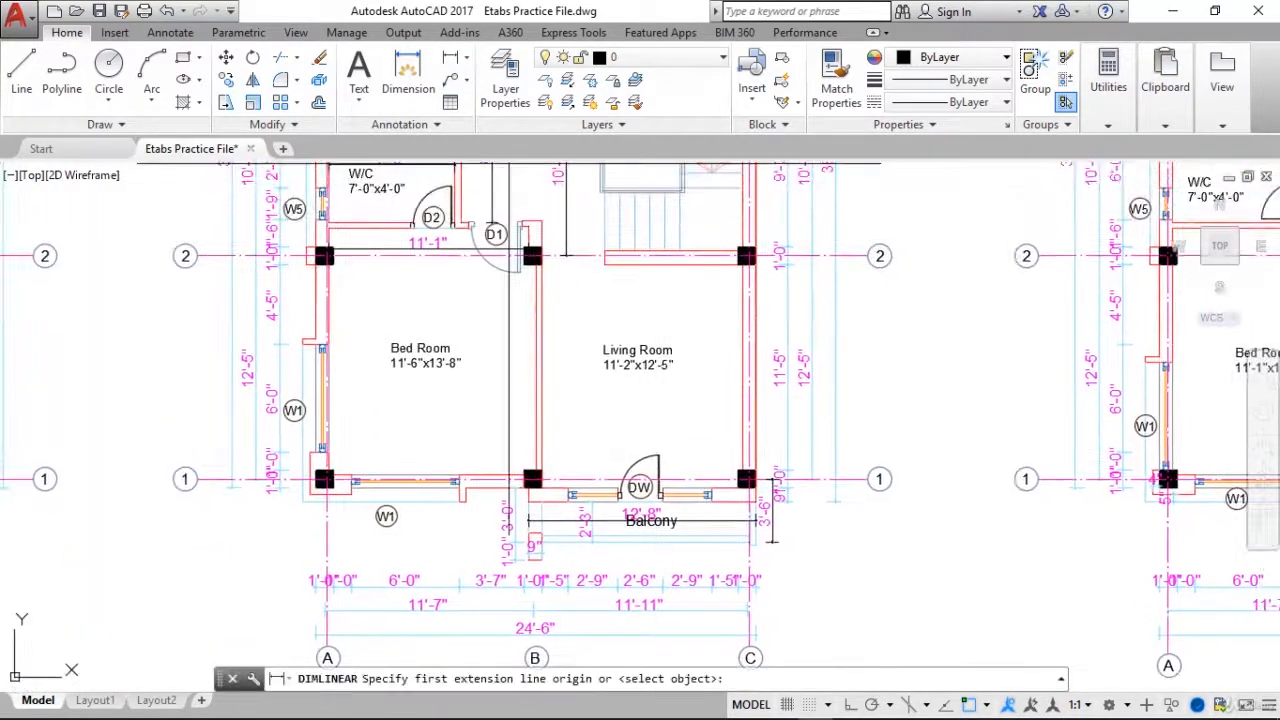
left_click(743, 263)
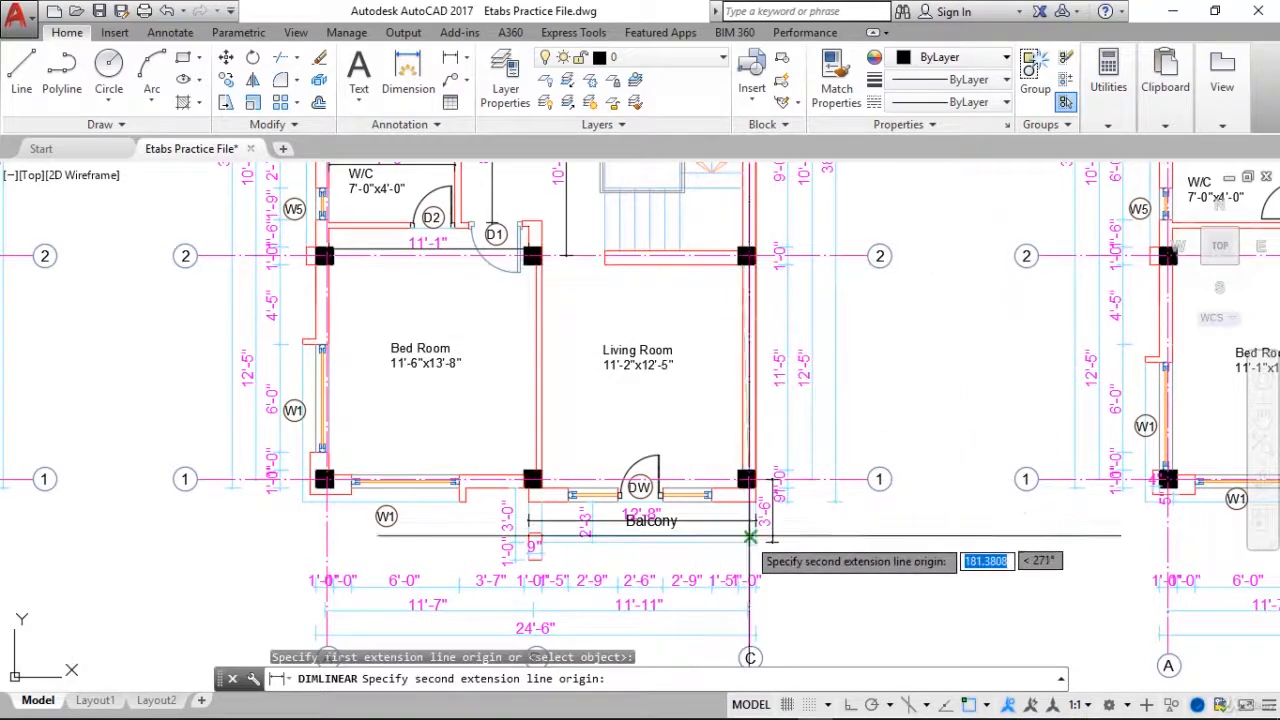
scroll(750, 530, "up", 4)
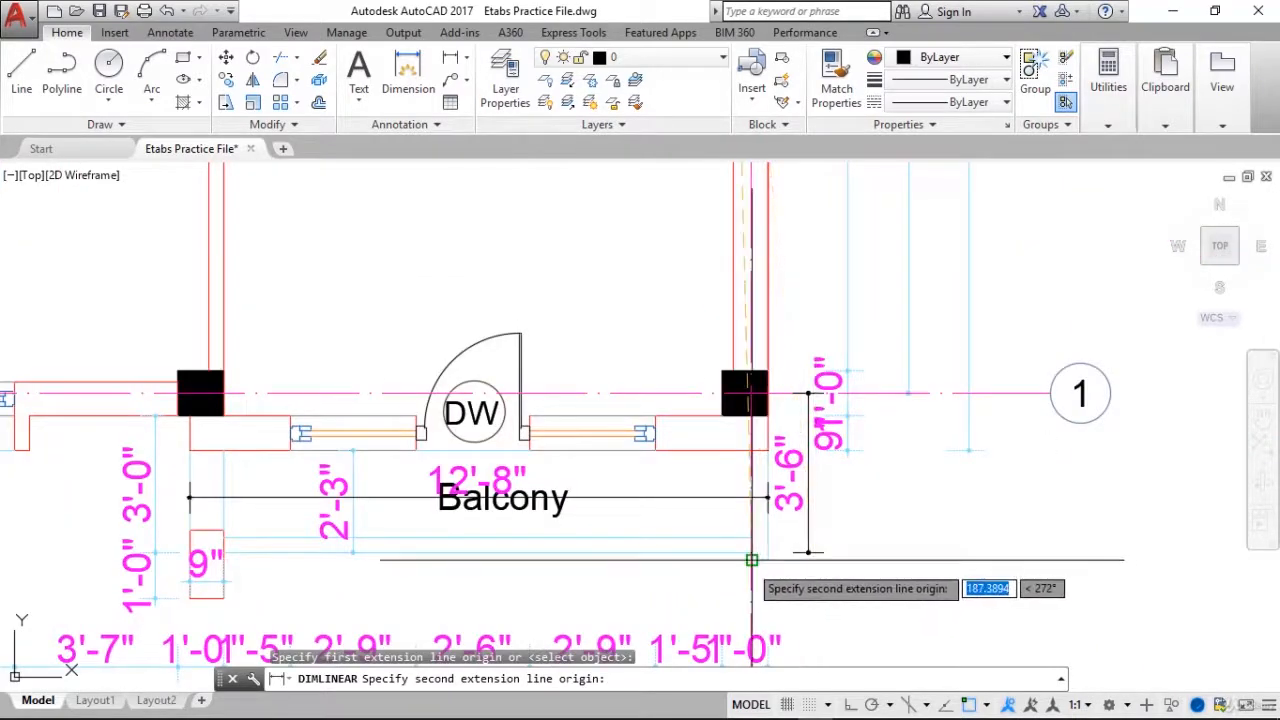
left_click(758, 556)
scroll(757, 560, "down", 2)
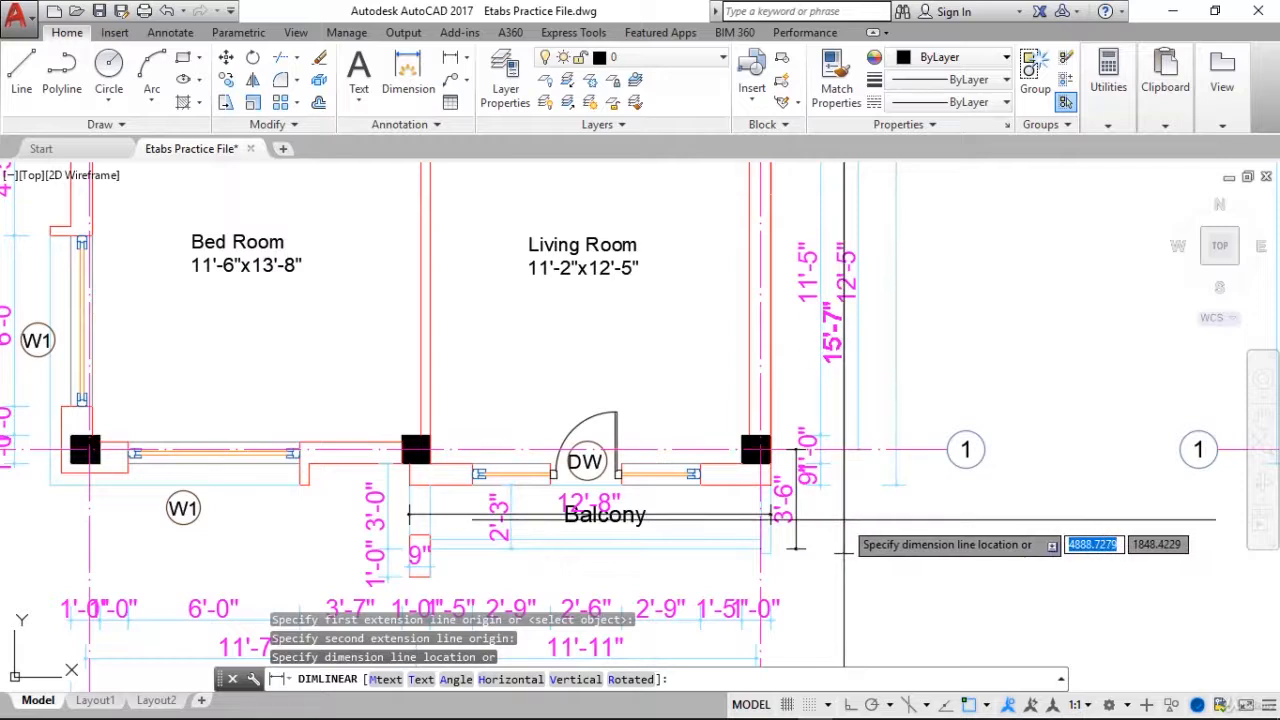
left_click(931, 526)
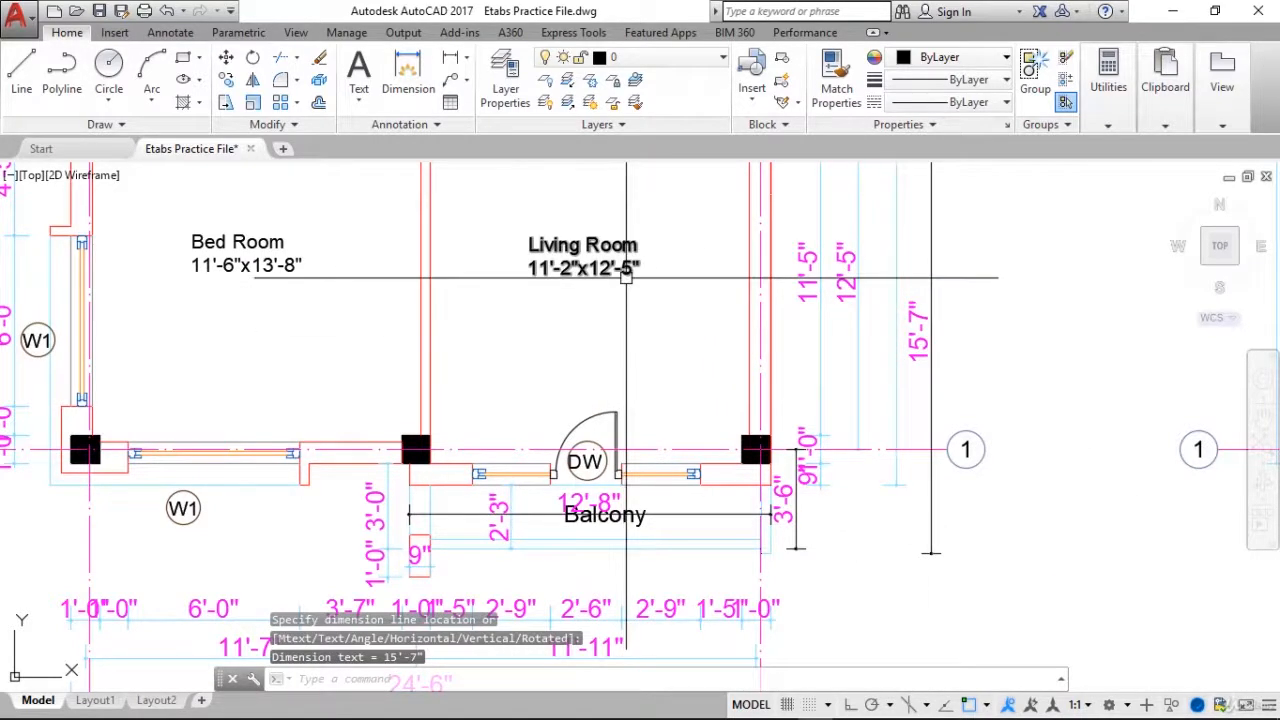
Switch to the calculator and convert the balcony-side wall length to metres as 12+8÷12, divided by 3.281
middle_click_drag(623, 278, 620, 333)
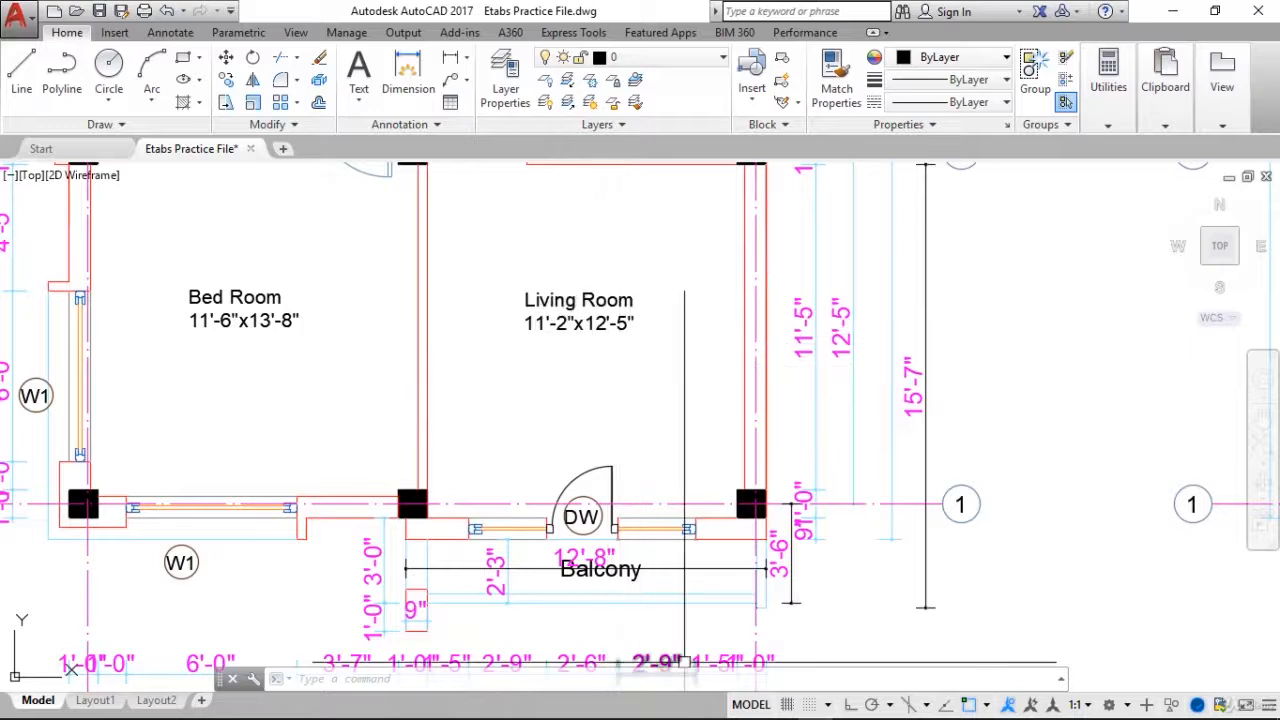
left_click(677, 706)
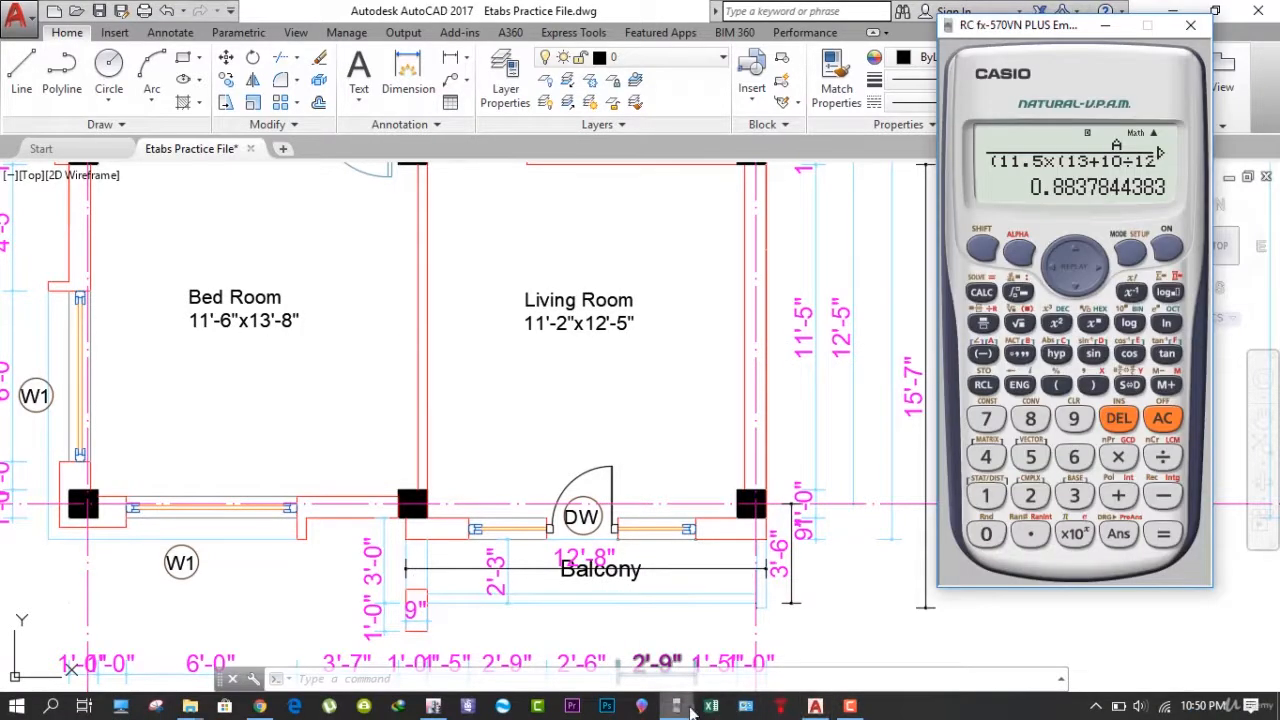
left_click(1161, 421)
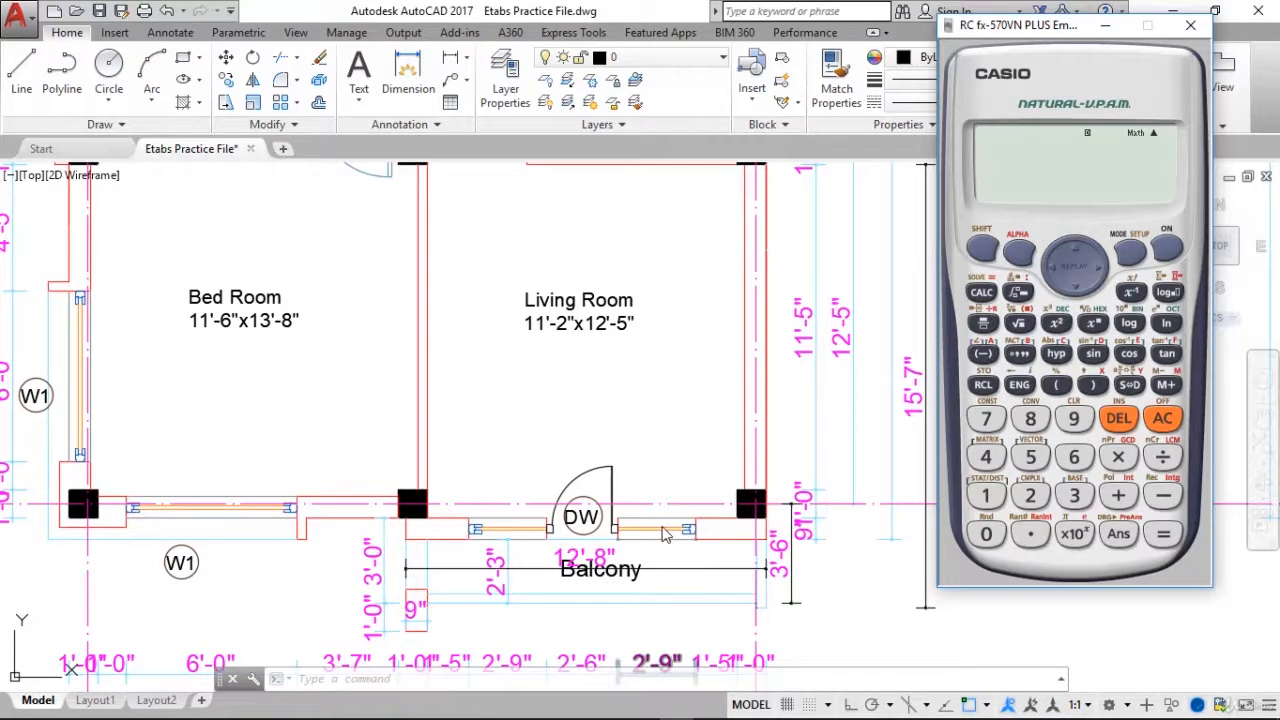
type("12+8/12")
key("Return")
type("/")
type("3.2")
type("81")
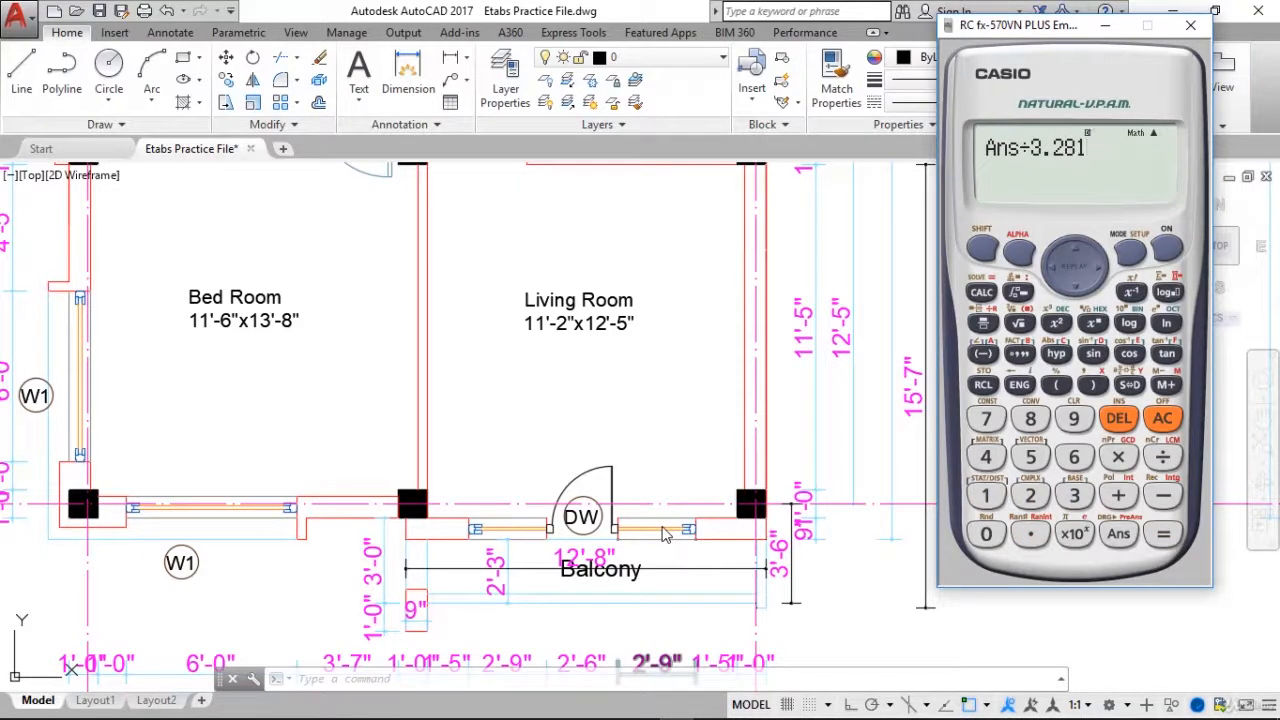
key("Return")
Multiply the wall length by 0.11×2.74 and the result by 0.7×19.2, and store the wall load in memory A
type("*0.")
type("11*2.74")
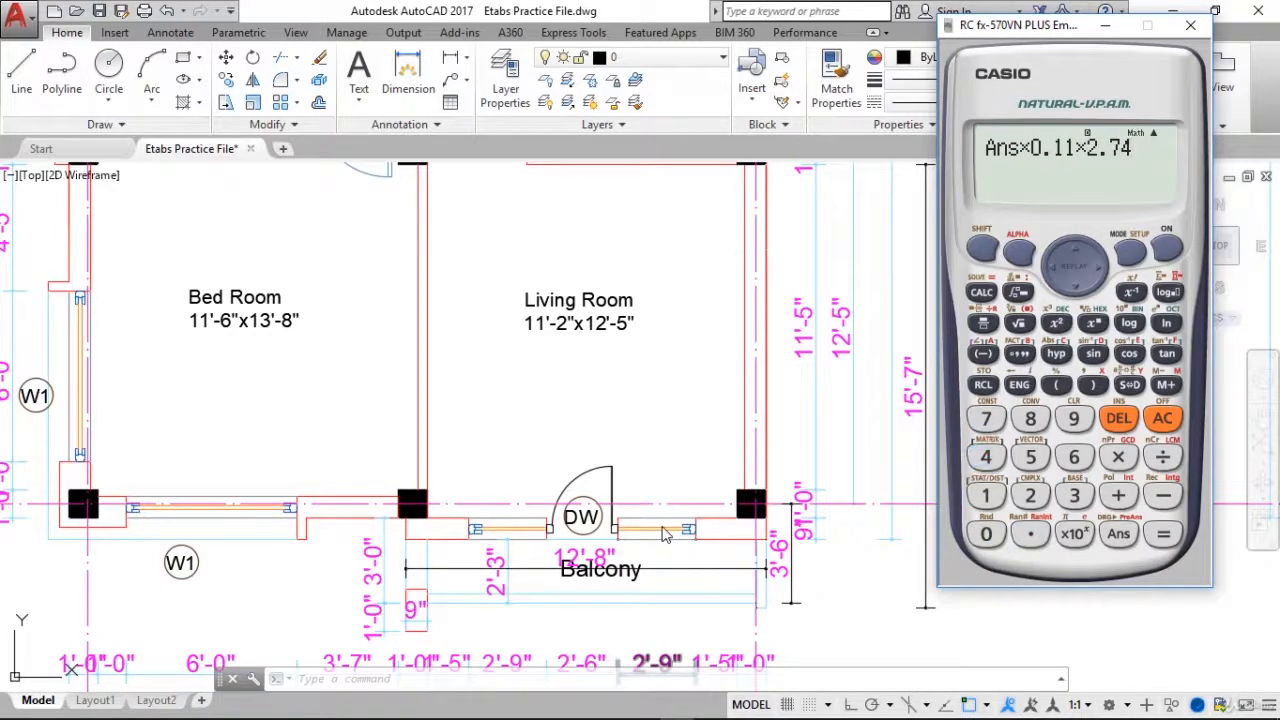
key("Return")
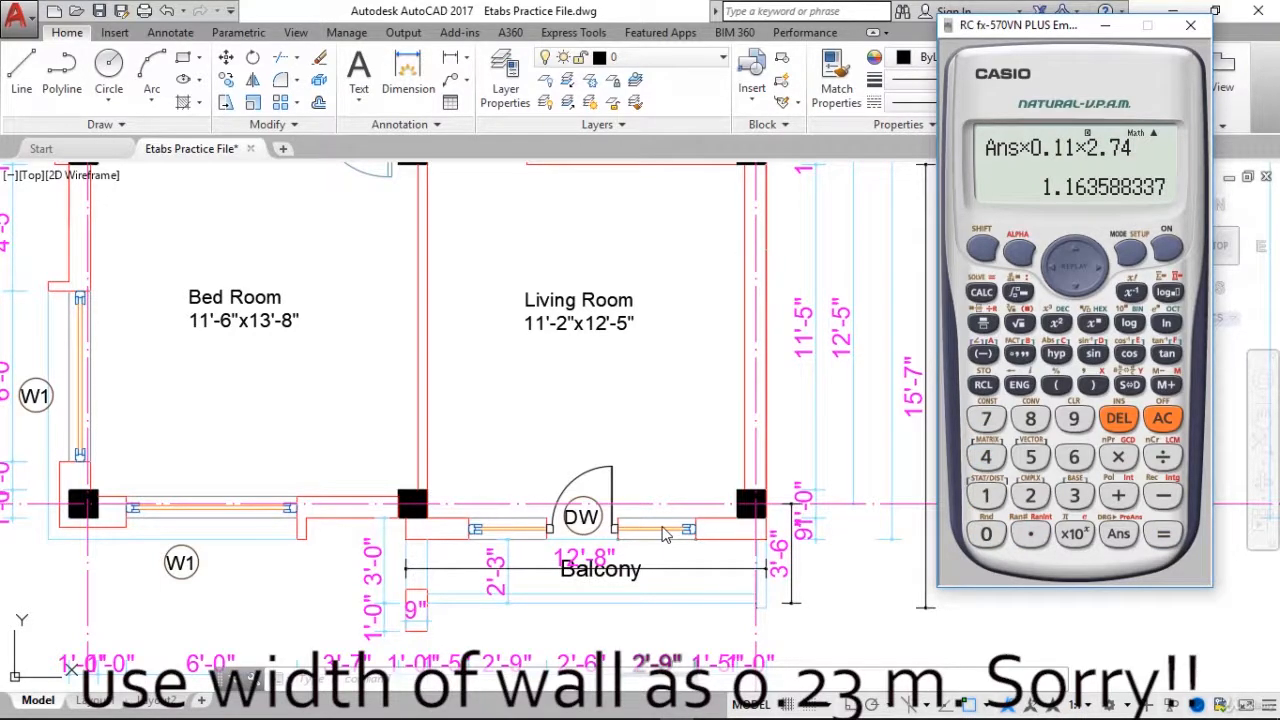
type("*0.7")
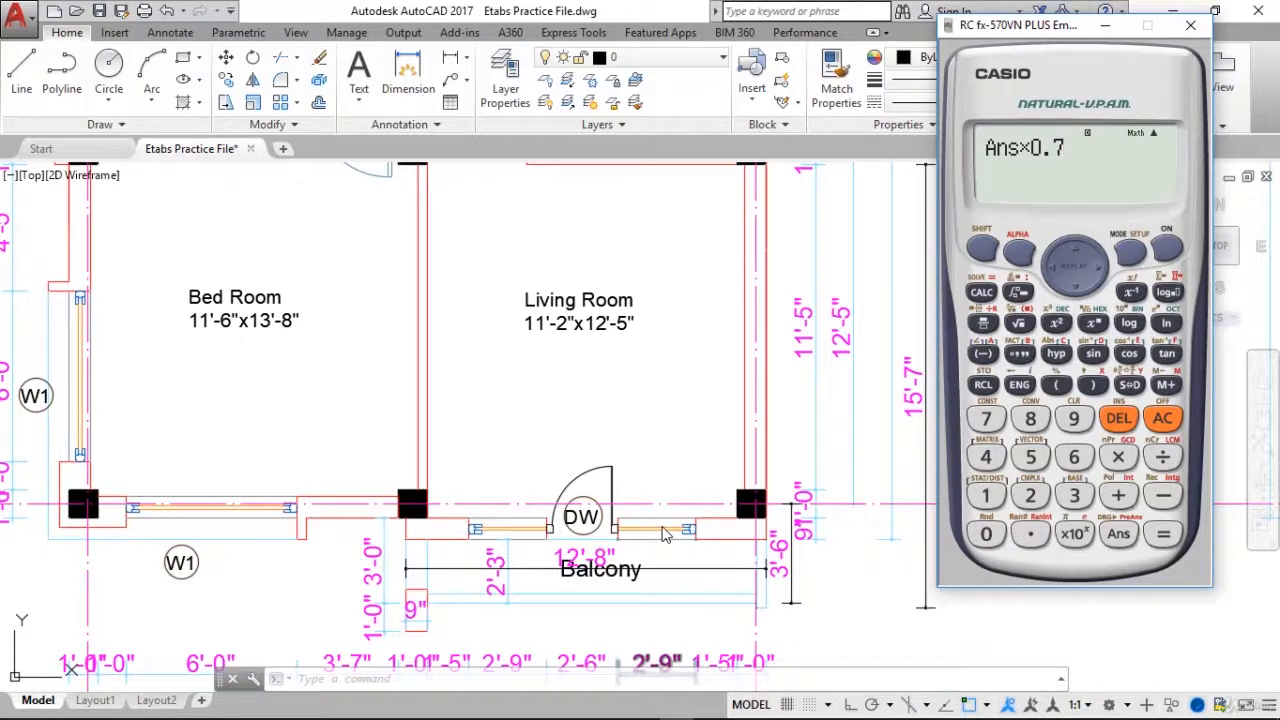
type("*19")
type(".2")
key("Return")
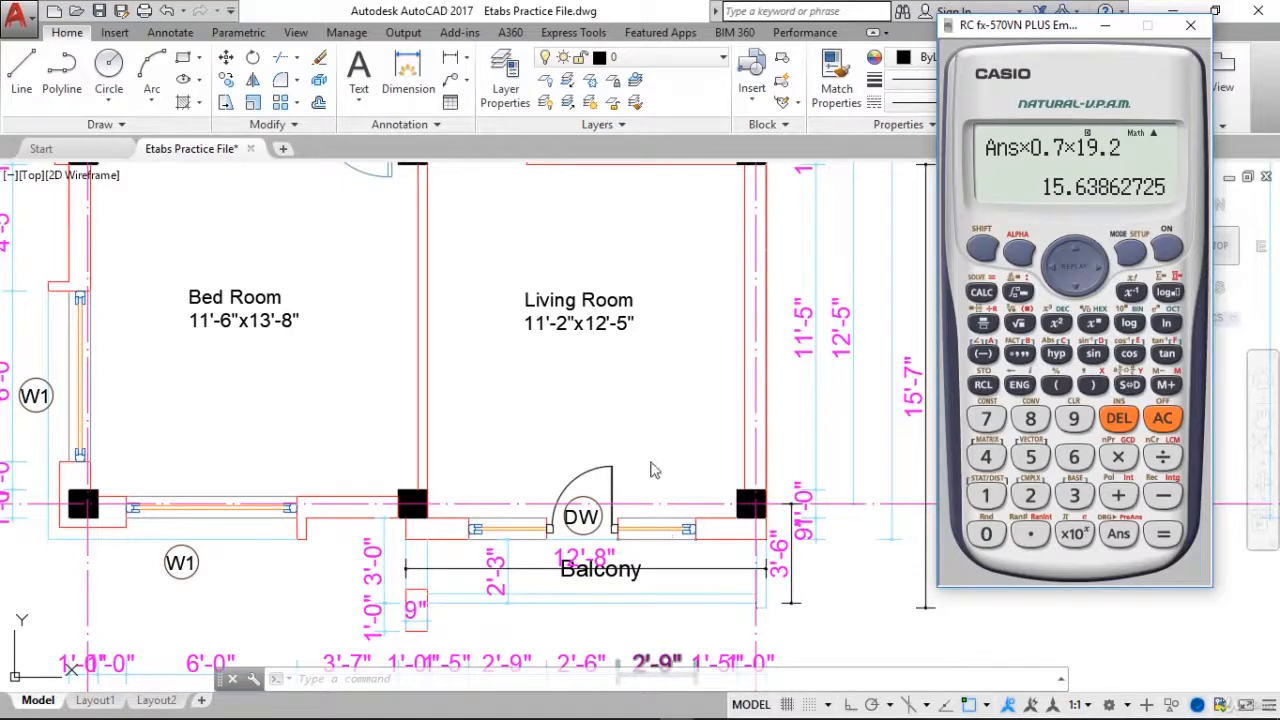
left_click(986, 242)
left_click(980, 385)
left_click(982, 360)
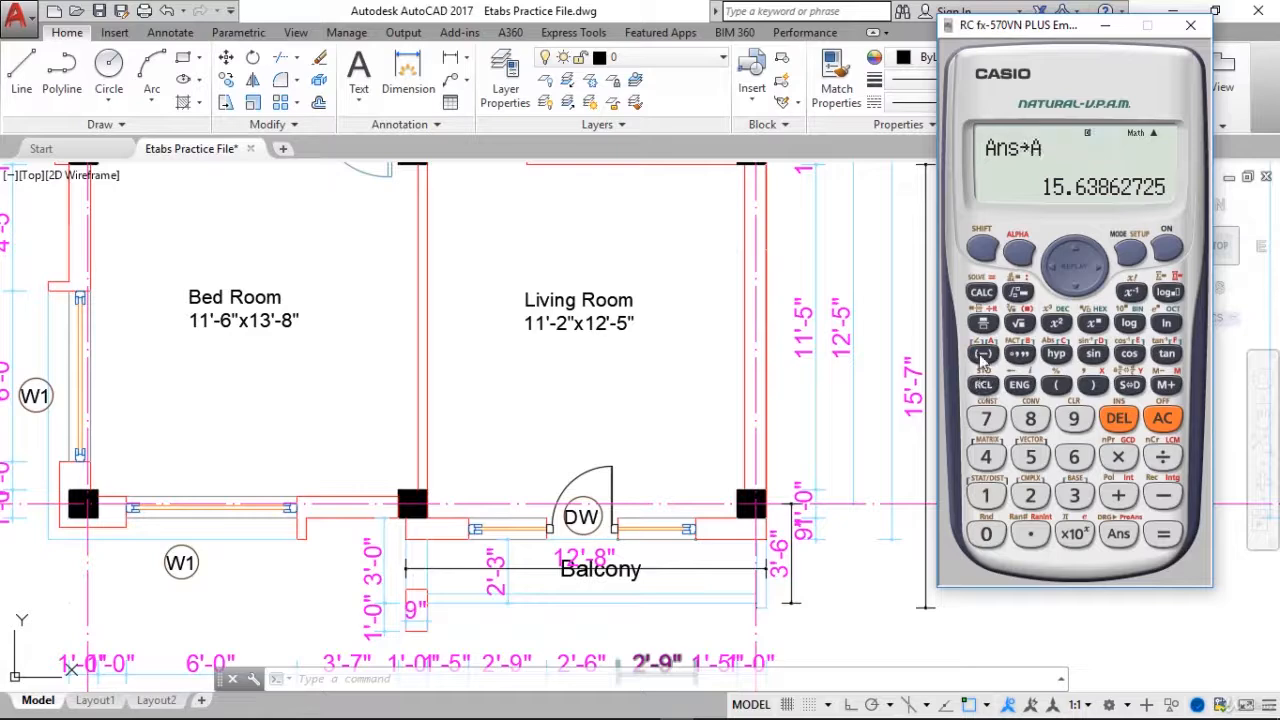
Divide the stored load A by the slab area, using (15+7÷12)×(12+5÷12)÷10.76 as the denominator
left_click(984, 323)
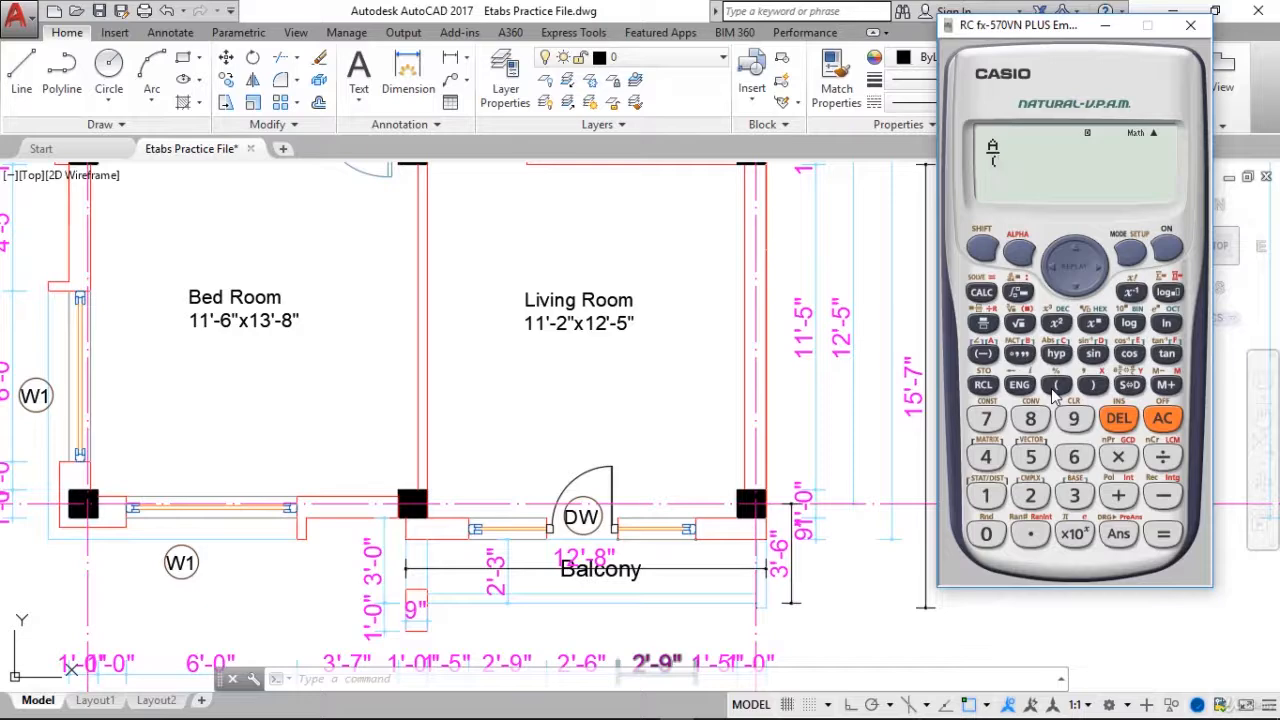
type("(15+7/12")
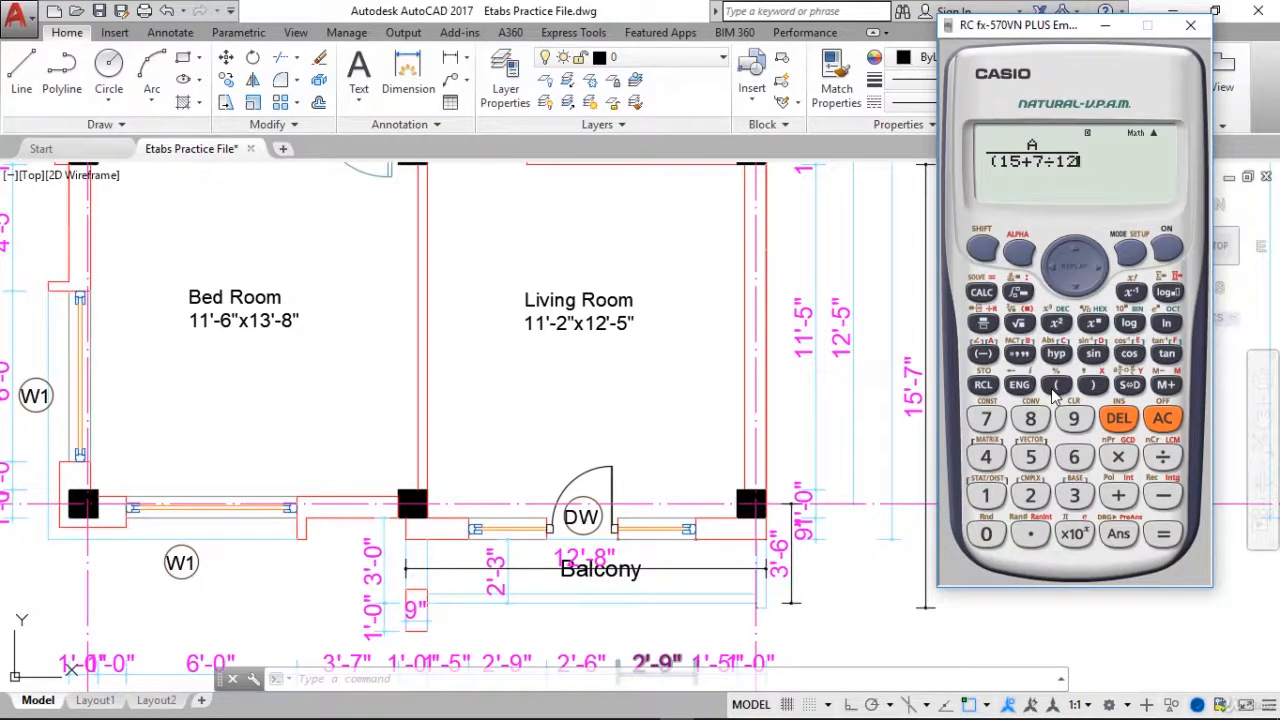
type(")")
type("*")
type("(12+5/12")
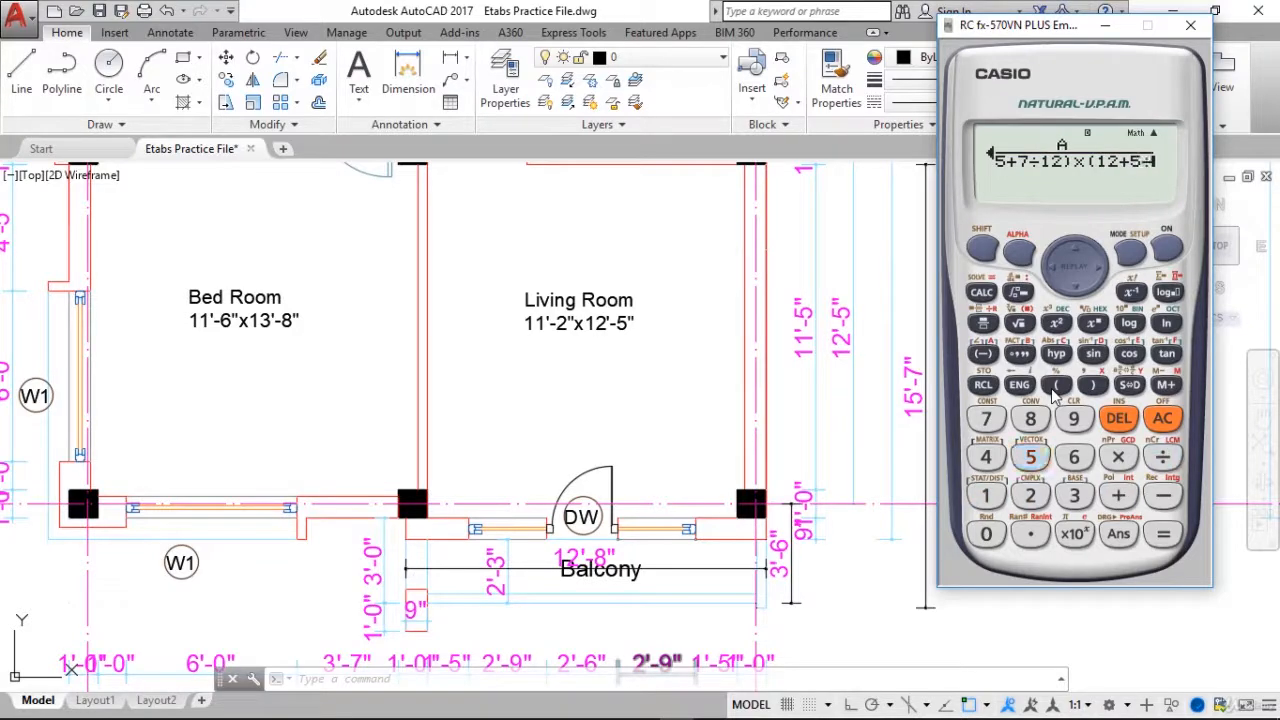
type(")")
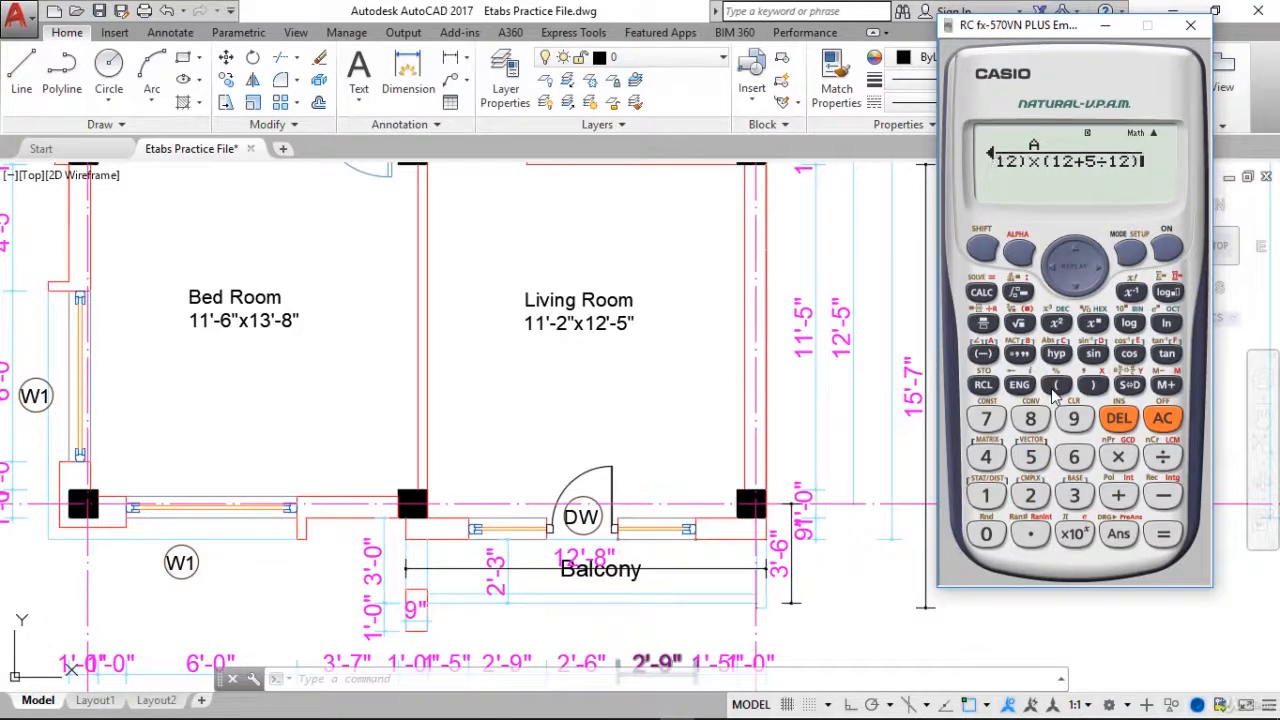
type("*")
key("BackSpace")
type("/10.76")
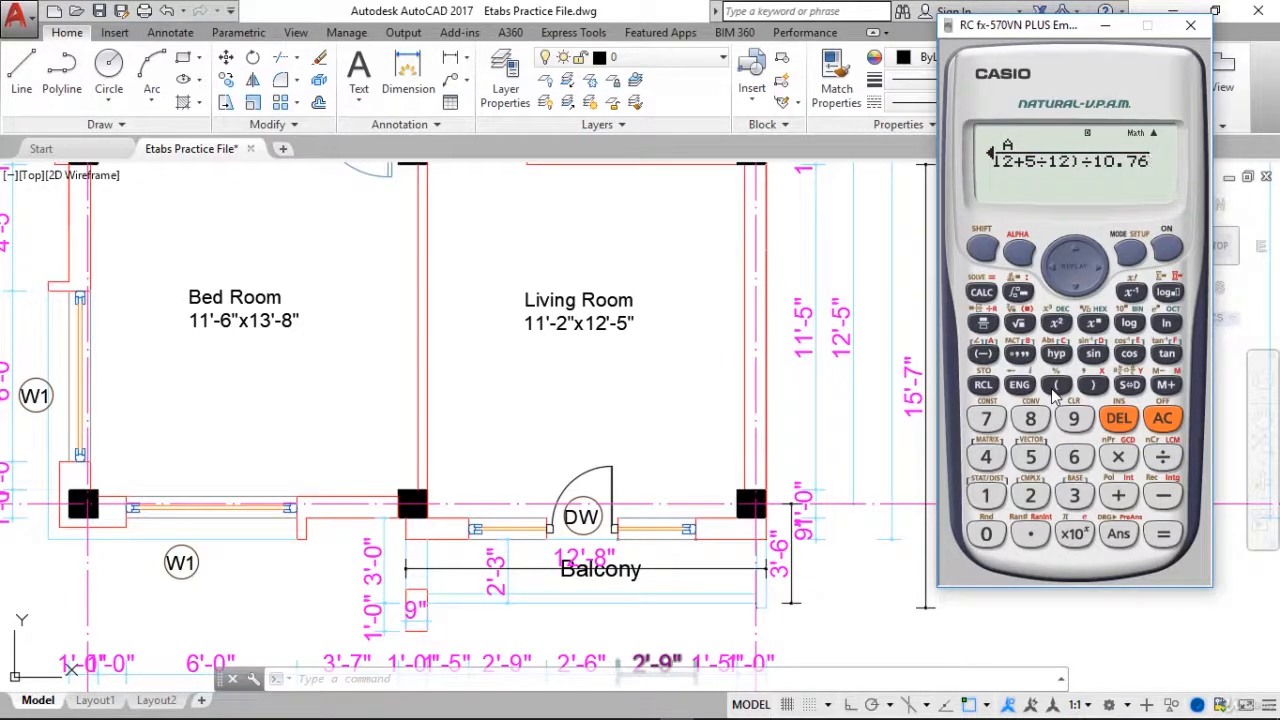
key("Return")
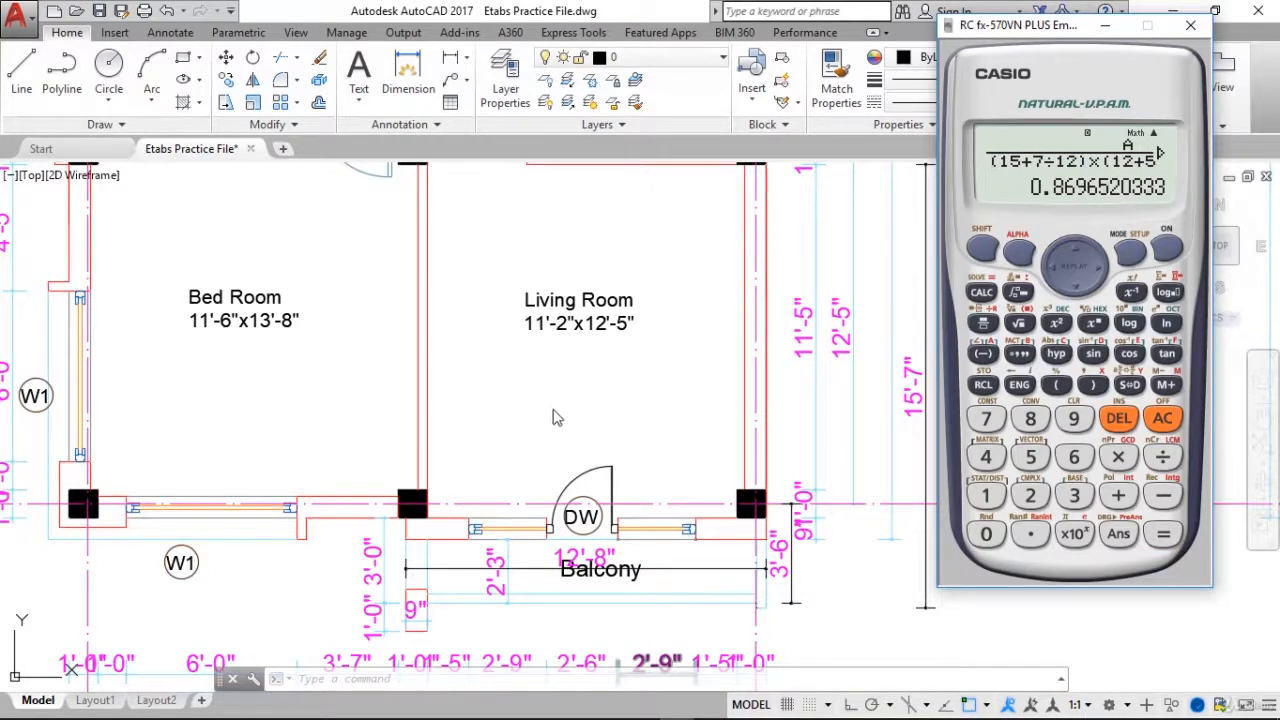
Switch to ETABS and merge the slab between grids B–C and 1–2 with the adjoining balcony slab
left_click(434, 708)
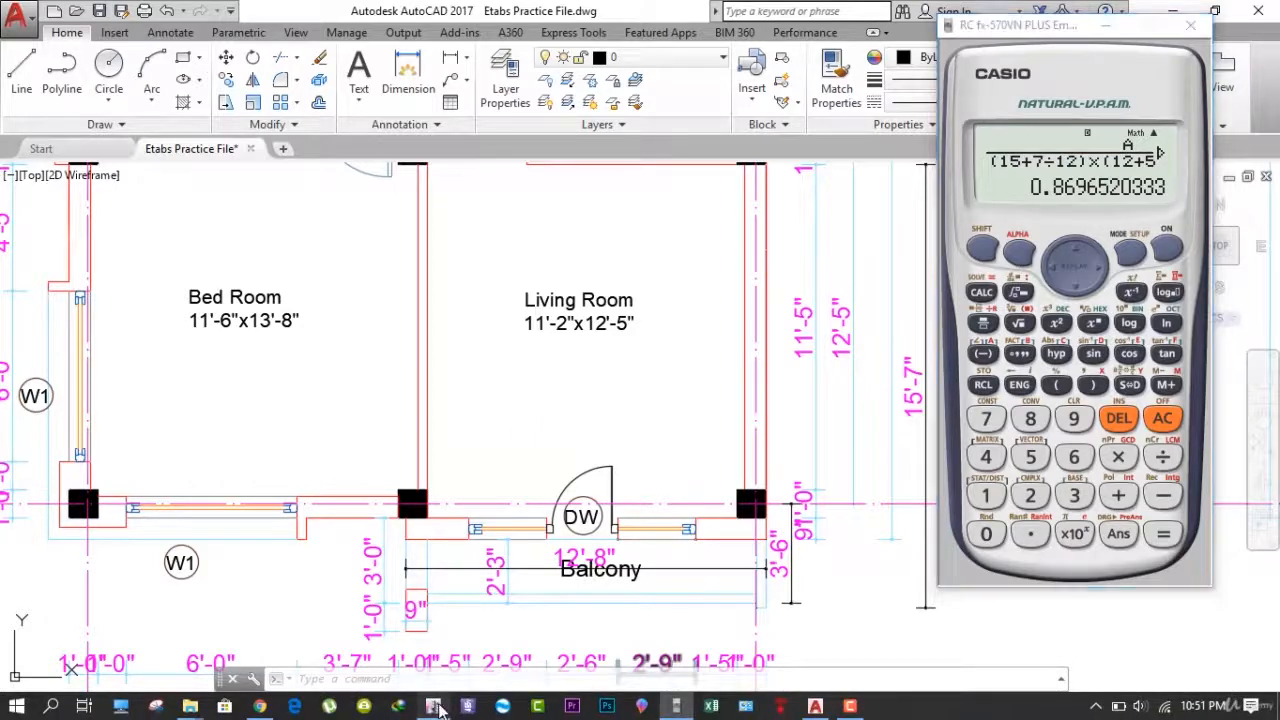
left_click(479, 582)
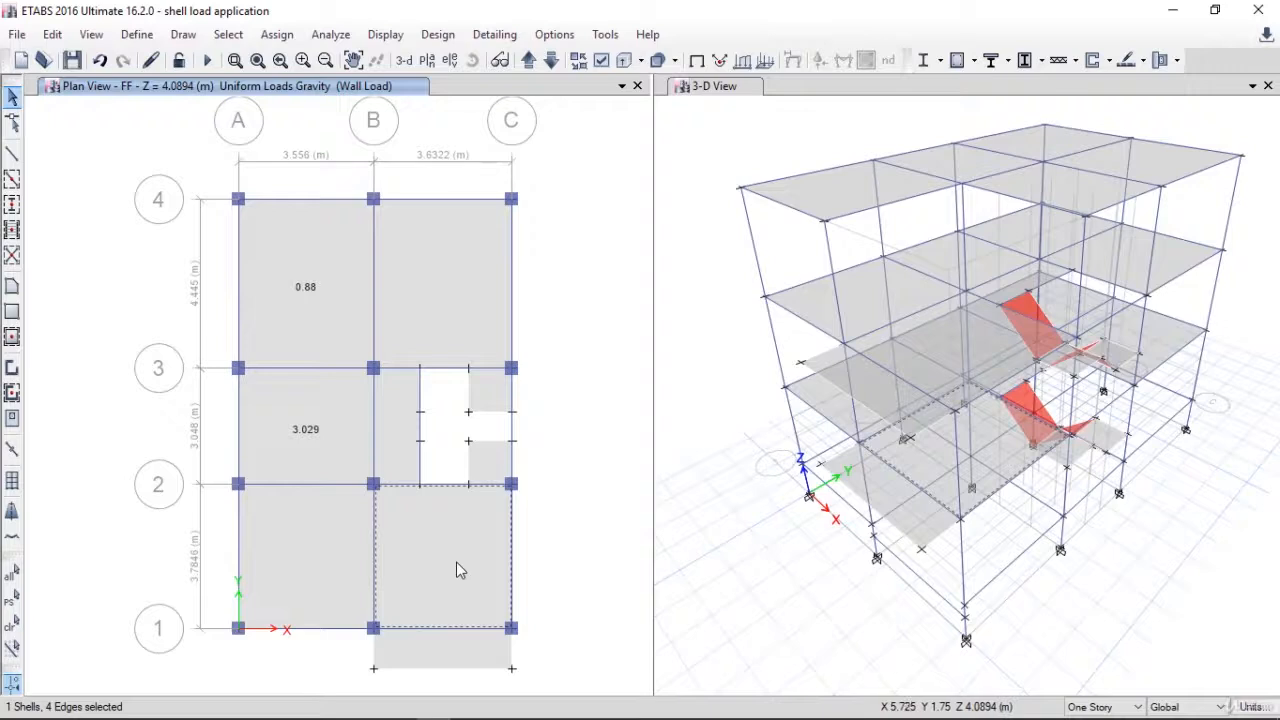
left_click(455, 662)
left_click(55, 34)
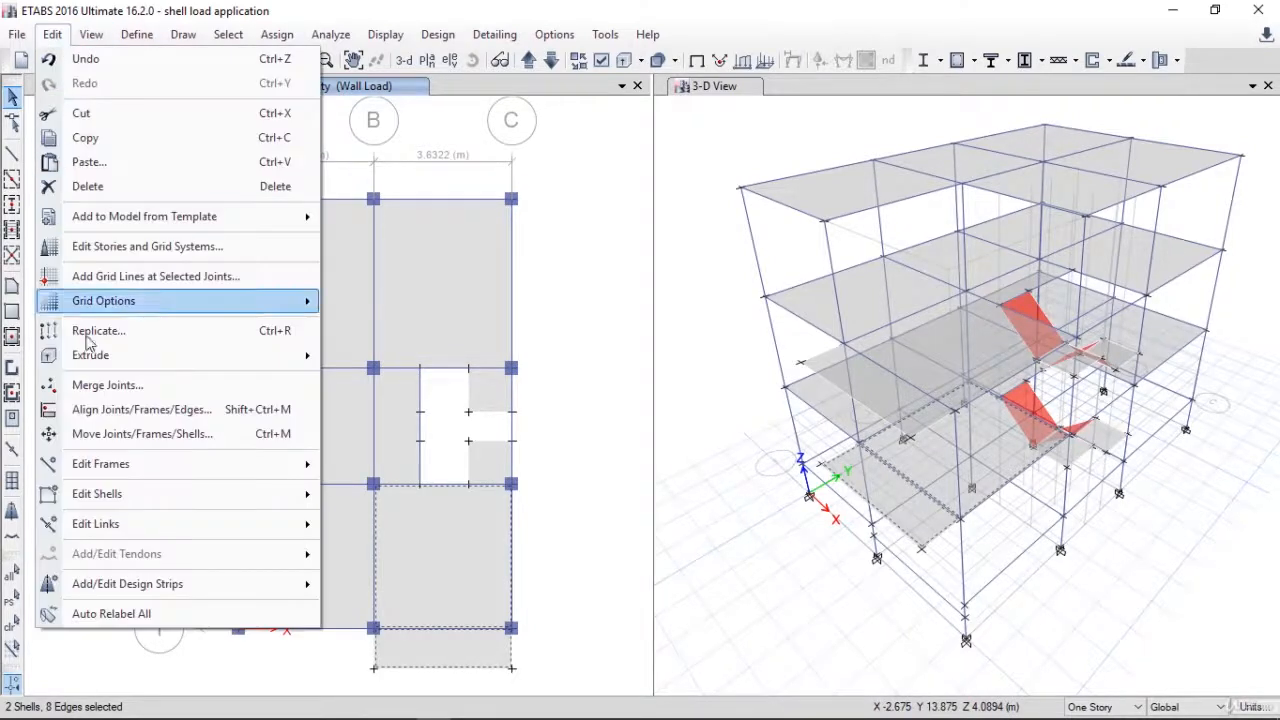
mouse_move(295, 490)
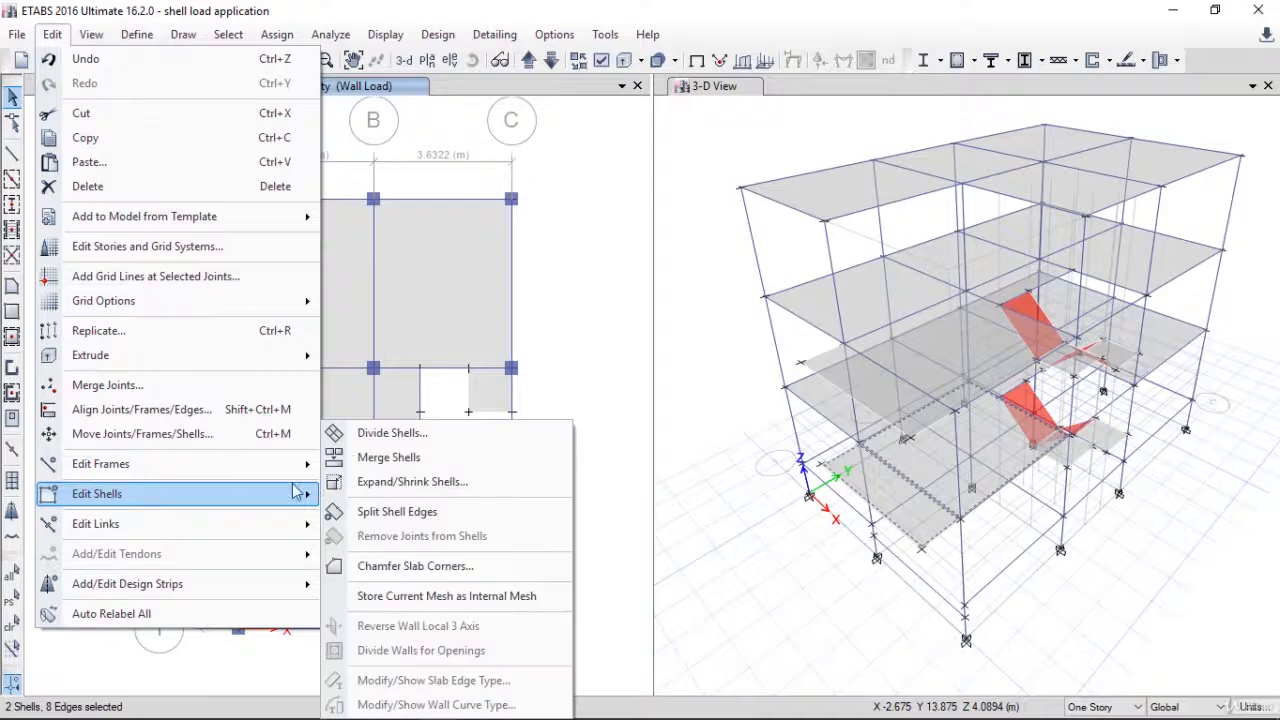
left_click(385, 457)
Assign a 0.869 kN/m² uniform gravity Wall Load to the merged living room and balcony slab, replacing existing loads
left_click(440, 573)
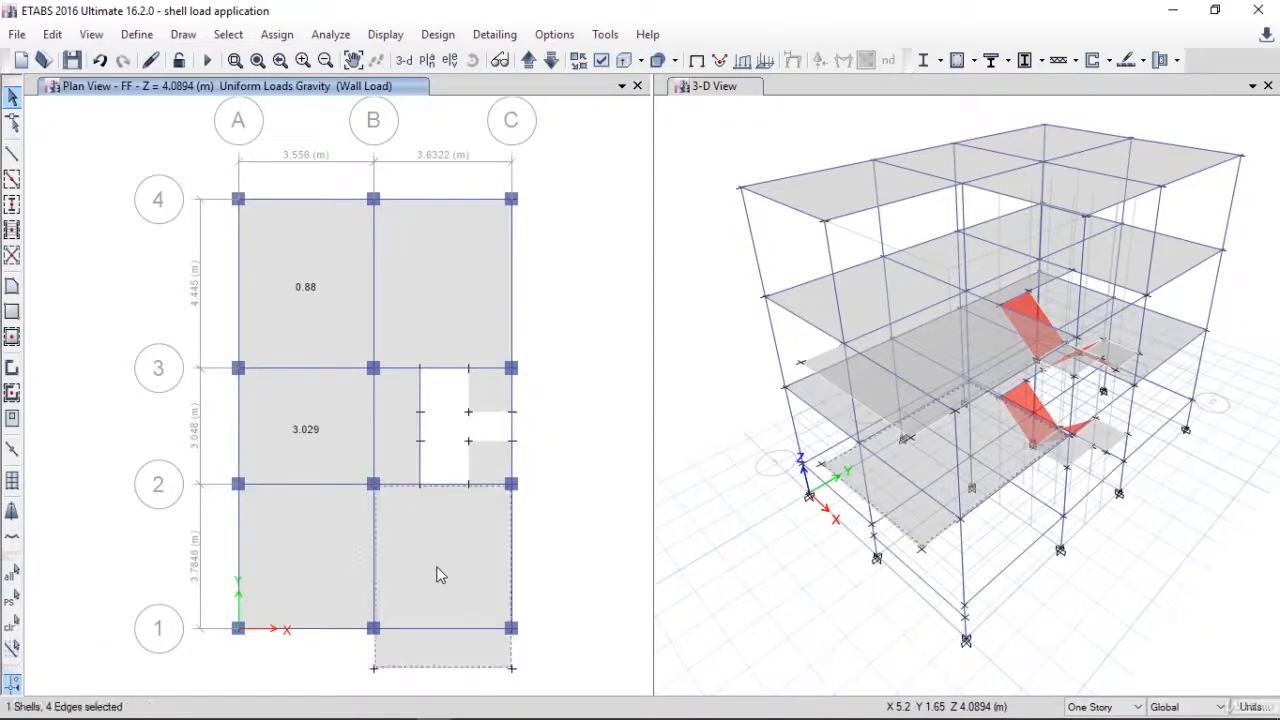
left_click(277, 34)
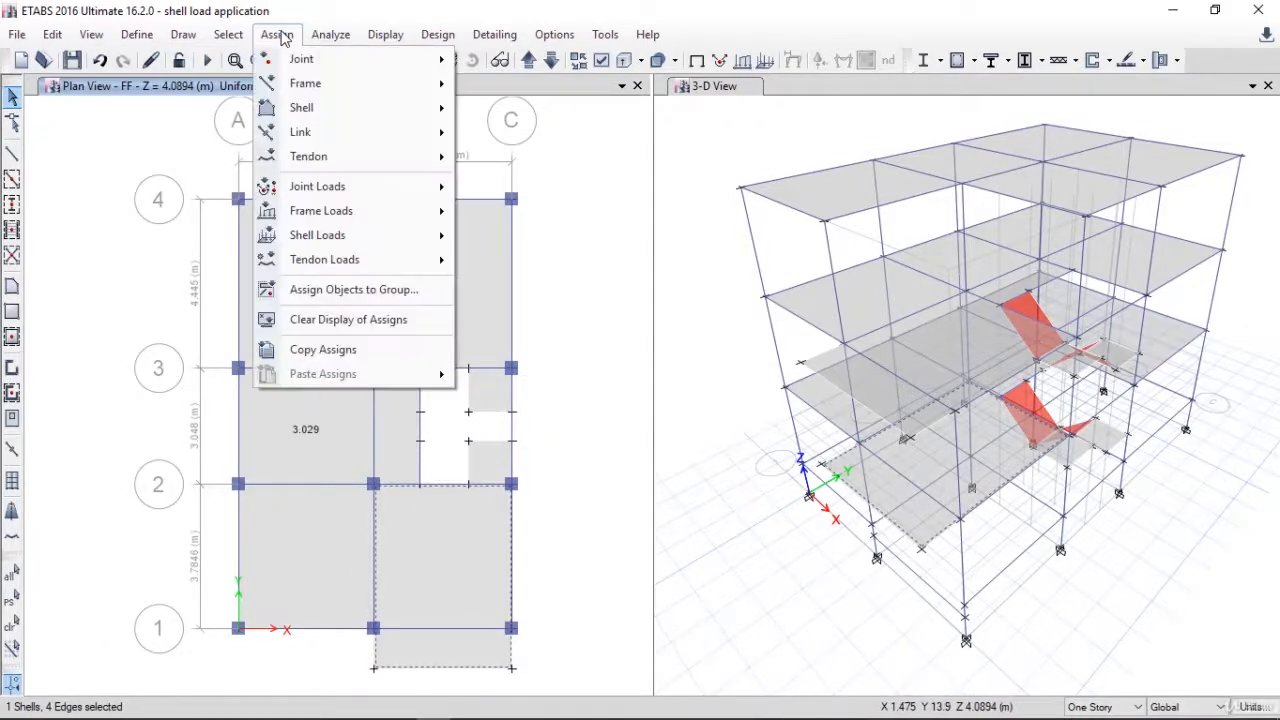
mouse_move(365, 236)
left_click(523, 264)
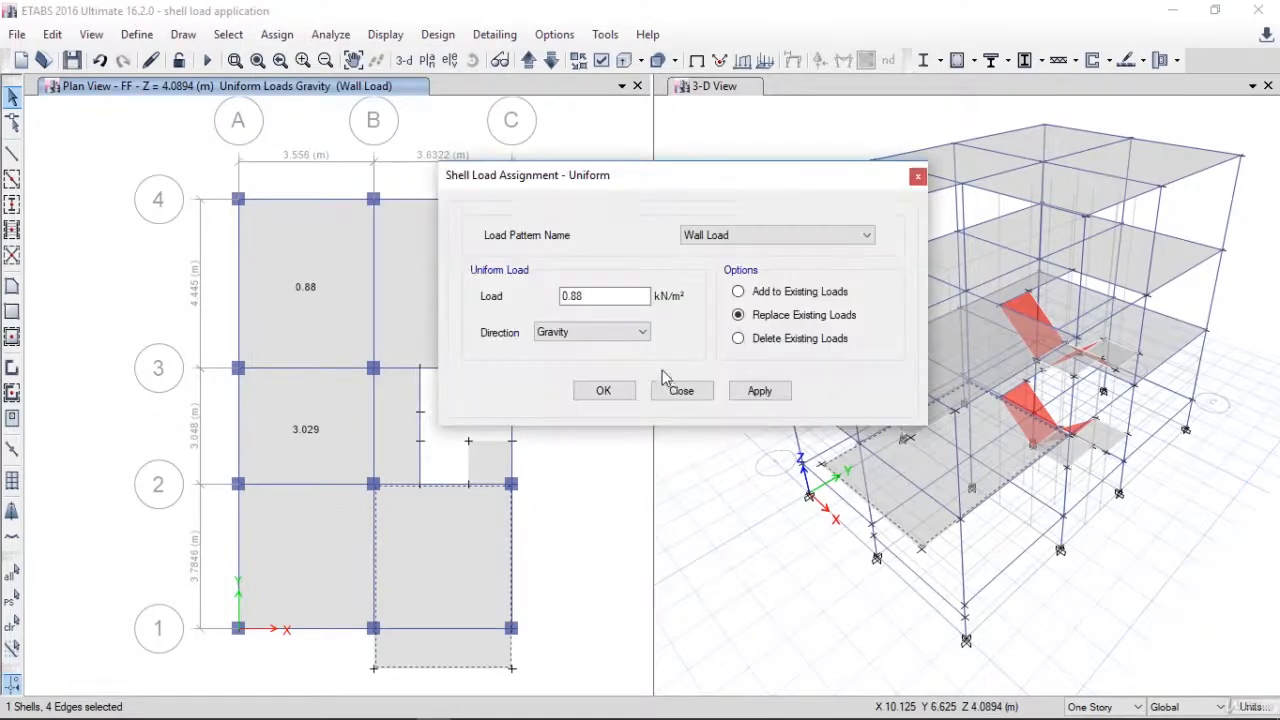
left_click_drag(611, 295, 417, 308)
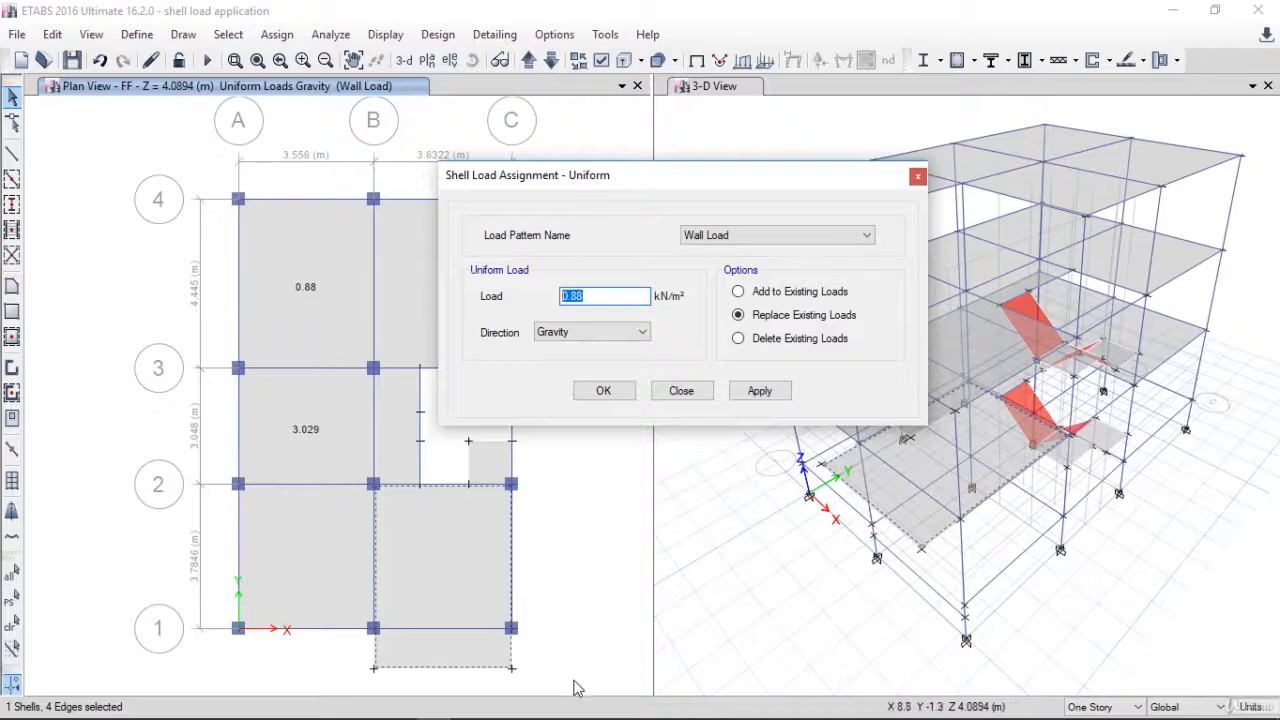
mouse_move(583, 718)
left_click(684, 707)
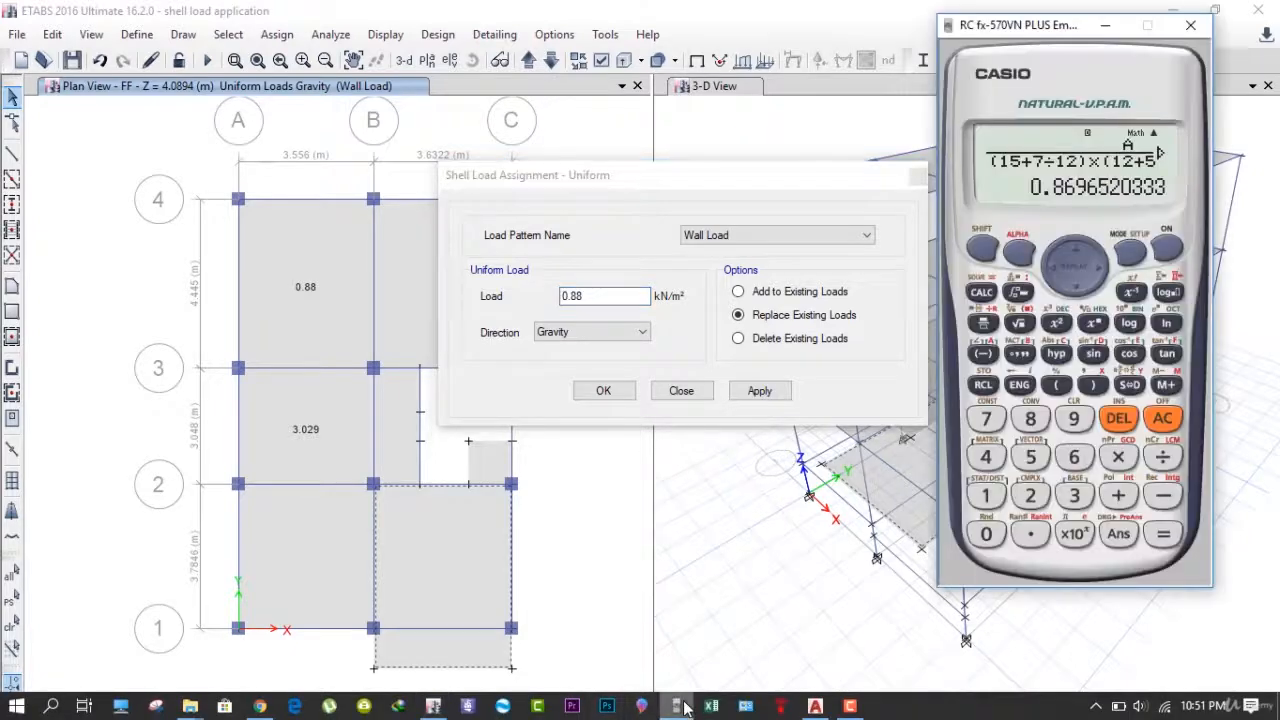
left_click(684, 707)
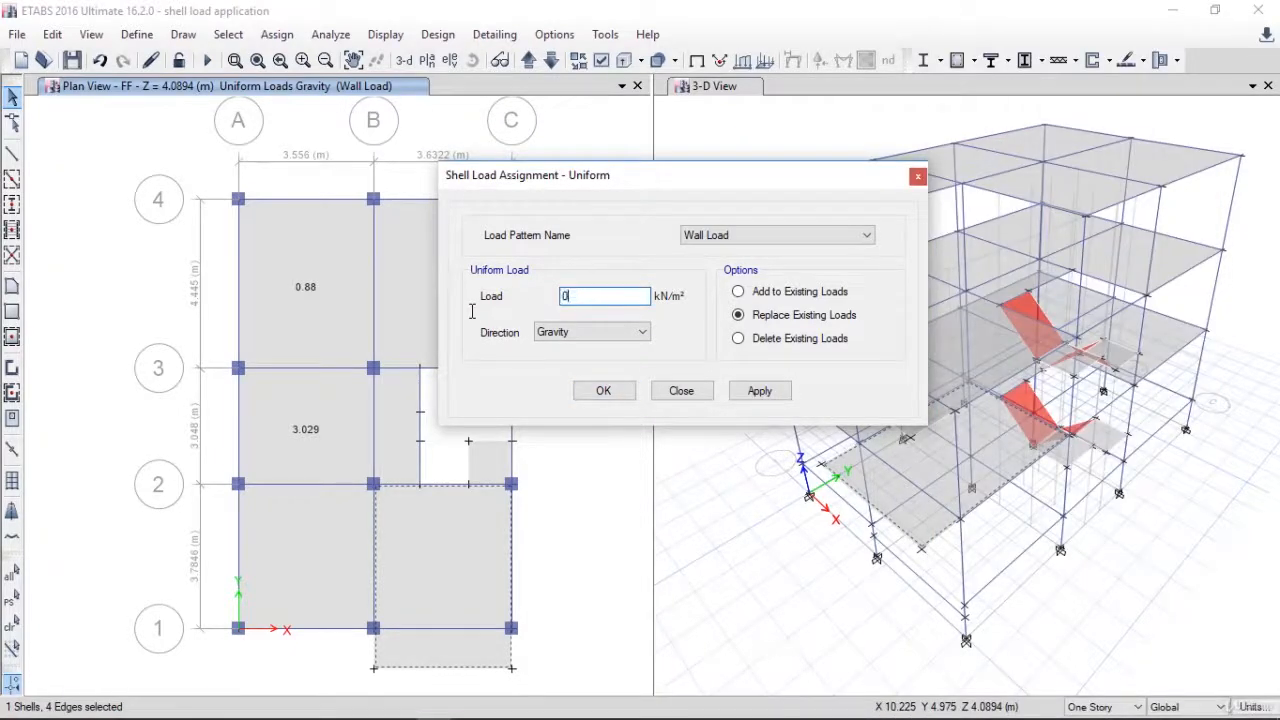
left_click(746, 393)
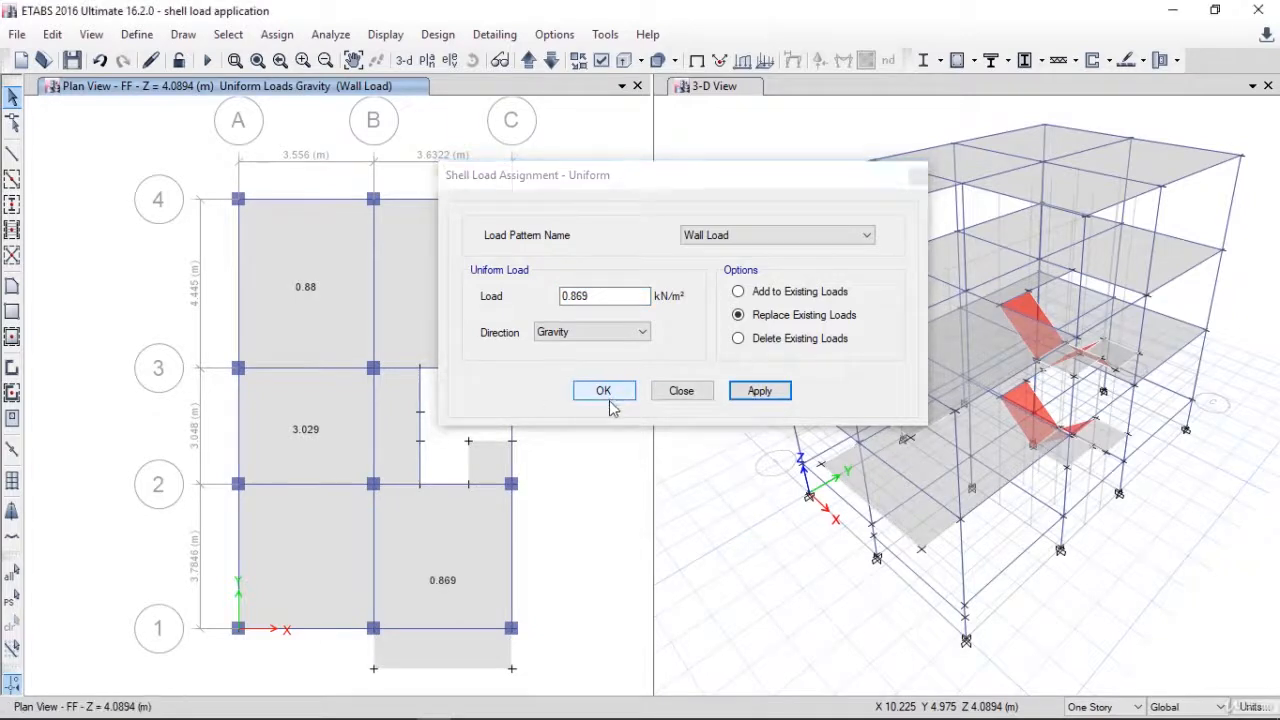
left_click(605, 392)
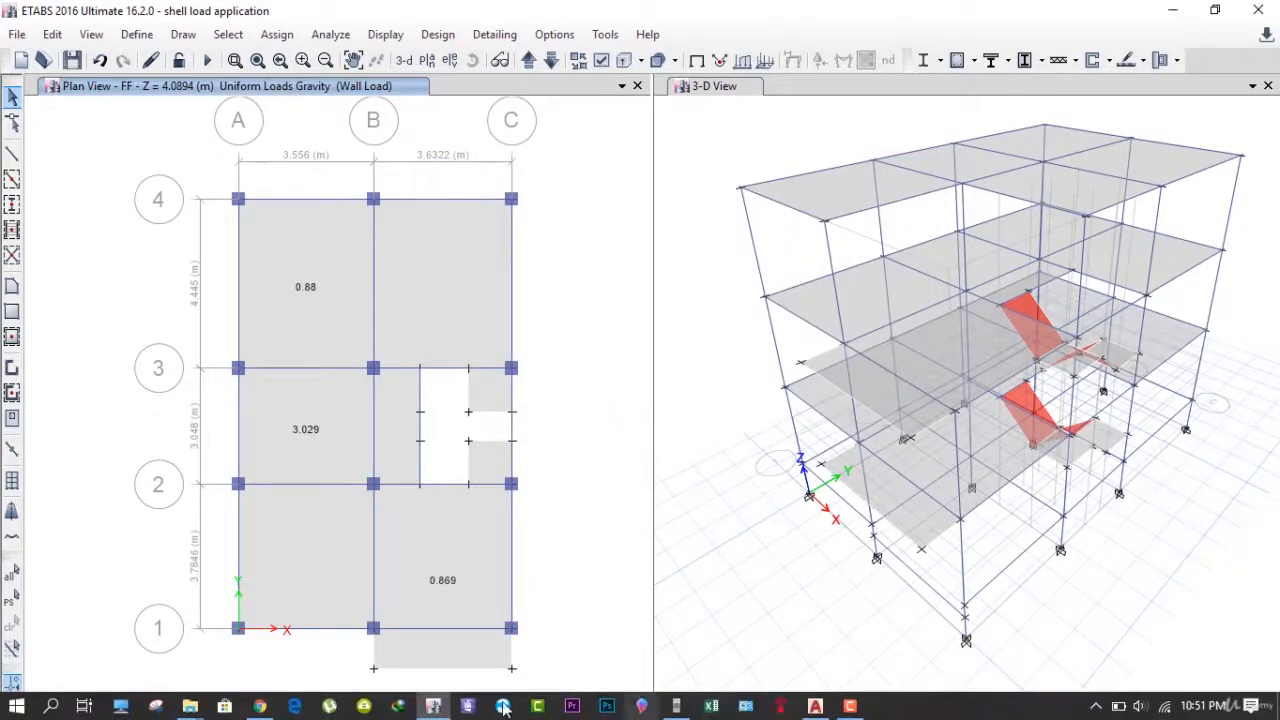
Switch to AutoCAD and add a vertical linear dimension beside the balcony at grid B, from the living room wall's outer corner to the small pier
left_click(815, 706)
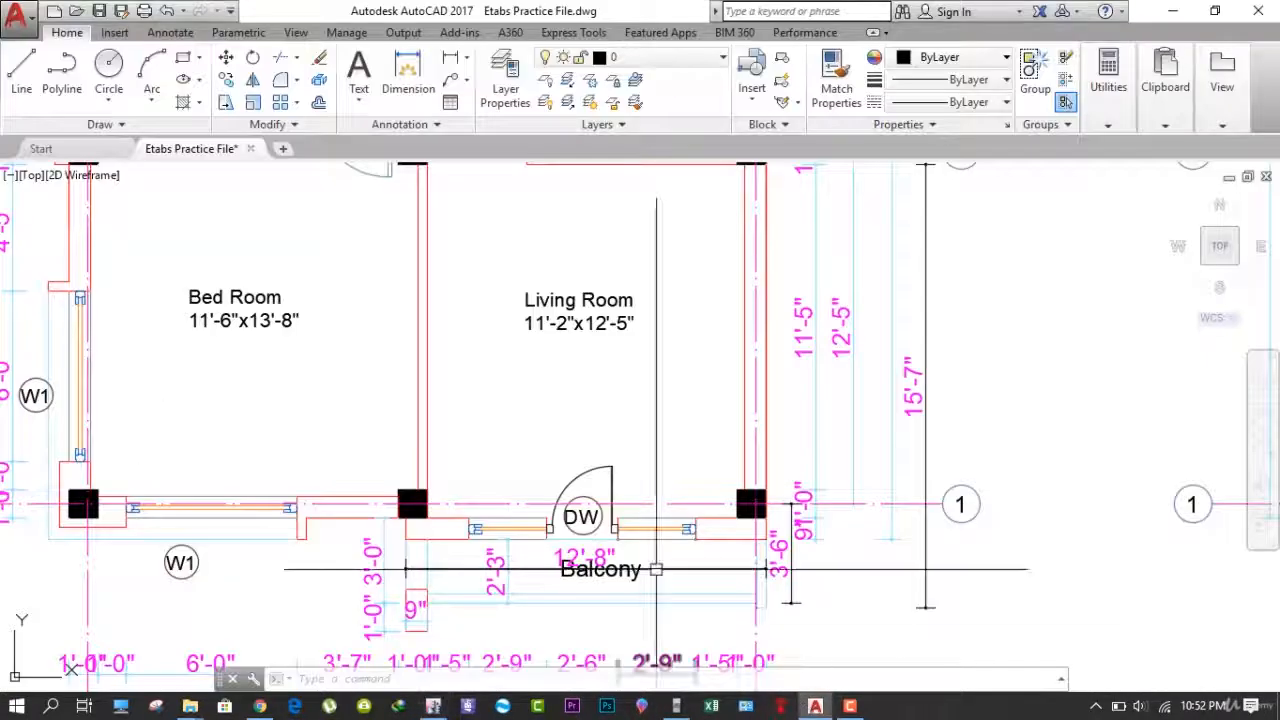
middle_click_drag(405, 589, 405, 535)
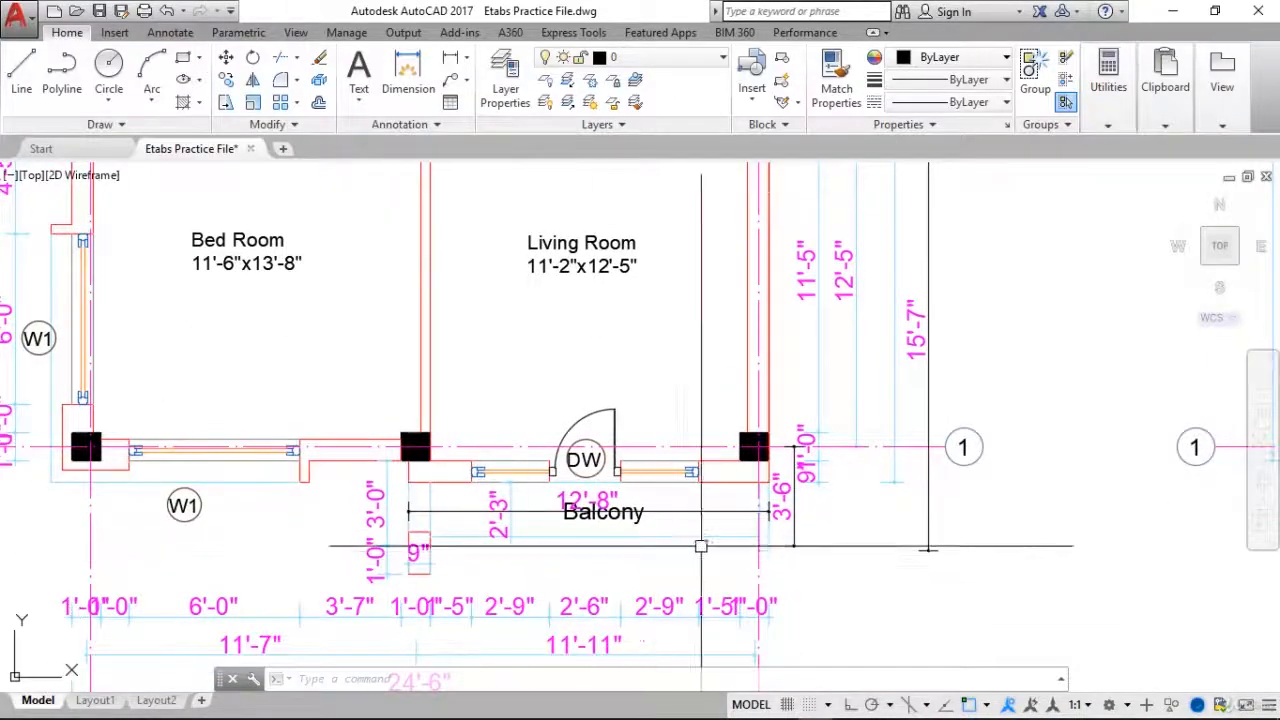
scroll(659, 544, "up", 2)
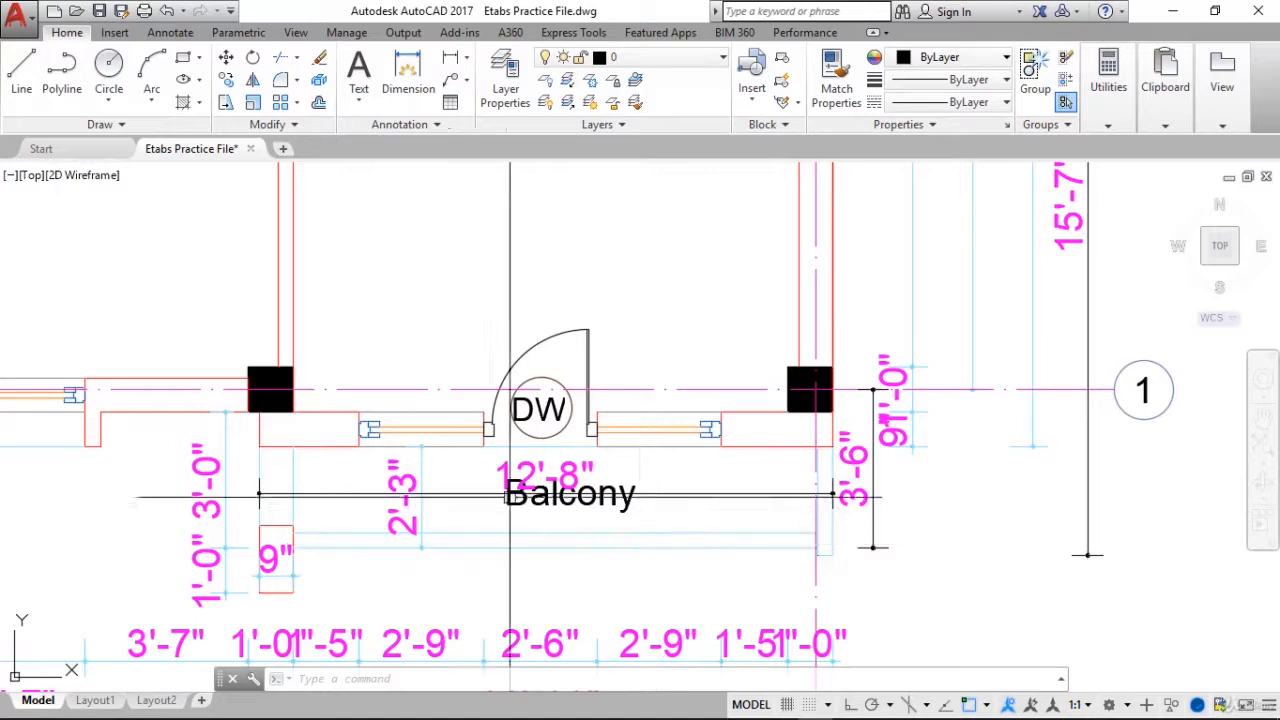
left_click(426, 64)
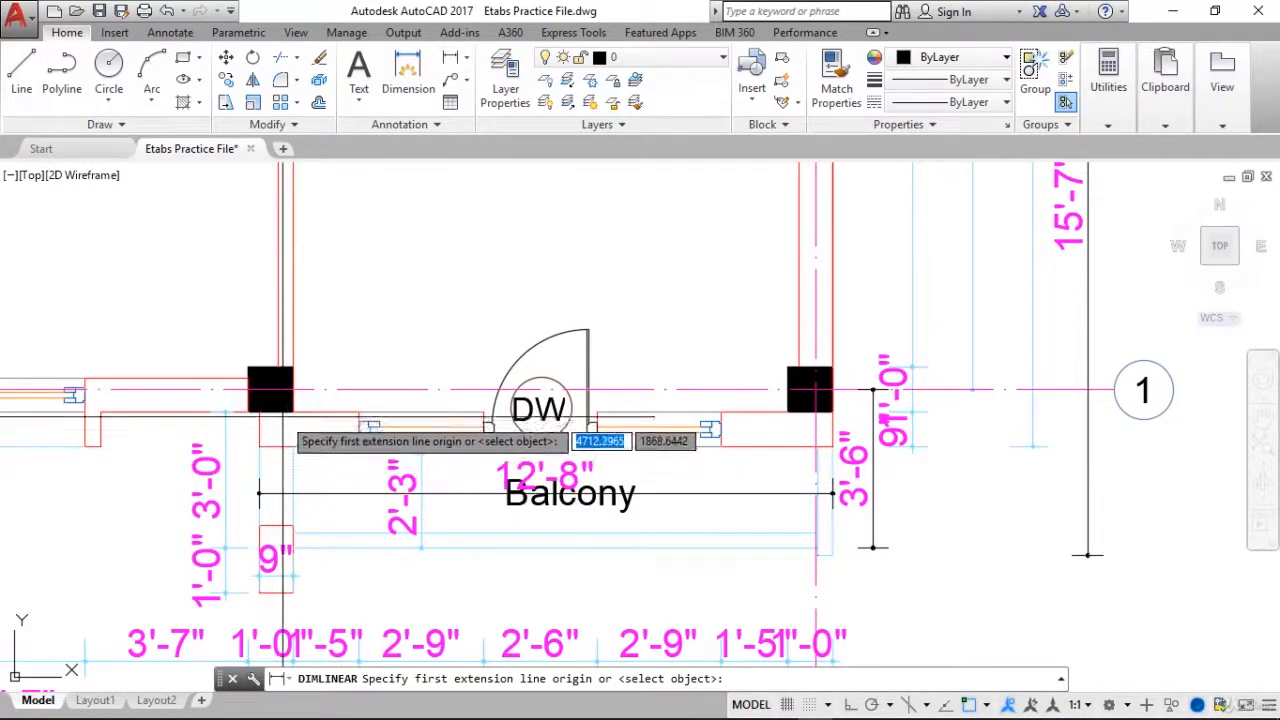
left_click(258, 447)
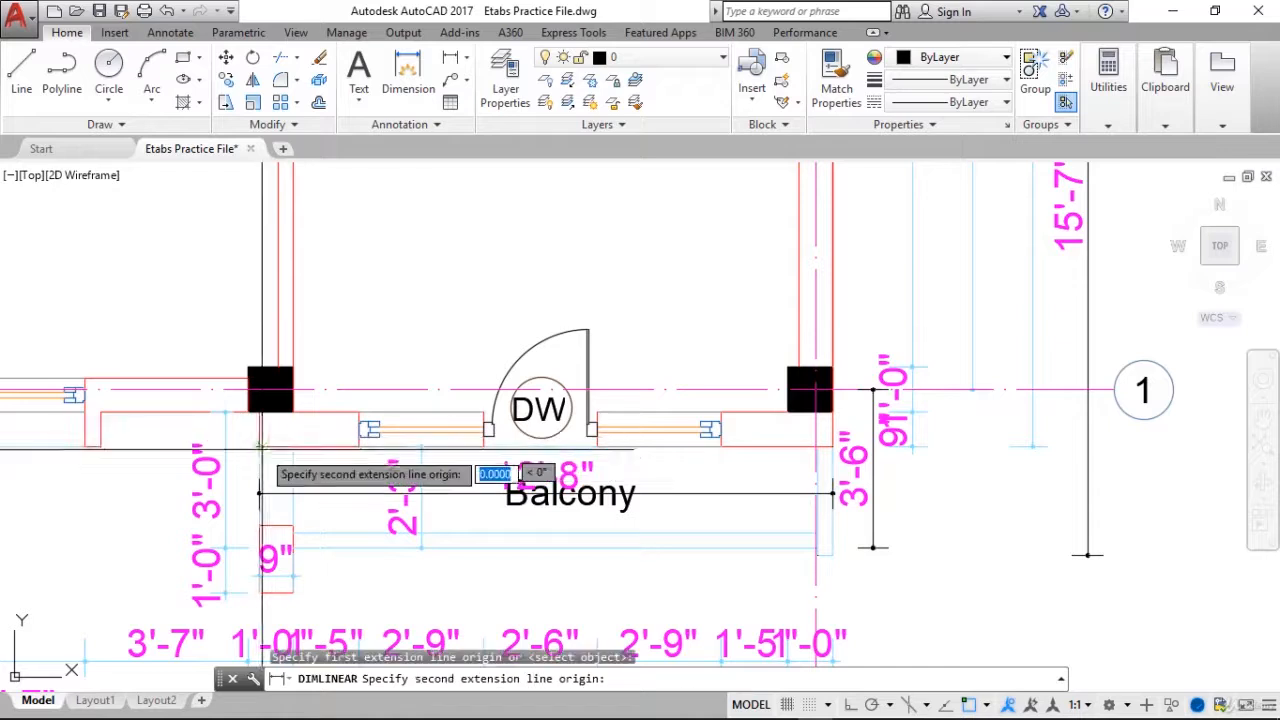
left_click(258, 576)
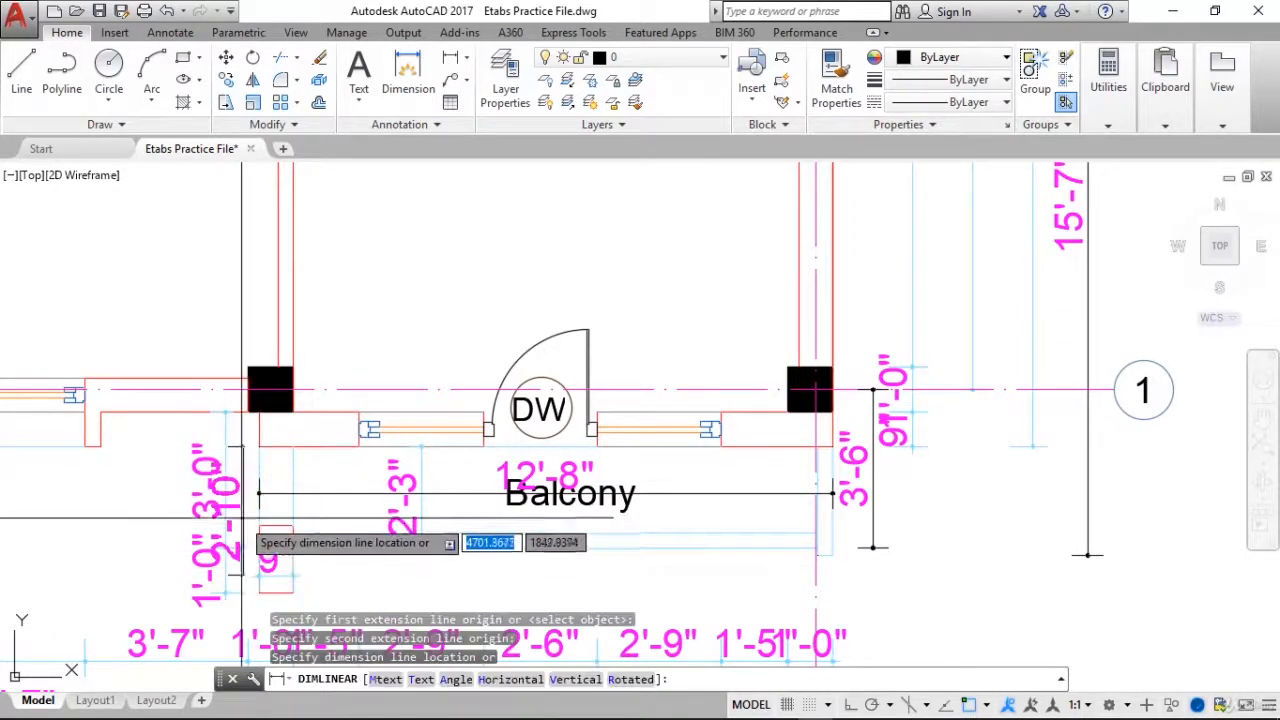
left_click(163, 512)
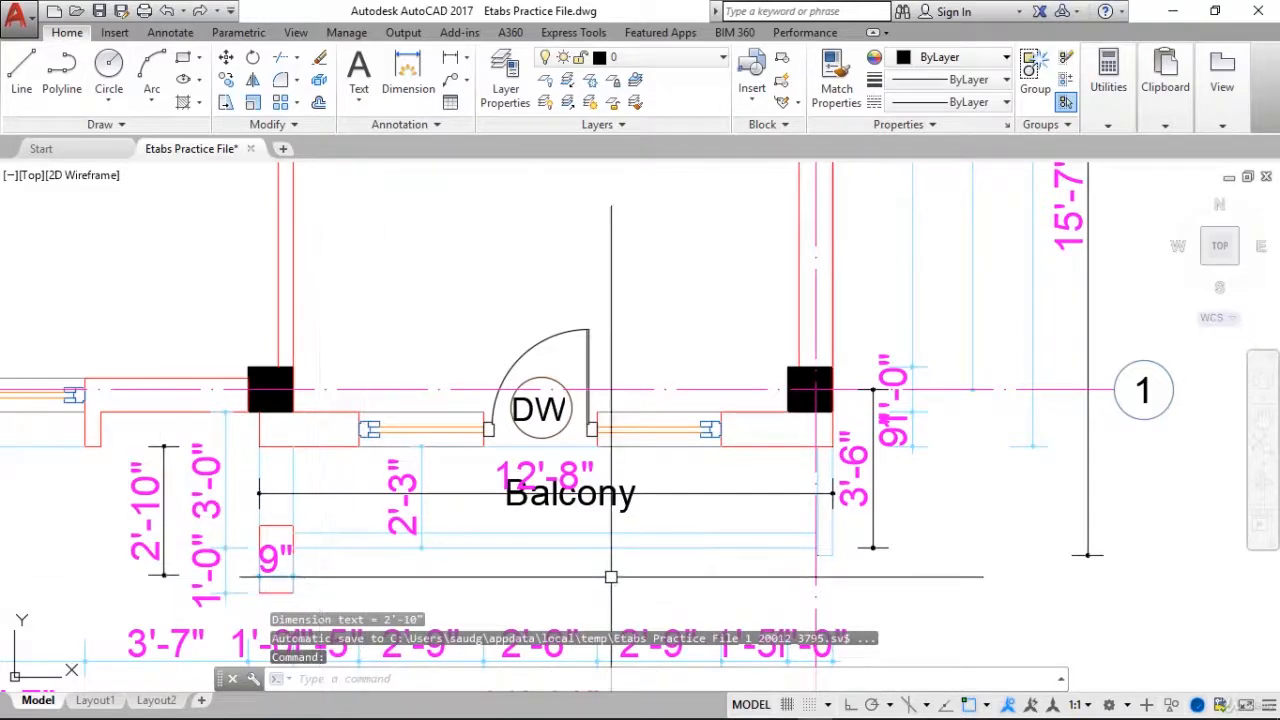
Add the balcony side lengths on the calculator as 2+12+2+(8+10+10)÷12 feet
left_click(675, 706)
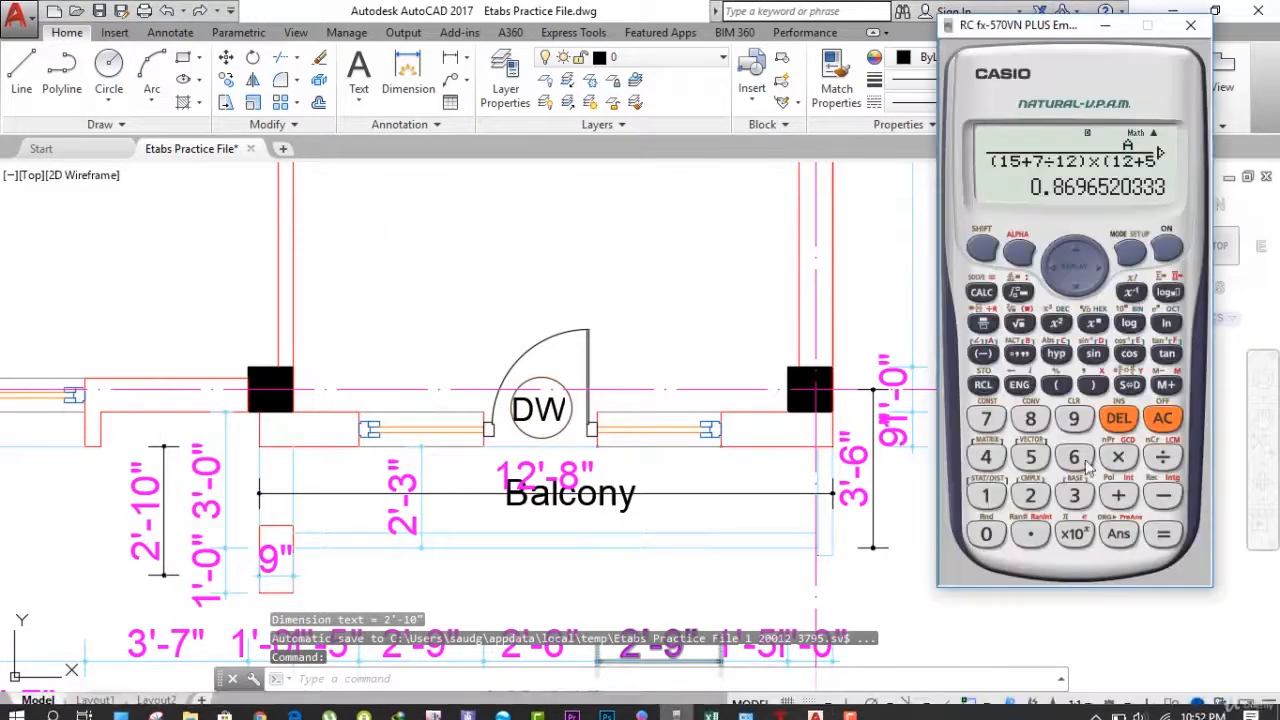
left_click(1160, 419)
type("2")
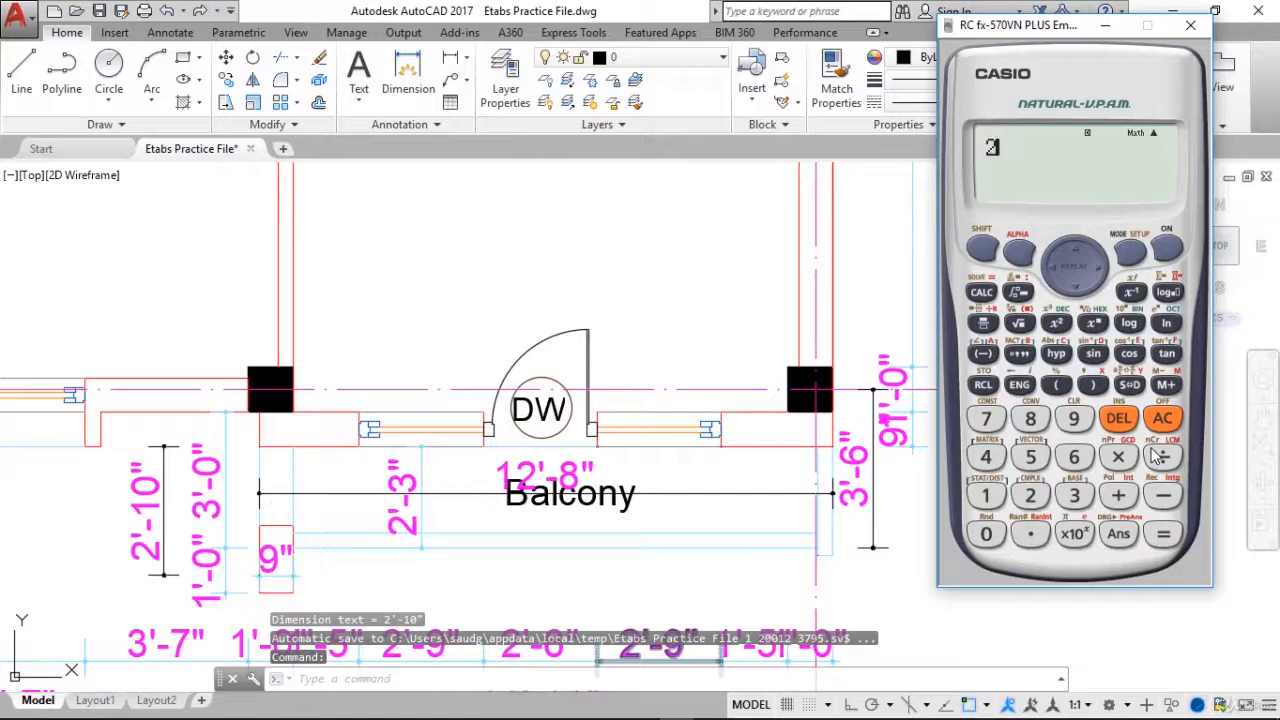
type("+12+2")
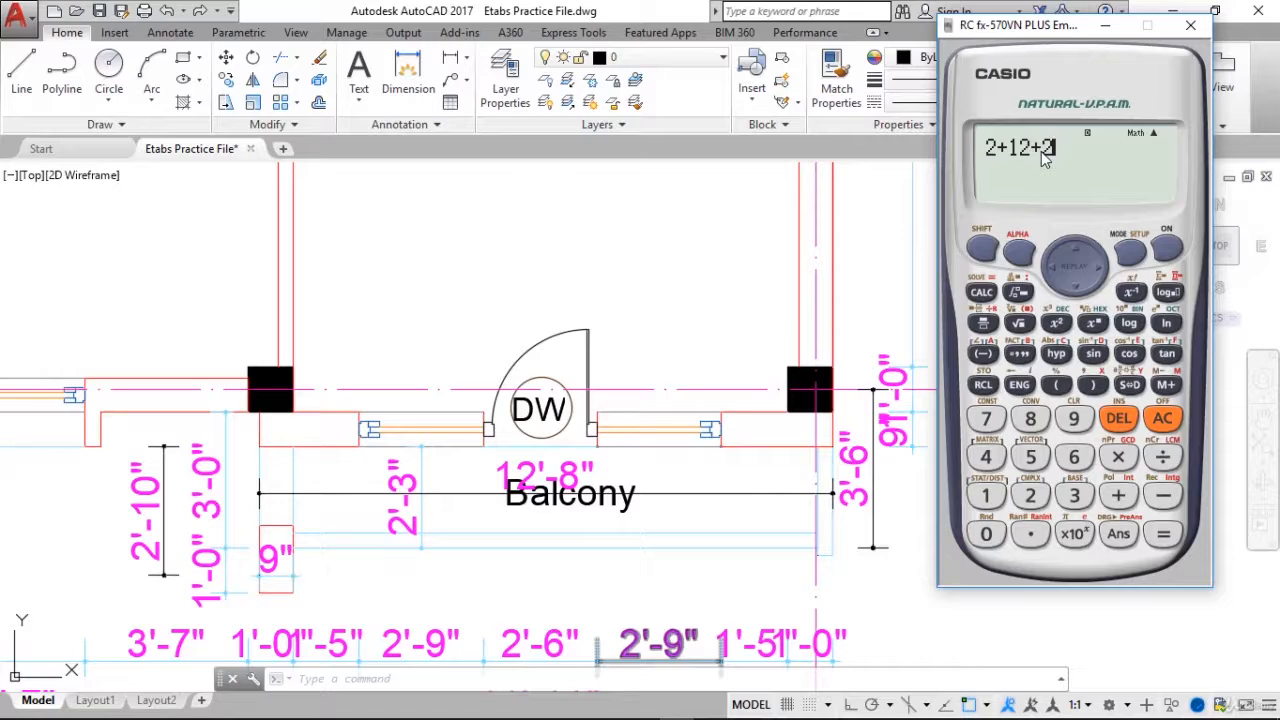
type("+(8+10+10")
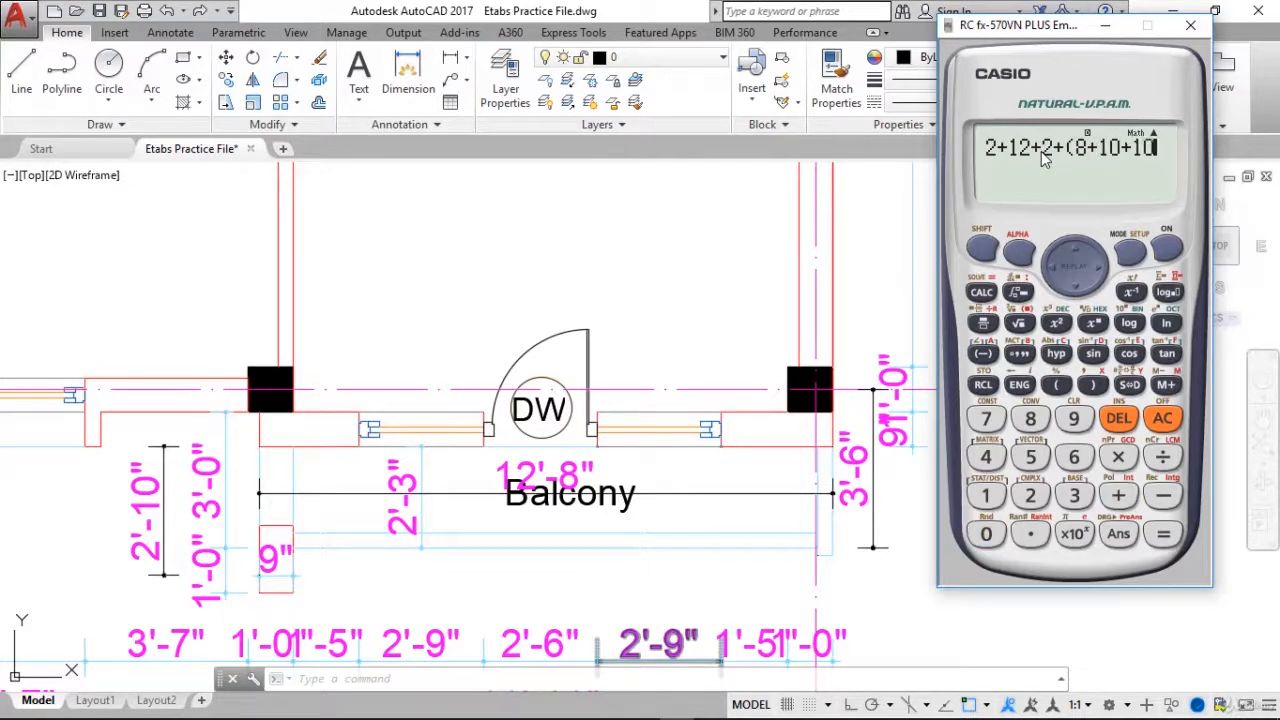
type(")/12")
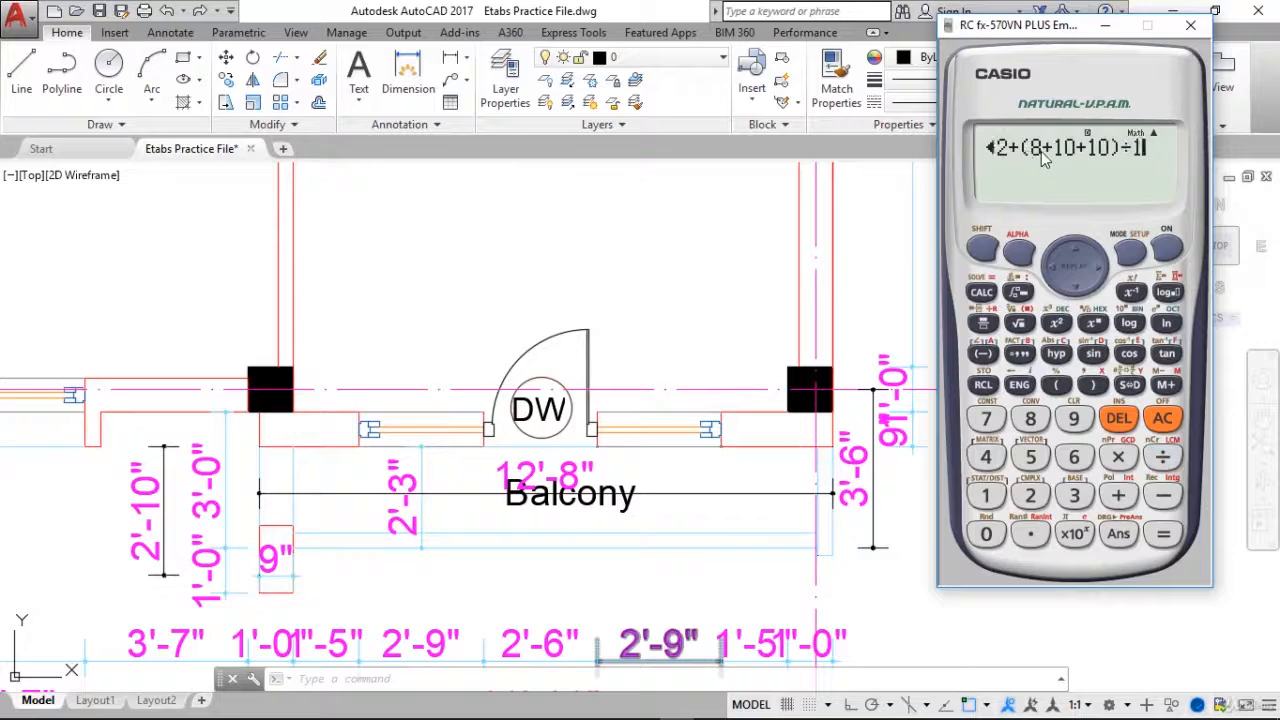
key("Return")
Convert the total length to metres and compute the wall volume with Ans÷3.281×0.11×1
type("/3.281")
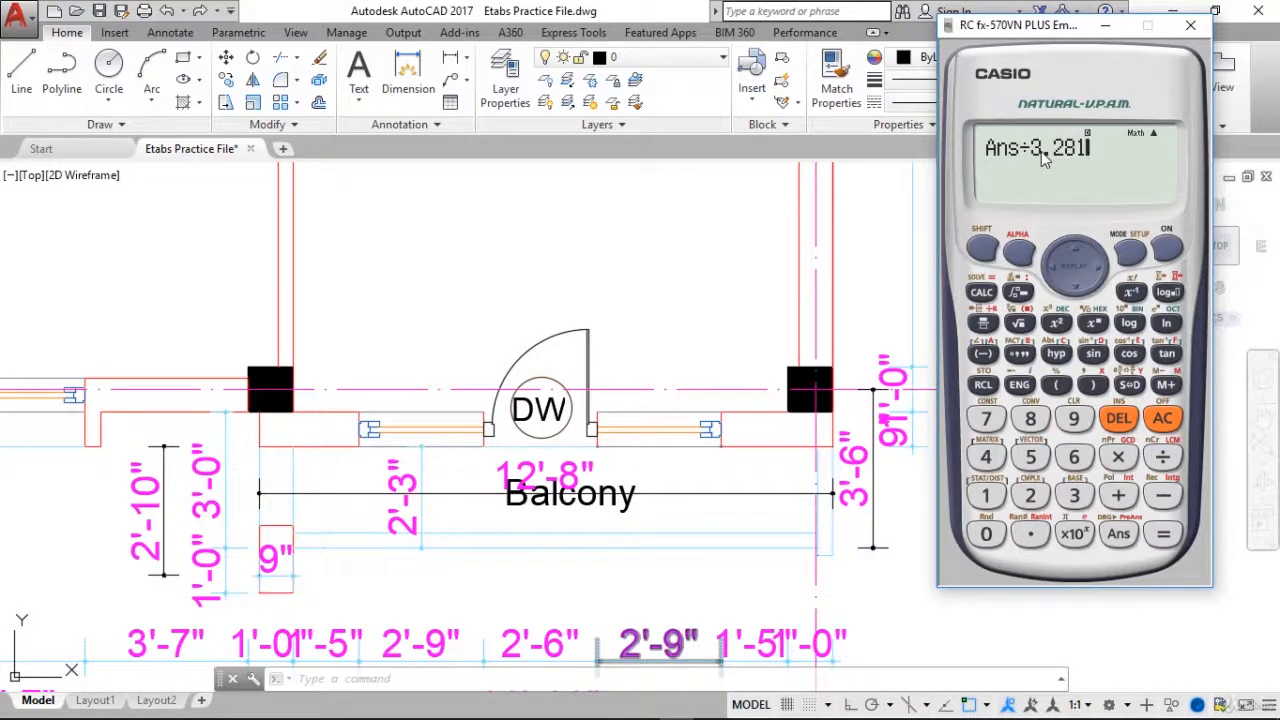
type("*0.11")
type("*")
type("1")
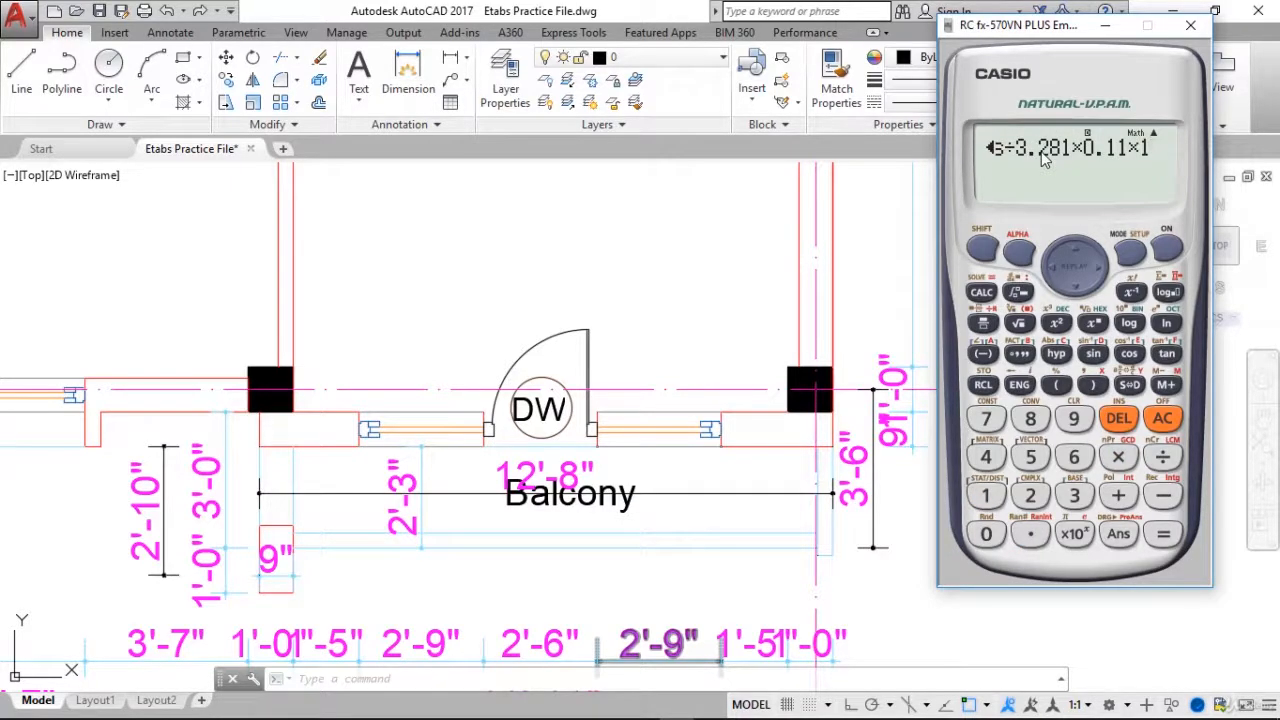
key("Return")
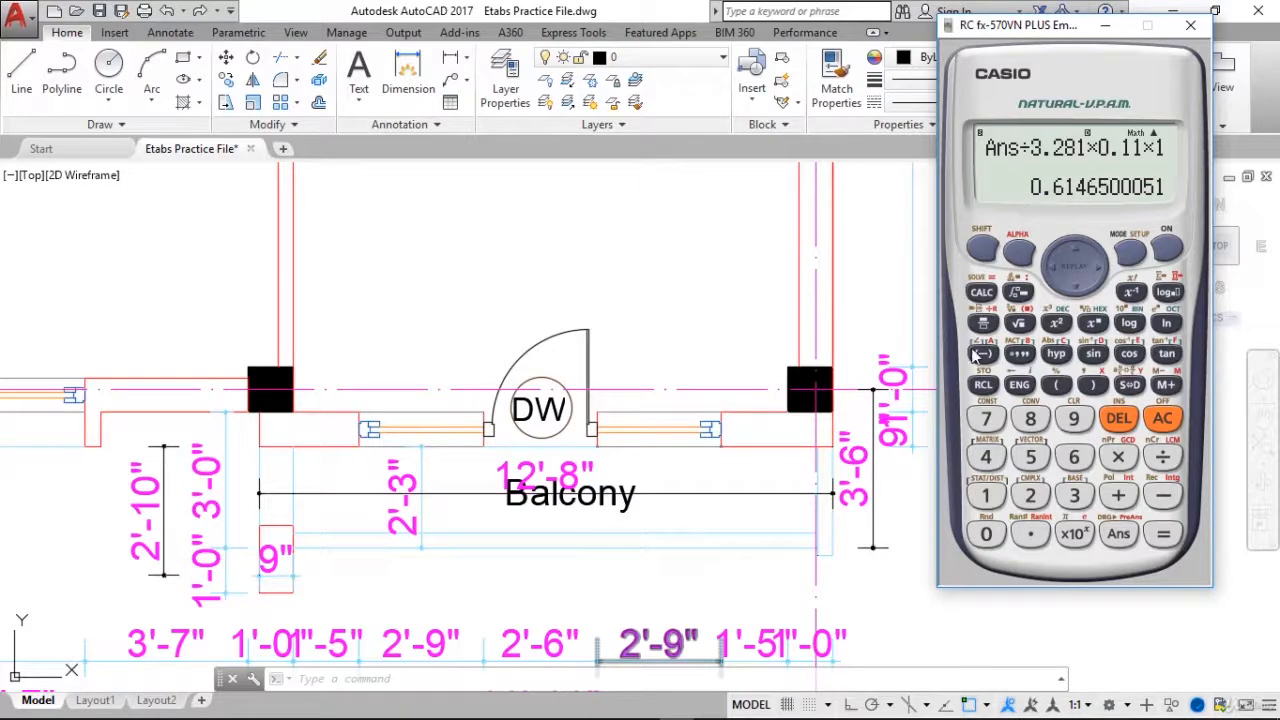
Store the computed result in calculator memory C and clear the display
left_click(1055, 357)
left_click(1162, 418)
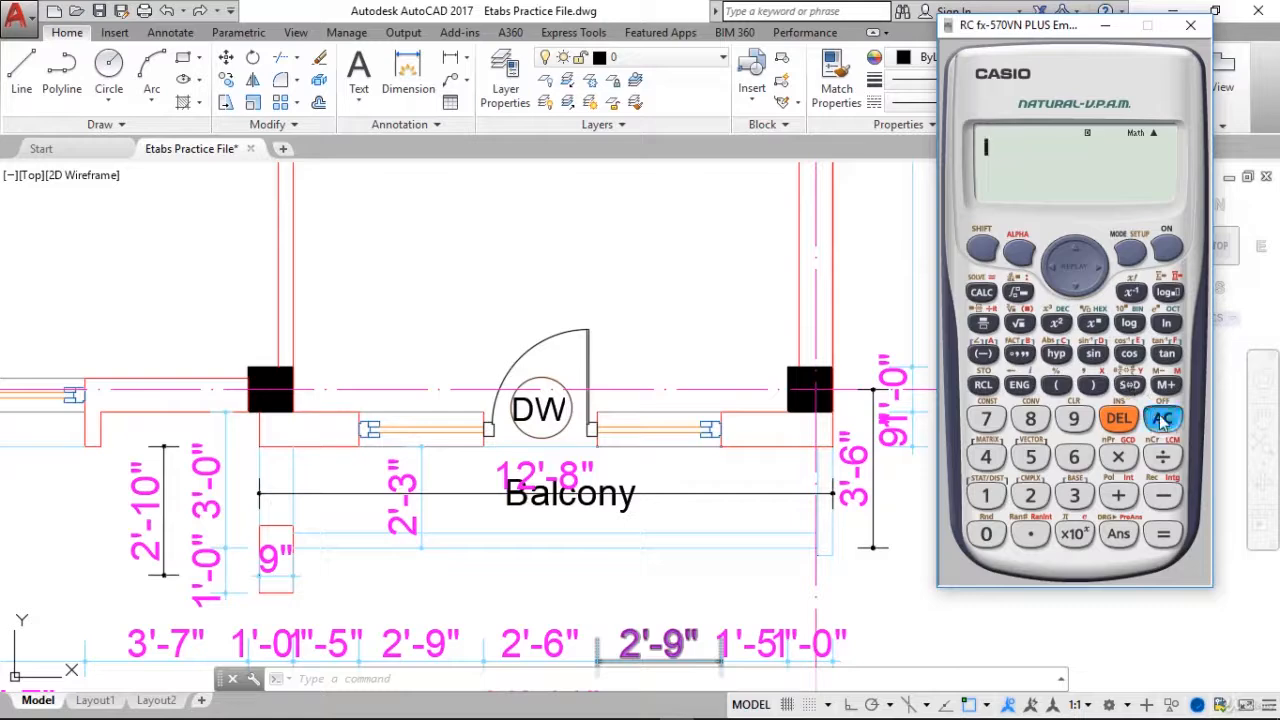
left_click(1118, 533)
left_click(1163, 533)
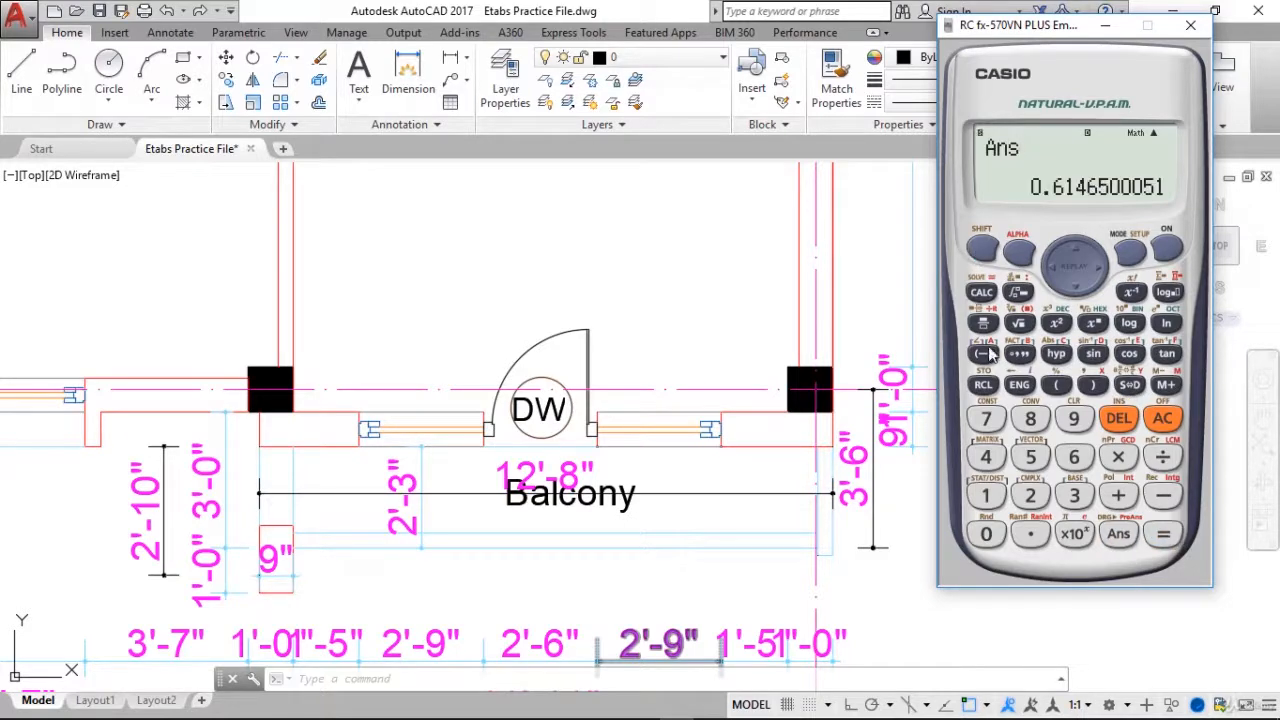
left_click(984, 384)
left_click(1058, 357)
left_click(1162, 418)
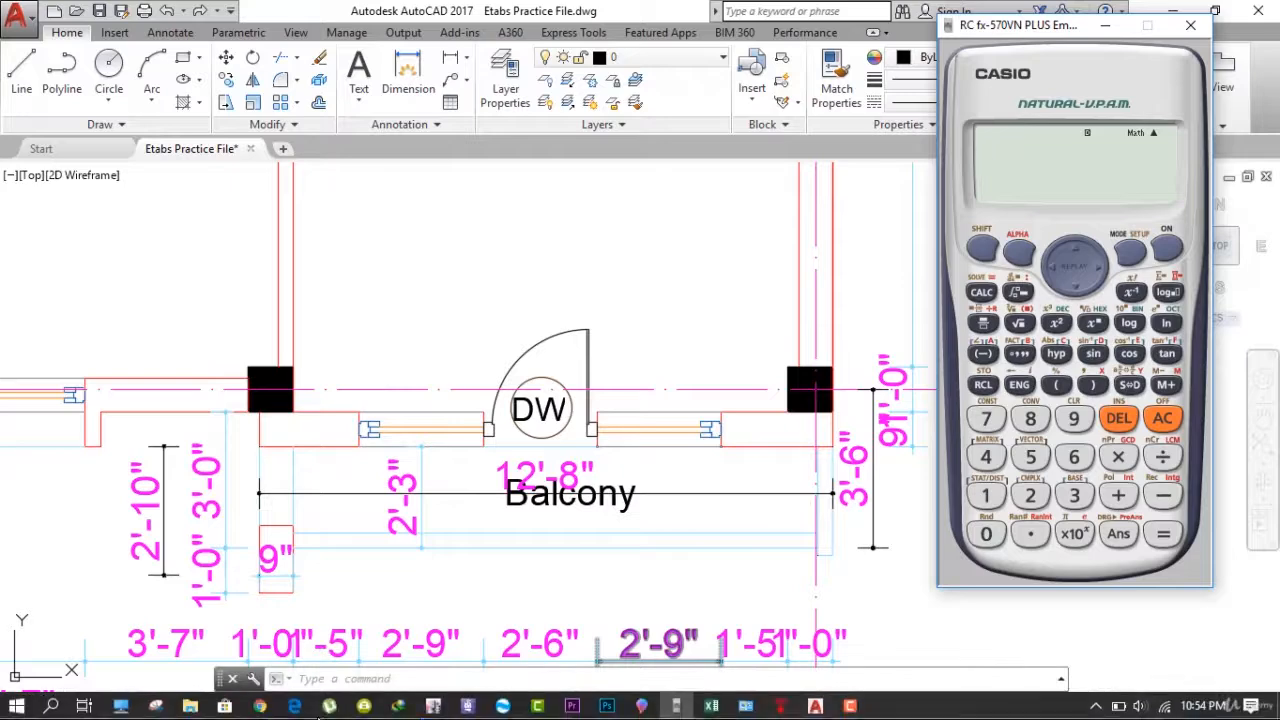
Switch to ETABS, select the merged living room and balcony slab, and calculate its doubled wall load as 0.869×2
left_click(433, 706)
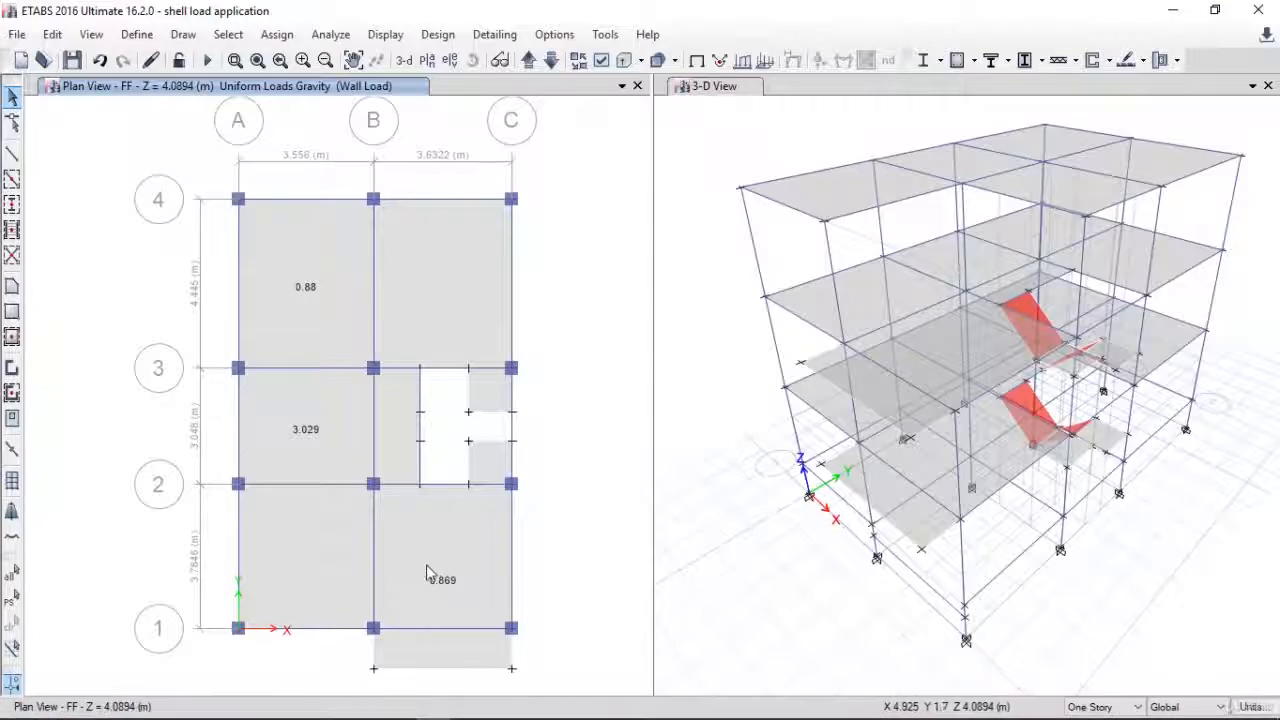
left_click(427, 564)
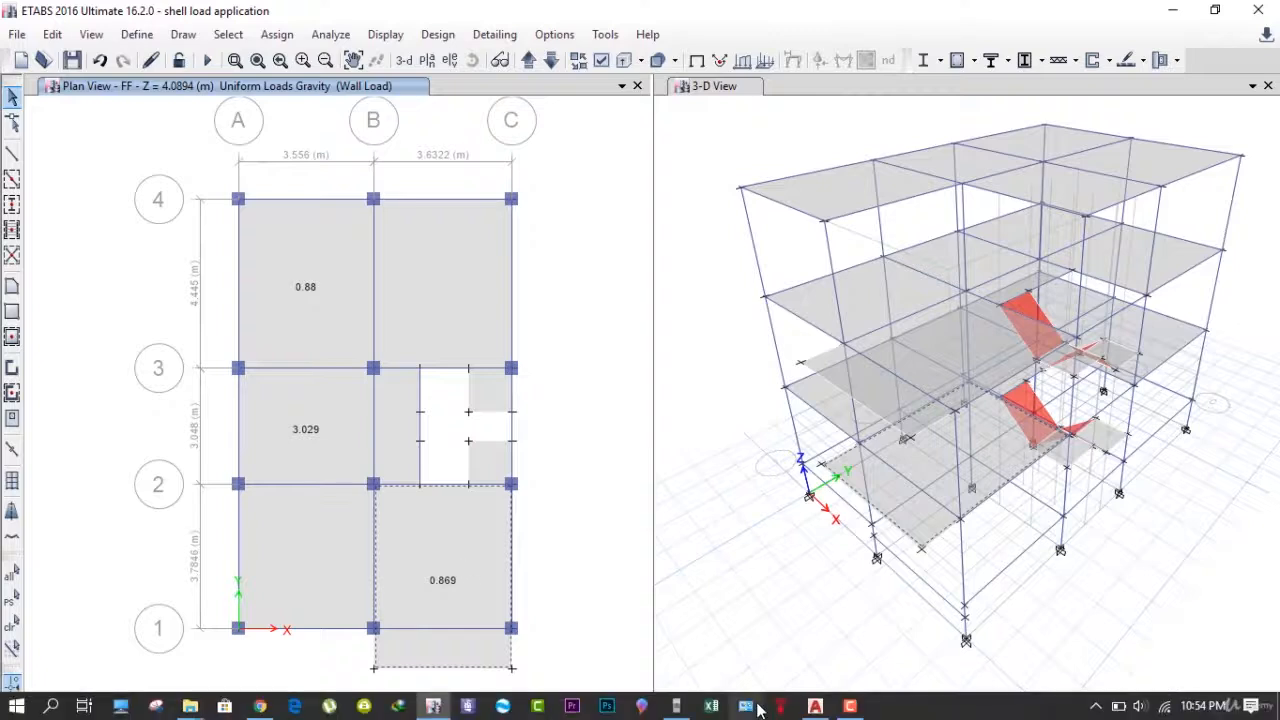
left_click(748, 706)
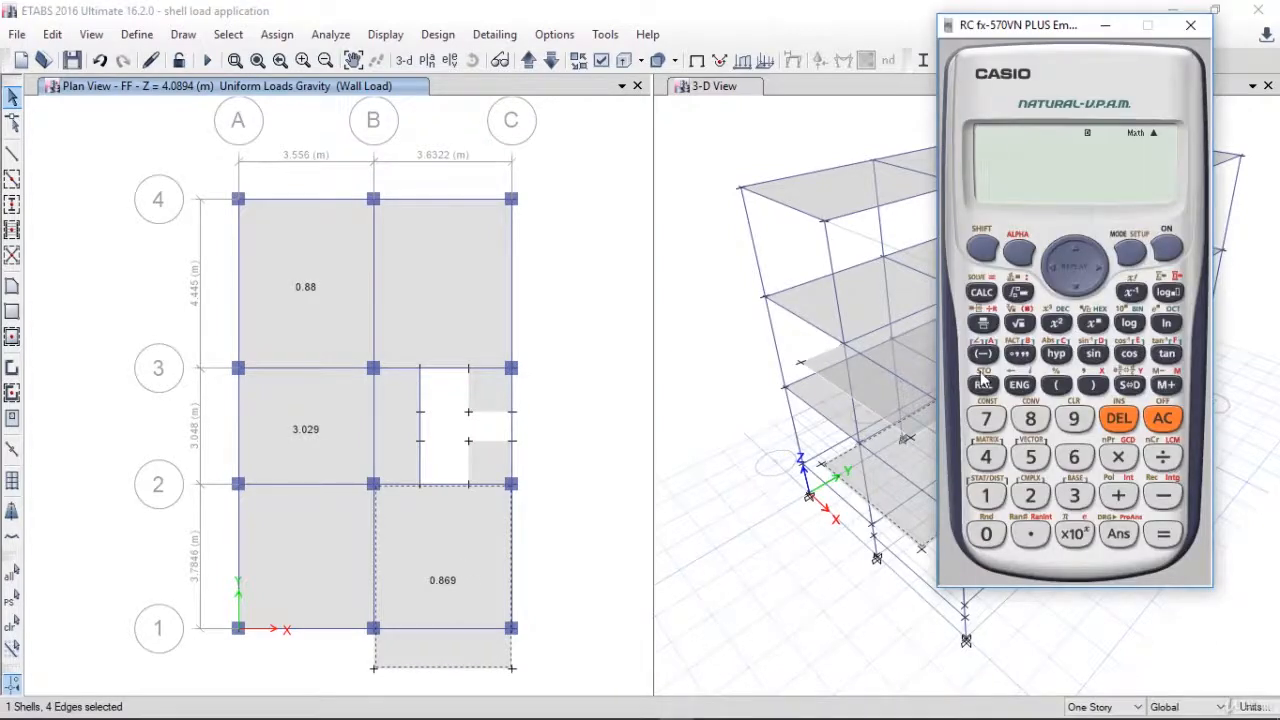
type("0.869×2")
key("Return")
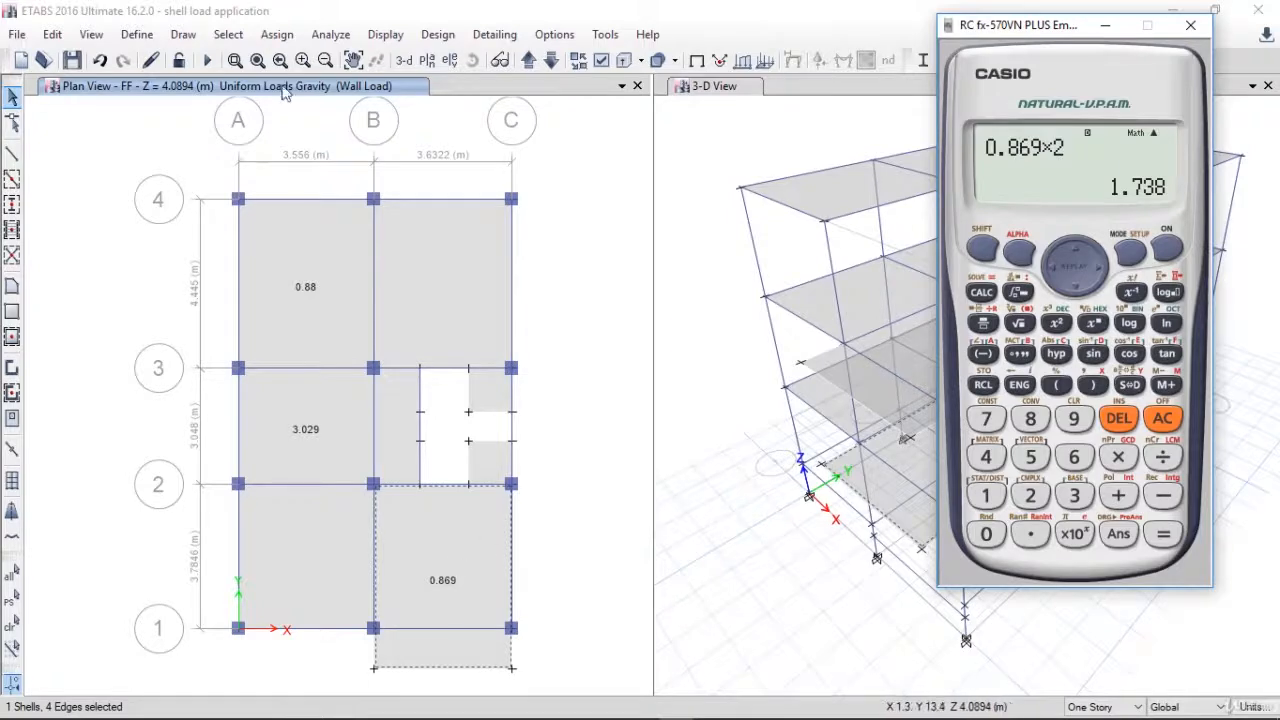
Assign a uniform gravity Wall Load of 0.869*2 kN/m² to the selected slab, replacing existing loads
left_click(277, 34)
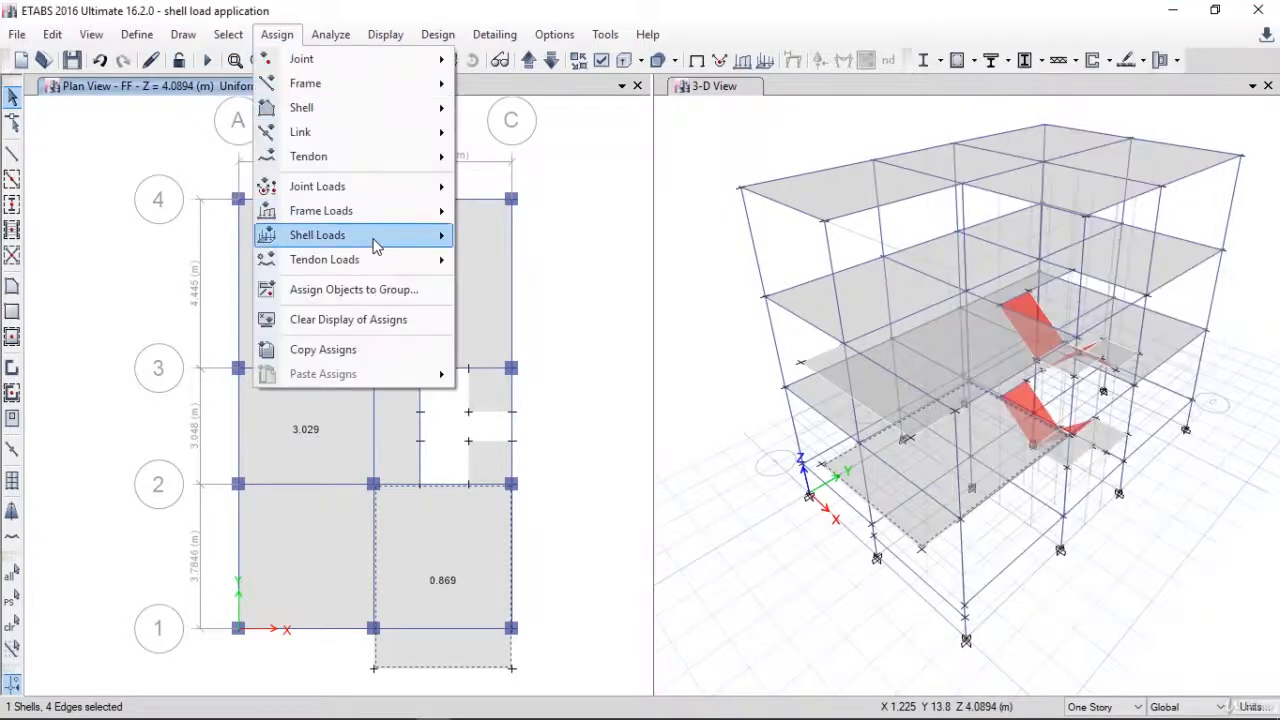
mouse_move(375, 240)
left_click(511, 262)
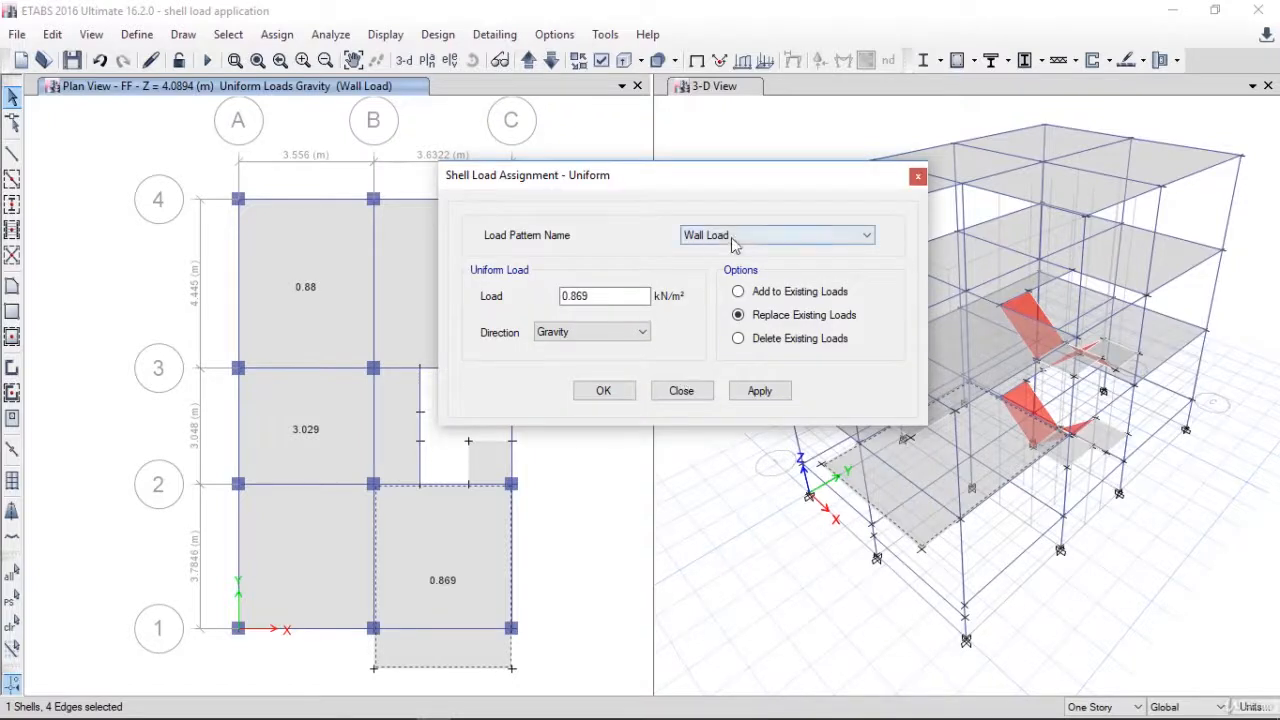
left_click(607, 297)
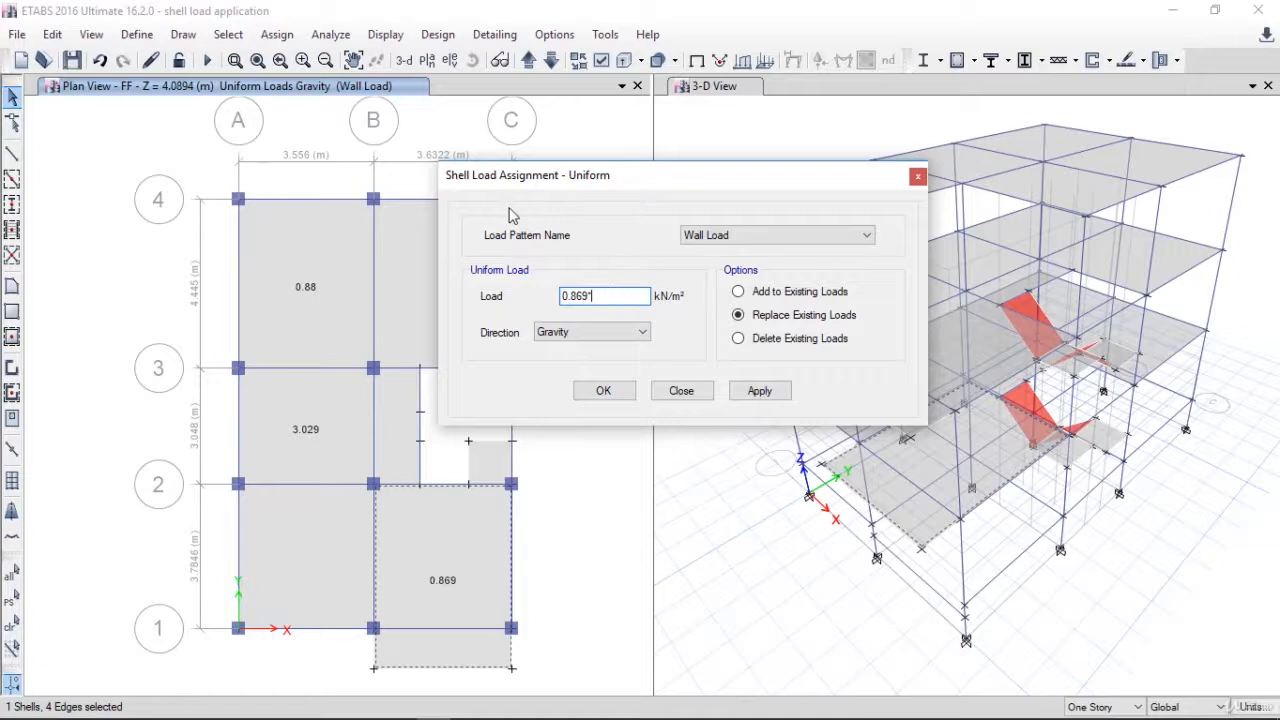
type("*2")
left_click(755, 392)
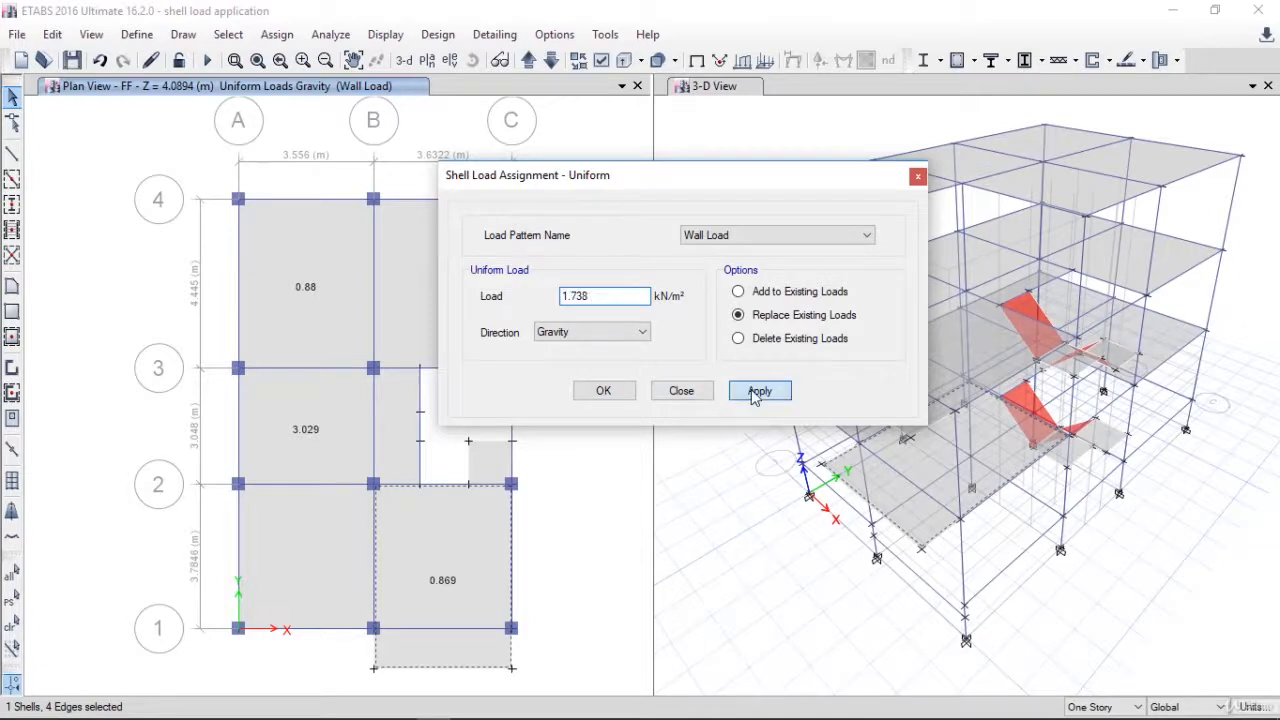
left_click(604, 391)
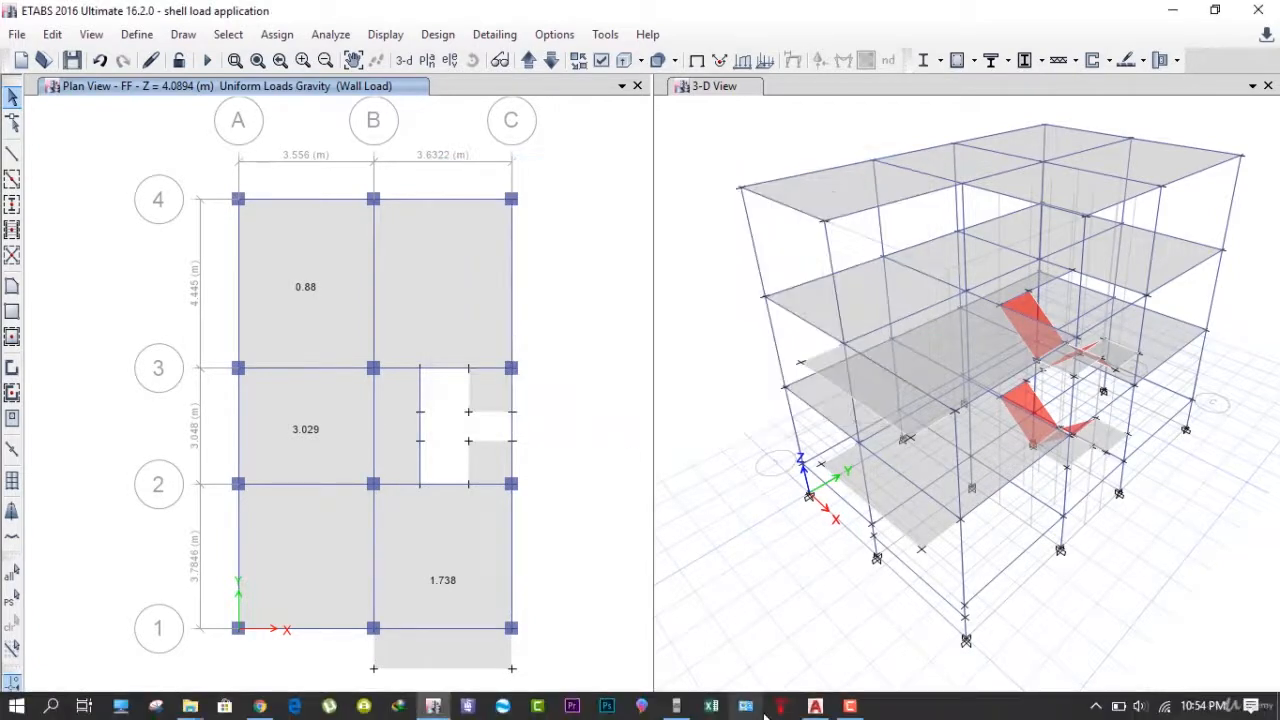
Recall memory C on the calculator and start dividing it by the slab area
left_click(684, 708)
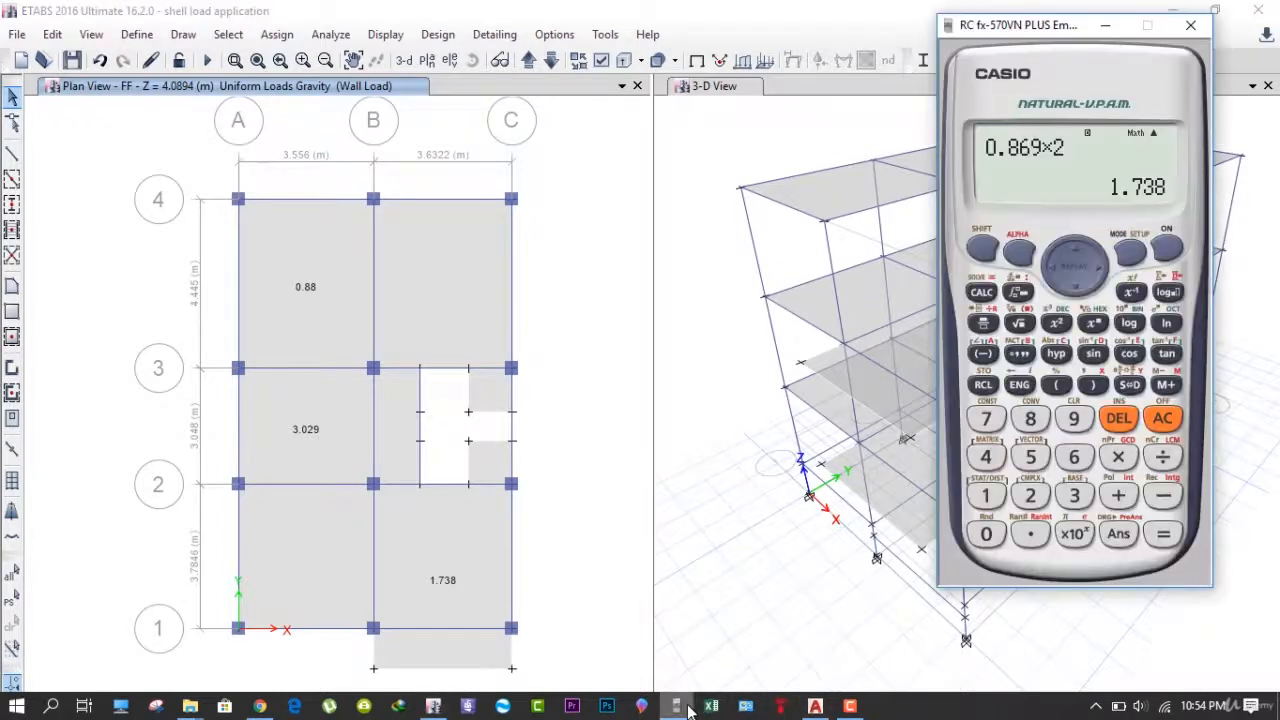
left_click(1162, 419)
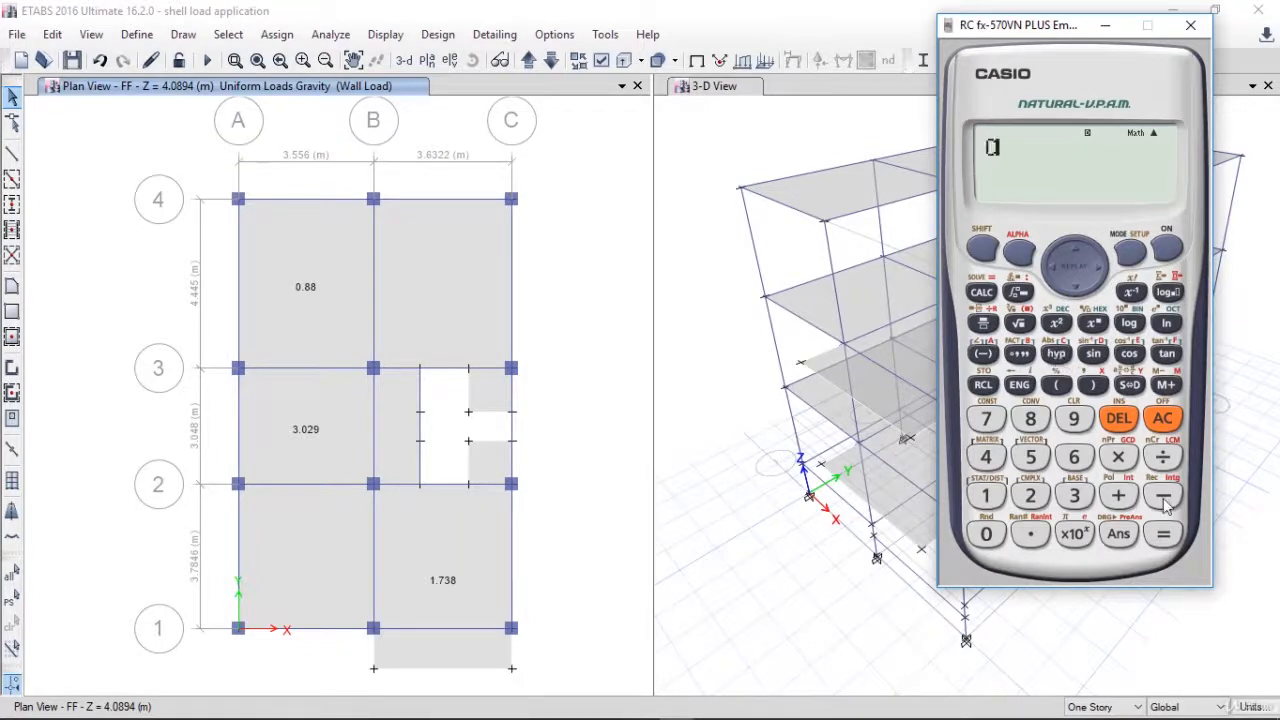
left_click(1163, 534)
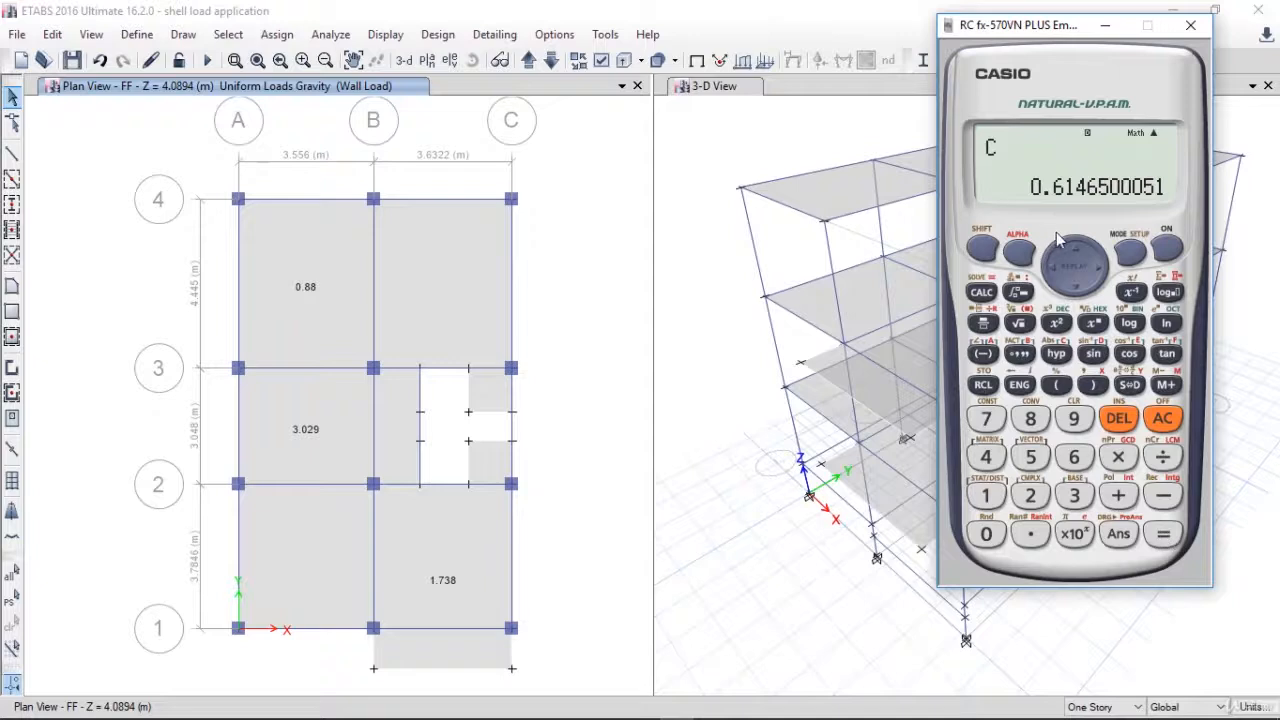
left_click(1160, 458)
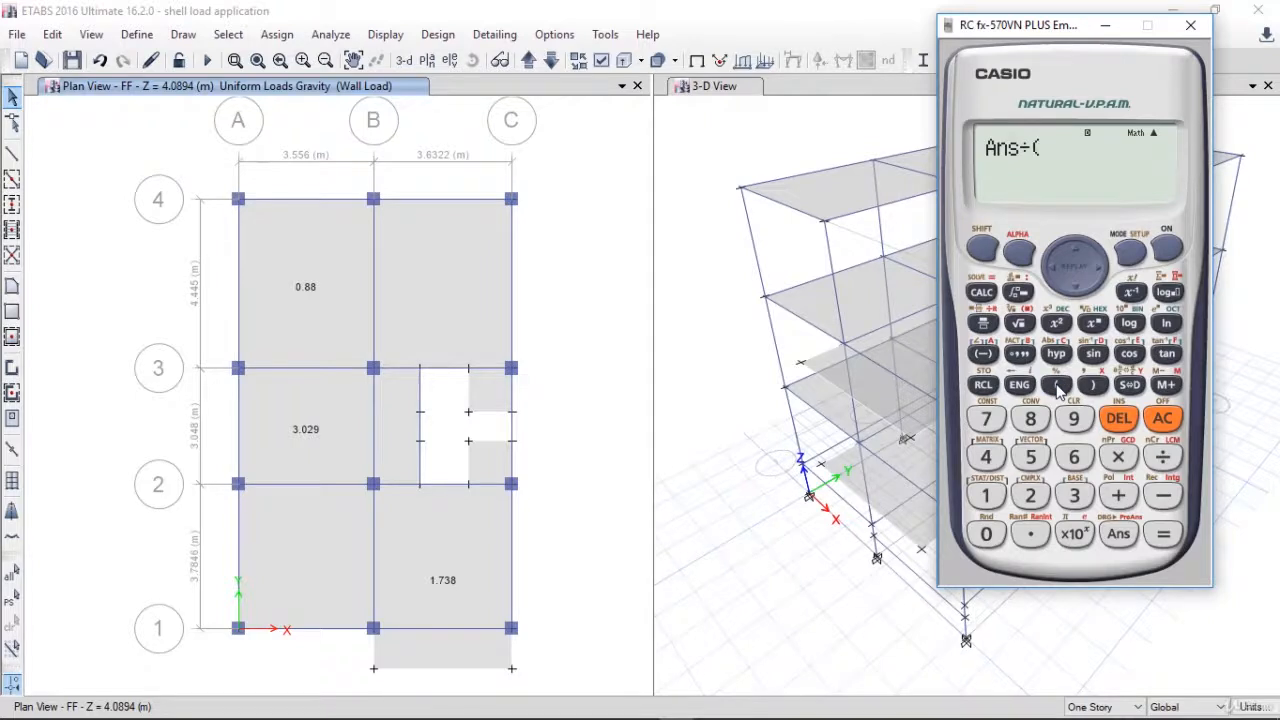
Check the living room and balcony dimensions in AutoCAD and try completing the division with (15+7÷12)÷(12+5÷12)÷10.76 on the calculator
mouse_move(815, 707)
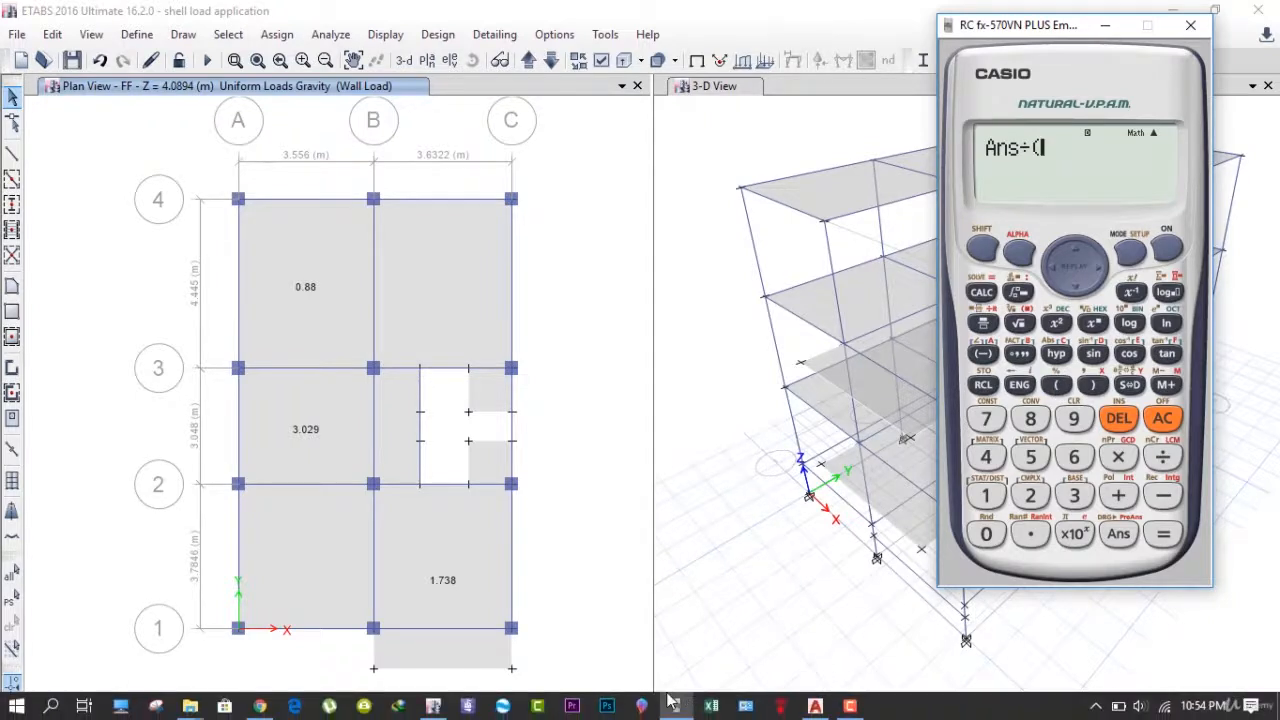
left_click(815, 707)
scroll(613, 316, "down", 3)
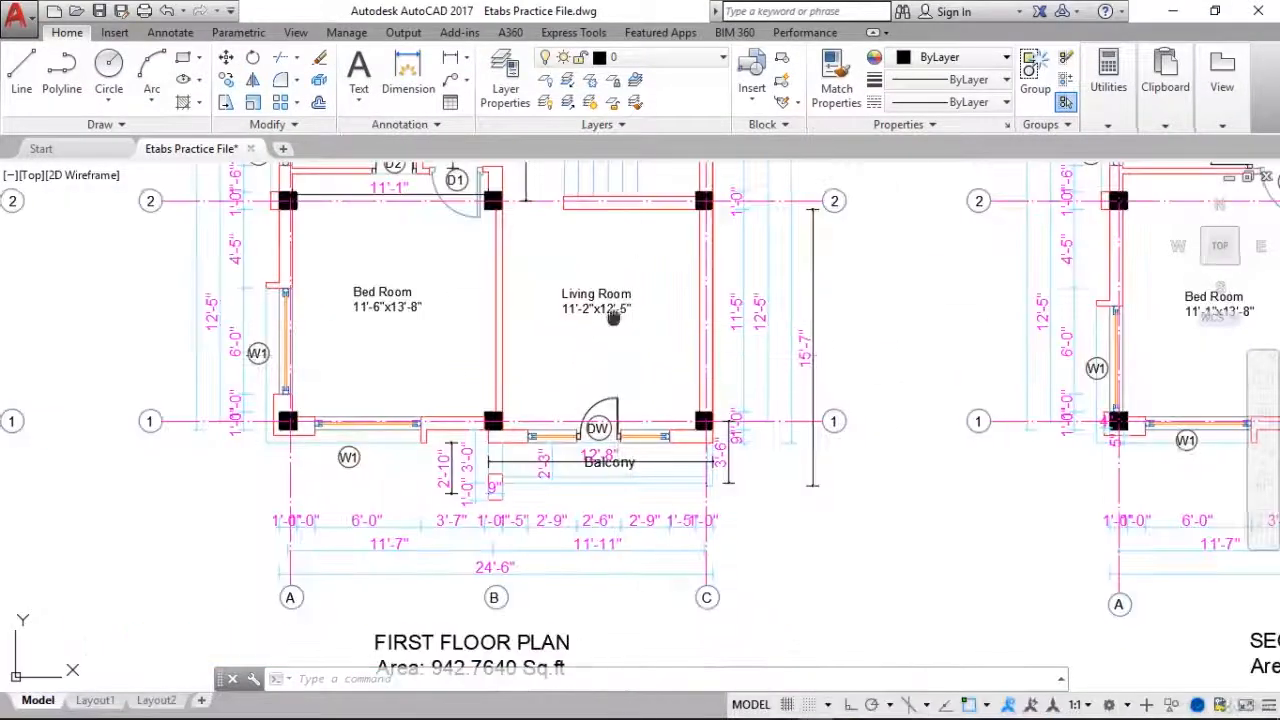
middle_click_drag(613, 317, 614, 352)
mouse_move(758, 715)
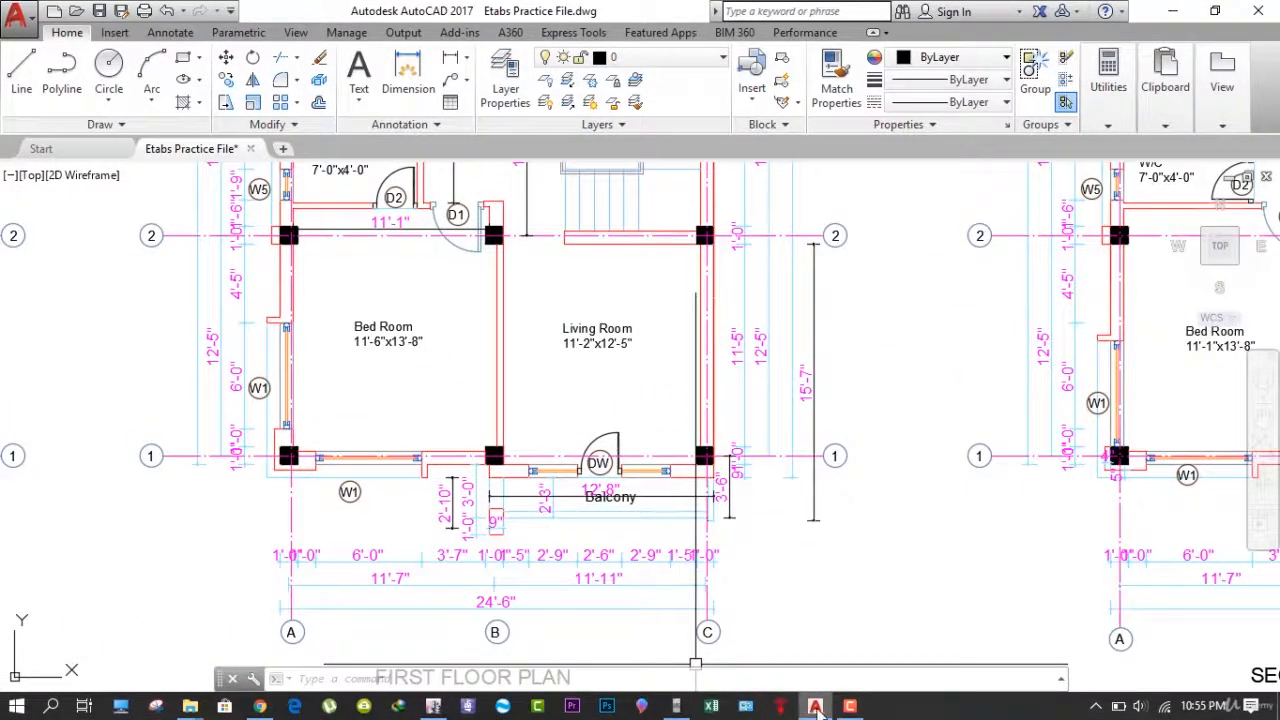
left_click(676, 707)
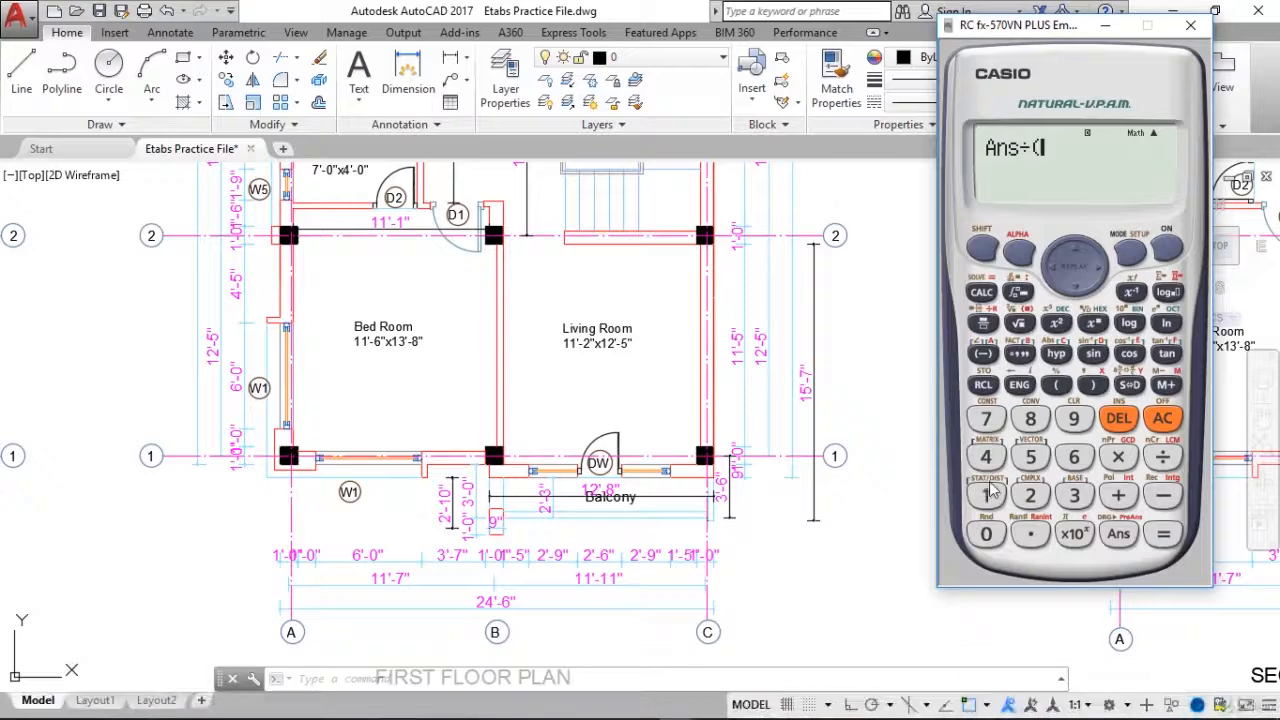
type("15+")
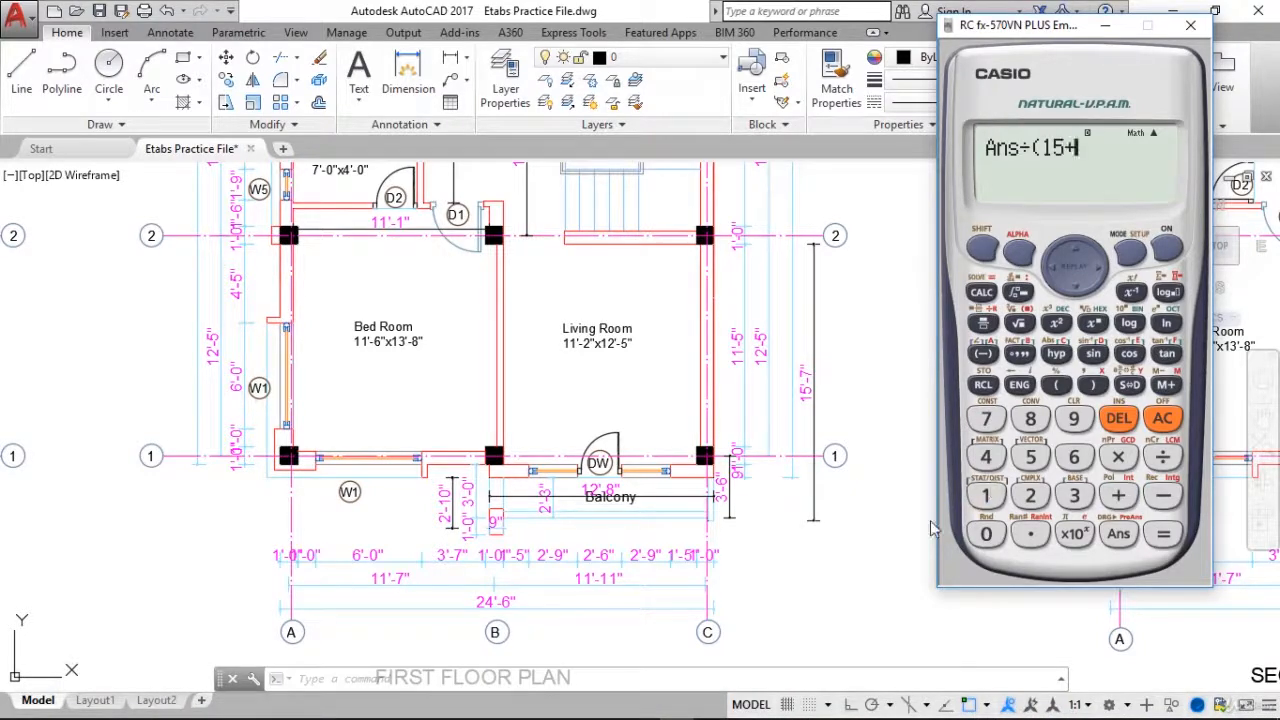
type("7/12")
type("(")
type("12")
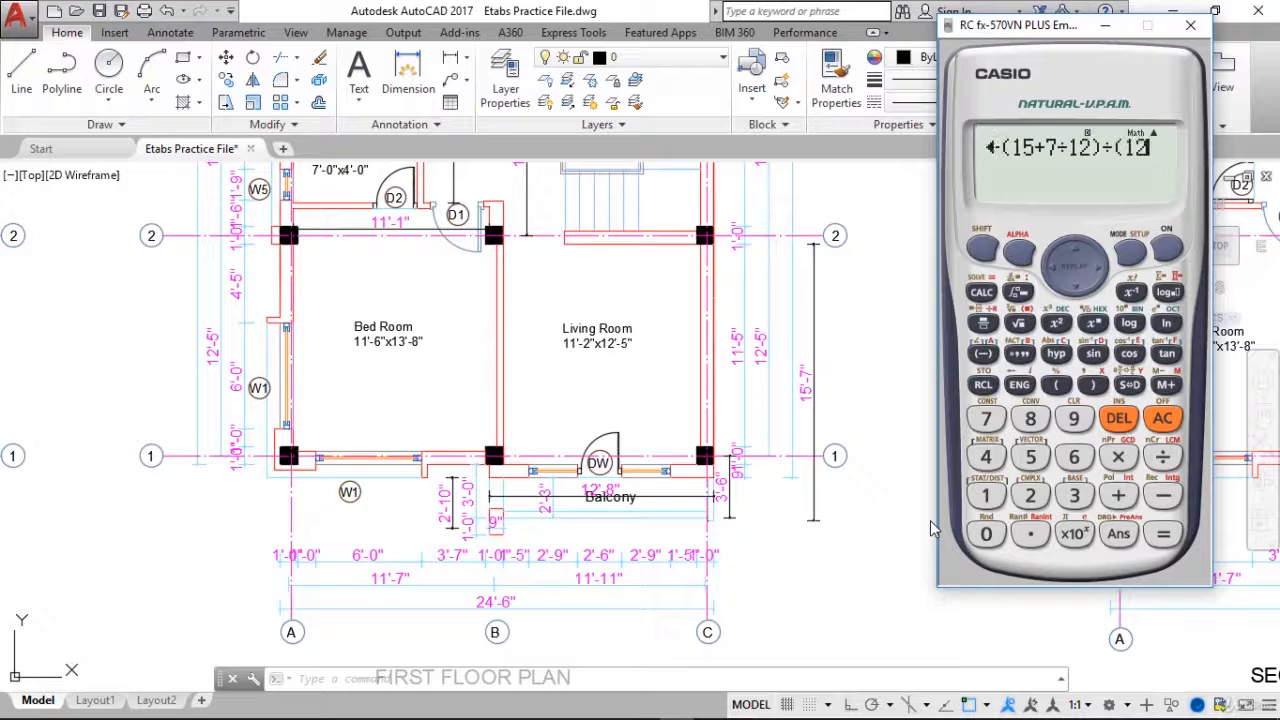
type("+5÷12")
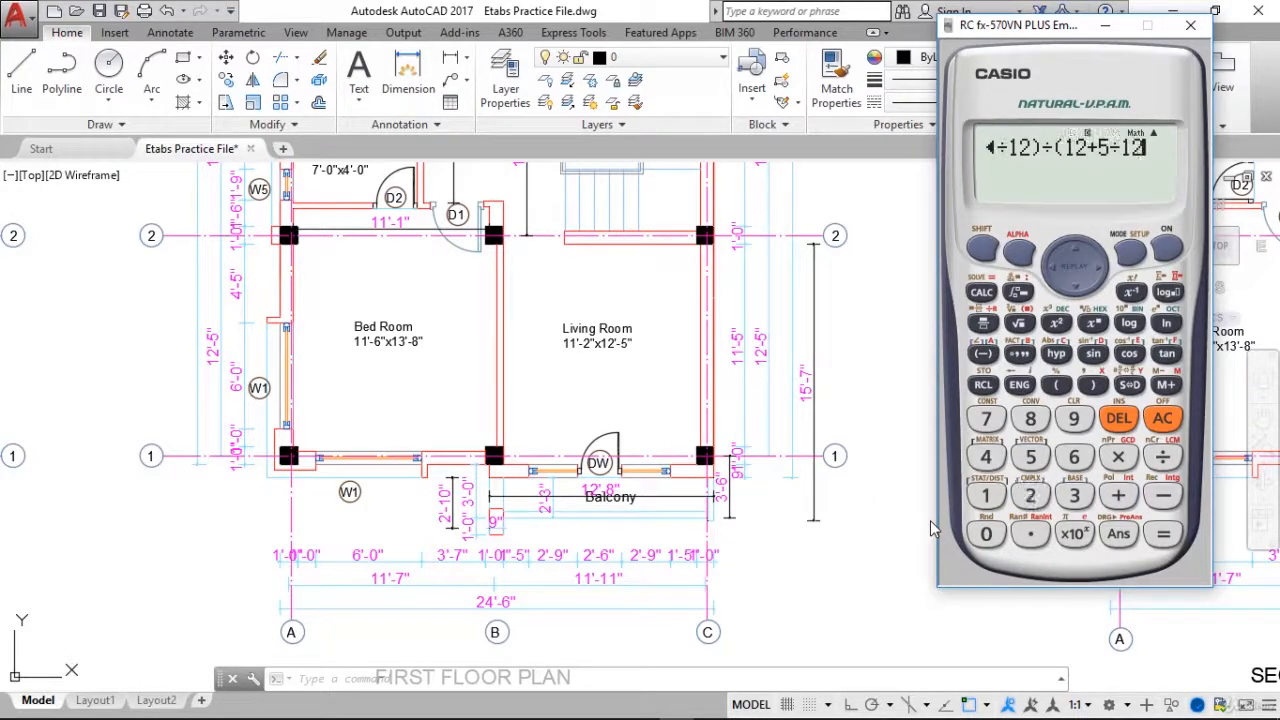
type("/10.76")
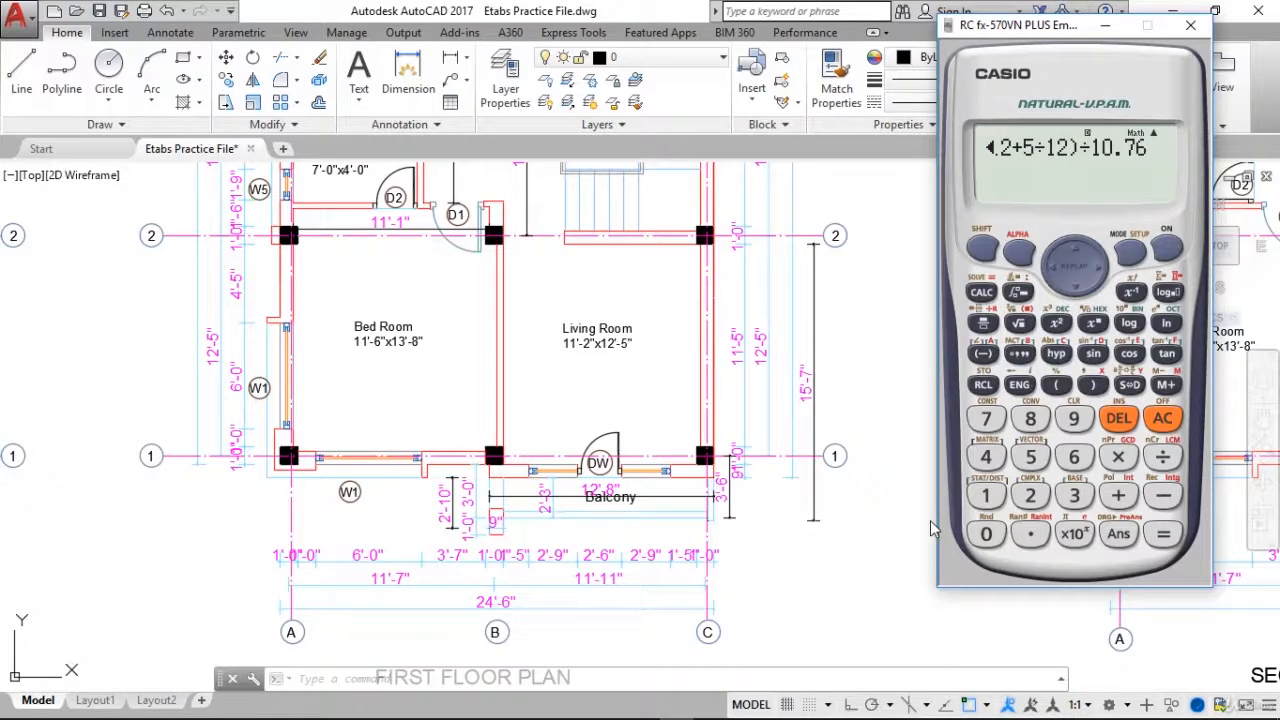
key("Return")
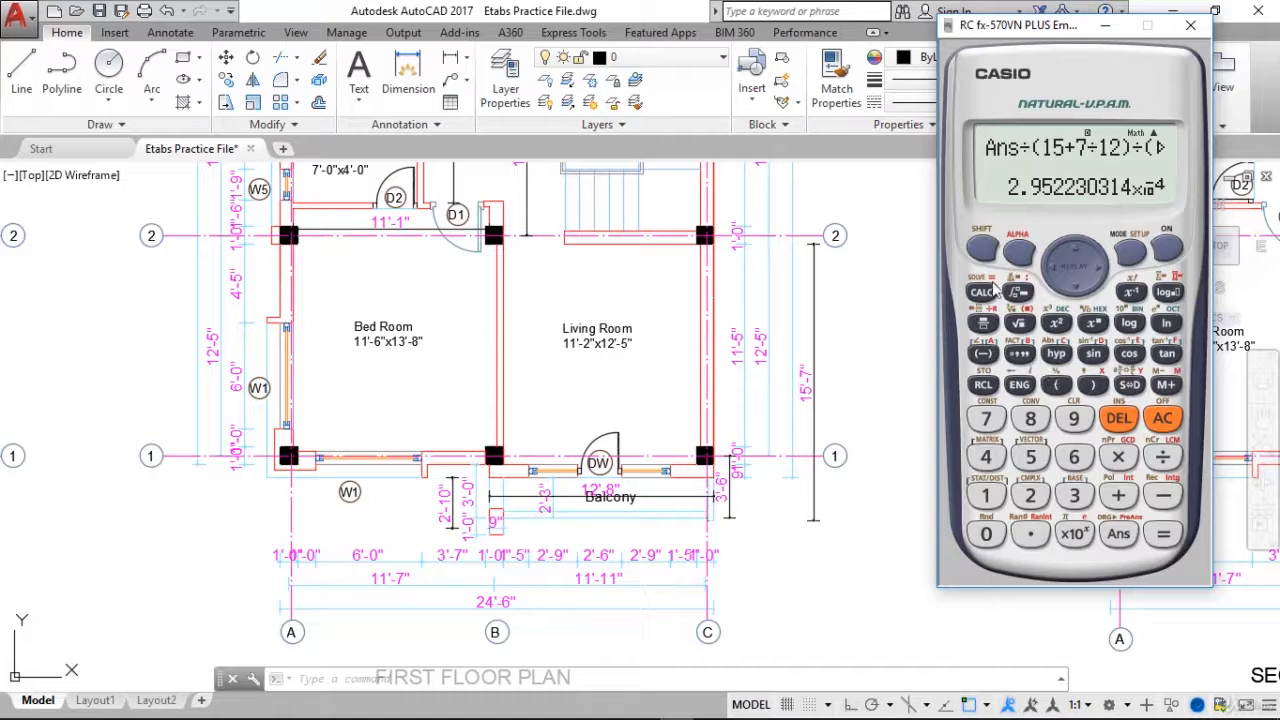
Try shifting the calculator result to other engineering exponents and clear the display
left_click(1025, 387)
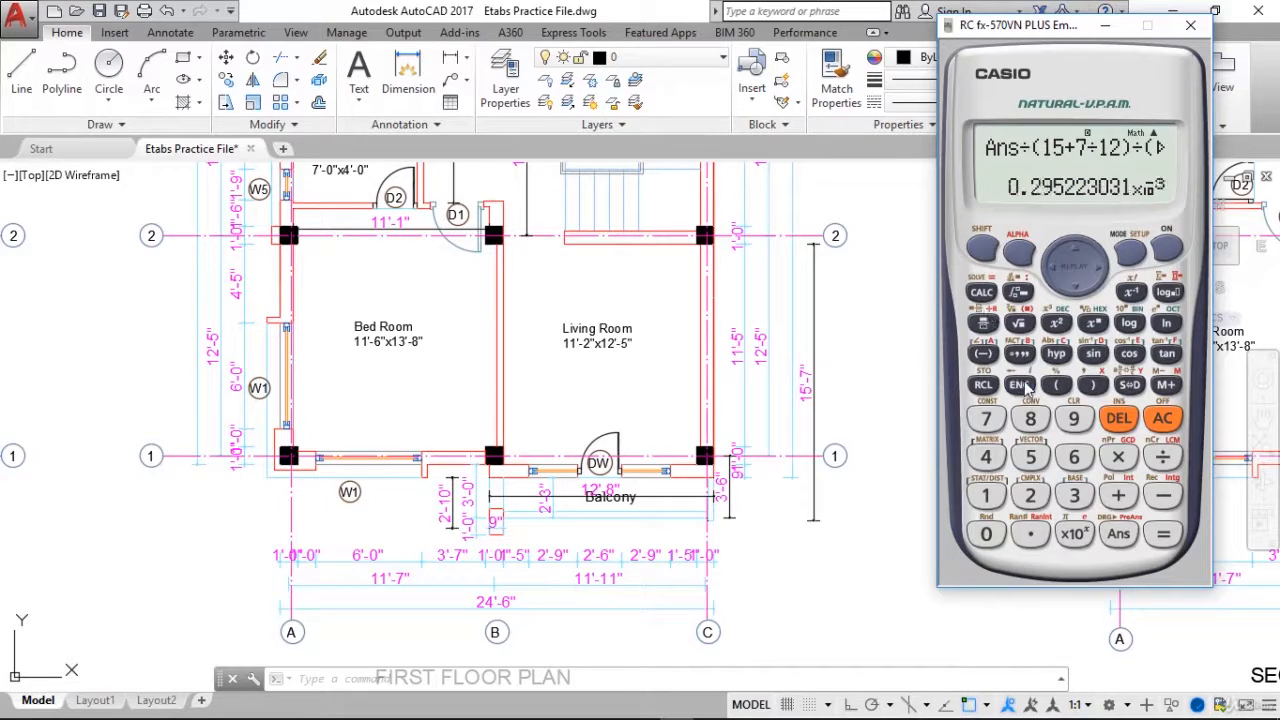
left_click(986, 250)
left_click(1020, 386)
left_click(988, 250)
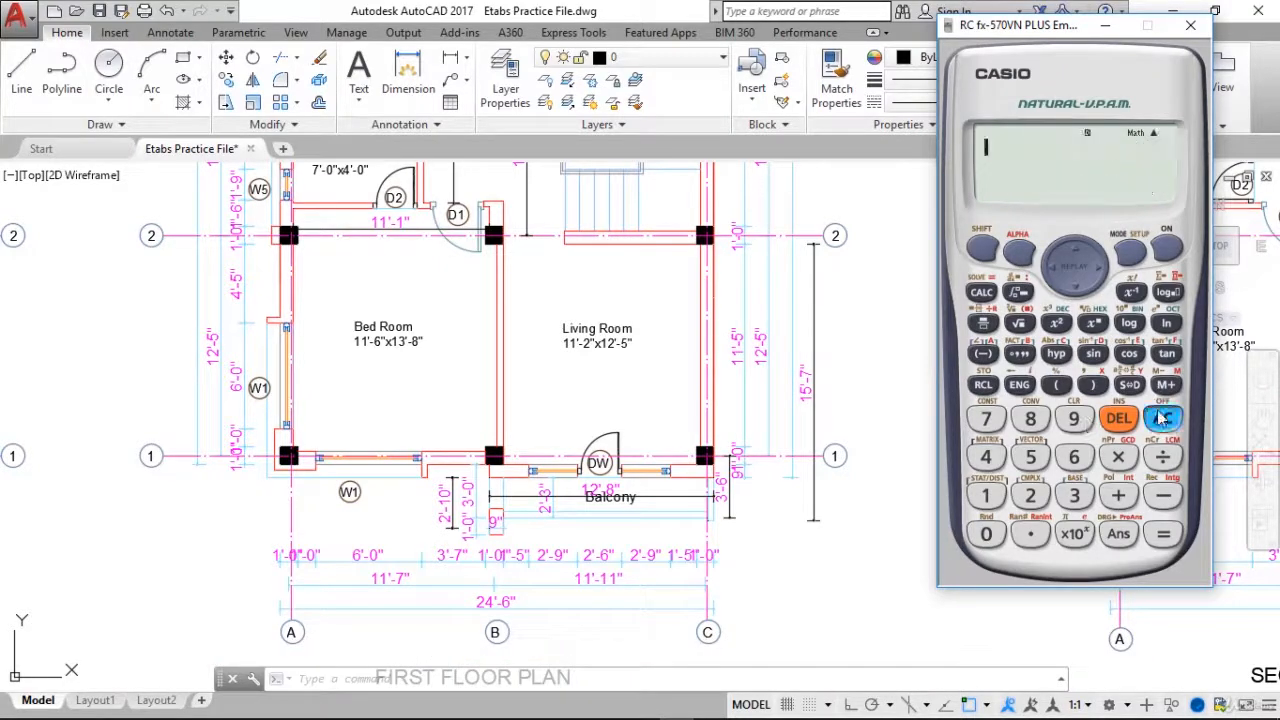
Put the calculator away and examine the room and wall layout of the second-floor plan in AutoCAD
left_click(1105, 25)
left_click(963, 316)
scroll(963, 316, "down", 5)
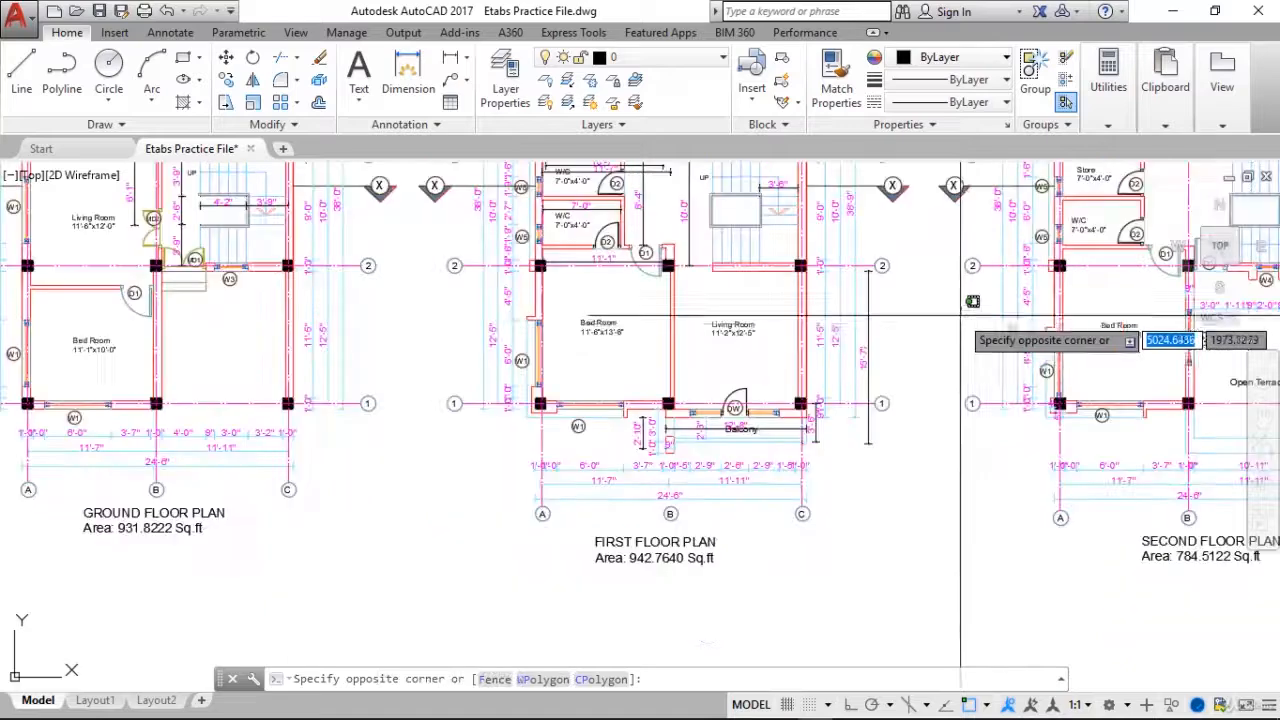
key("Escape")
scroll(503, 362, "up", 4)
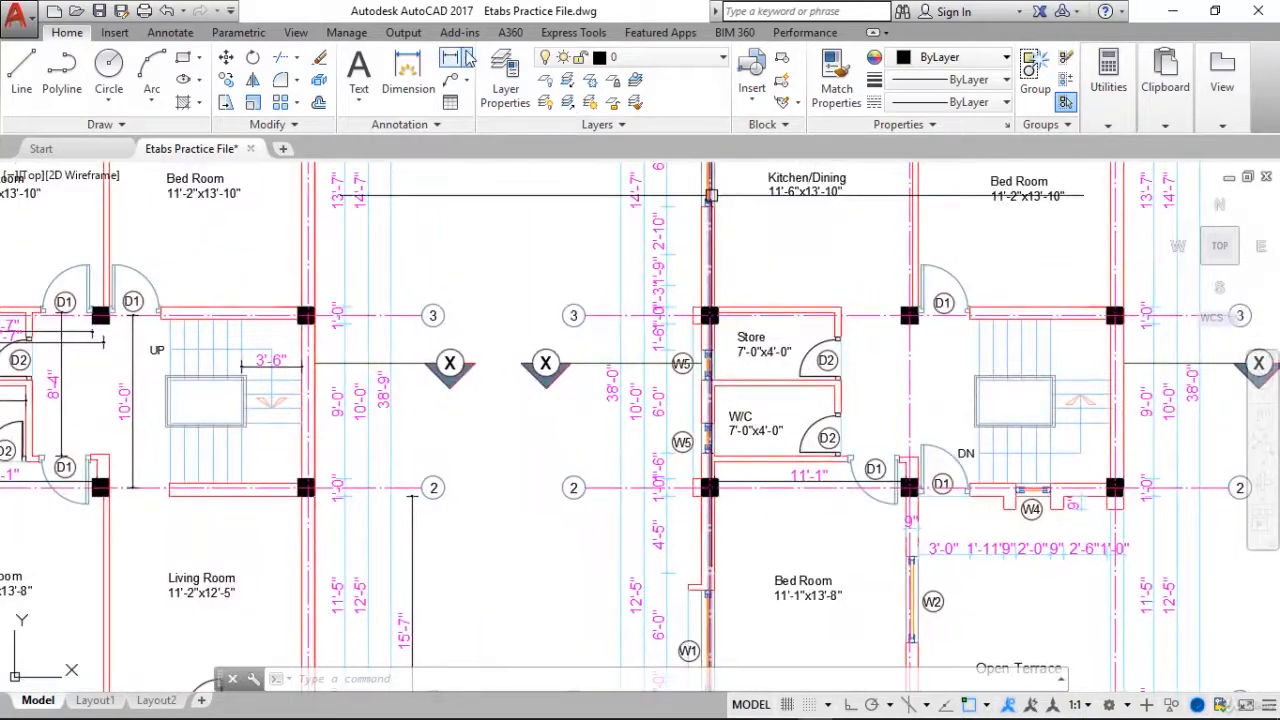
mouse_move(496, 319)
middle_mouse_down()
mouse_move(717, 292)
mouse_move(519, 297)
middle_mouse_up()
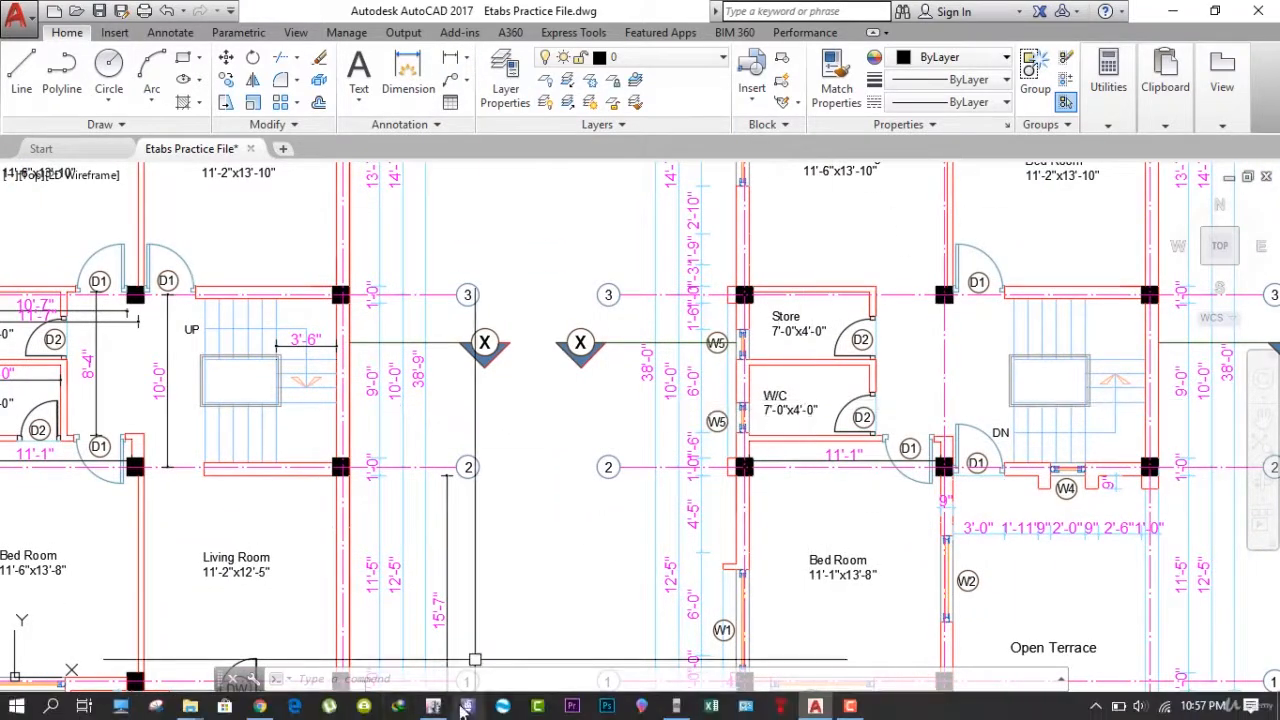
Switch to ETABS and display the plan view of story SF
left_click(440, 706)
left_click(551, 60)
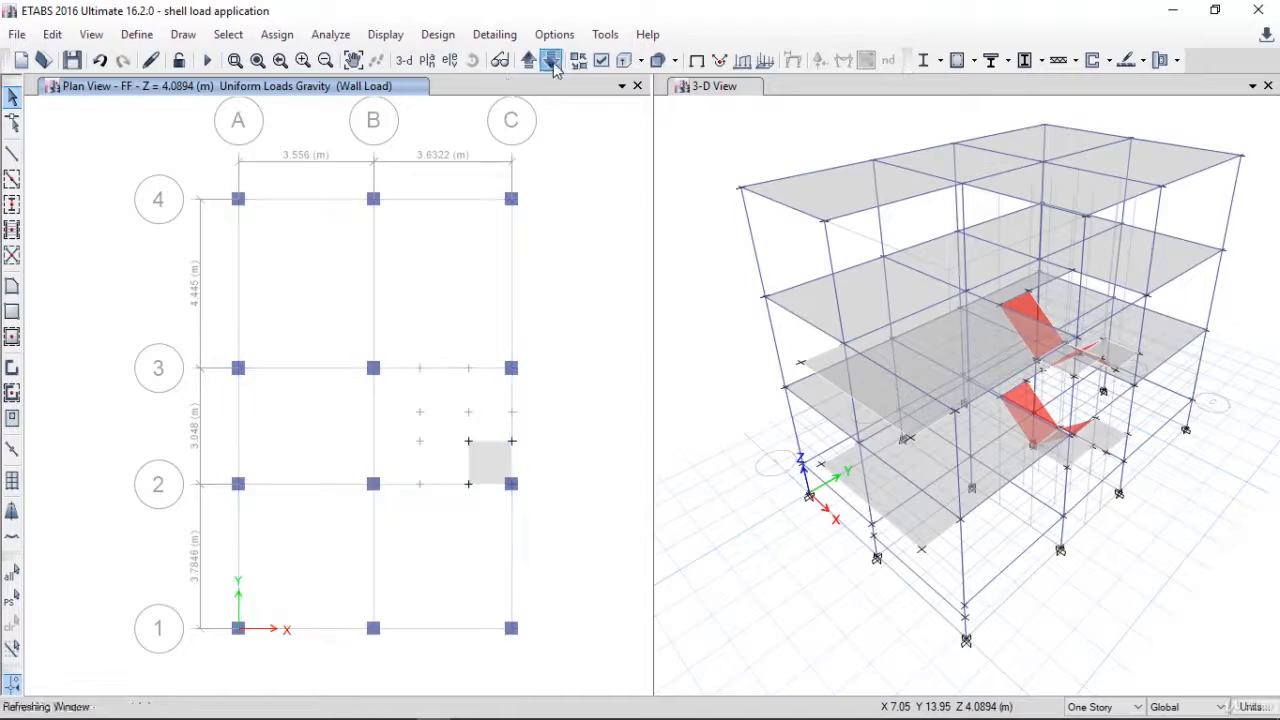
left_click(528, 60)
left_click(528, 60)
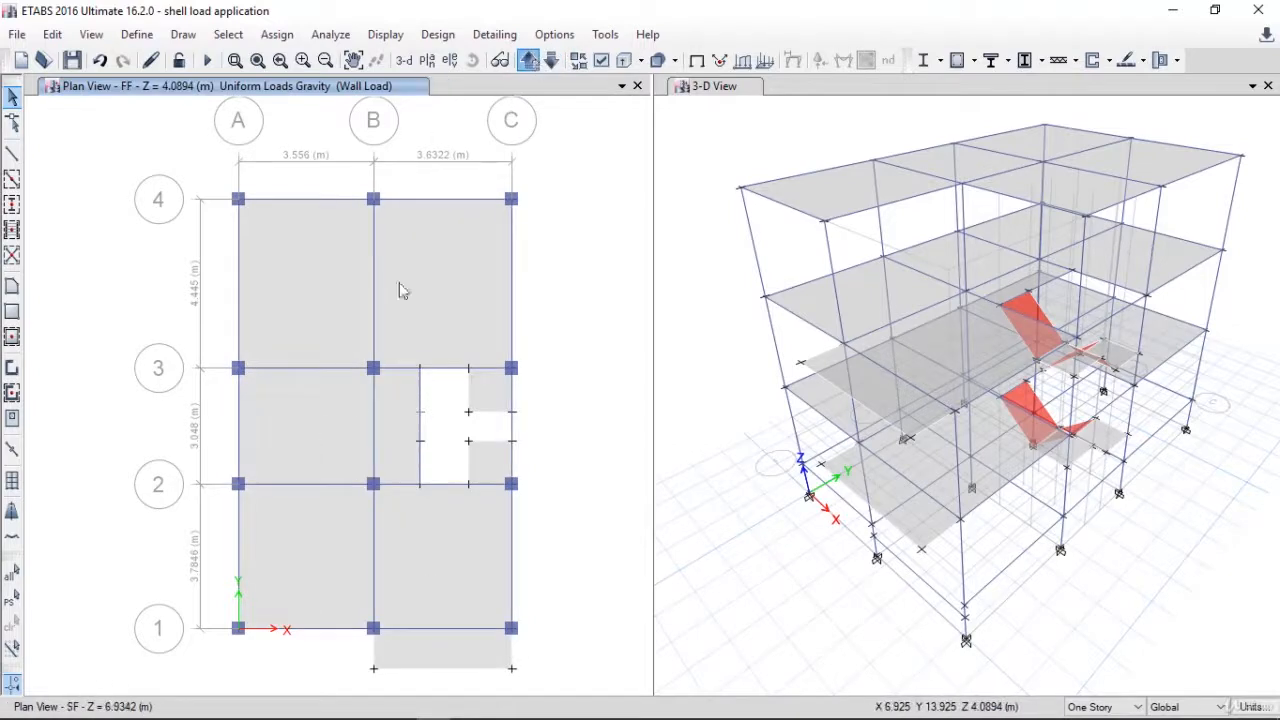
Assign a uniform gravity Wall Load of 3.029 kN/m² to the SF slab between grids A–B and 2–3, replacing existing loads
left_click(277, 40)
mouse_move(440, 234)
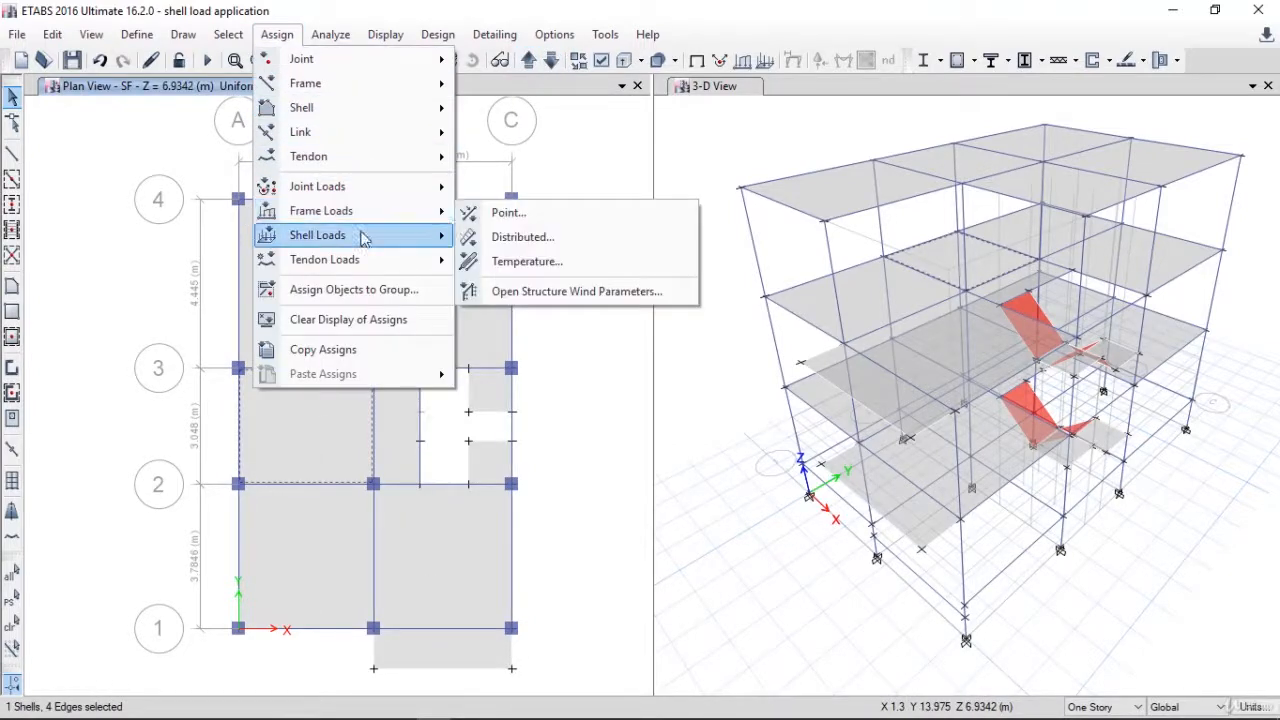
left_click(504, 265)
double_click(580, 296)
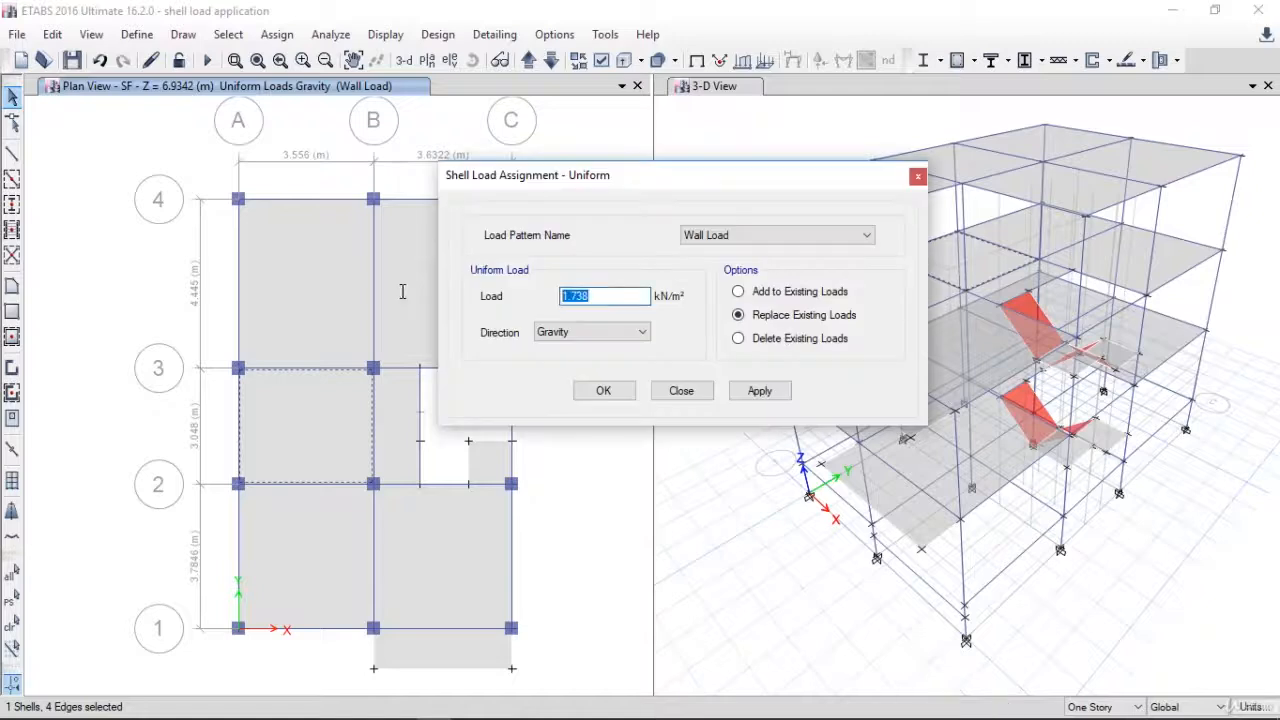
type("3.029")
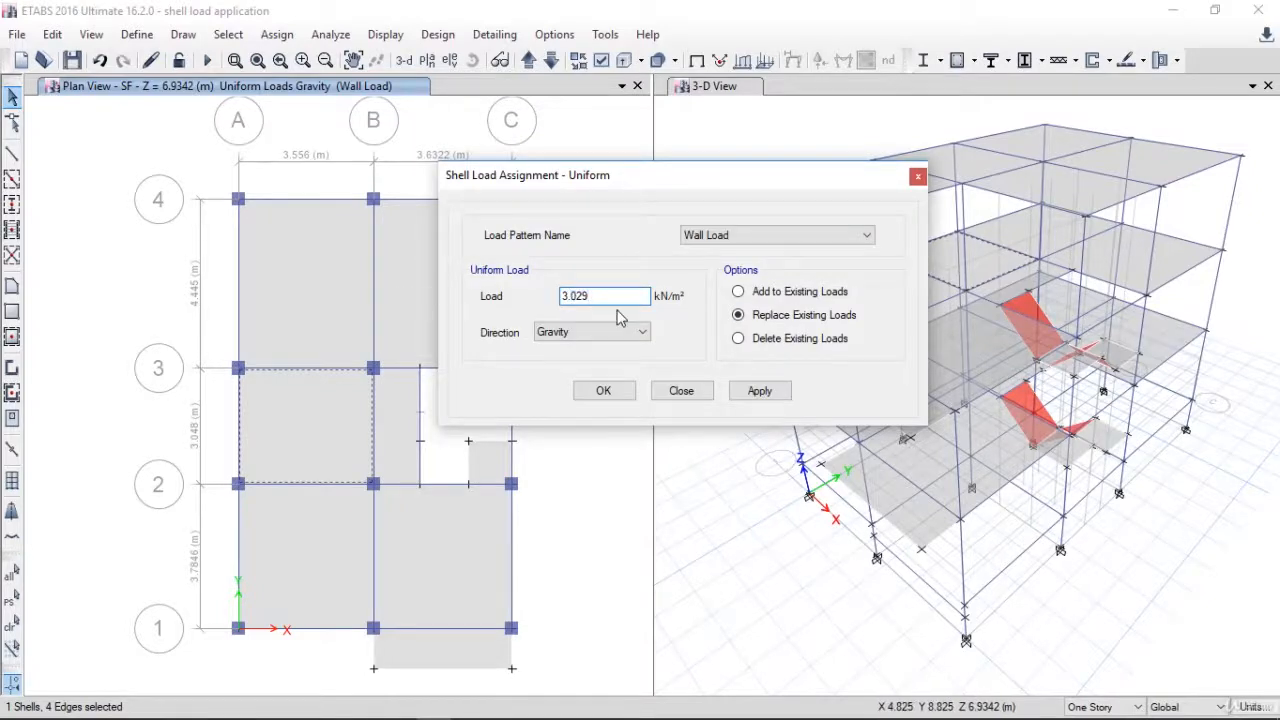
left_click(740, 394)
left_click(604, 391)
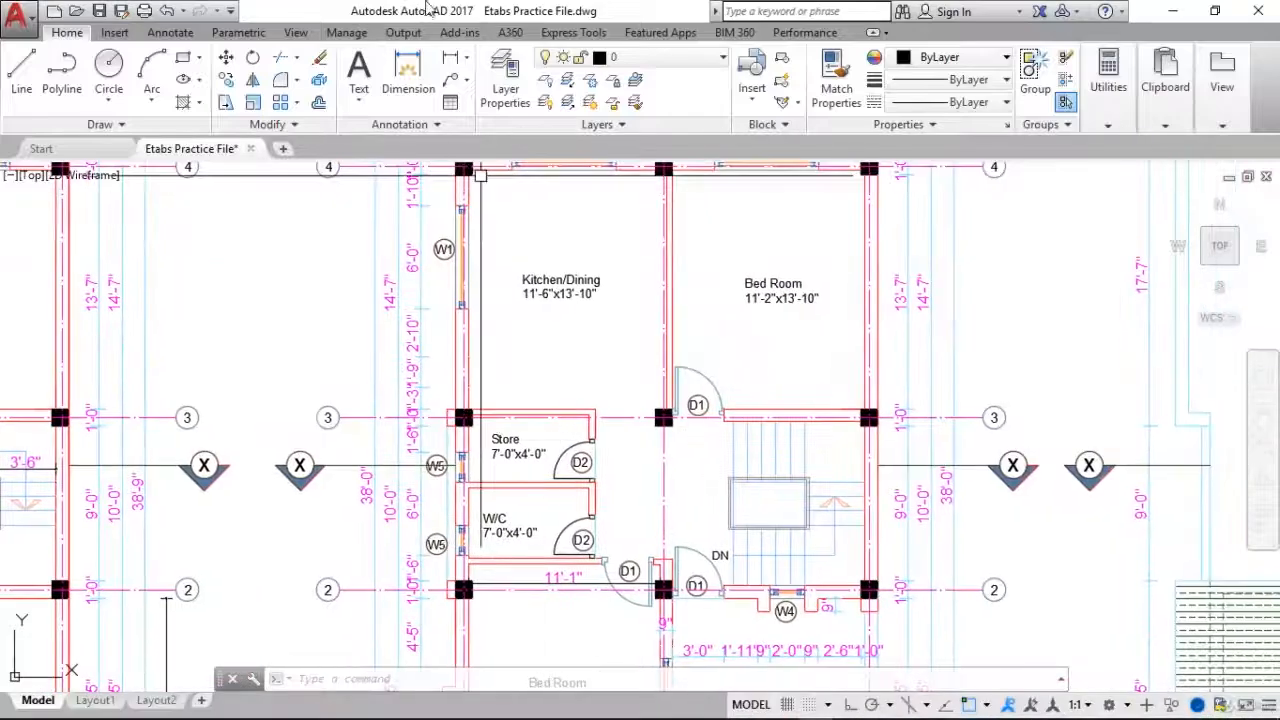
Switch to AutoCAD and add a linear dimension along the Store's wall on grid 3, from the grid A column to the wall's end
left_click(451, 57)
scroll(693, 381, "up", 2)
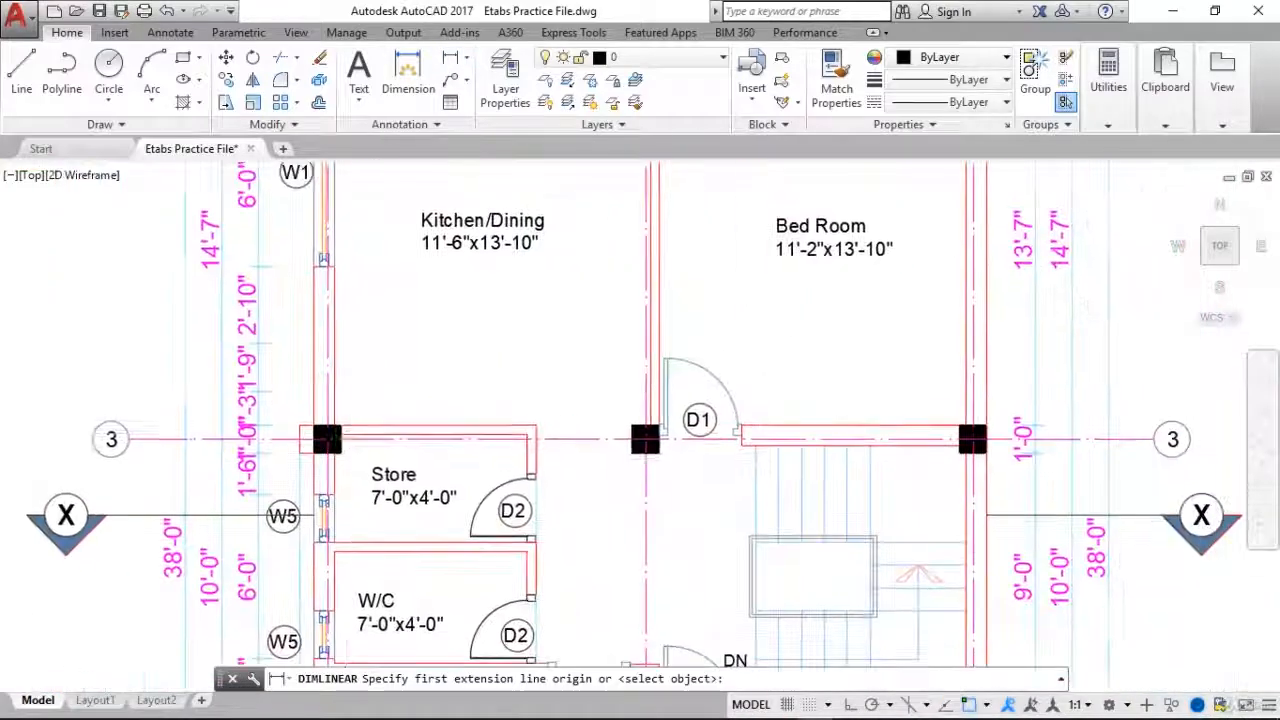
left_click(330, 436)
left_click(537, 437)
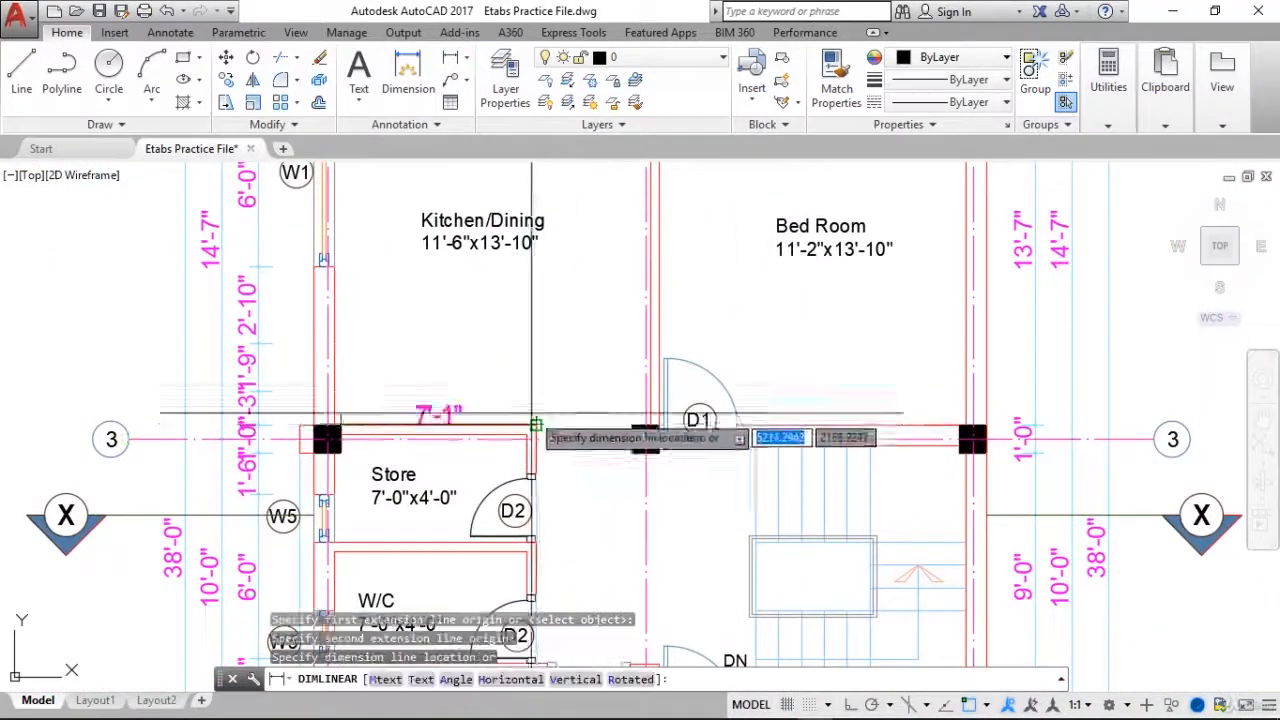
left_click(540, 390)
Calculate the Store wall's load on the calculator as (7+1÷12)÷3.281×0.11×2.74×19.2
left_click(641, 713)
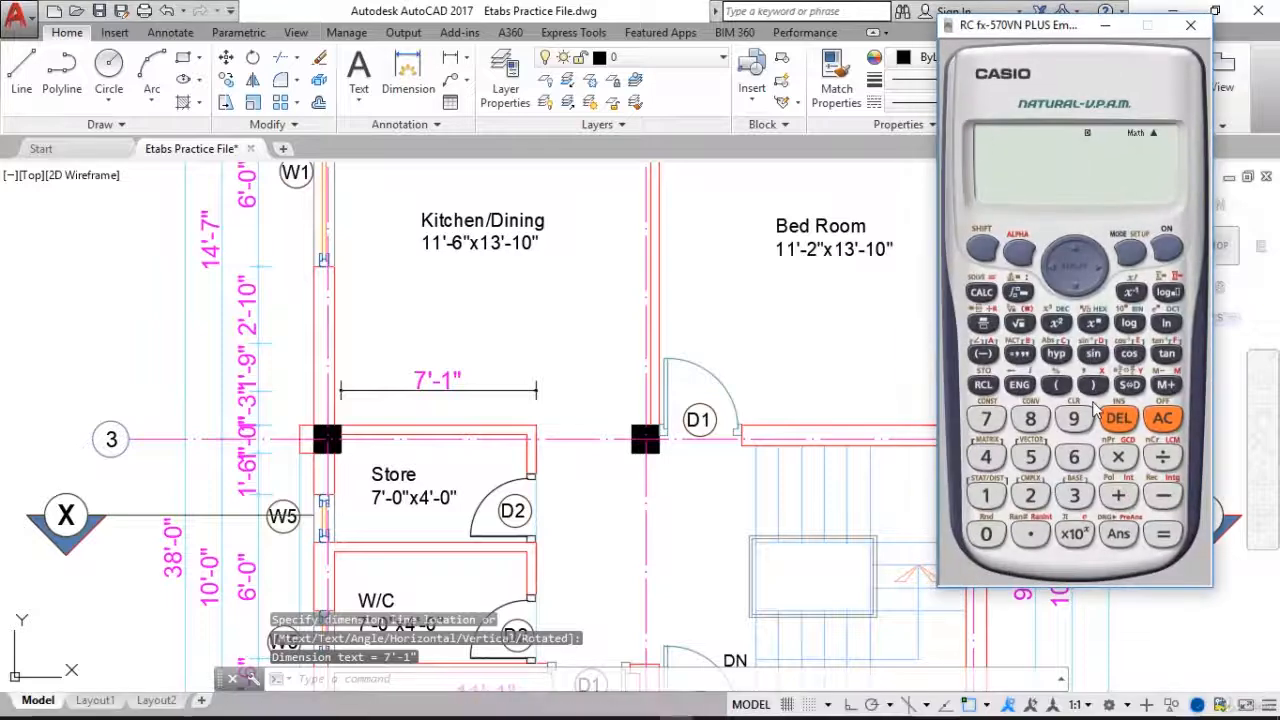
type("7+1/12")
key("Return")
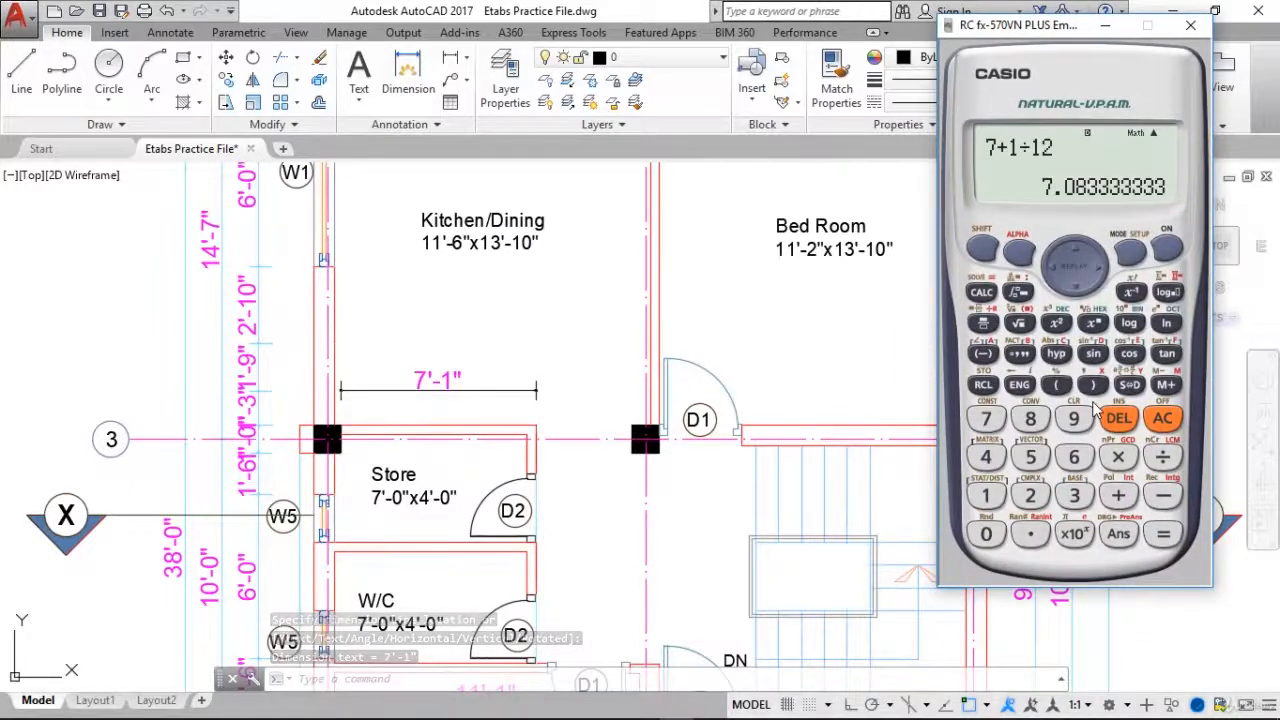
type("/3.281×")
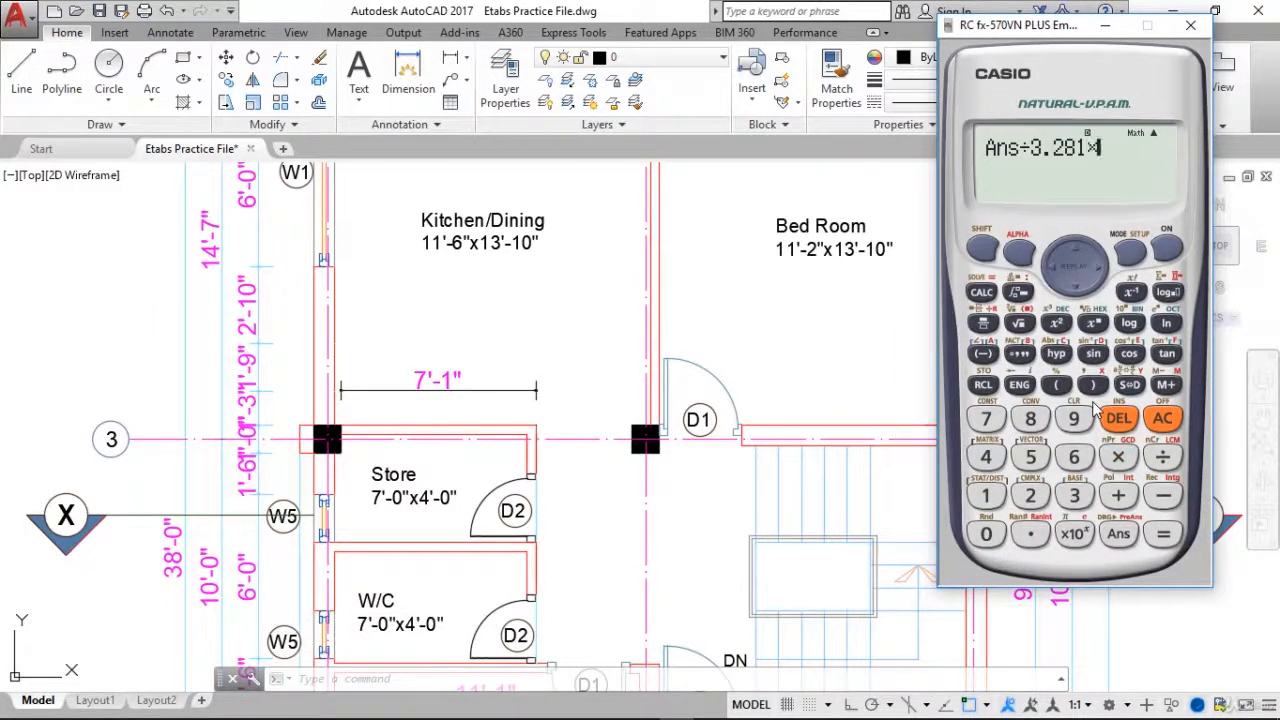
type("1*0.11*2.74*19.2")
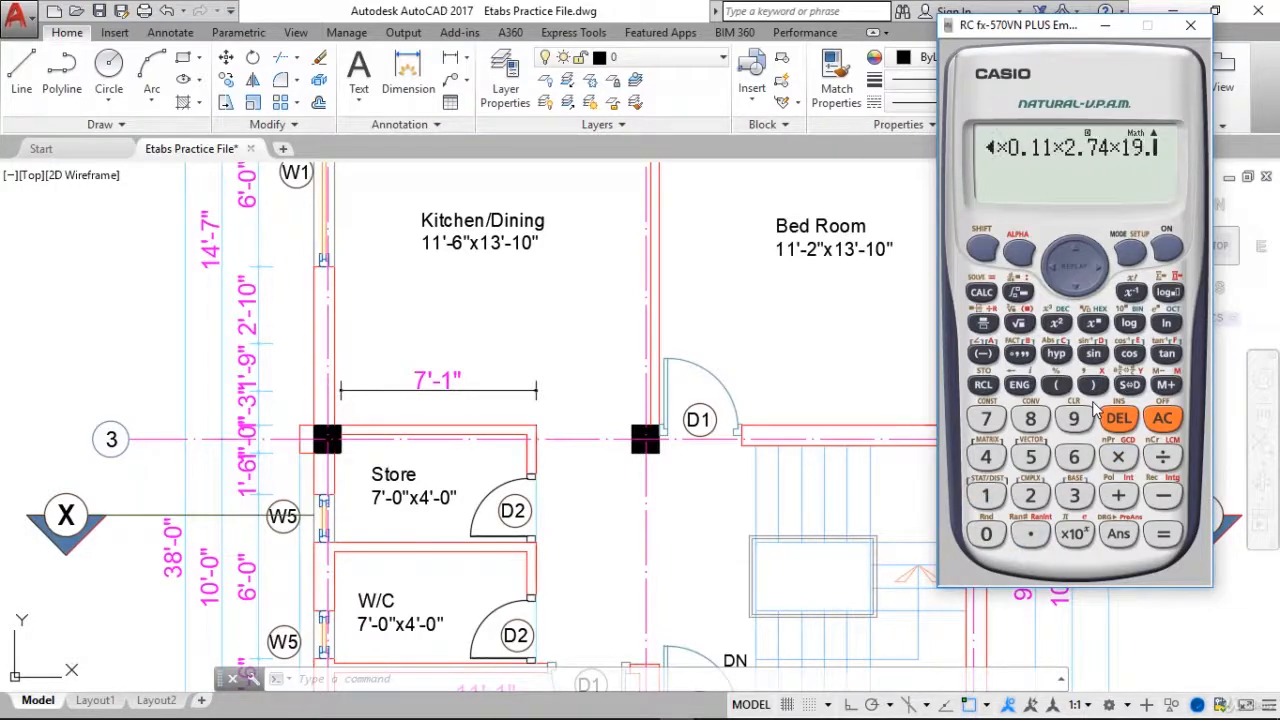
key("Return")
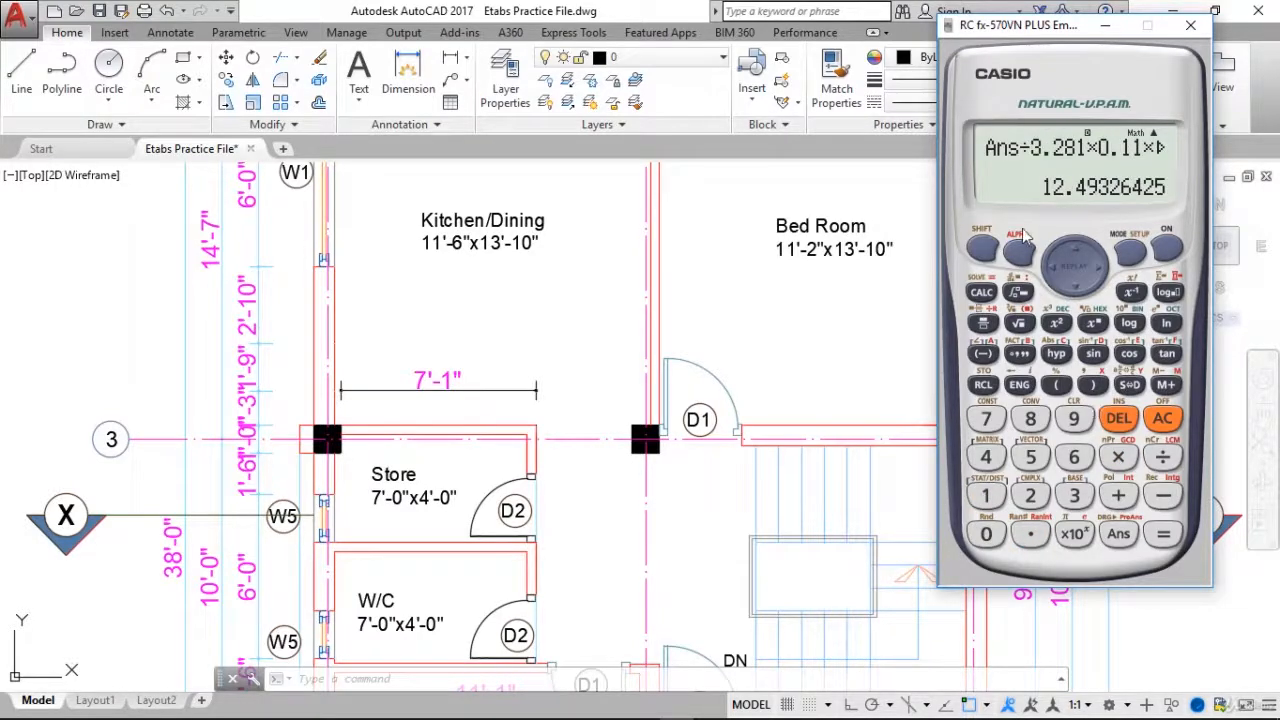
Store the calculated wall load in calculator memory A and clear the display
left_click(981, 252)
left_click(983, 386)
left_click(984, 355)
key("Escape")
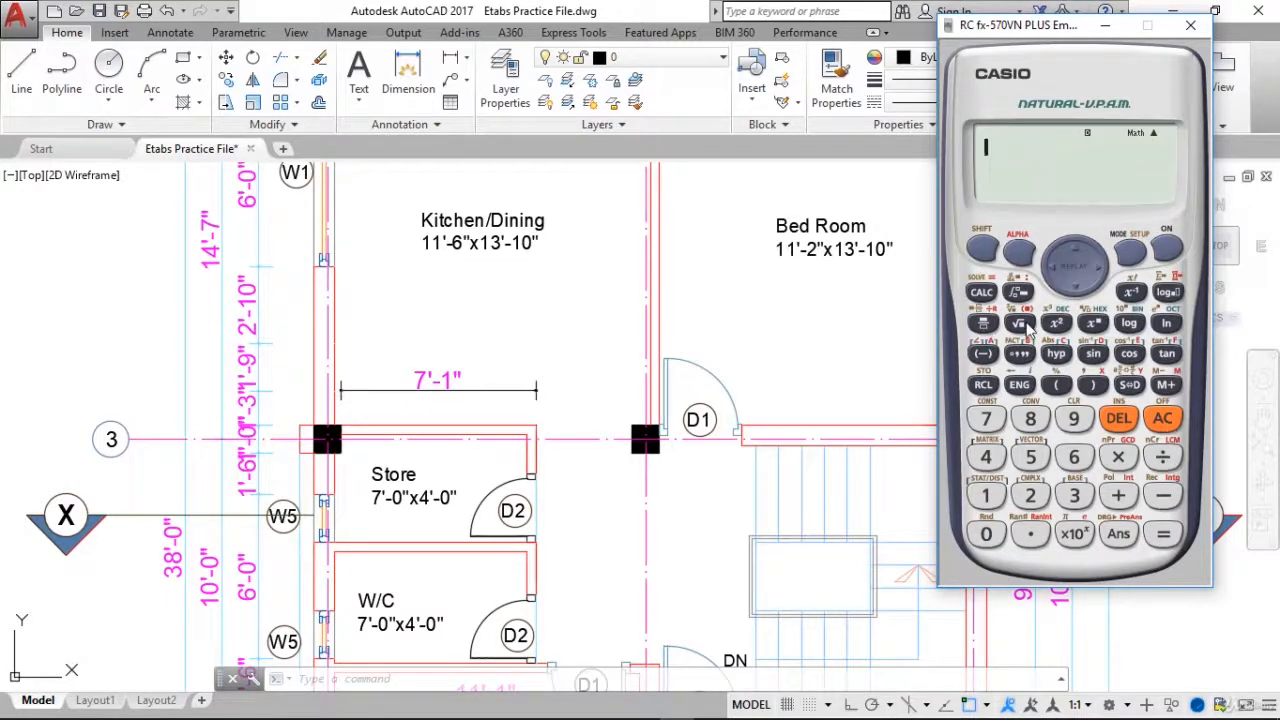
Divide memory A by the Kitchen/Dining slab area, entered as 11.5×(13+10÷12)÷10.76
left_click(983, 322)
type("1.5*")
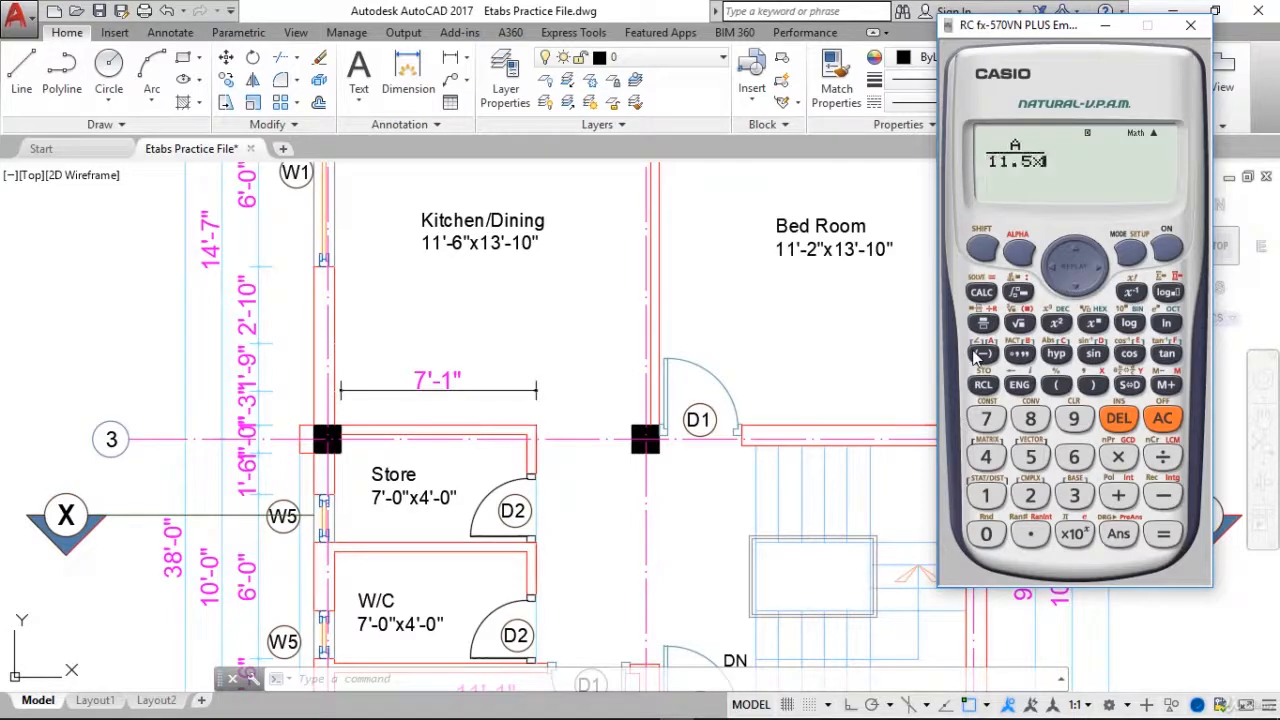
type("/12)")
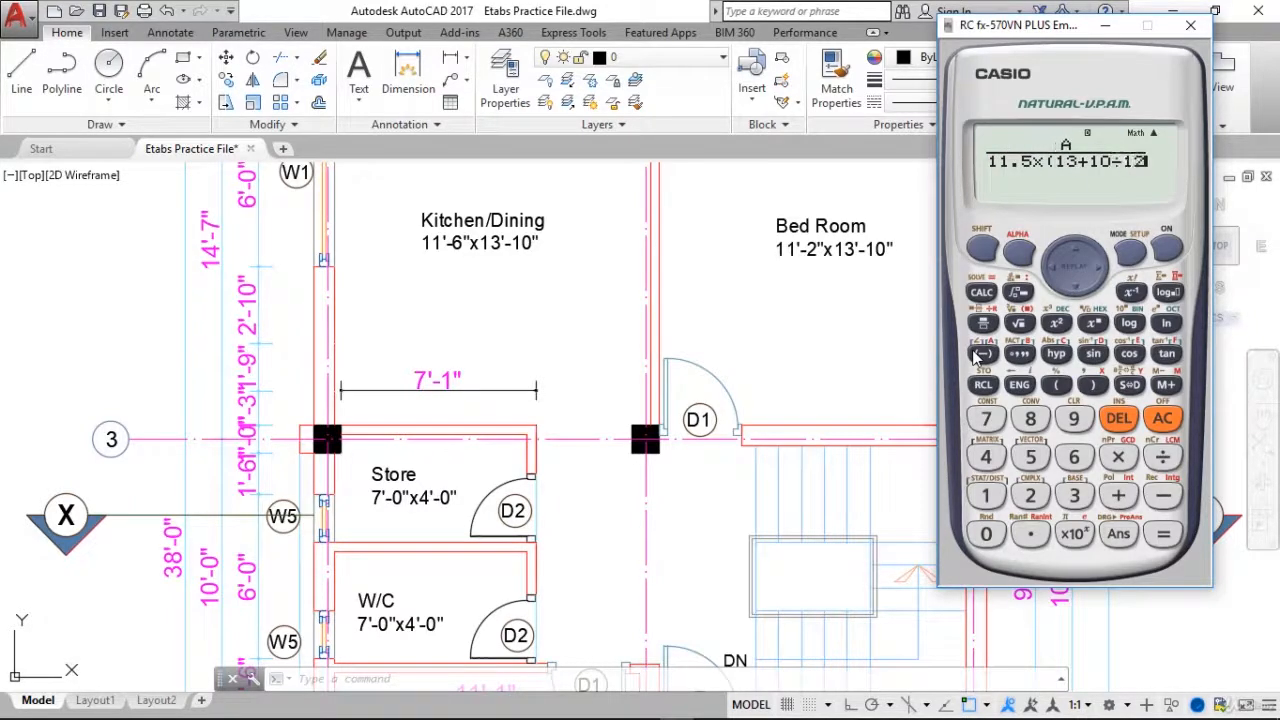
type("/10.76")
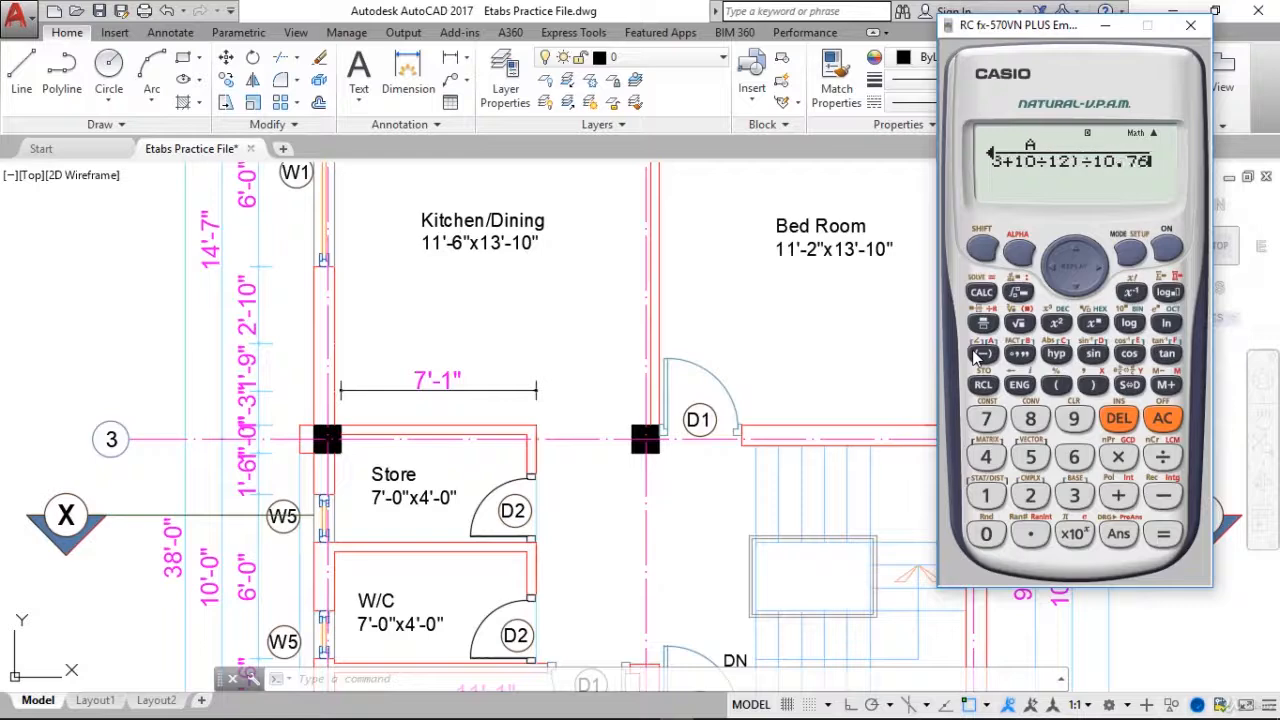
key("Return")
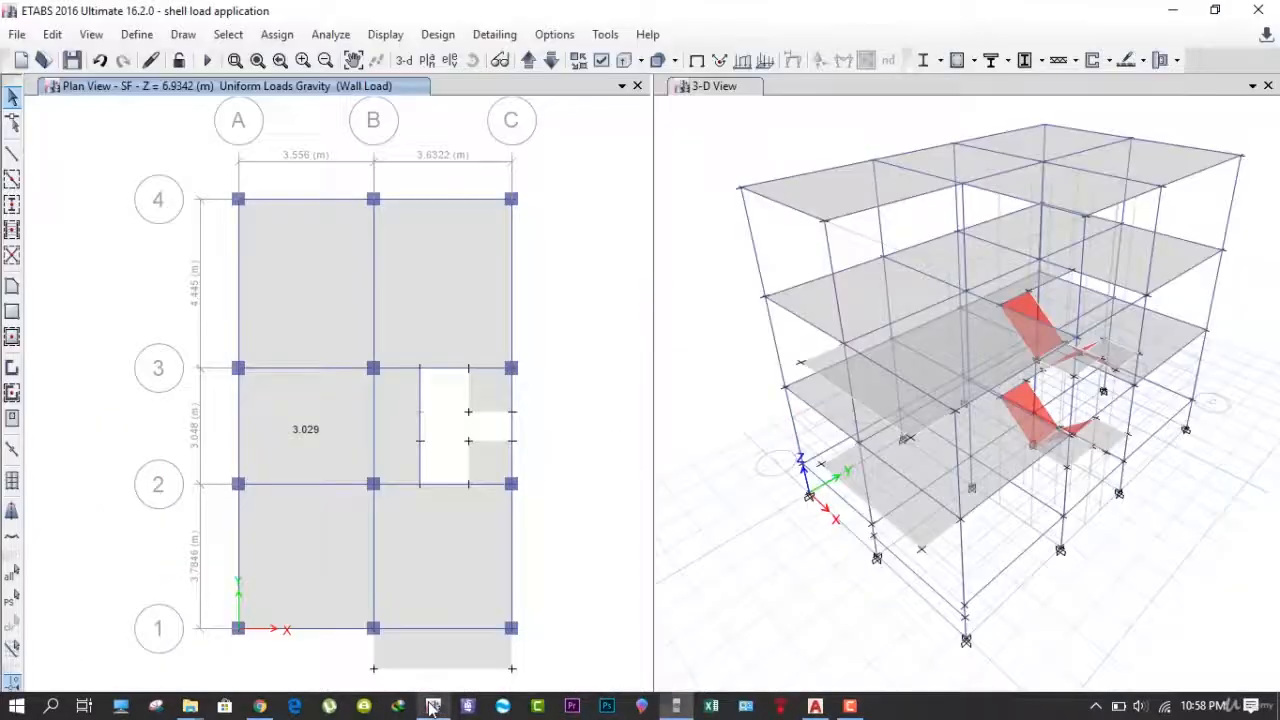
In ETABS, assign the calculated uniform gravity Wall Load to the SF slab between grids A–B and 3–4, replacing existing loads
left_click(306, 274)
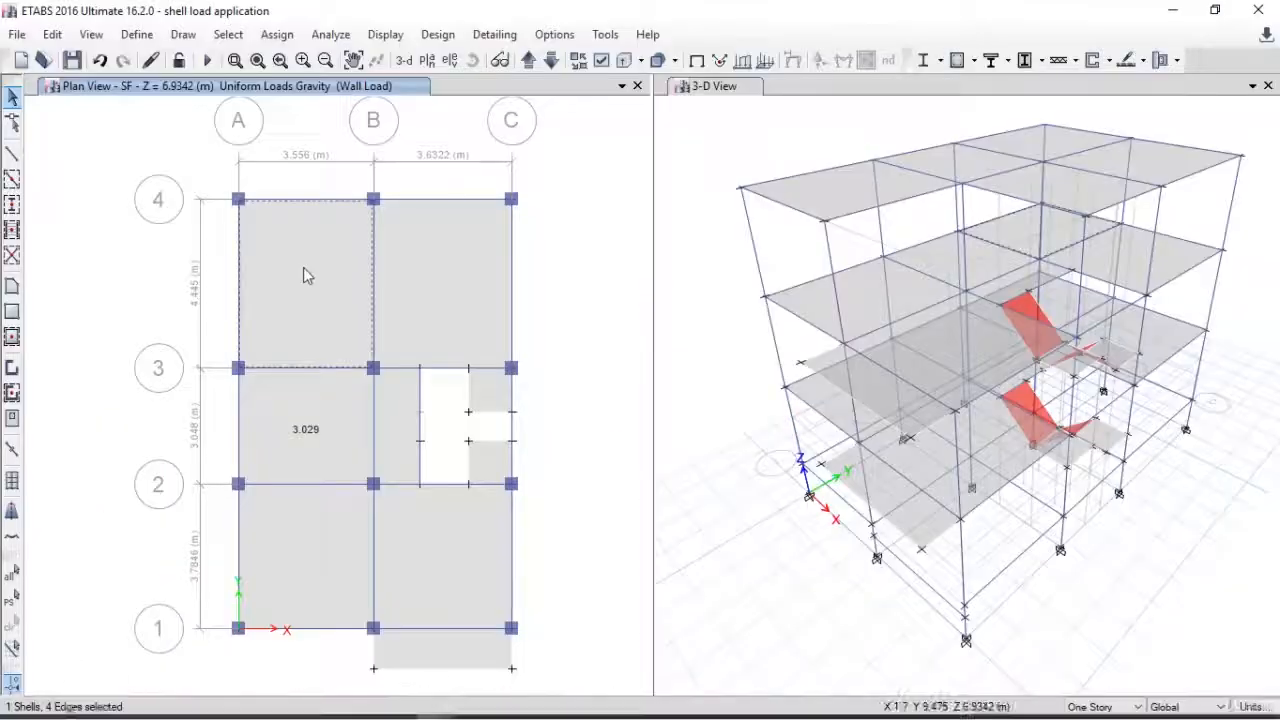
left_click(293, 38)
mouse_move(400, 234)
left_click(494, 260)
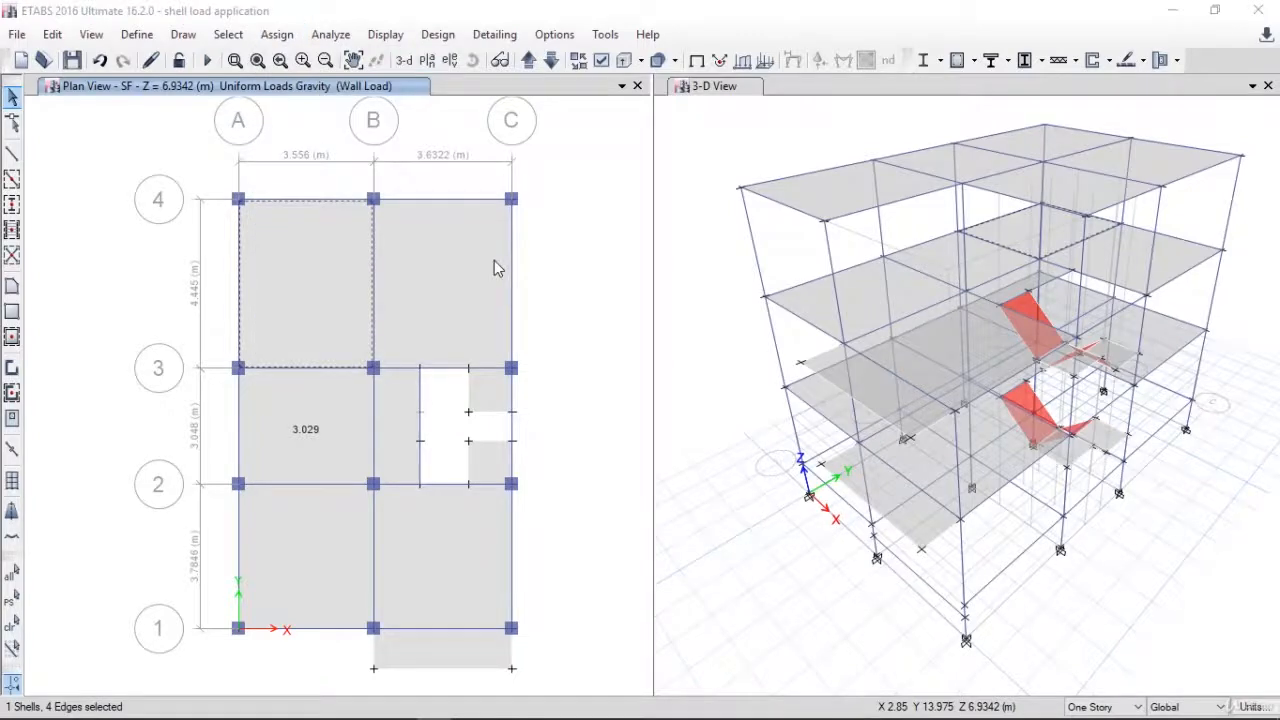
double_click(604, 296)
left_click(680, 706)
left_click_drag(604, 296, 510, 295)
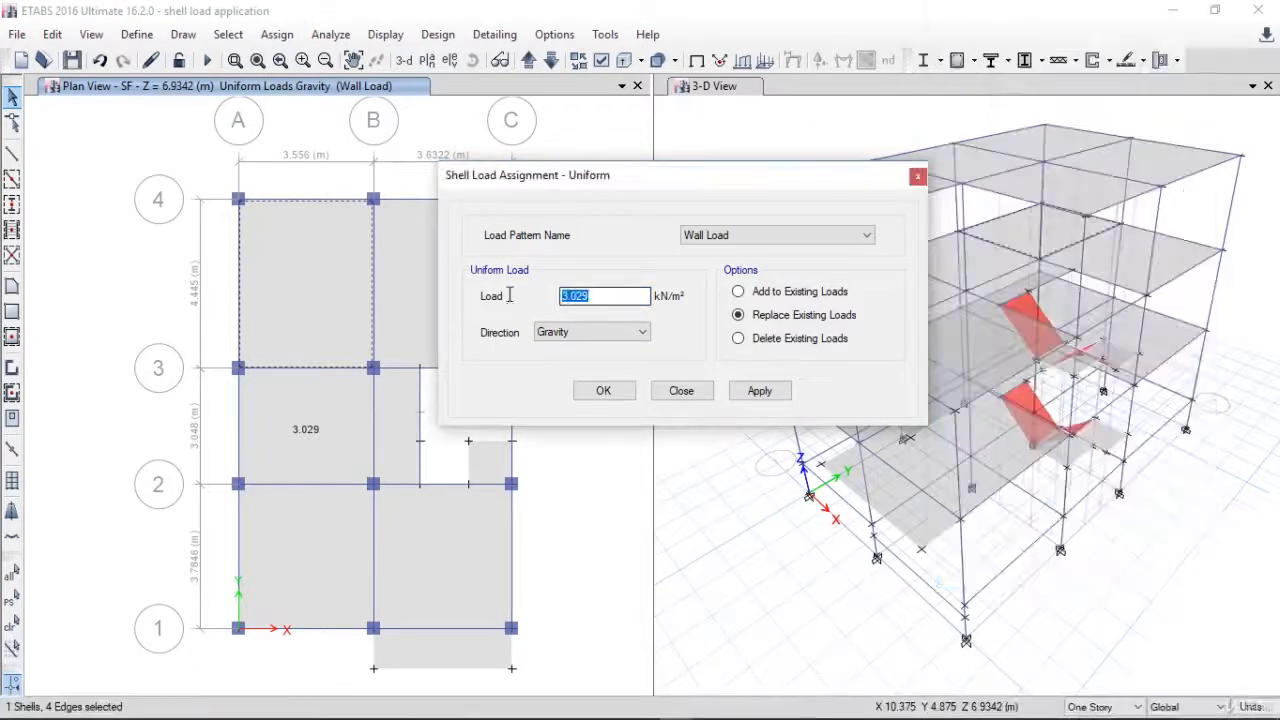
left_click(760, 391)
Switch to AutoCAD and add a linear dimension across the overall width of the second-floor Open Terrace, placed below the plan
left_click(815, 706)
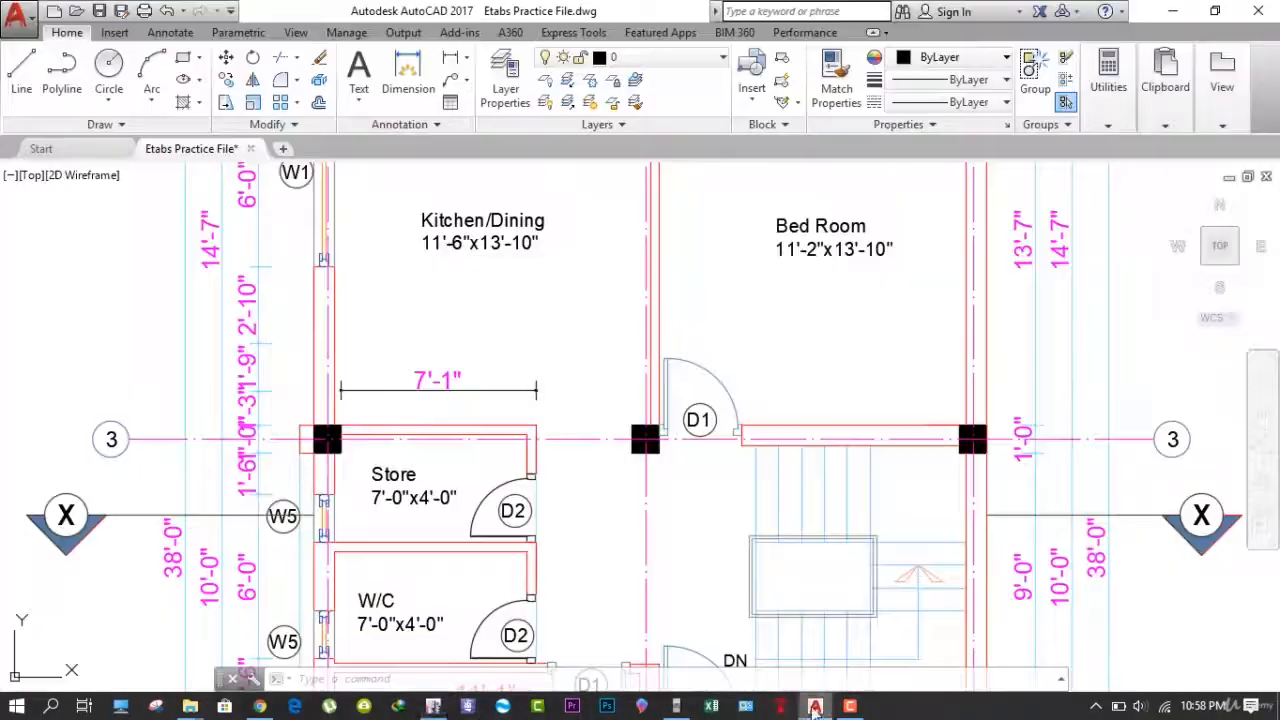
scroll(766, 549, "down", 2)
mouse_move(766, 549)
middle_mouse_down()
mouse_move(589, 309)
mouse_move(570, 96)
middle_mouse_up()
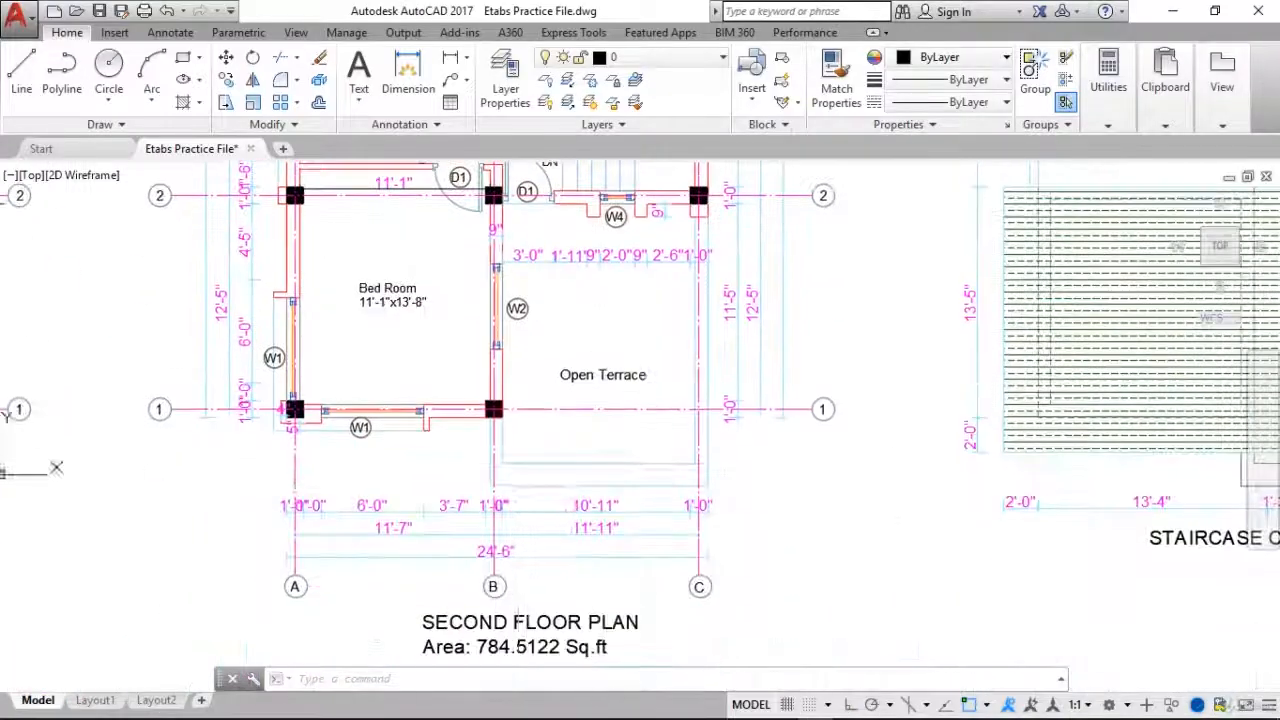
left_click(408, 68)
middle_click_drag(525, 430, 494, 376)
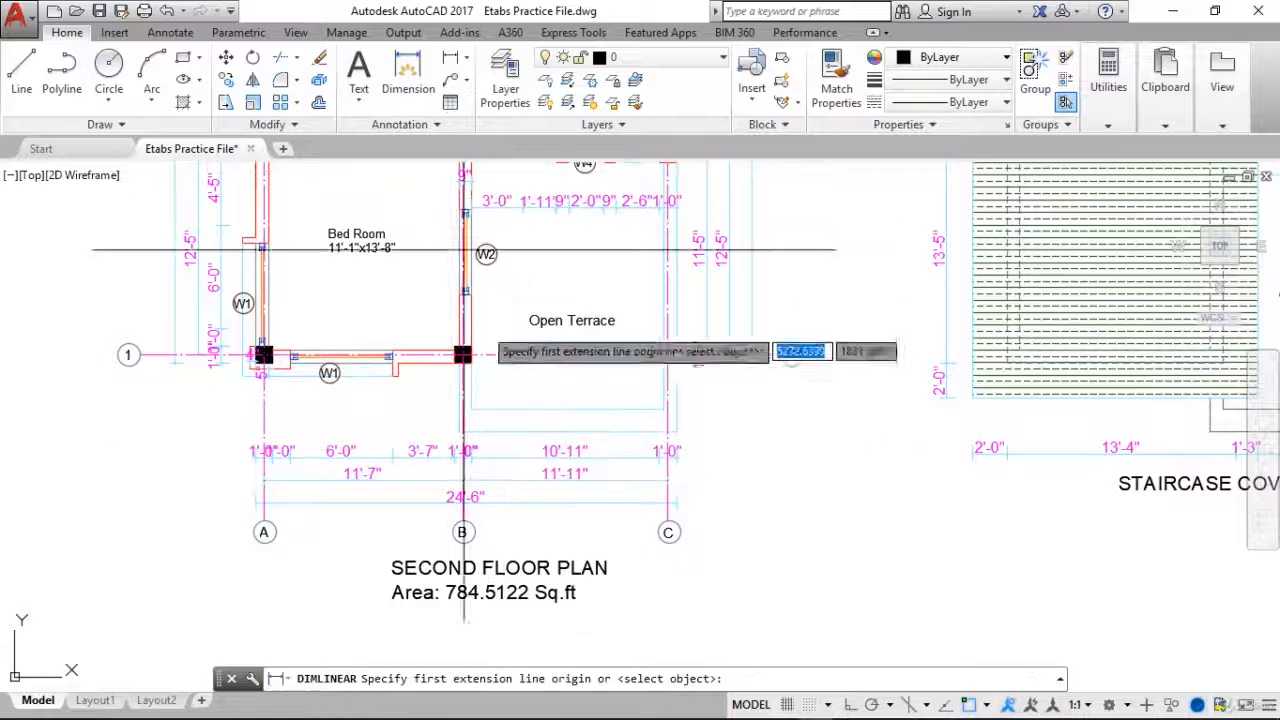
scroll(470, 440, "up", 2)
left_click(447, 420)
left_click(793, 420)
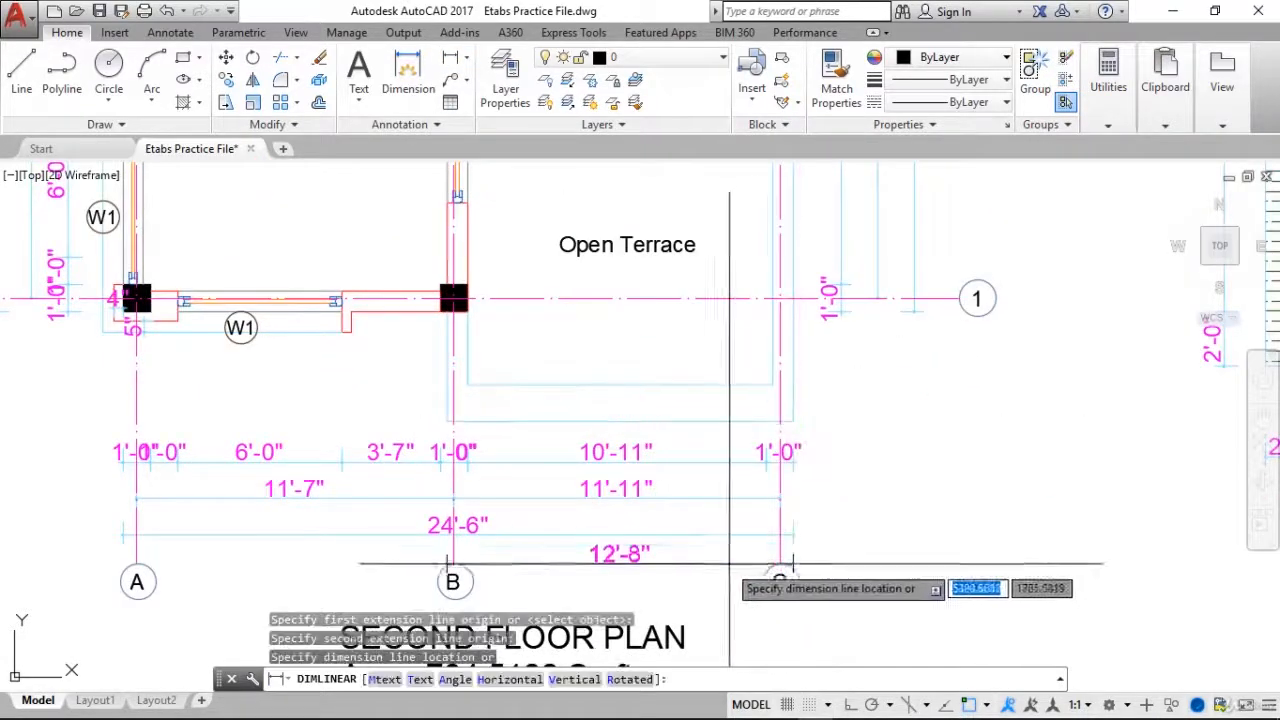
left_click(730, 560)
Dimension the terrace's projection beyond the column at grids B and 1, stretching the dimension to the terrace's outer edge
key("Return")
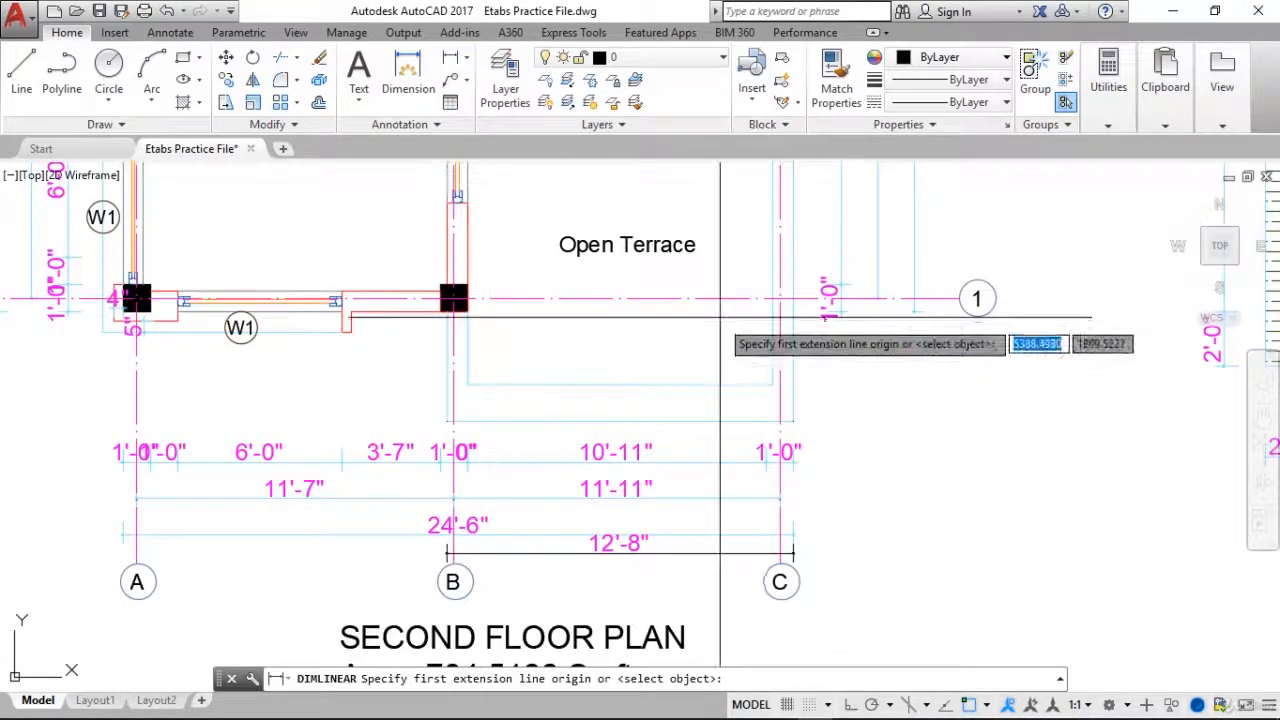
left_click(453, 312)
left_click(467, 383)
left_click(428, 377)
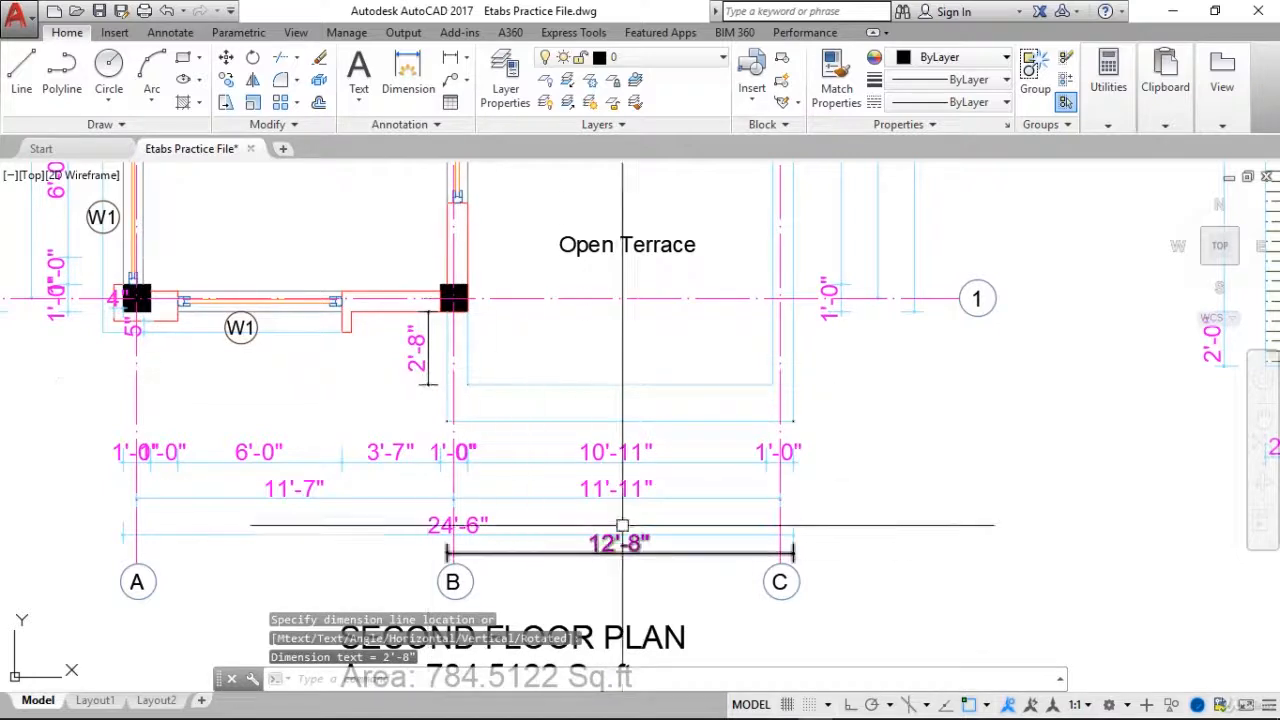
left_click(443, 387)
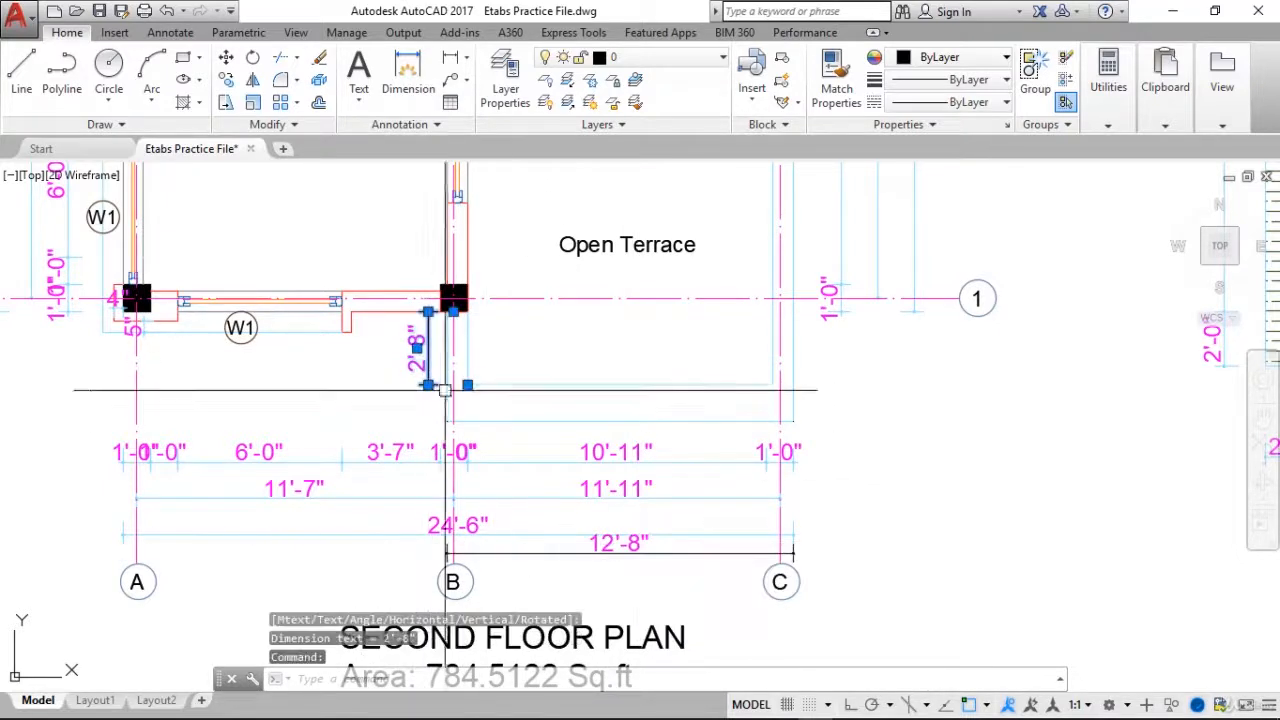
left_click(467, 385)
left_click(448, 421)
key("Escape")
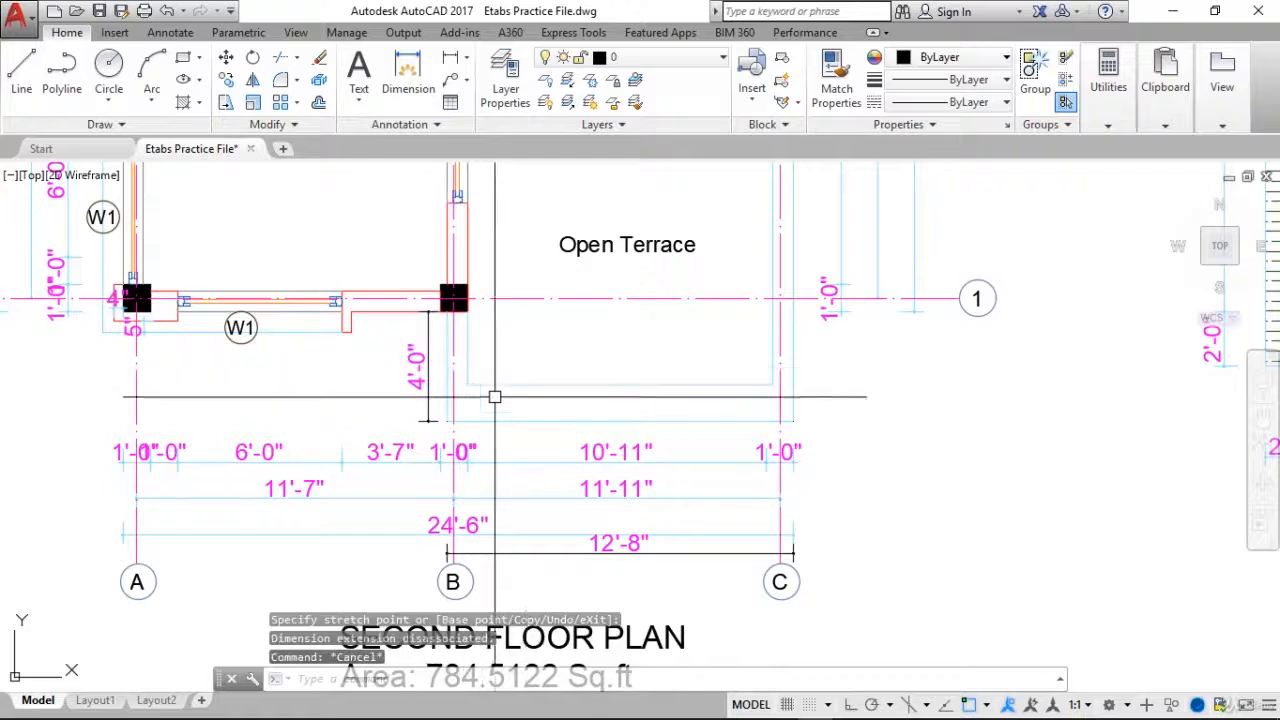
Switch to the calculator and compute the terrace parapet's total length as 4×2+12+8÷12
mouse_move(534, 717)
left_click(676, 706)
left_click(1161, 420)
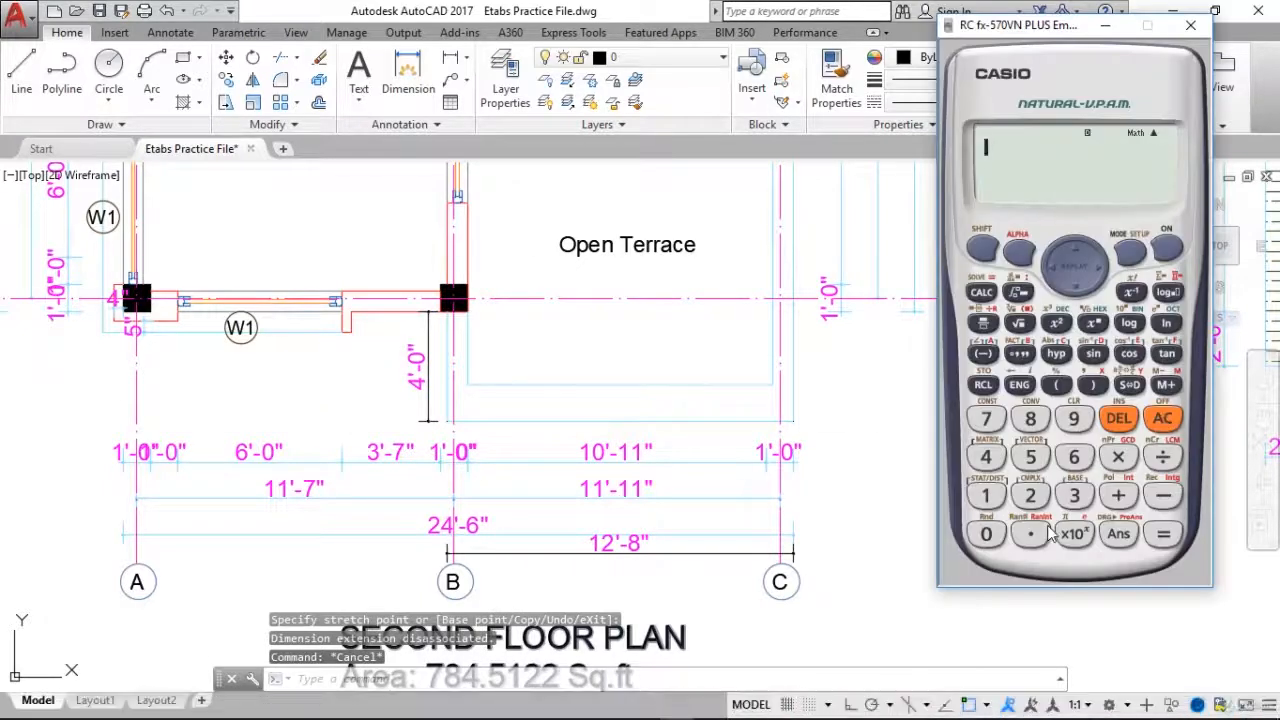
type("4*2+12+8/12")
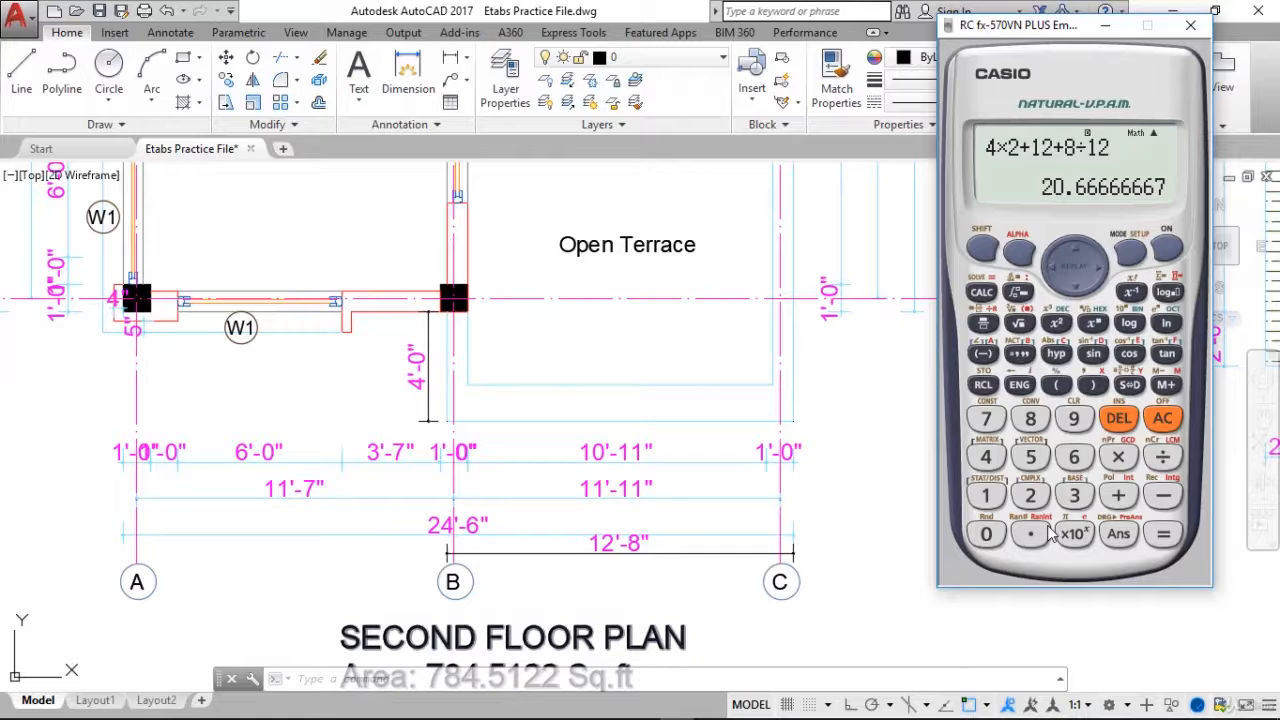
Convert the parapet length to a volume with Ans÷3.281×0.11×1 and store the answer in memory A
type("/")
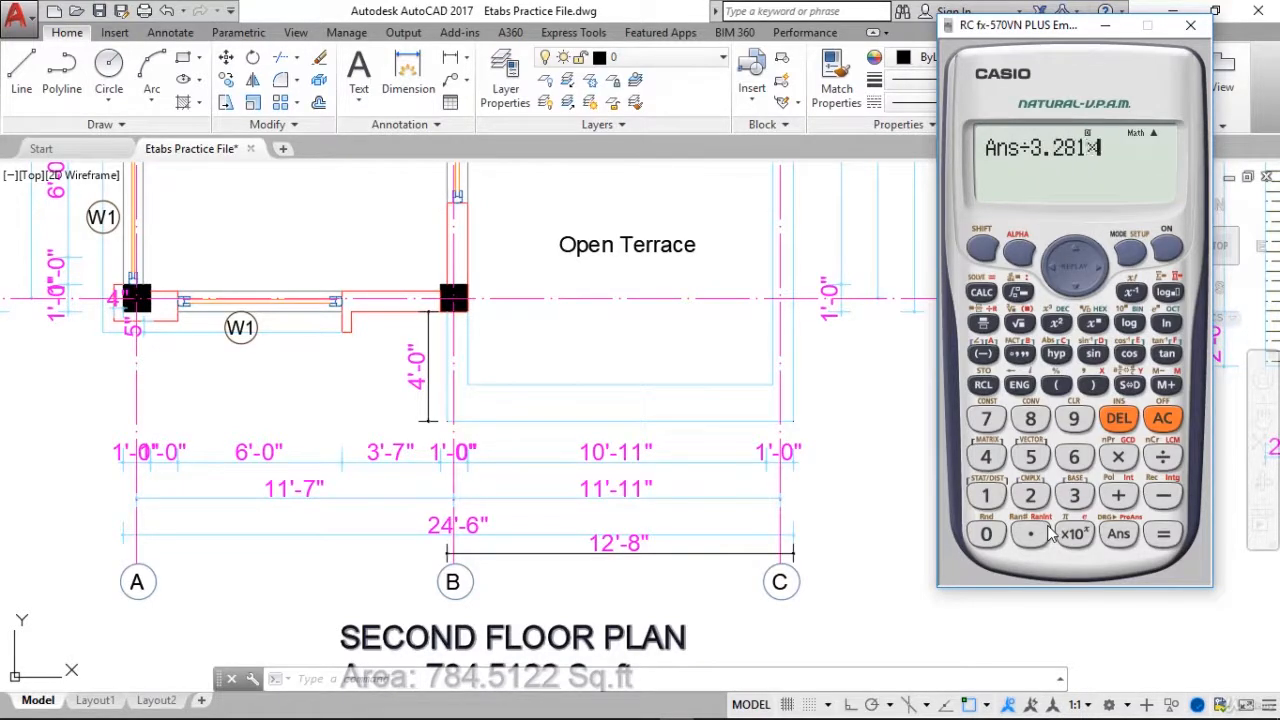
type("3.281*0.11*1")
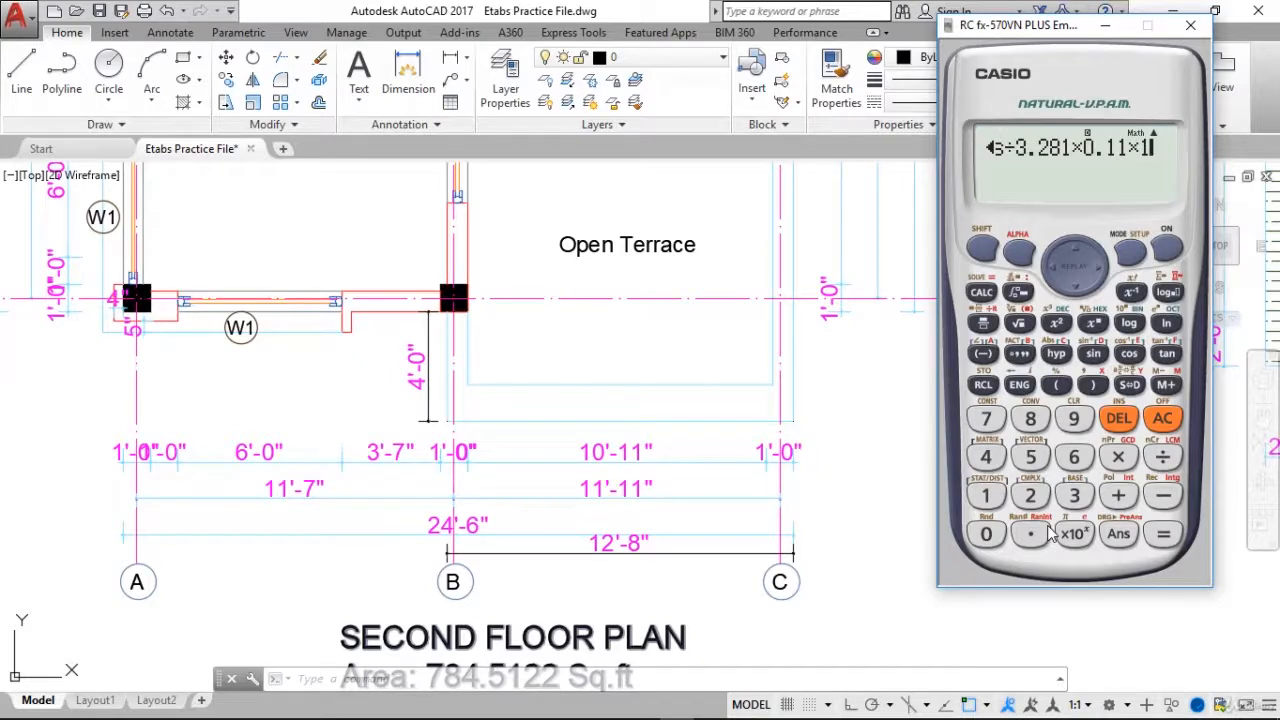
key("Return")
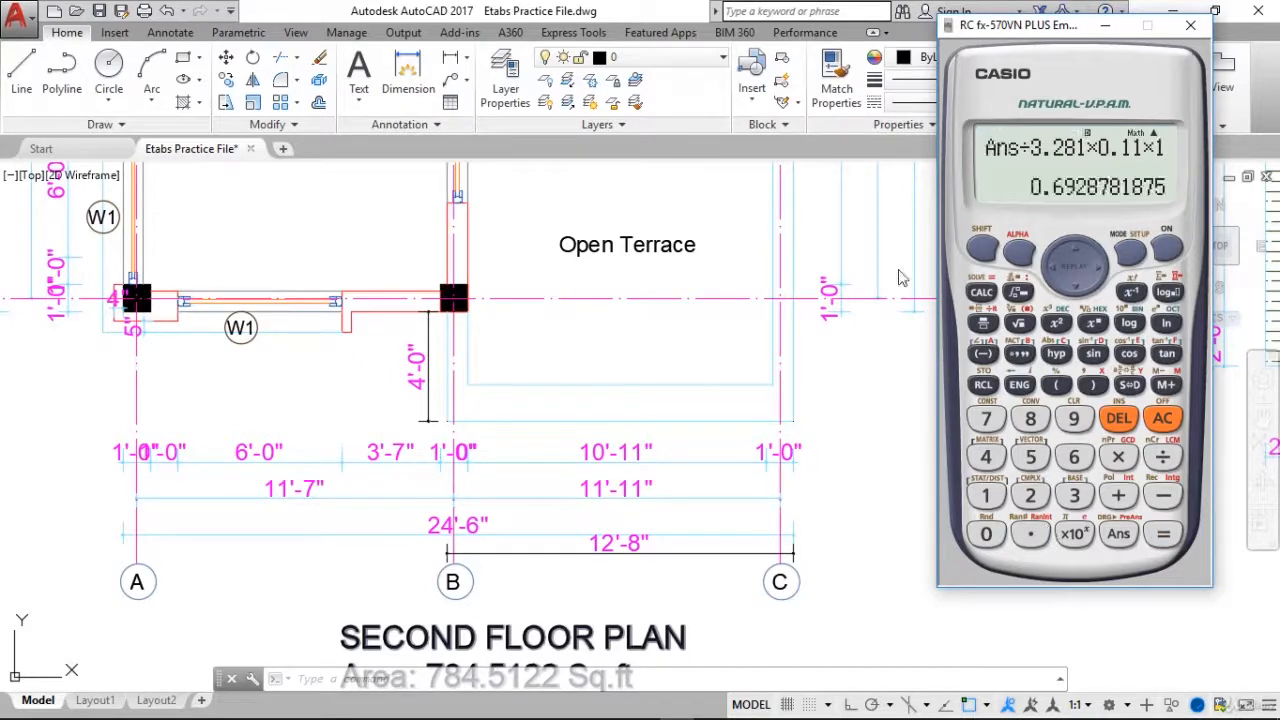
left_click(986, 353)
left_click(985, 325)
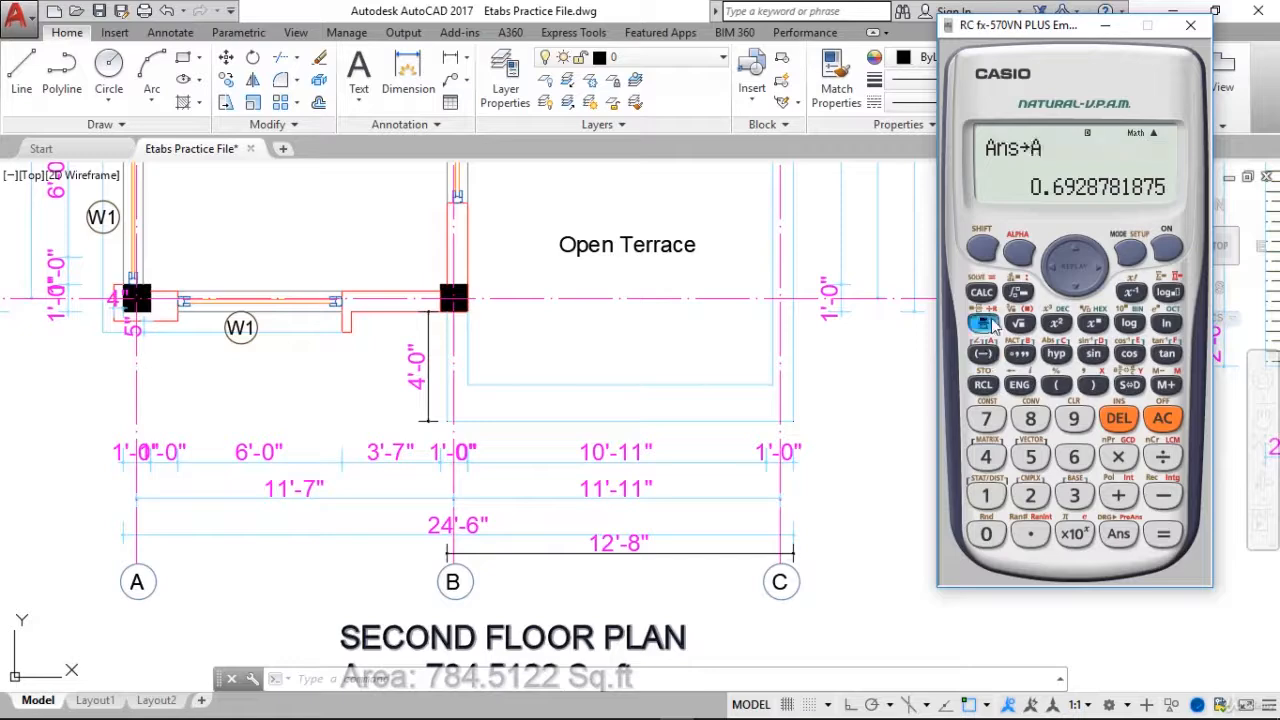
left_click(1018, 259)
In AutoCAD, add a vertical linear dimension from the wall at grid 2 to the Open Terrace's outer edge, placed beyond the grid 1 and 2 bubbles
left_click(784, 350)
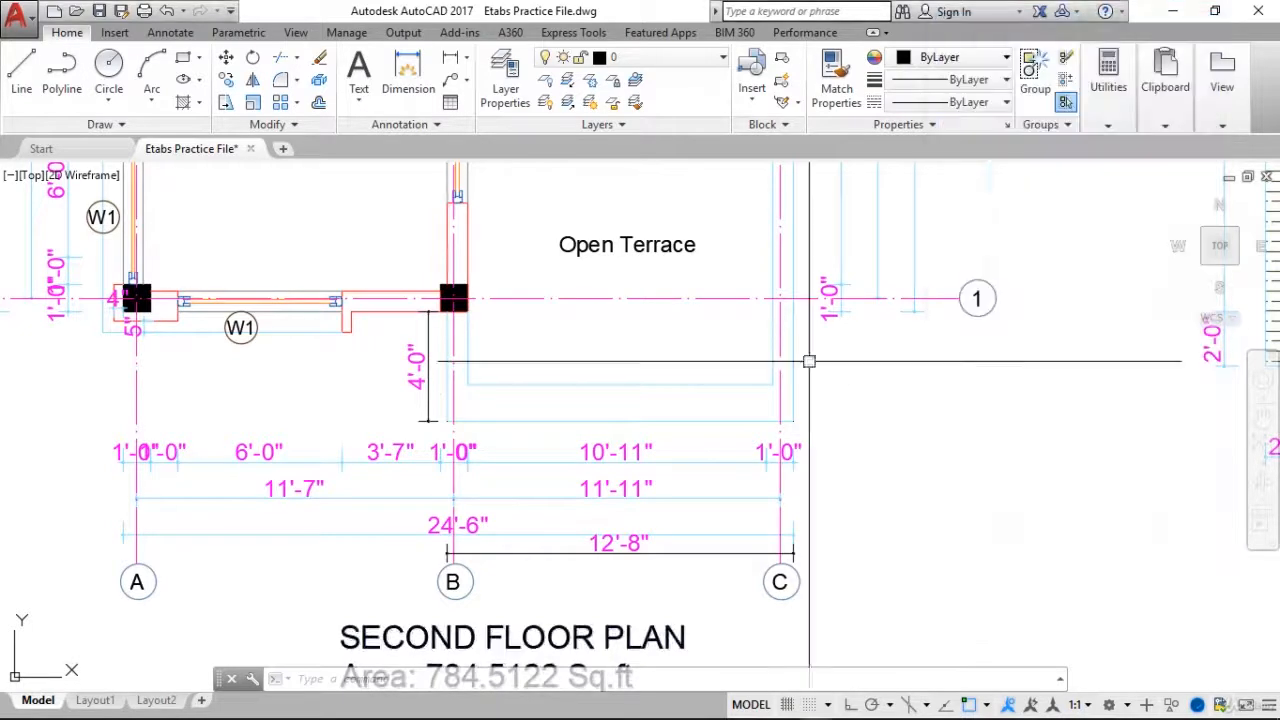
scroll(814, 357, "down", 3)
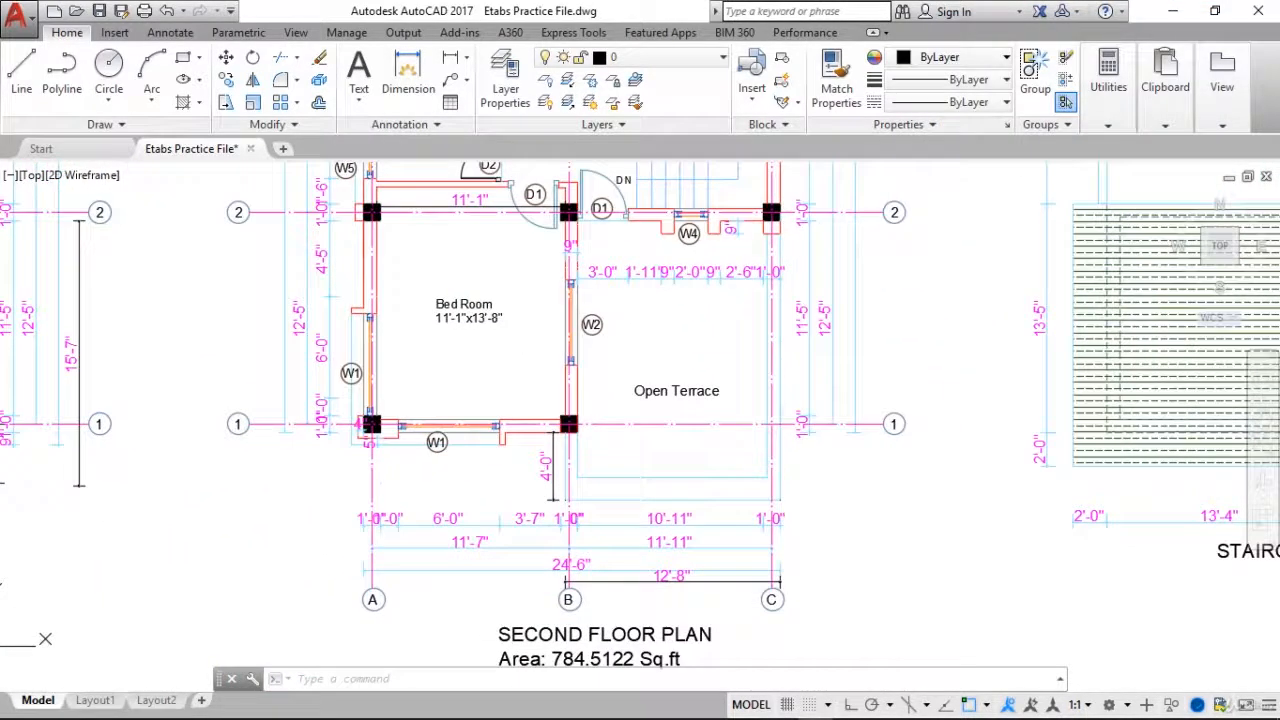
left_click(453, 60)
left_click(780, 220)
left_click(780, 500)
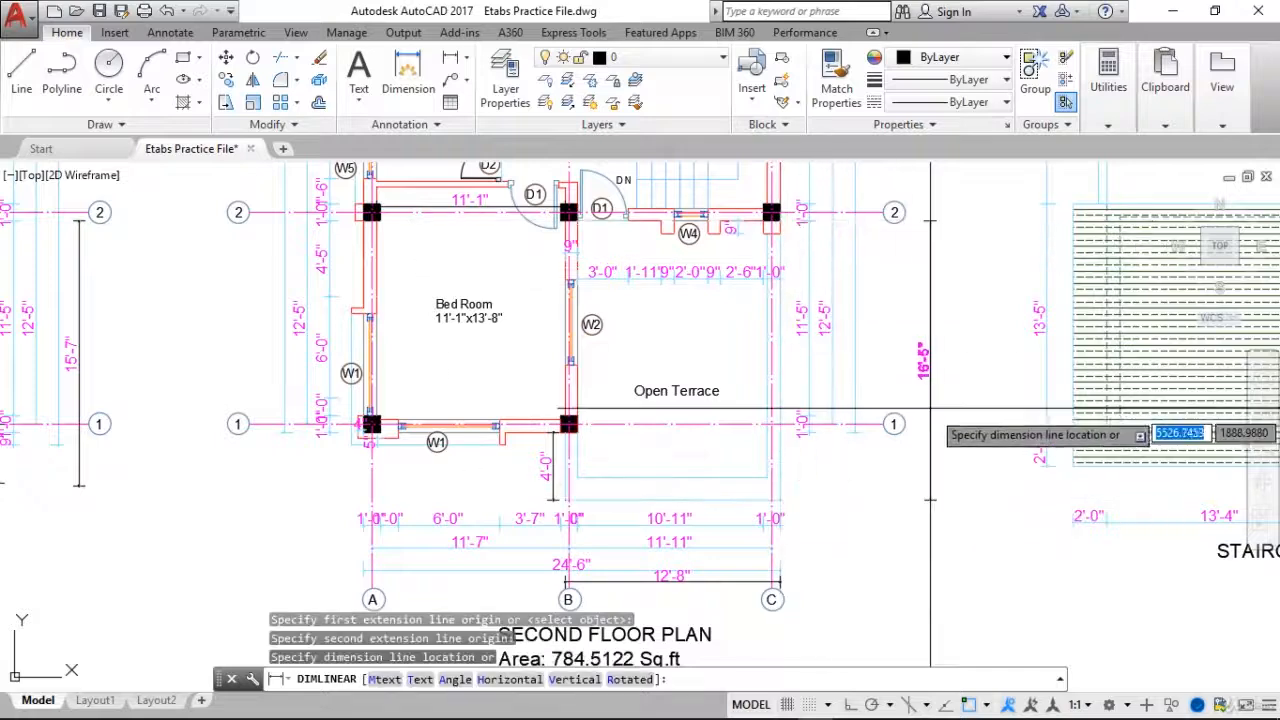
left_click(933, 335)
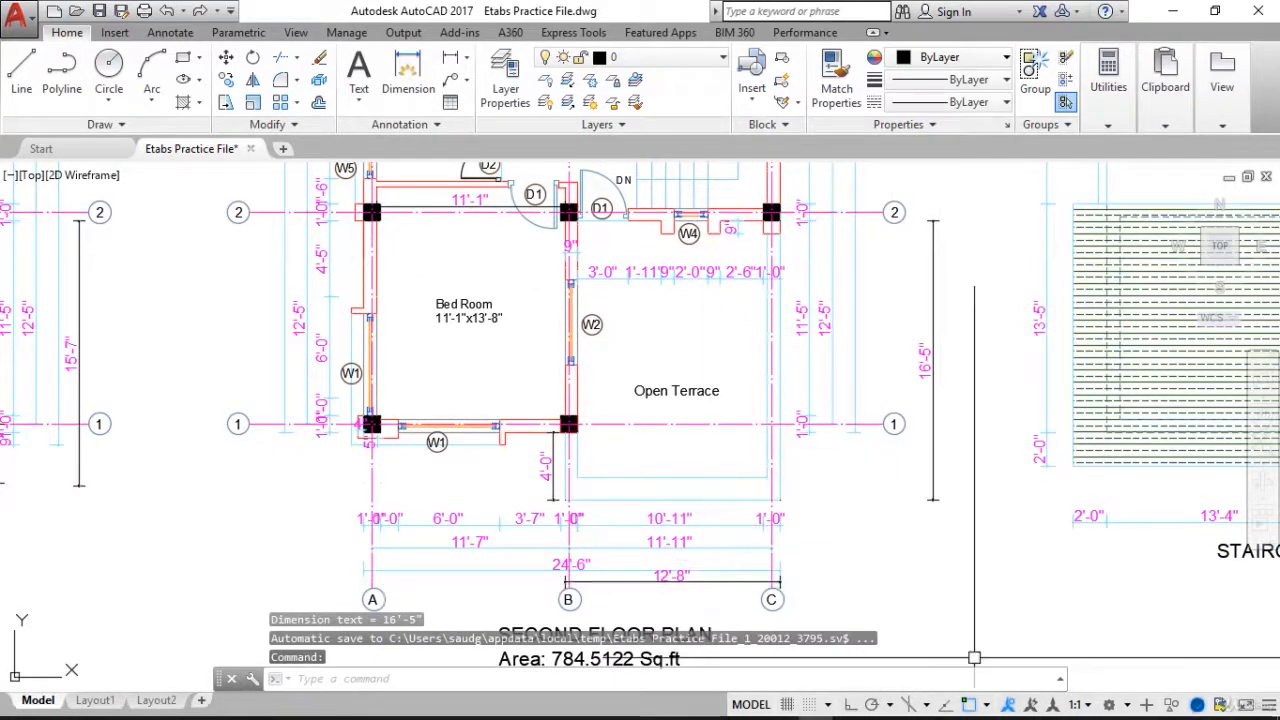
In the calculator, divide memory A by the Open Terrace slab area, entered as (16+5÷12)×(12+8÷12)÷10.76
left_click(715, 705)
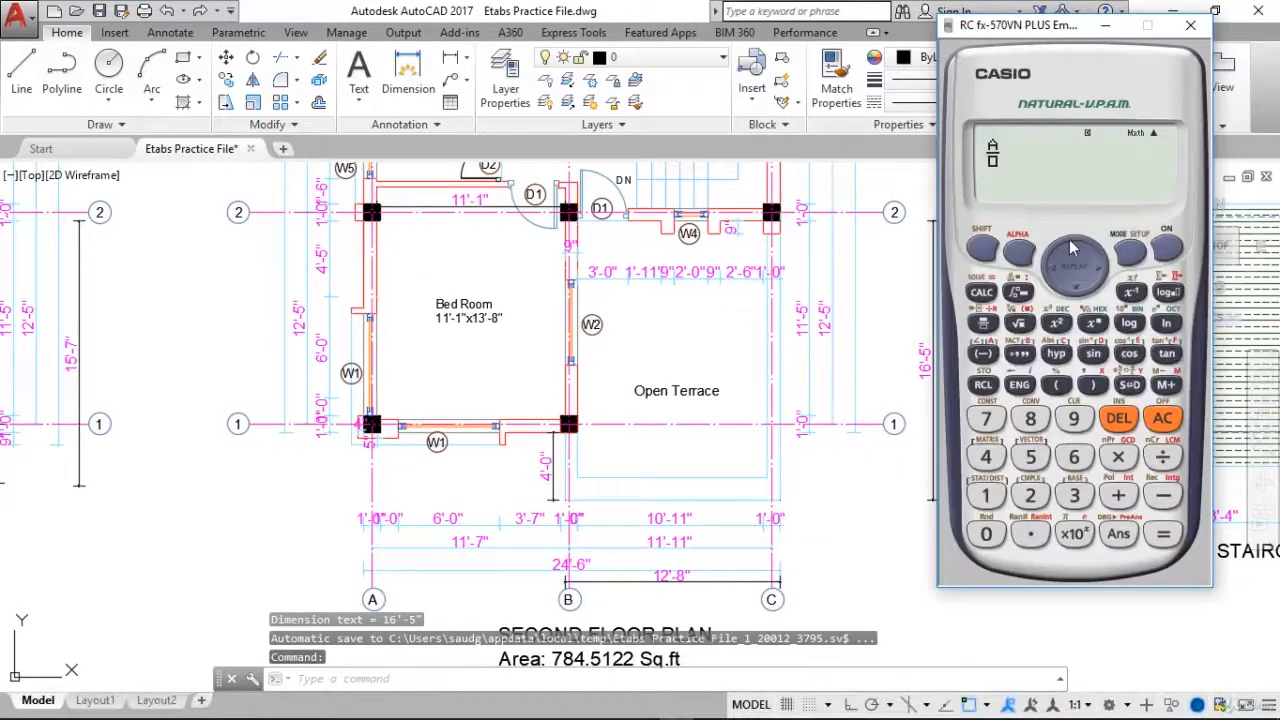
type("(16+5/12")
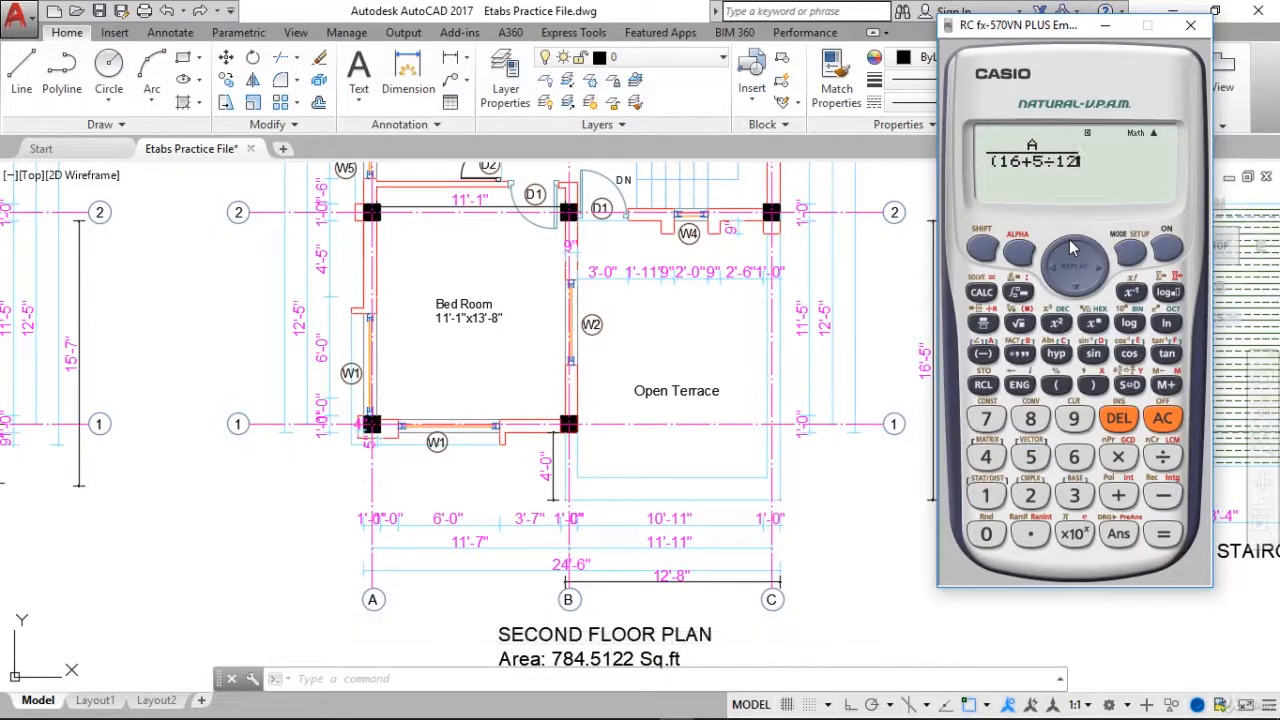
type(")*12+")
type("8/12)")
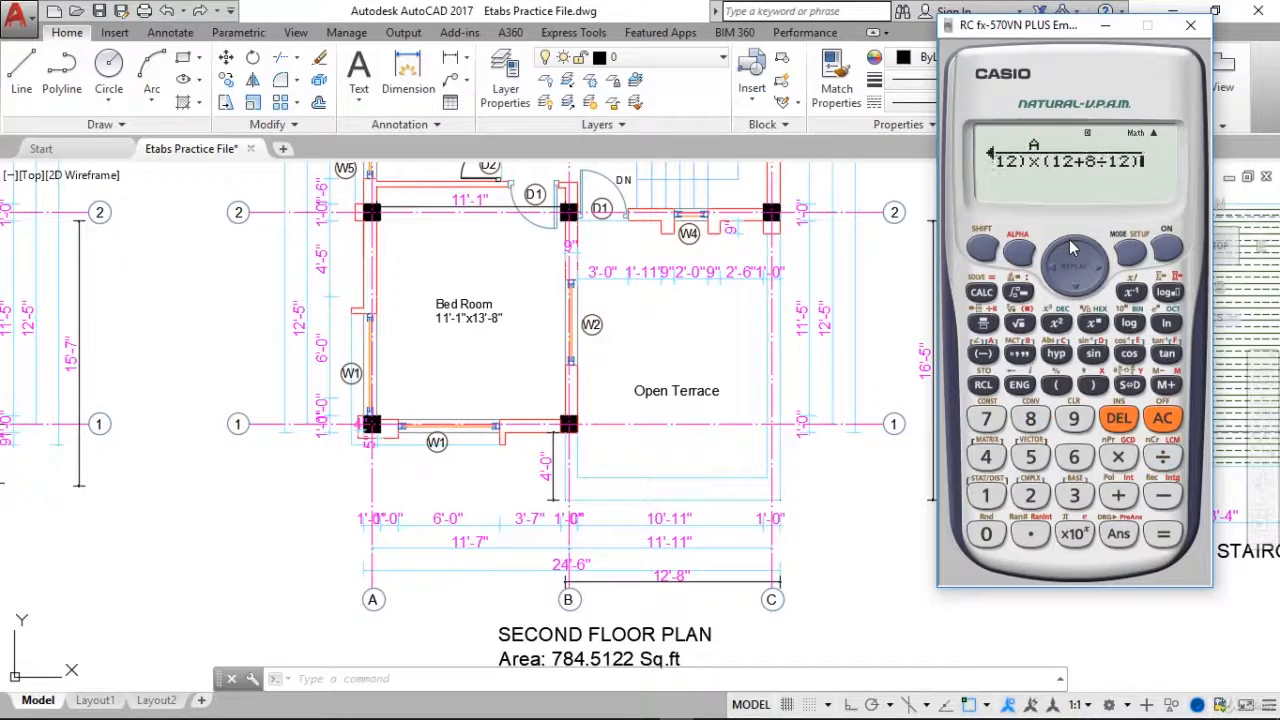
type("/3")
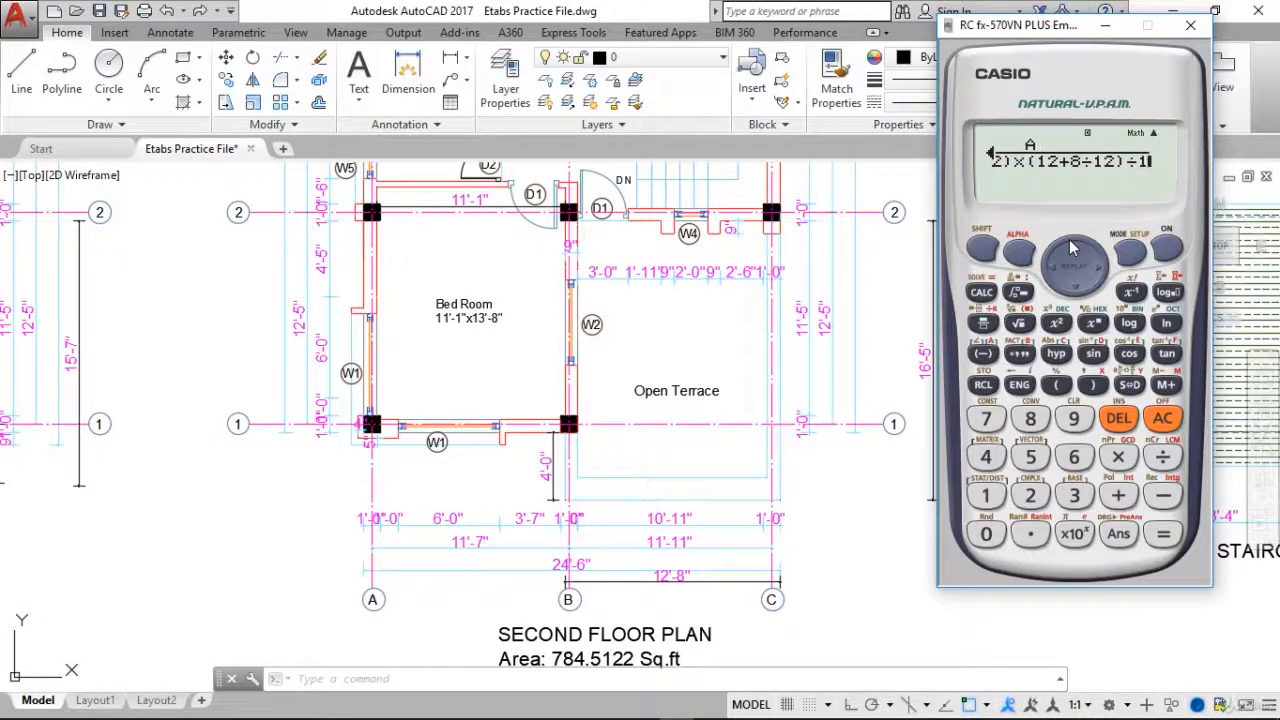
type("0.76")
key("Return")
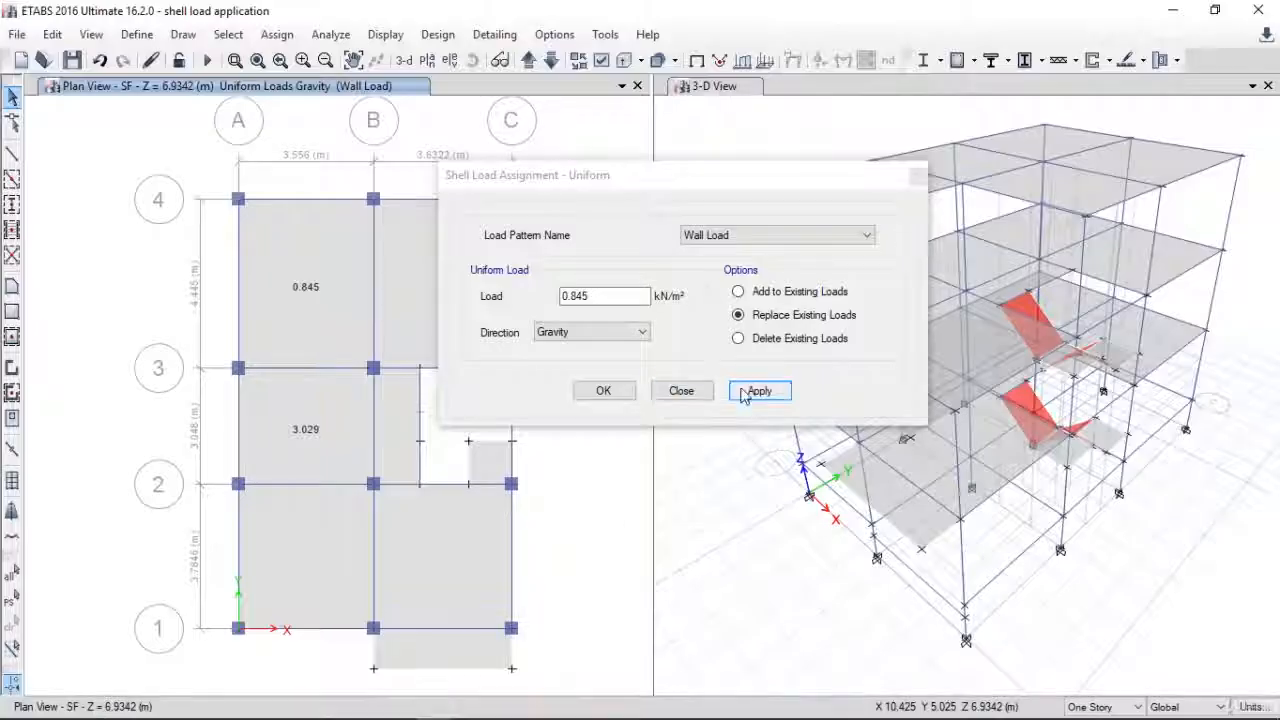
In ETABS, assign a 0.035 kN/m² gravity Wall Load to the SF terrace slab between grids B–C and 1–2, adding to existing loads
left_click(759, 391)
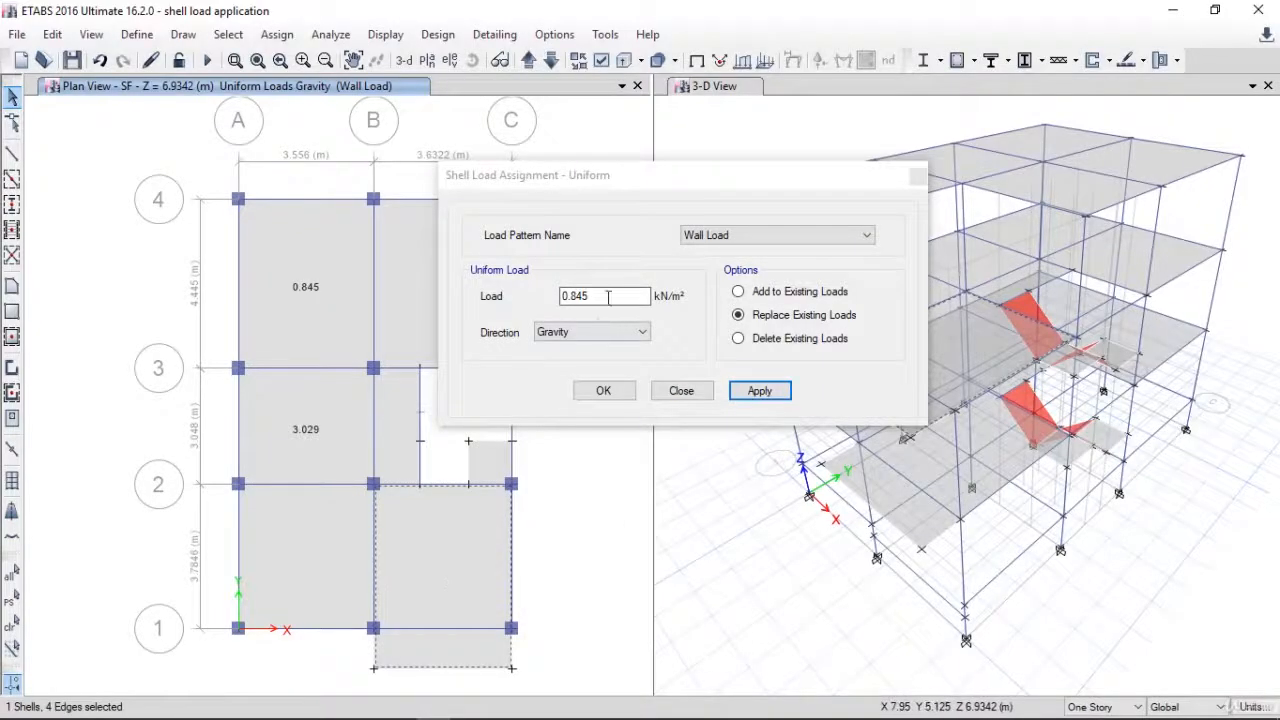
left_click(771, 292)
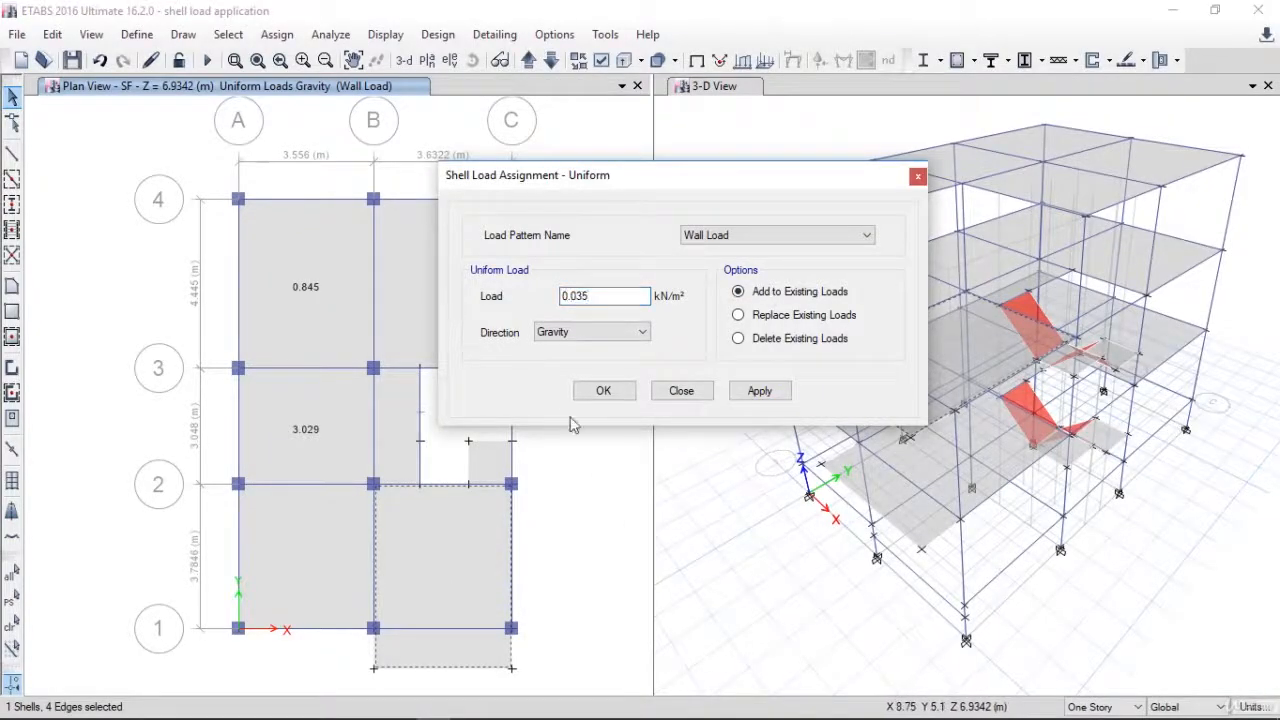
left_click(759, 391)
left_click(605, 392)
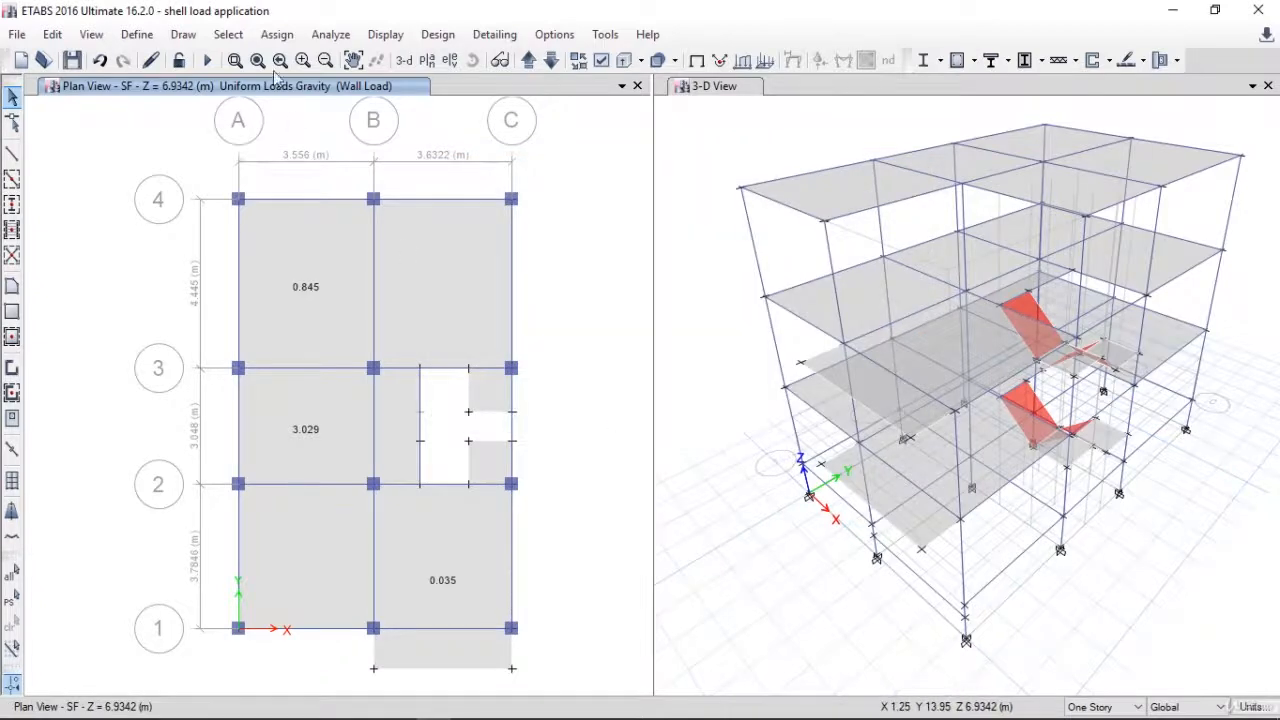
Save the model in the Load application folder under the new name "shell load applicatio part-II"
left_click(22, 36)
left_click(65, 163)
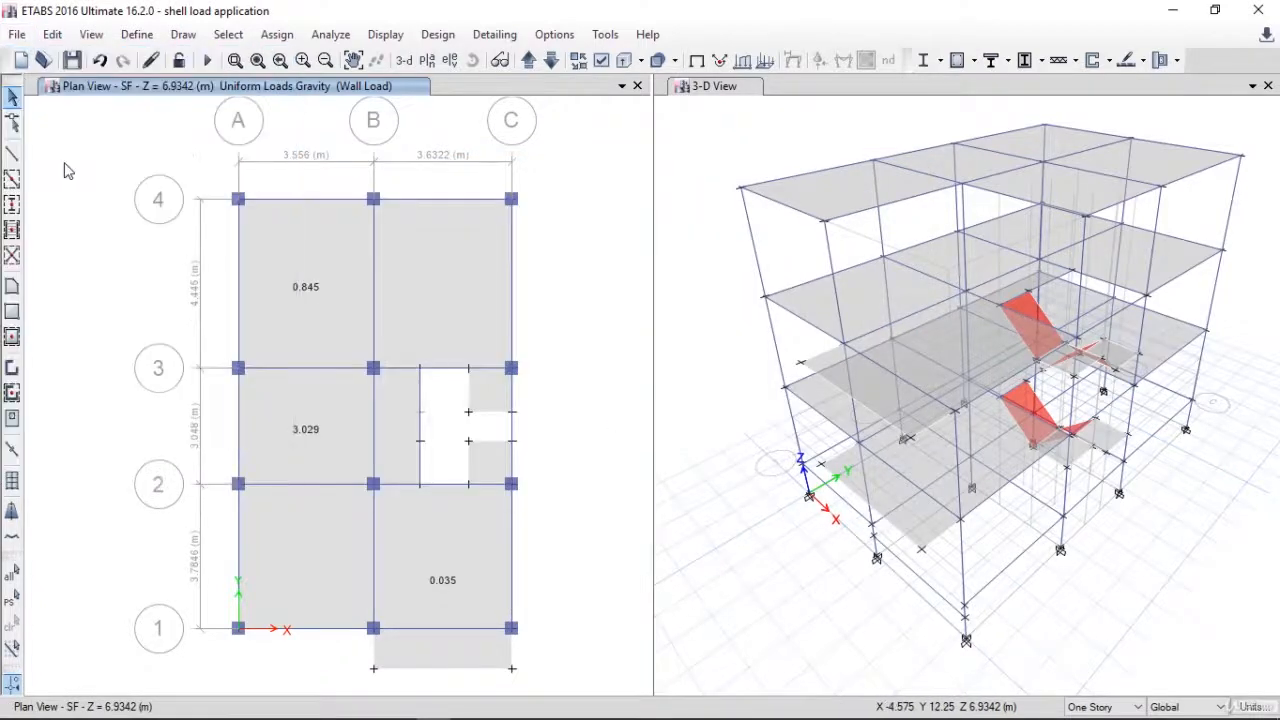
type("she")
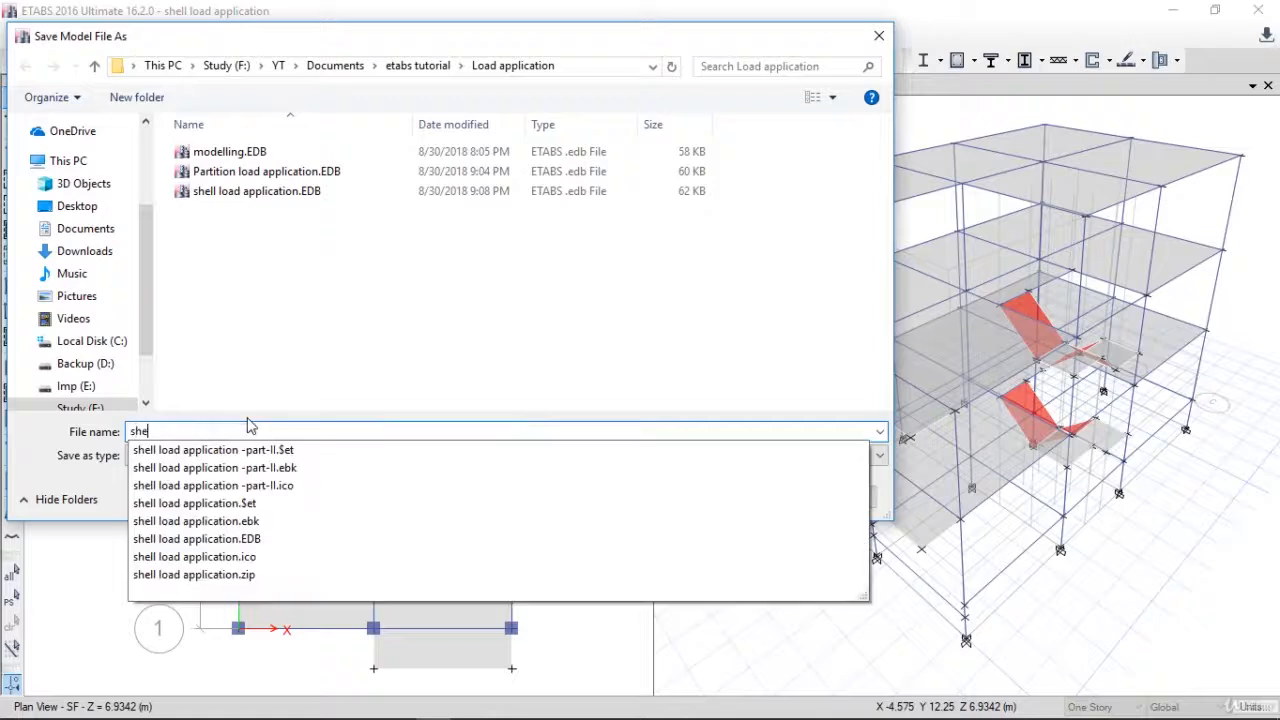
type("ll load application part")
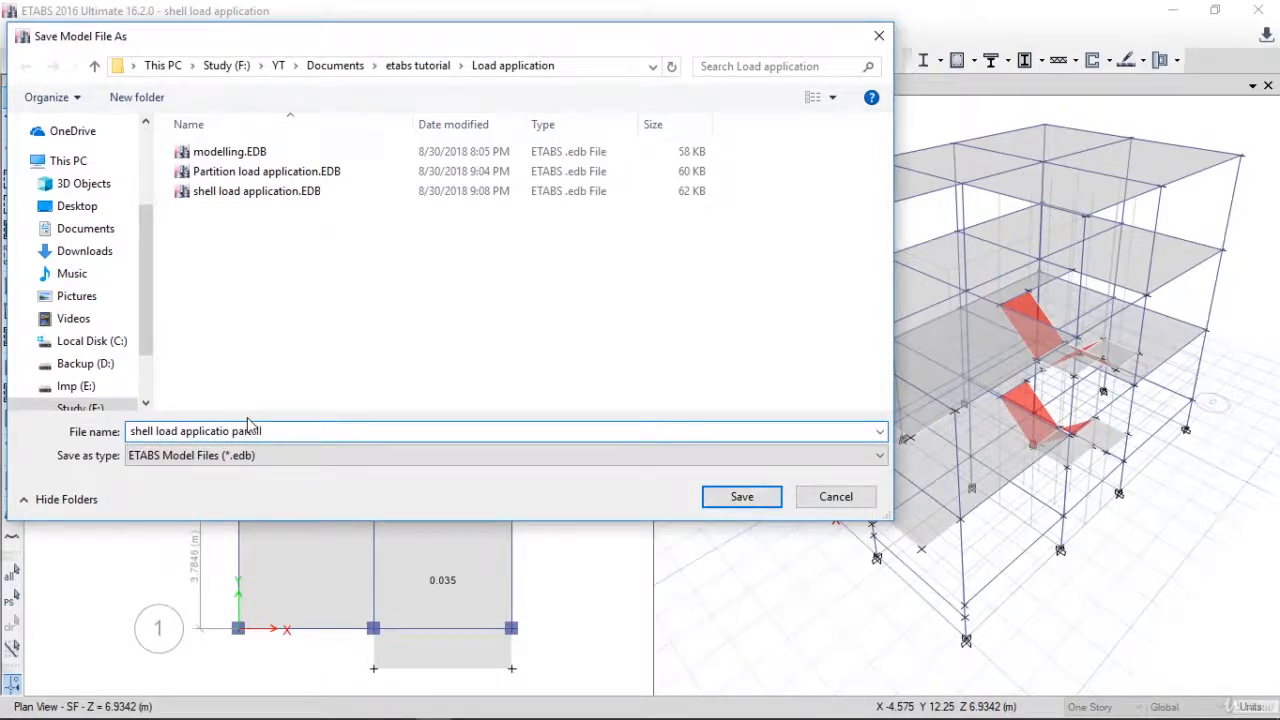
key("Return")
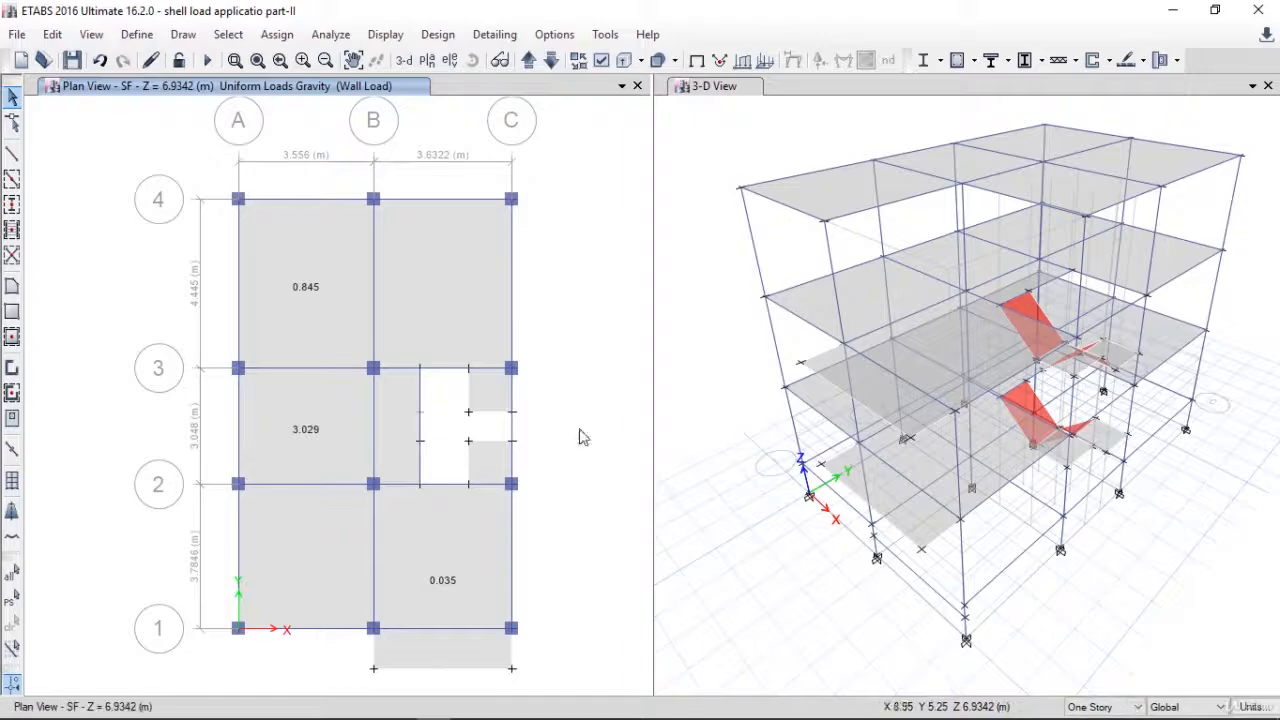
Switch to AutoCAD and review the first- and second-floor plans, including the walls around the second-floor staircase
mouse_move(716, 716)
left_click(786, 706)
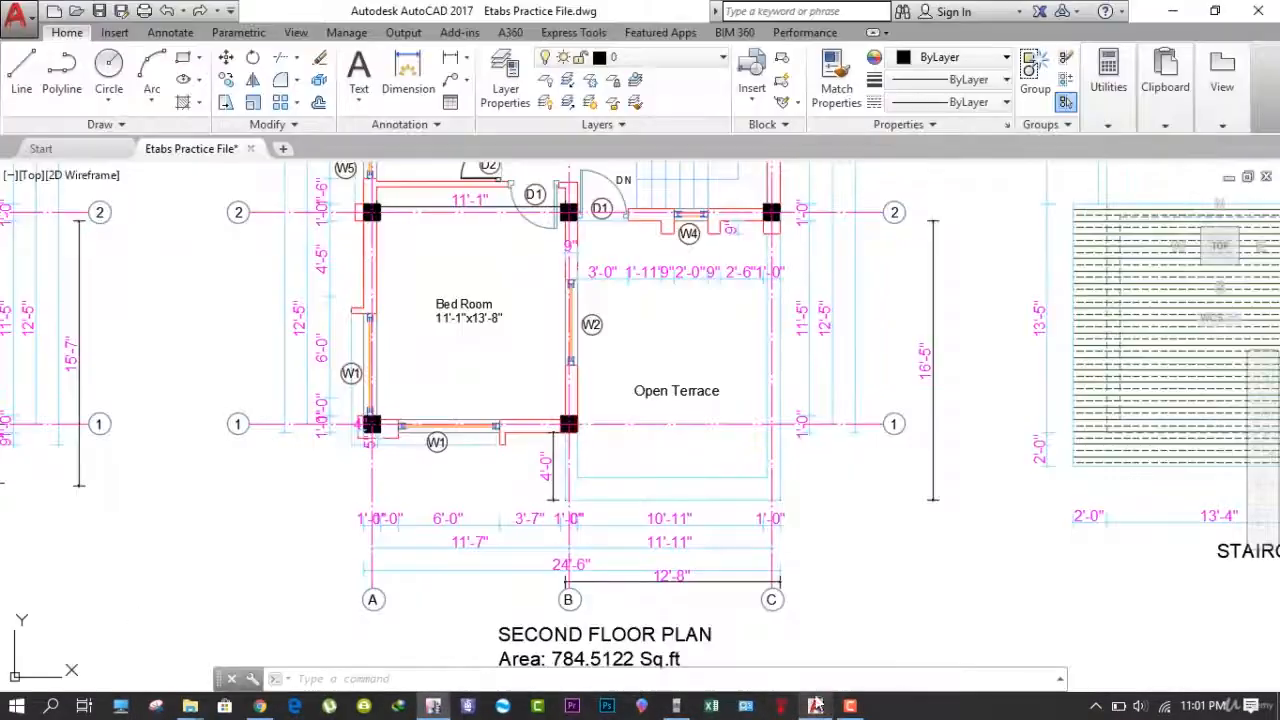
scroll(671, 458, "down", 6)
scroll(671, 458, "up", 4)
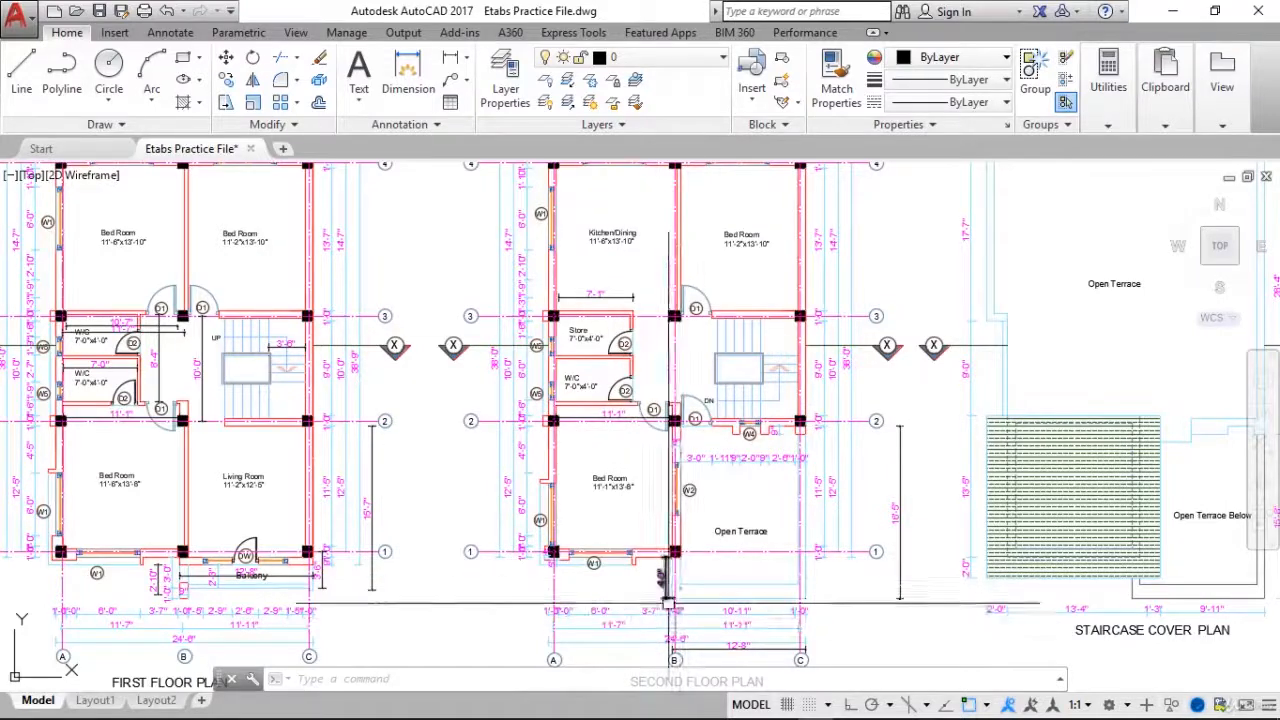
middle_click_drag(533, 520, 640, 495)
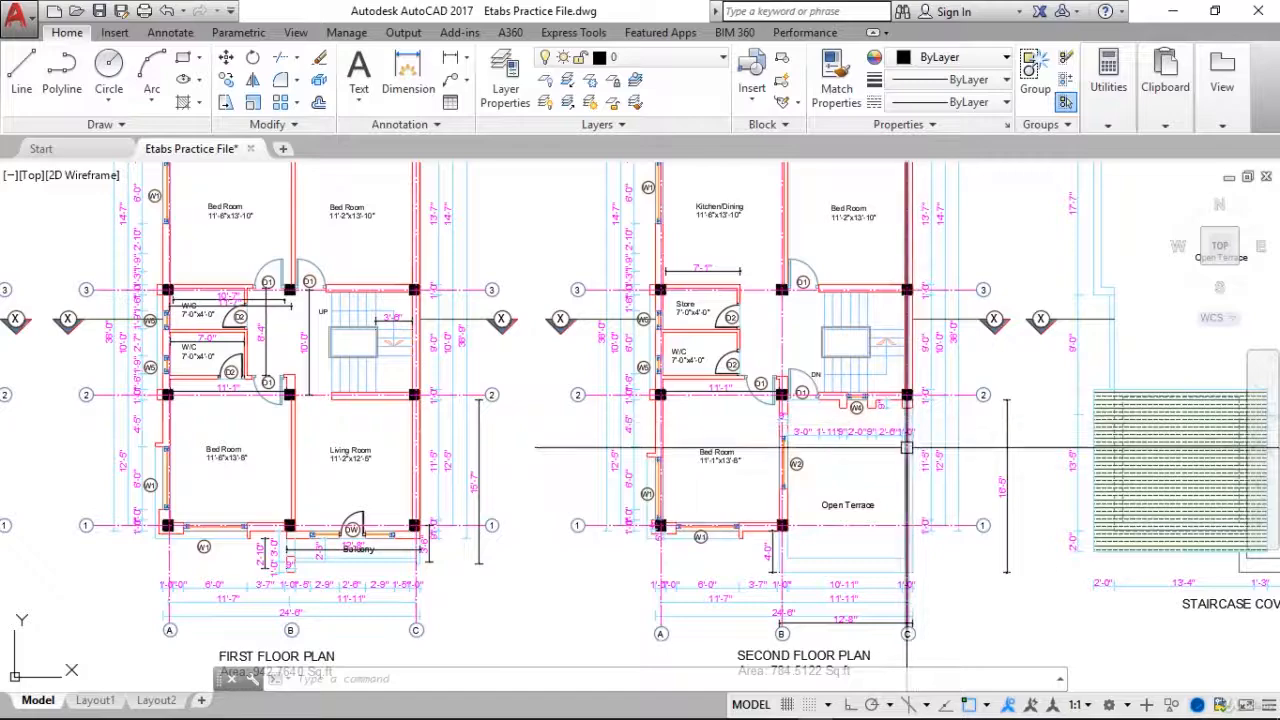
scroll(243, 387, "down", 2)
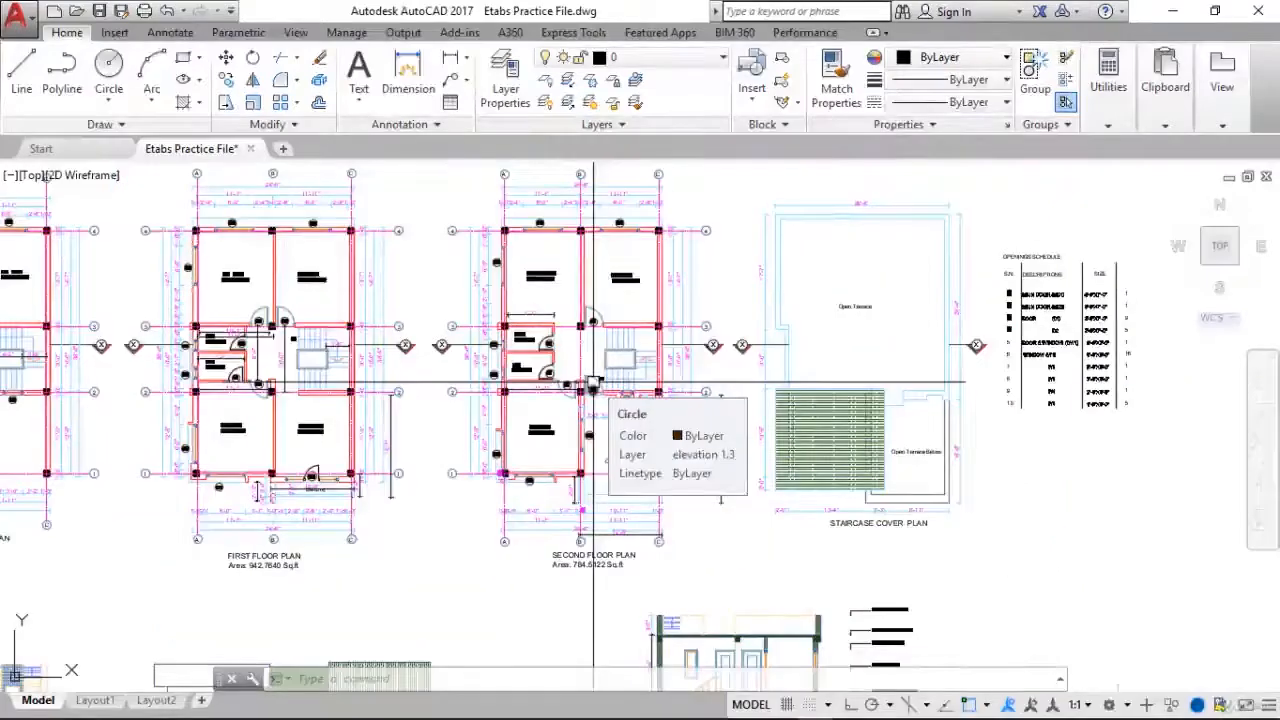
scroll(594, 385, "up", 3)
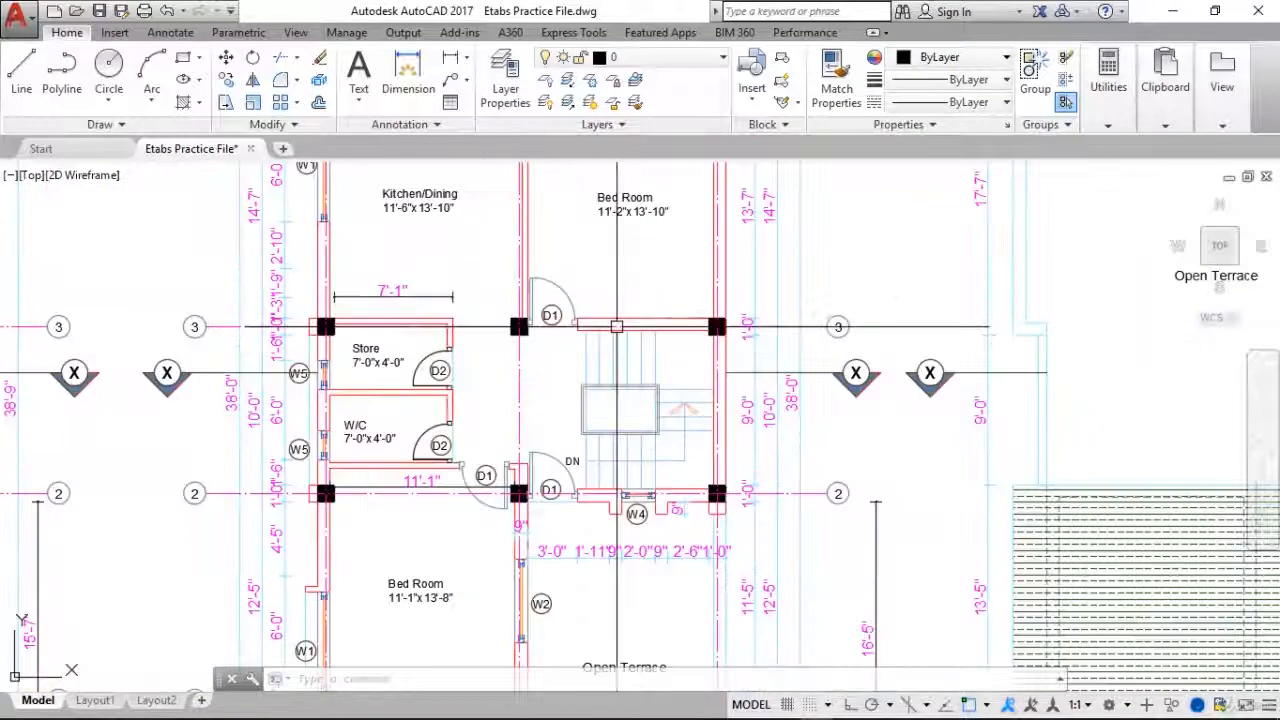
scroll(265, 444, "down", 3)
middle_click_drag(265, 444, 492, 412)
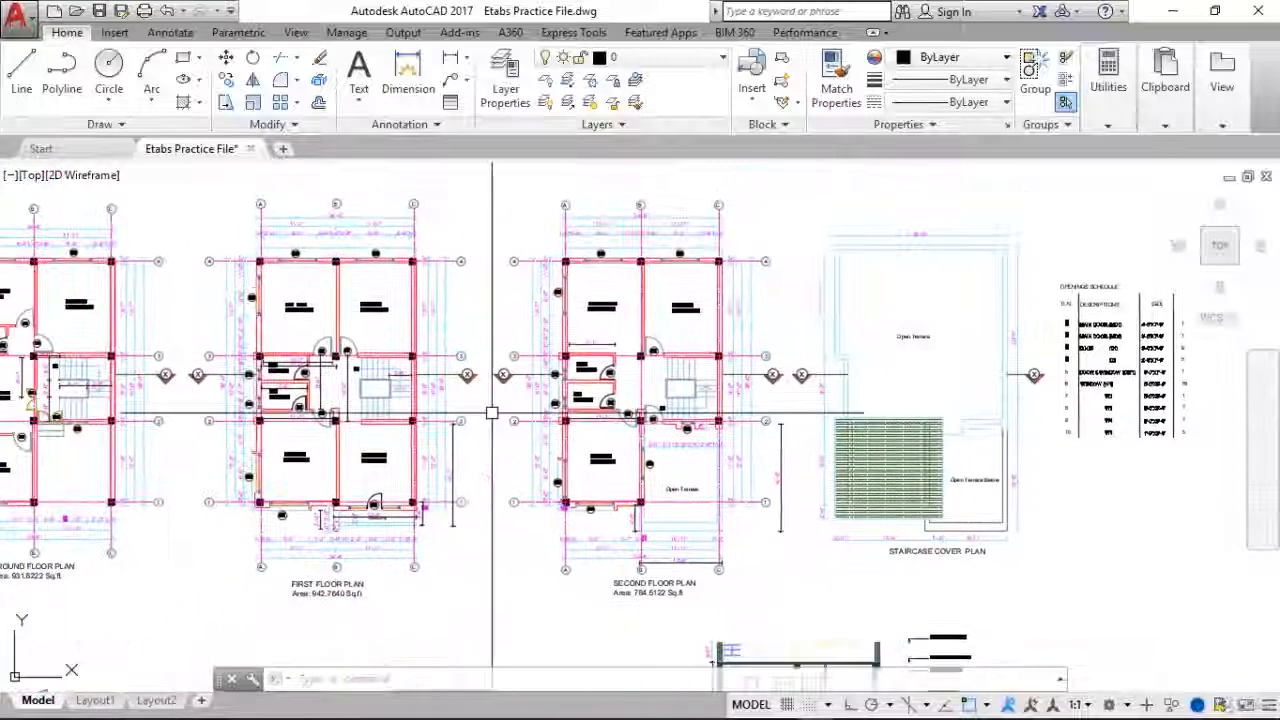